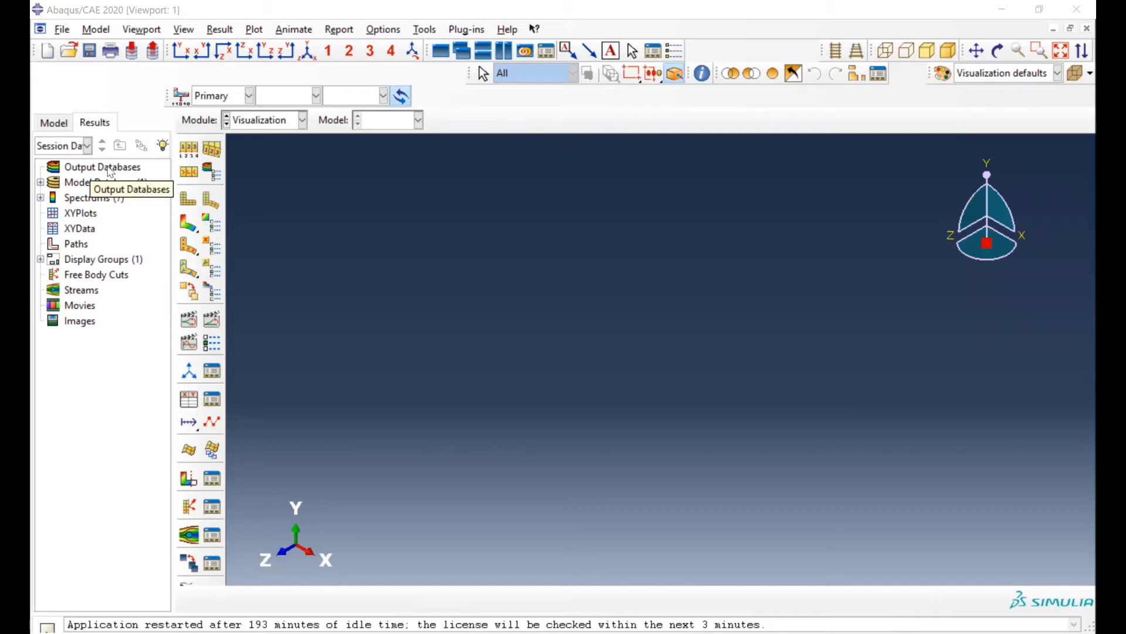
- Open the sst_tire.odb output database from the rolling tire analysis folder
{"action": "double_click", "coordinate": [108, 169]}
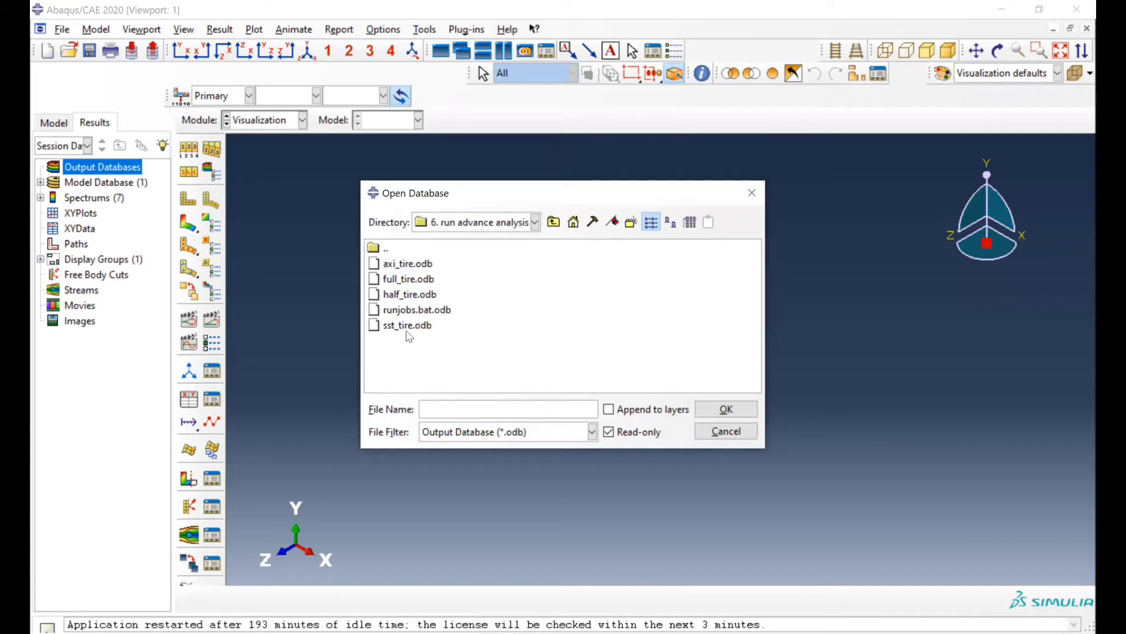
{"action": "left_click", "coordinate": [551, 436]}
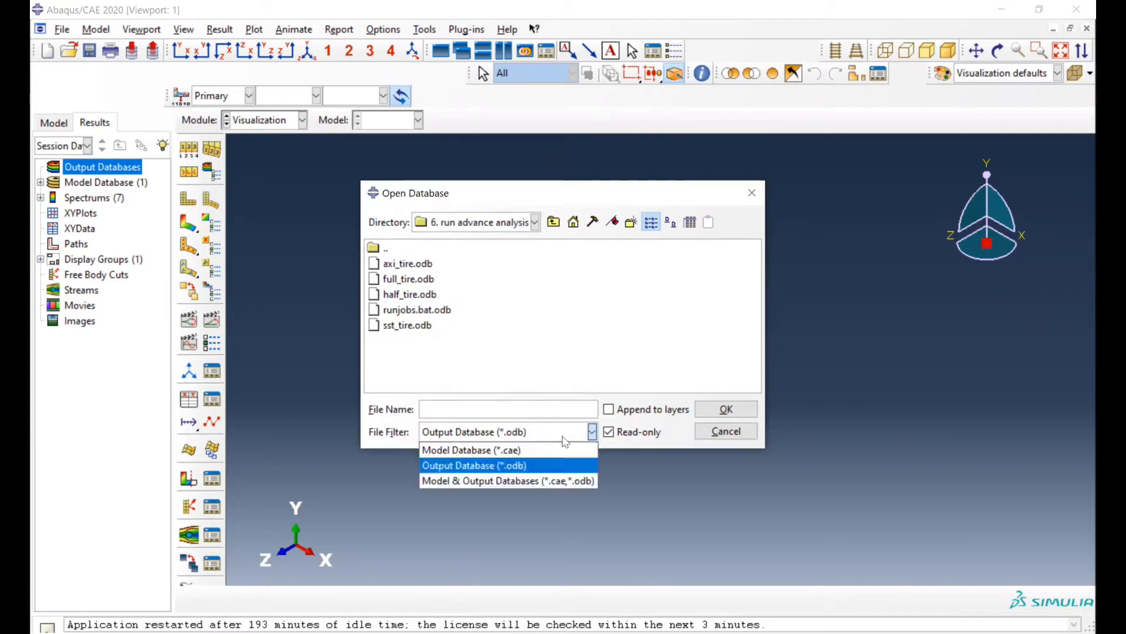
{"action": "left_click", "coordinate": [508, 466]}
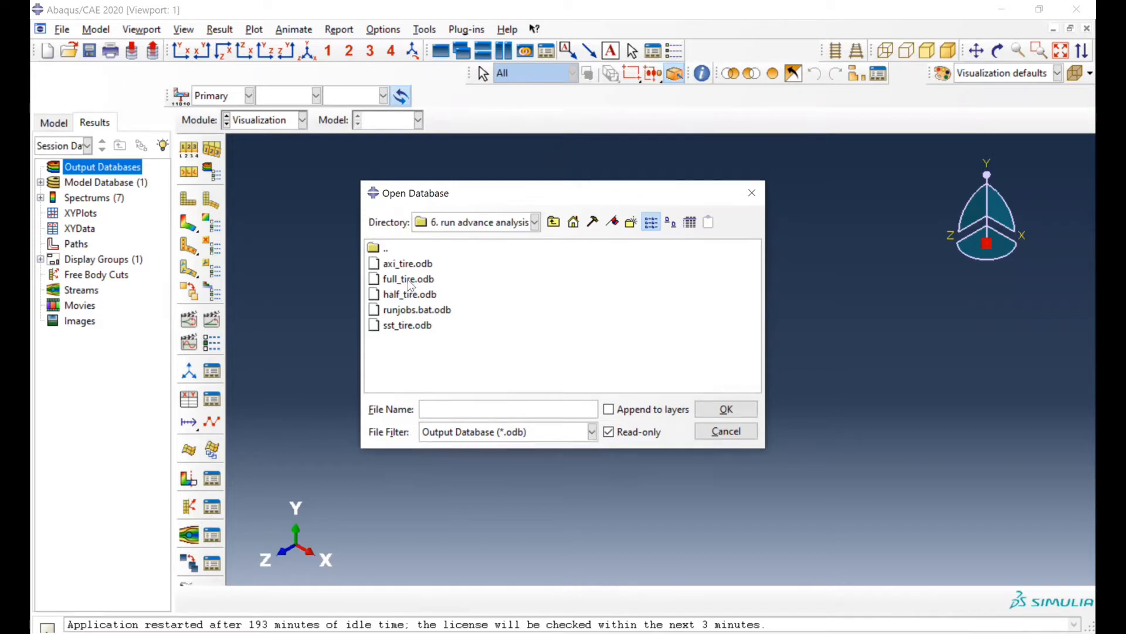
{"action": "double_click", "coordinate": [407, 326]}
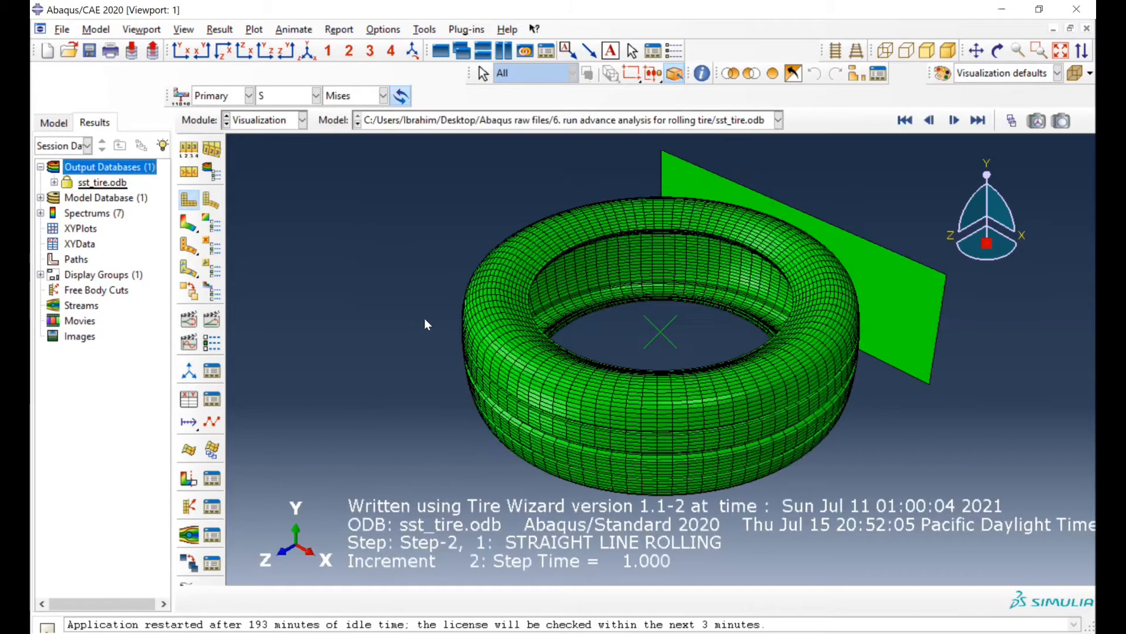
{"action": "scroll", "coordinate": [379, 496], "scroll_direction": "down", "scroll_amount": 1}
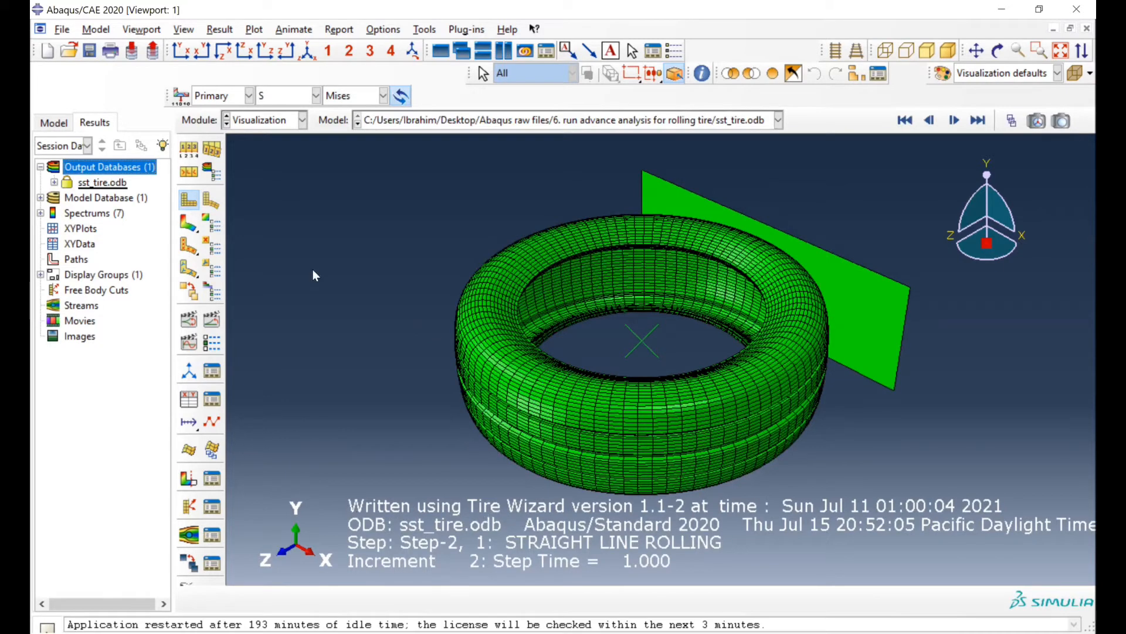
- Turn off all viewport annotations, including the compass, triad, legend, title block, state block, text and arrows
{"action": "left_click", "coordinate": [150, 30]}
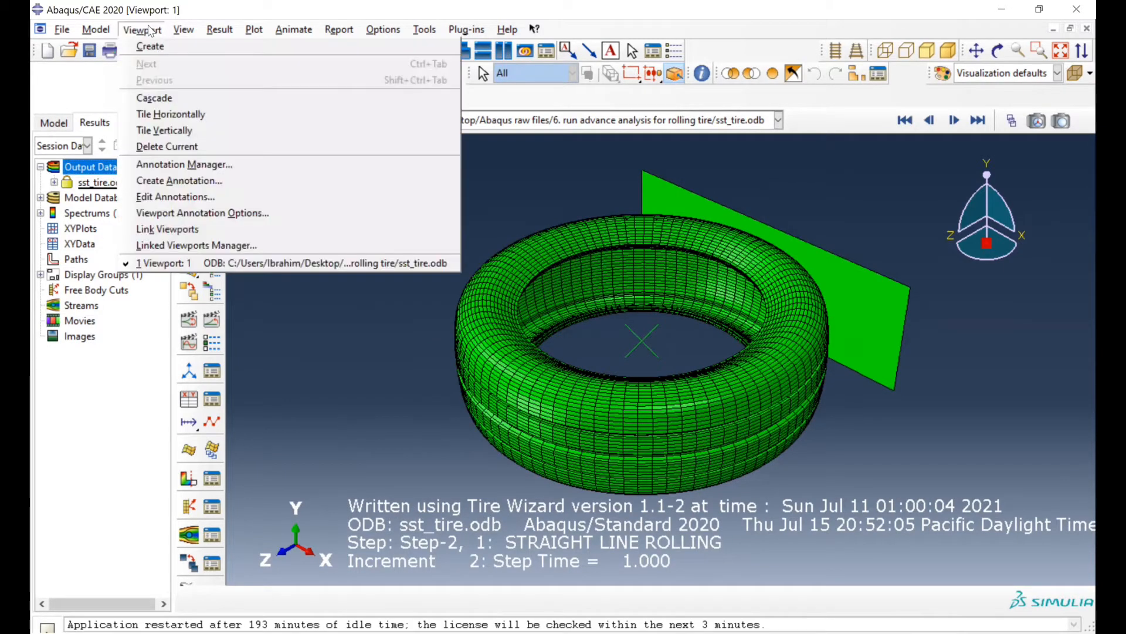
{"action": "left_click", "coordinate": [207, 214]}
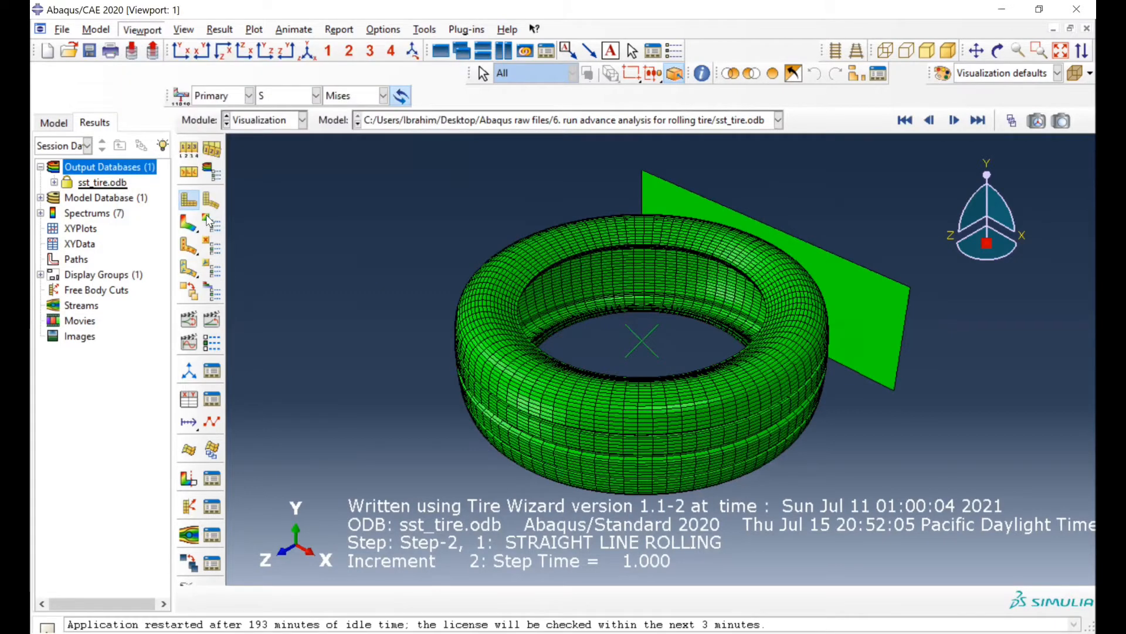
{"action": "left_click", "coordinate": [699, 380]}
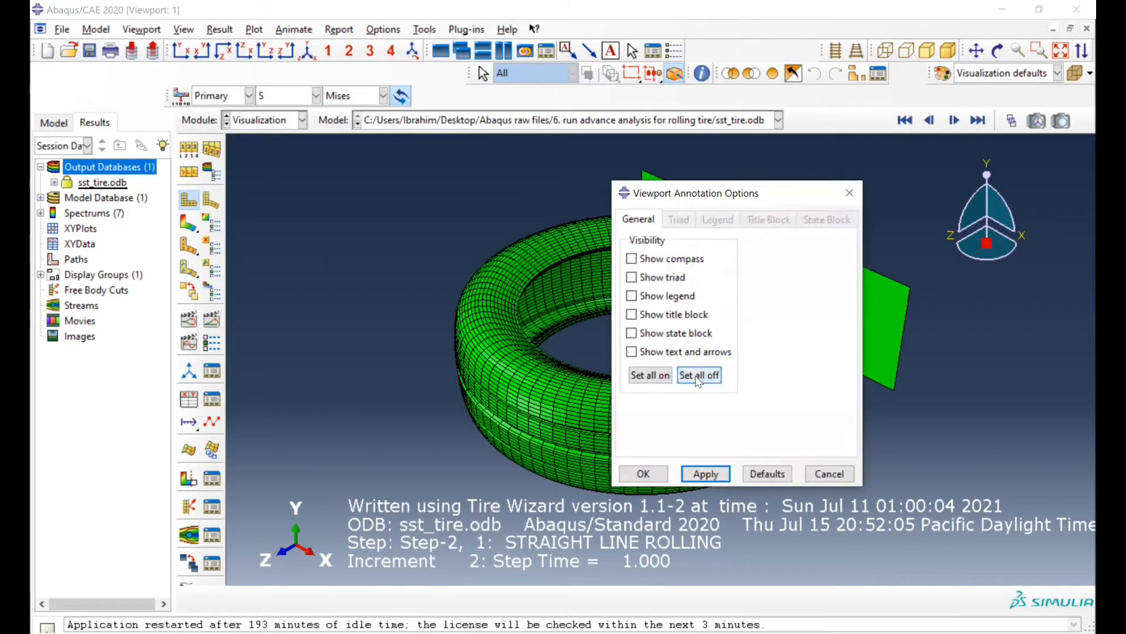
{"action": "left_click", "coordinate": [706, 474]}
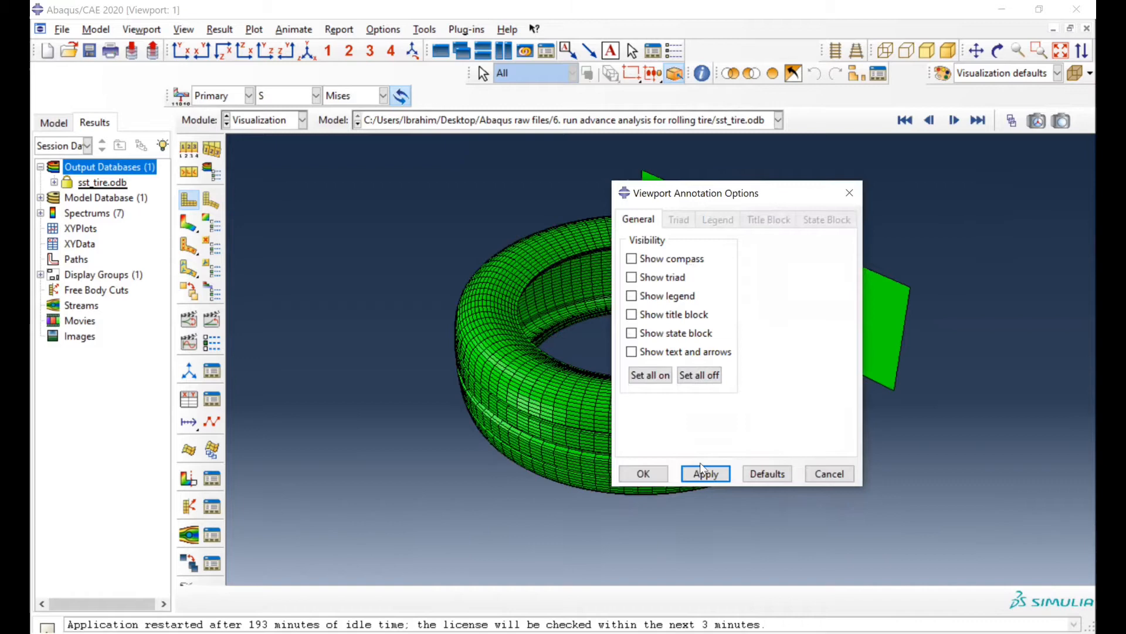
{"action": "left_click", "coordinate": [644, 474]}
- Change the viewport background to solid white in the graphics options
{"action": "left_click", "coordinate": [179, 29]}
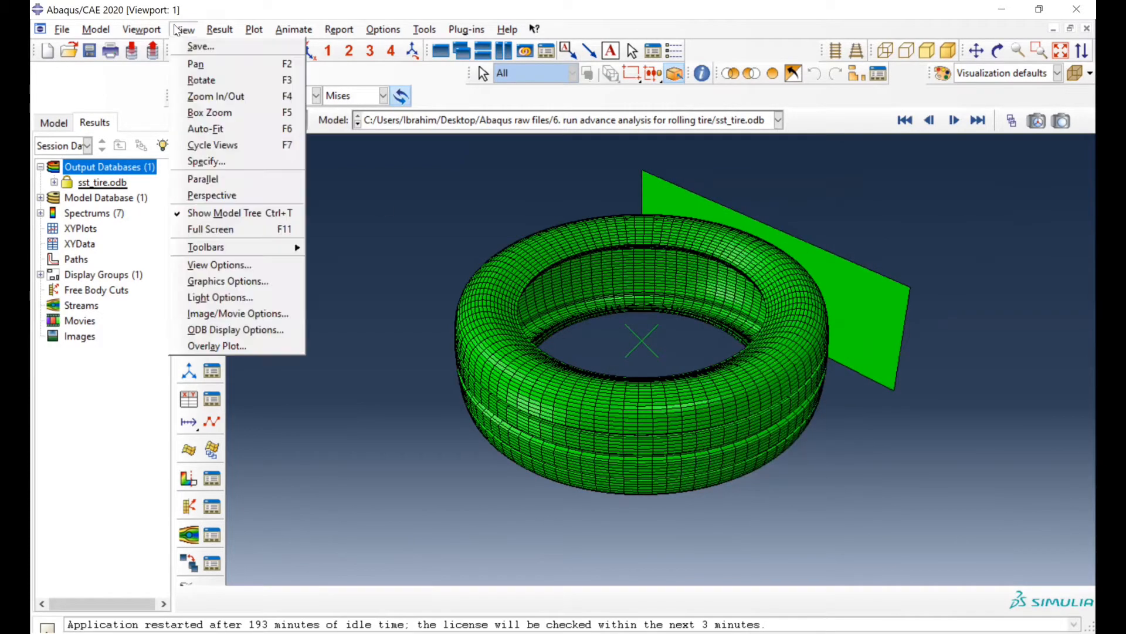
{"action": "left_click", "coordinate": [271, 279]}
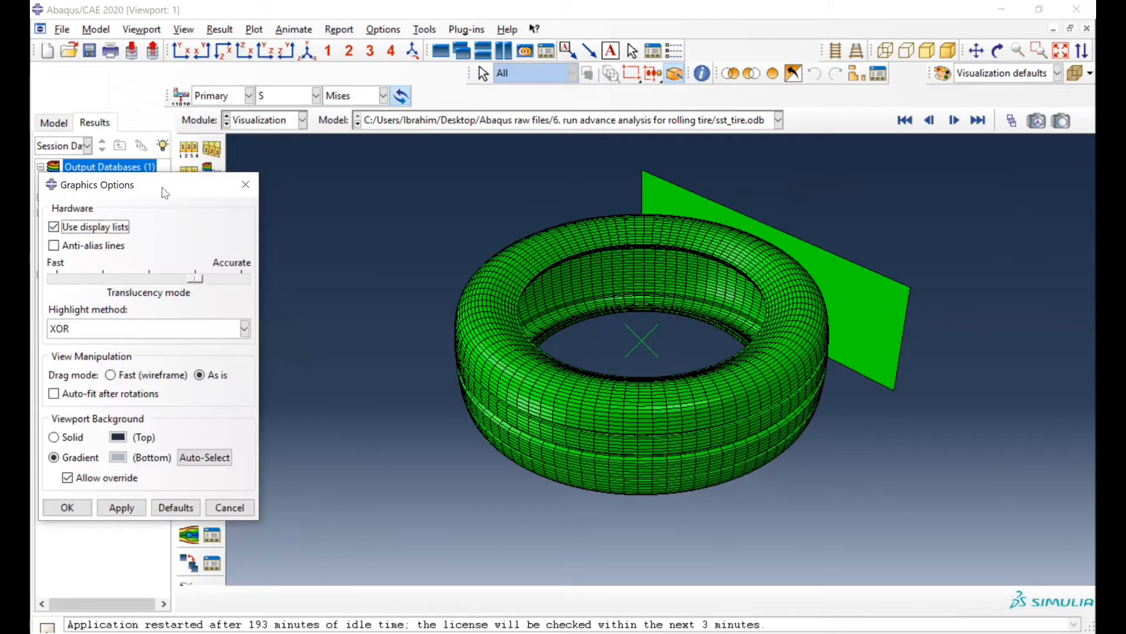
{"action": "left_click_drag", "start_coordinate": [165, 193], "coordinate": [298, 211]}
{"action": "left_click", "coordinate": [188, 457]}
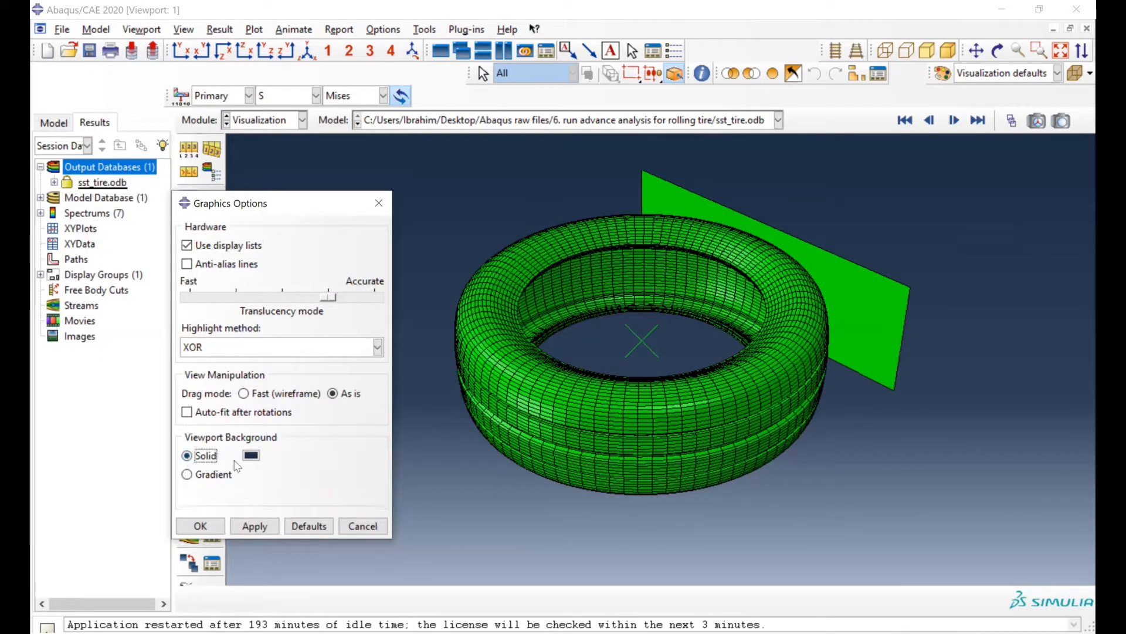
{"action": "left_click", "coordinate": [251, 455]}
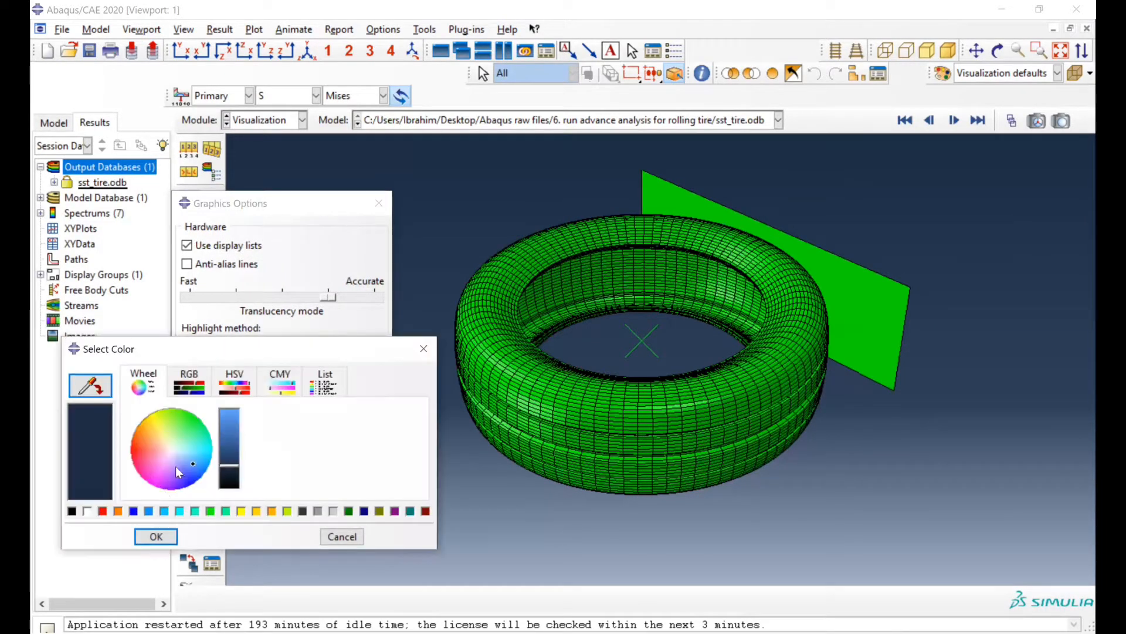
{"action": "left_click", "coordinate": [88, 512]}
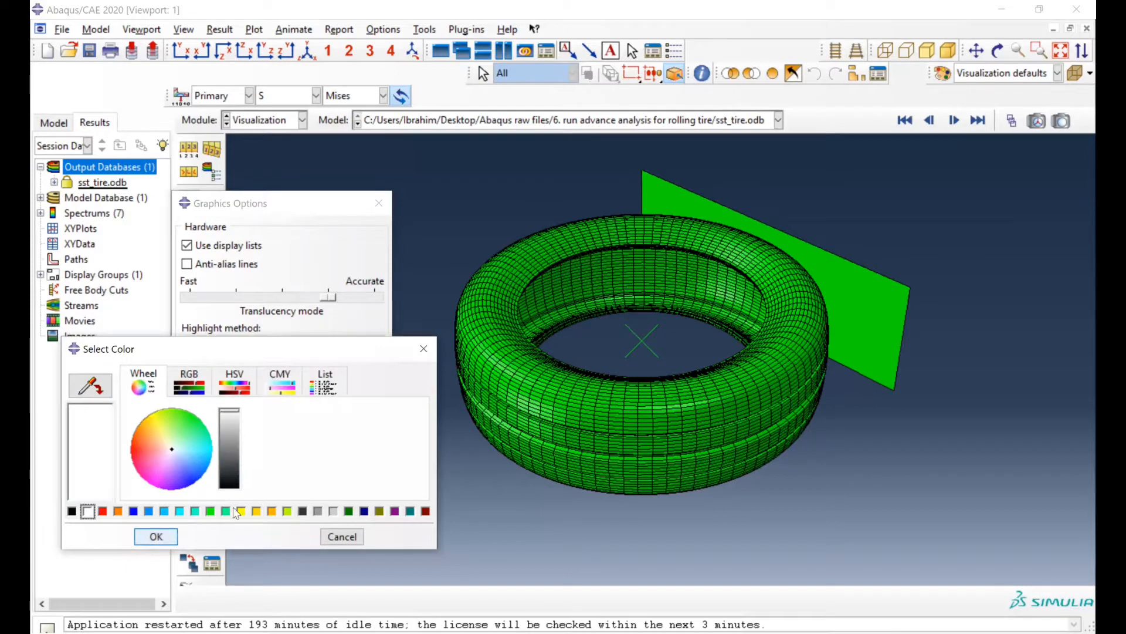
{"action": "key", "text": "Return"}
{"action": "left_click", "coordinate": [273, 526]}
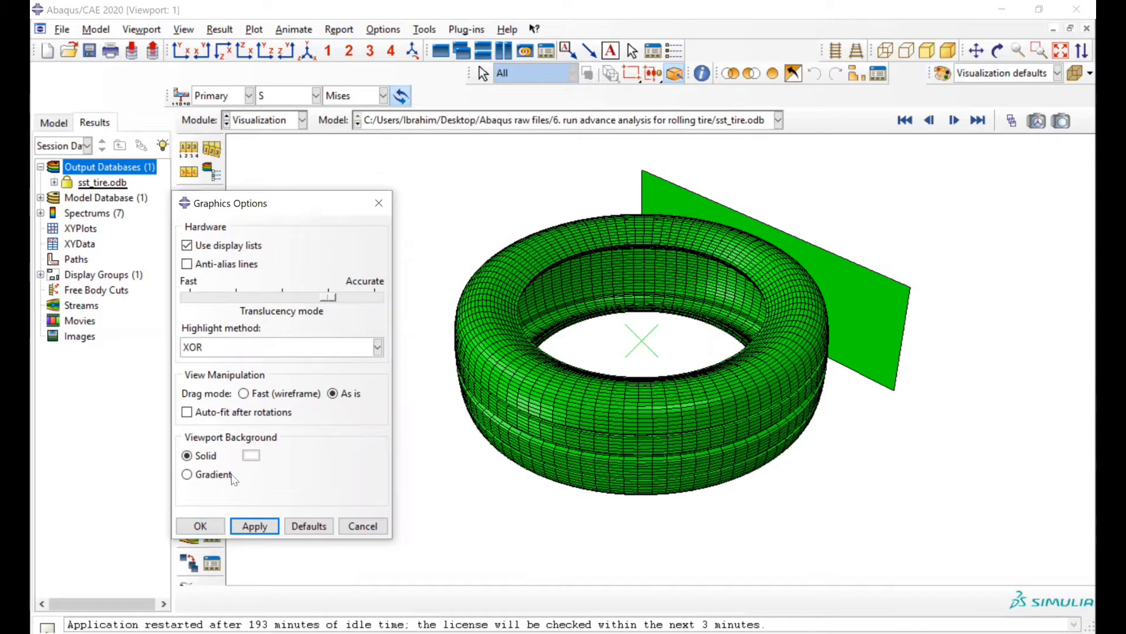
- Set the view manipulation drag mode to Fast (wireframe) and close the graphics options
{"action": "left_click", "coordinate": [244, 394]}
{"action": "left_click", "coordinate": [253, 521]}
{"action": "left_click", "coordinate": [200, 526]}
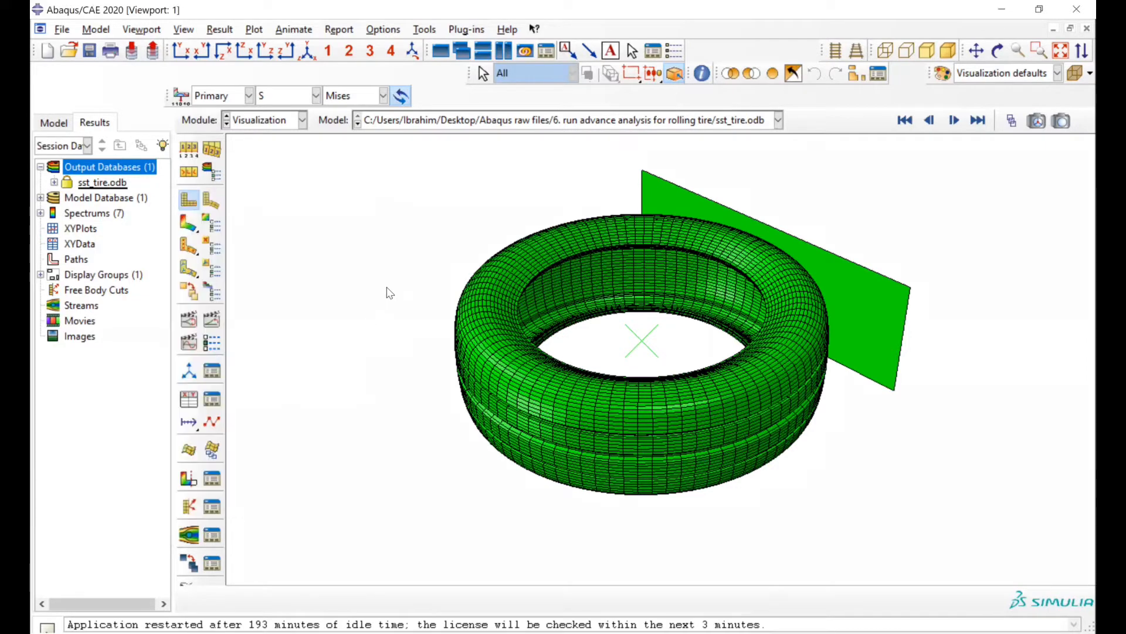
- Examine the undeformed tire and road surface from several standard directions and at an oblique angle
{"action": "left_click", "coordinate": [182, 52]}
{"action": "left_click", "coordinate": [202, 52]}
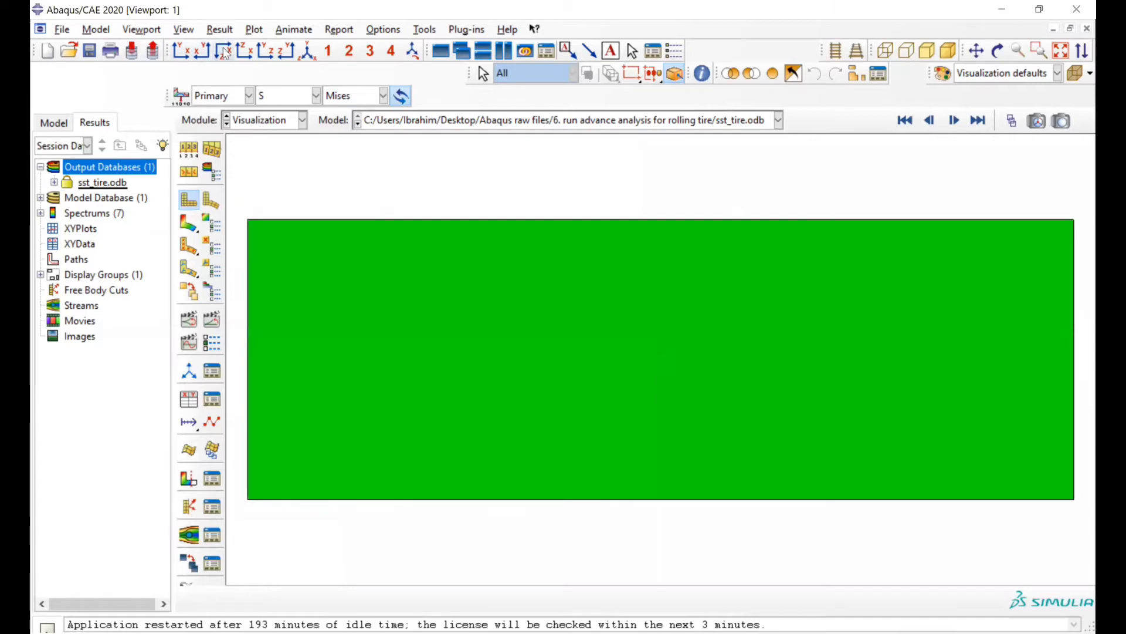
{"action": "left_click", "coordinate": [223, 51]}
{"action": "left_click", "coordinate": [252, 53]}
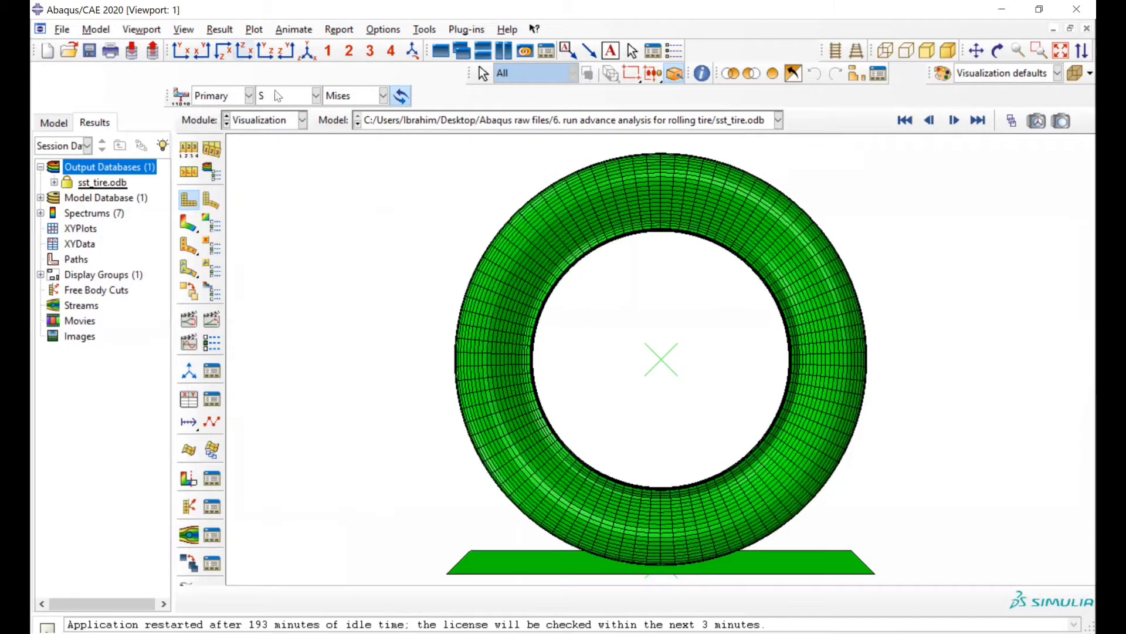
{"action": "left_click", "coordinate": [977, 51]}
{"action": "mouse_move", "coordinate": [858, 245]}
{"action": "left_mouse_down"}
{"action": "mouse_move", "coordinate": [796, 233]}
{"action": "mouse_move", "coordinate": [813, 221]}
{"action": "left_mouse_up"}
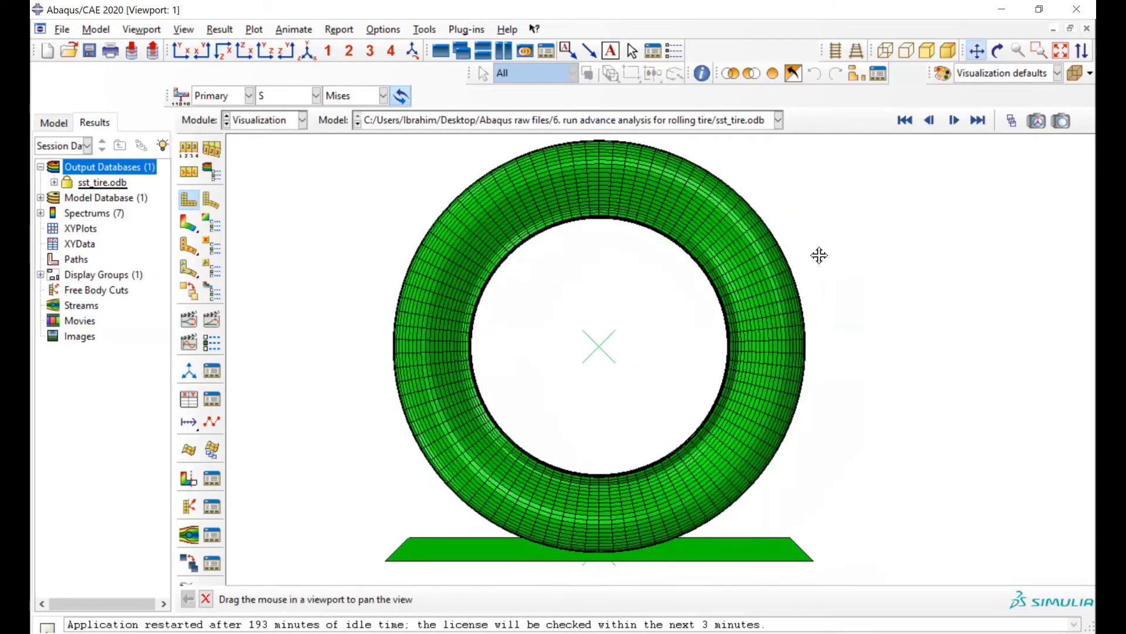
{"action": "left_click", "coordinate": [998, 51]}
{"action": "mouse_move", "coordinate": [833, 258]}
{"action": "left_mouse_down"}
{"action": "mouse_move", "coordinate": [847, 247]}
{"action": "mouse_move", "coordinate": [767, 281]}
{"action": "mouse_move", "coordinate": [787, 312]}
{"action": "mouse_move", "coordinate": [847, 322]}
{"action": "mouse_move", "coordinate": [787, 352]}
{"action": "mouse_move", "coordinate": [752, 341]}
{"action": "left_mouse_up"}
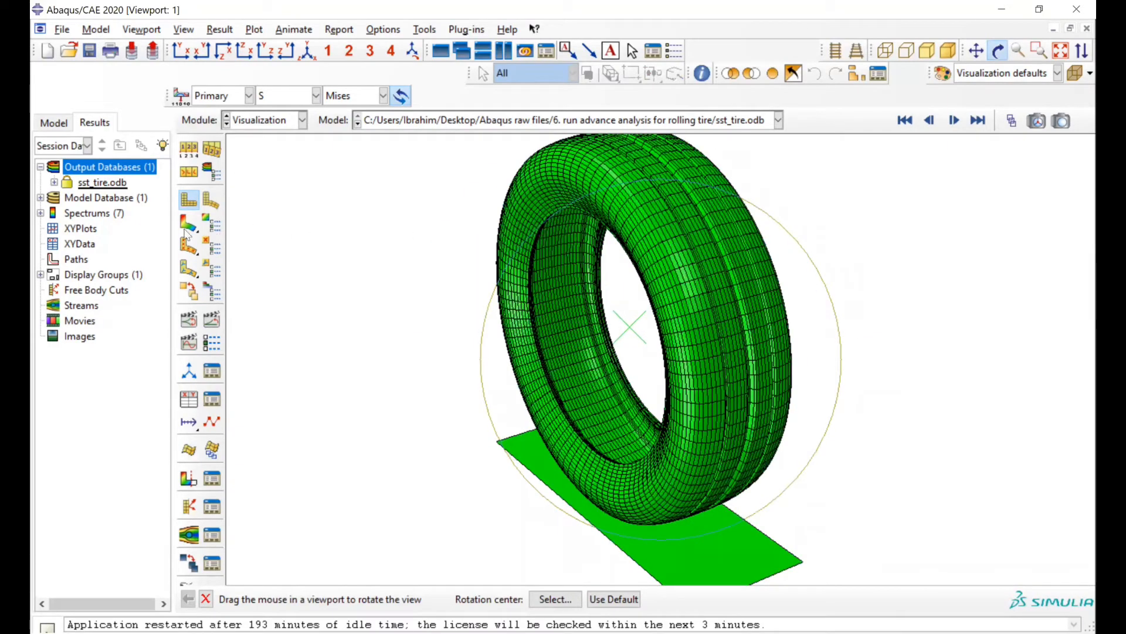
- Plot the Mises stress contours on the deformed tire and review the contour plot options
{"action": "left_click", "coordinate": [189, 223]}
{"action": "left_click_drag", "start_coordinate": [636, 262], "coordinate": [629, 287]}
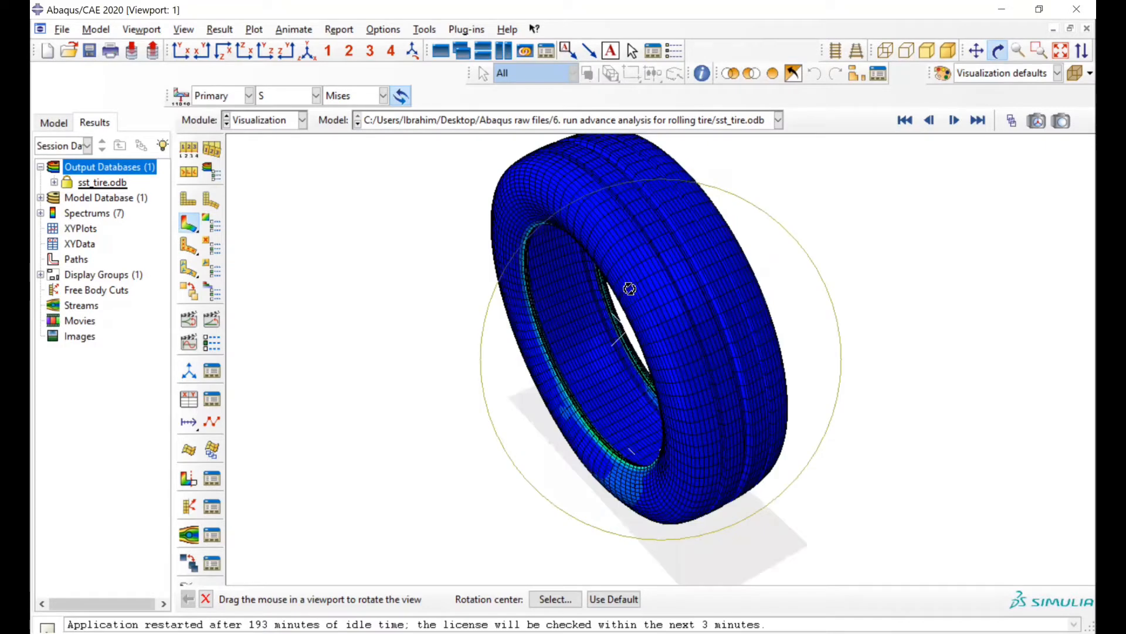
{"action": "left_click", "coordinate": [211, 227]}
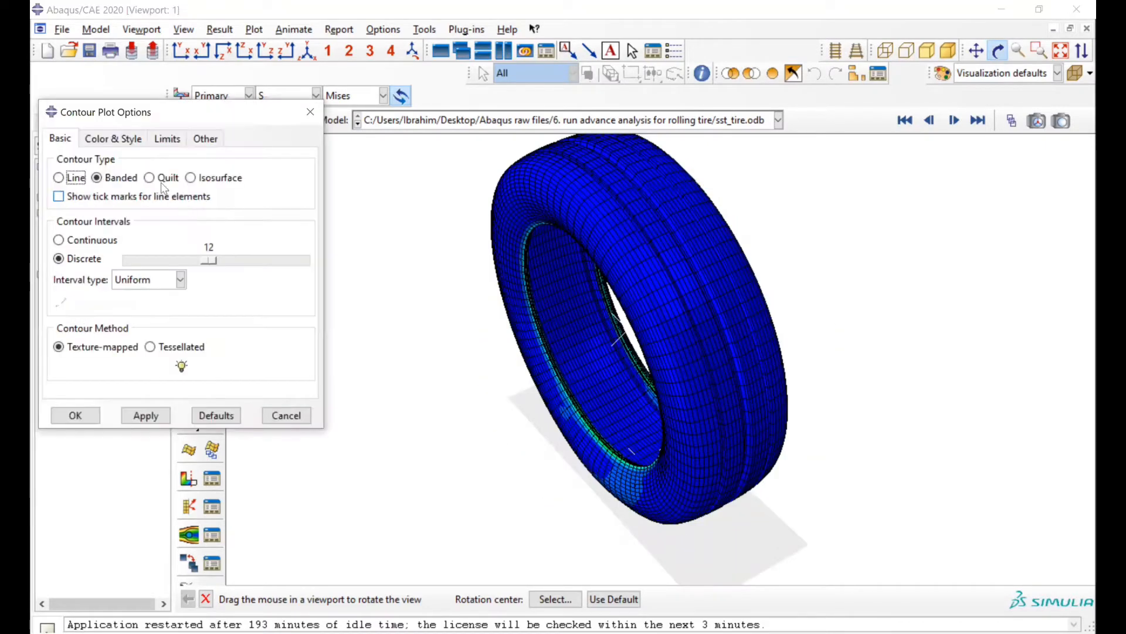
{"action": "left_click", "coordinate": [117, 139]}
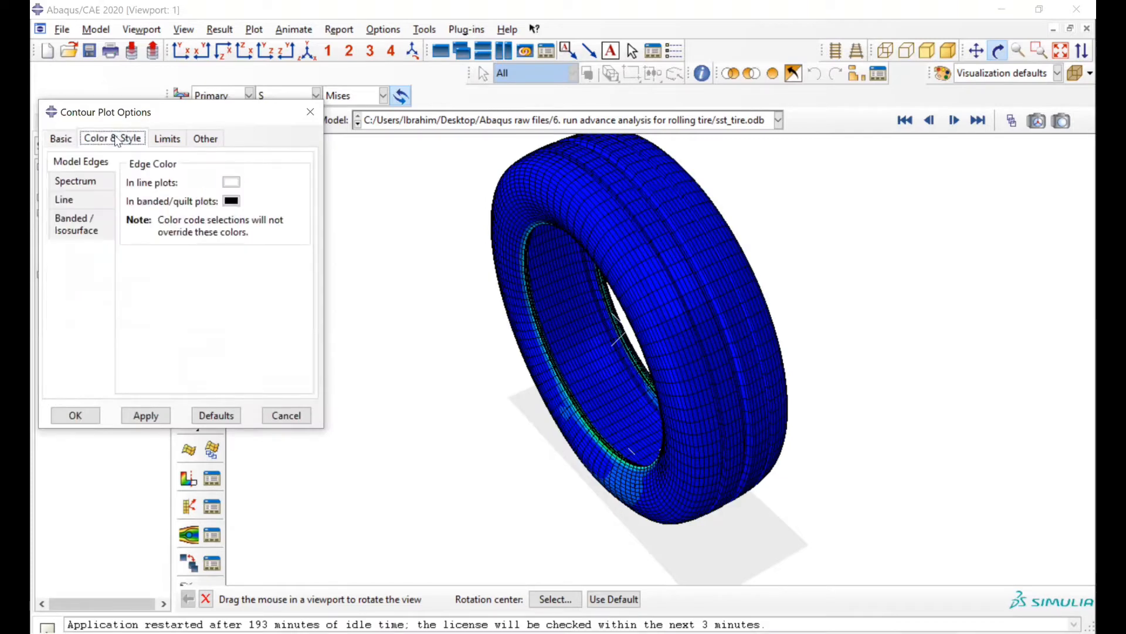
{"action": "left_click", "coordinate": [167, 141]}
{"action": "left_click", "coordinate": [197, 143]}
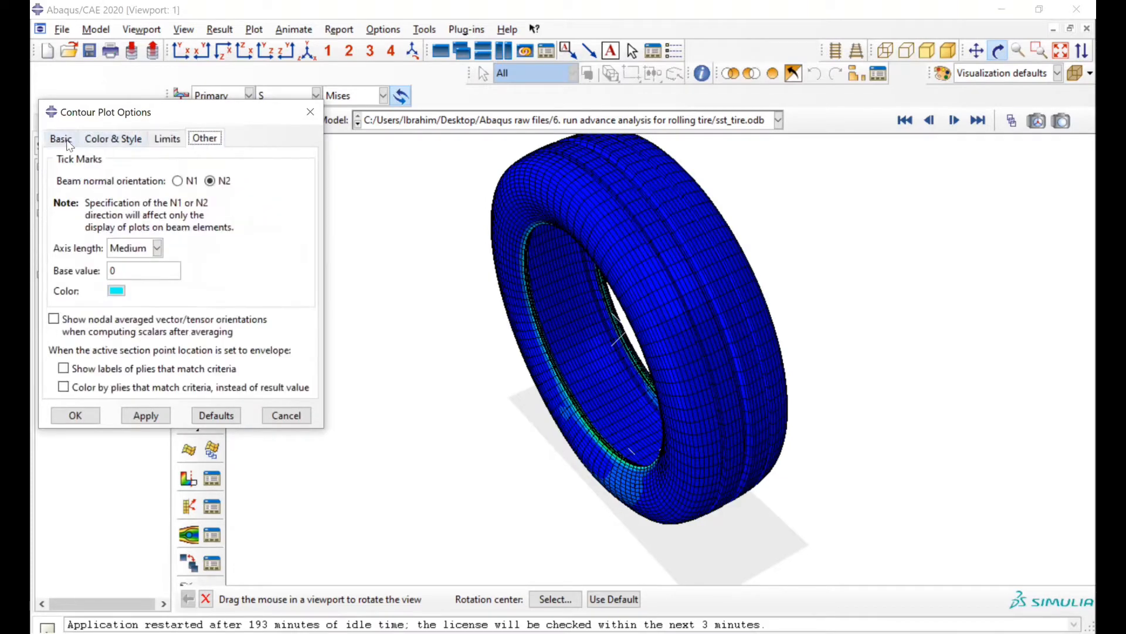
{"action": "left_click", "coordinate": [67, 145]}
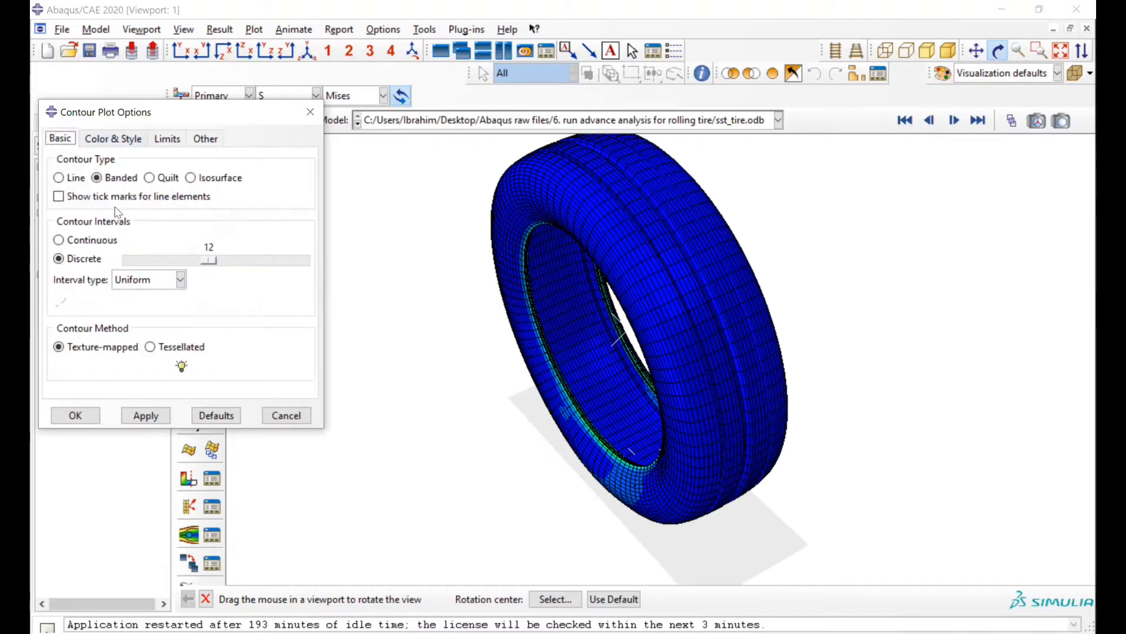
- Change the contour type to Line and apply it to the tire's stress plot
{"action": "left_click", "coordinate": [151, 178]}
{"action": "left_click", "coordinate": [60, 179]}
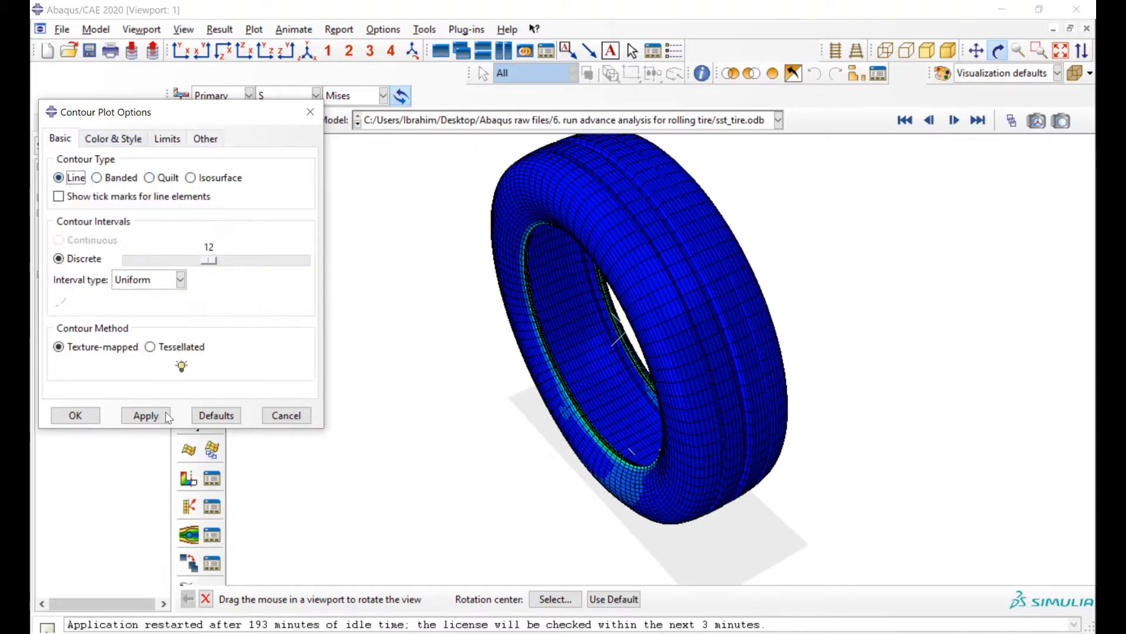
{"action": "left_click", "coordinate": [145, 415]}
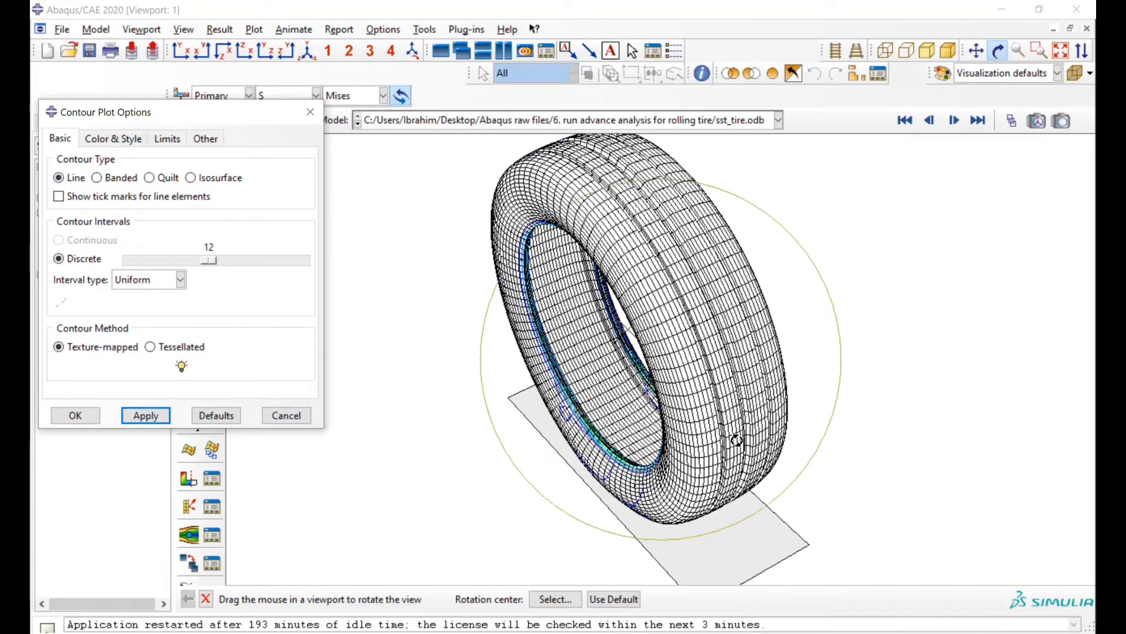
{"action": "mouse_move", "coordinate": [587, 369]}
{"action": "left_mouse_down"}
{"action": "mouse_move", "coordinate": [698, 362]}
{"action": "mouse_move", "coordinate": [694, 389]}
{"action": "mouse_move", "coordinate": [761, 379]}
{"action": "mouse_move", "coordinate": [727, 439]}
{"action": "mouse_move", "coordinate": [800, 518]}
{"action": "mouse_move", "coordinate": [792, 510]}
{"action": "left_mouse_up"}
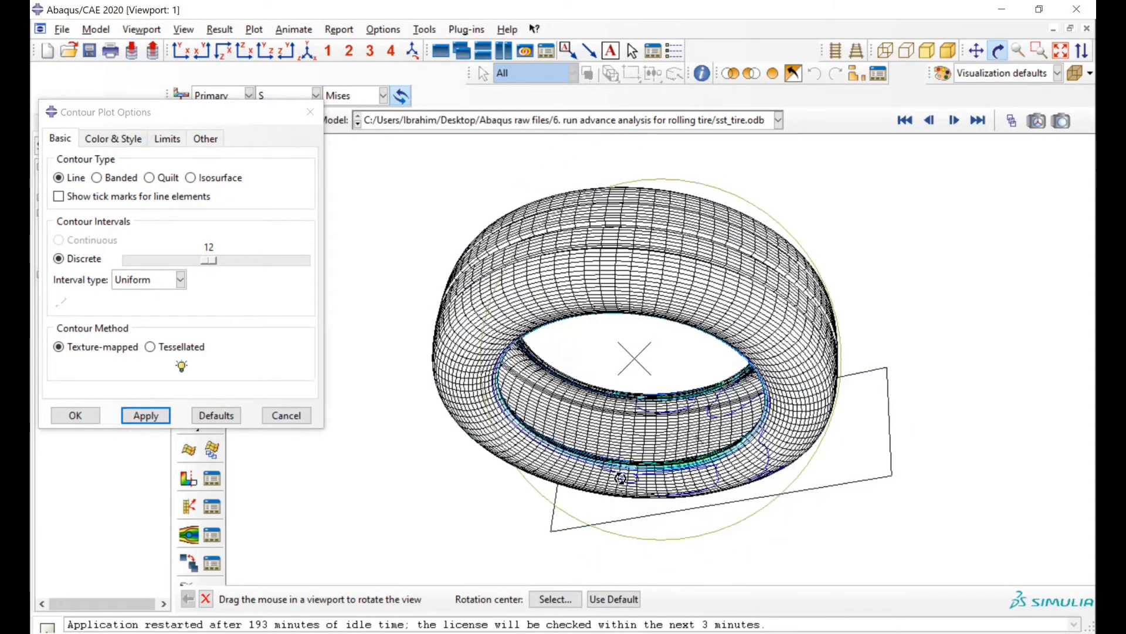
{"action": "left_click", "coordinate": [77, 415]}
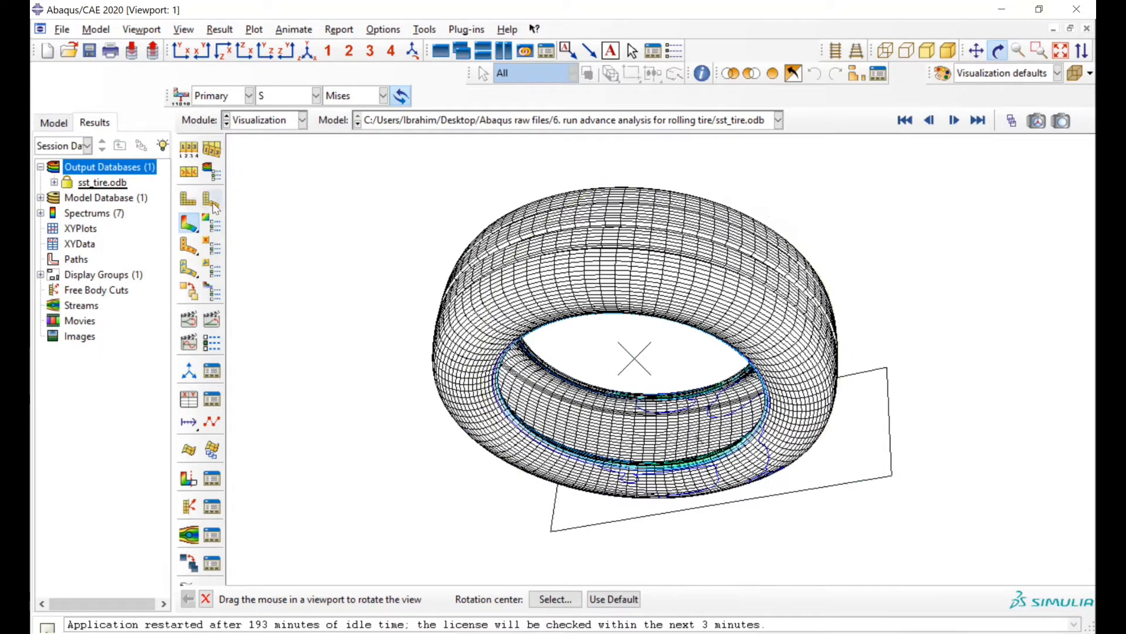
- Switch to a standard side view of the tire and plot its undeformed shape
{"action": "left_click", "coordinate": [182, 52]}
{"action": "left_click", "coordinate": [203, 52]}
{"action": "left_click", "coordinate": [224, 52]}
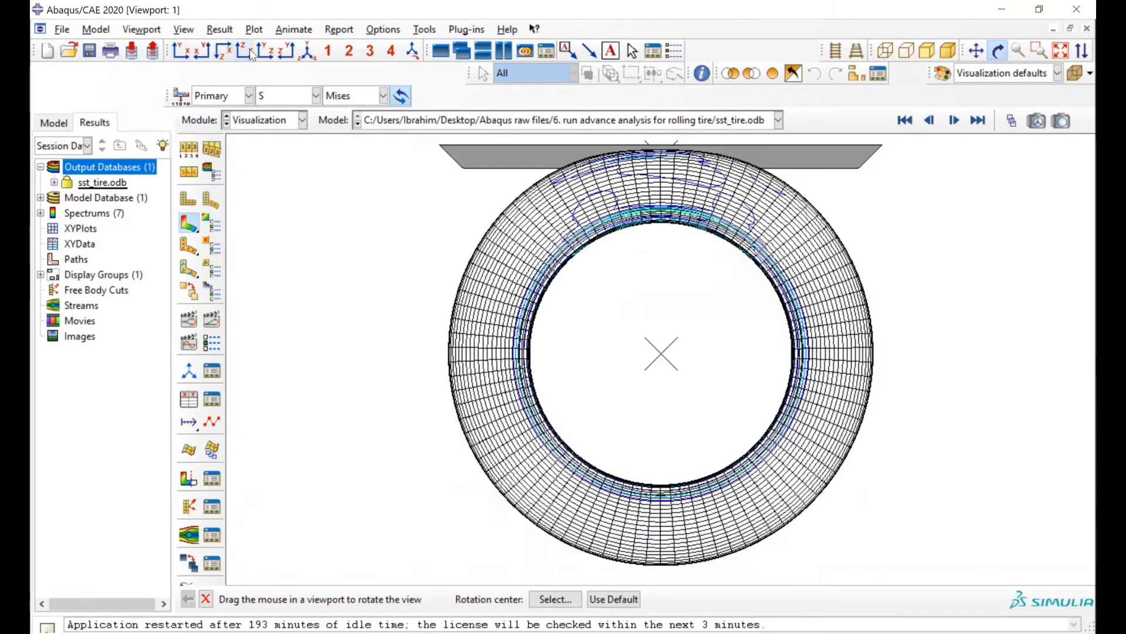
{"action": "left_click", "coordinate": [189, 201]}
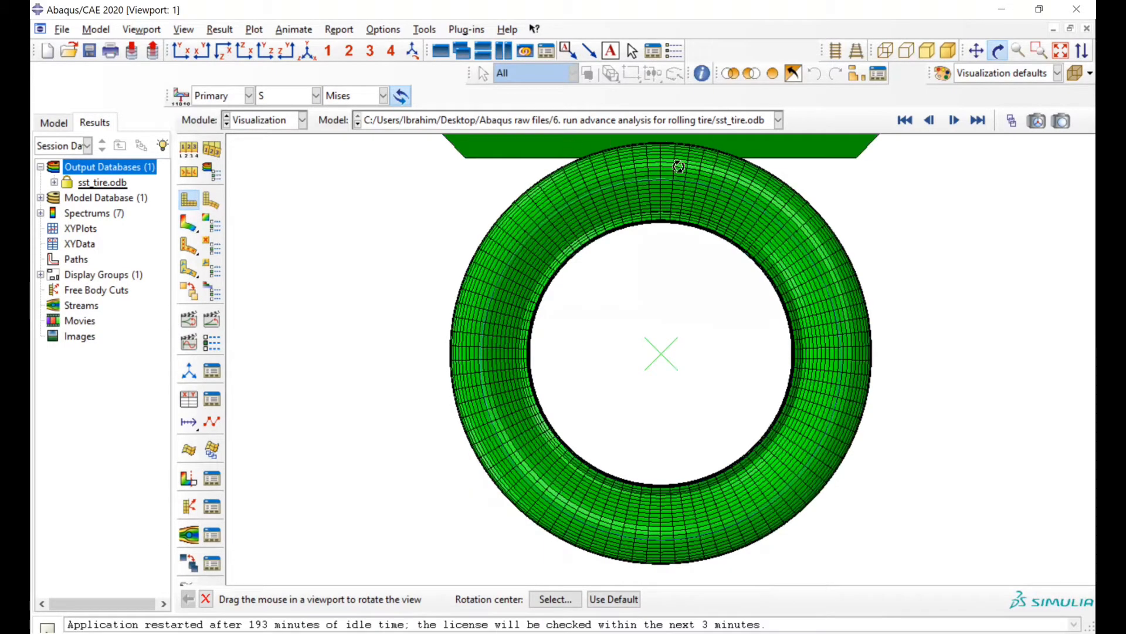
- Compare the deformed and undeformed shapes close up where the tire touches the road surface
{"action": "mouse_move", "coordinate": [679, 167]}
{"action": "left_mouse_down"}
{"action": "mouse_move", "coordinate": [675, 203]}
{"action": "mouse_move", "coordinate": [679, 185]}
{"action": "left_mouse_up"}
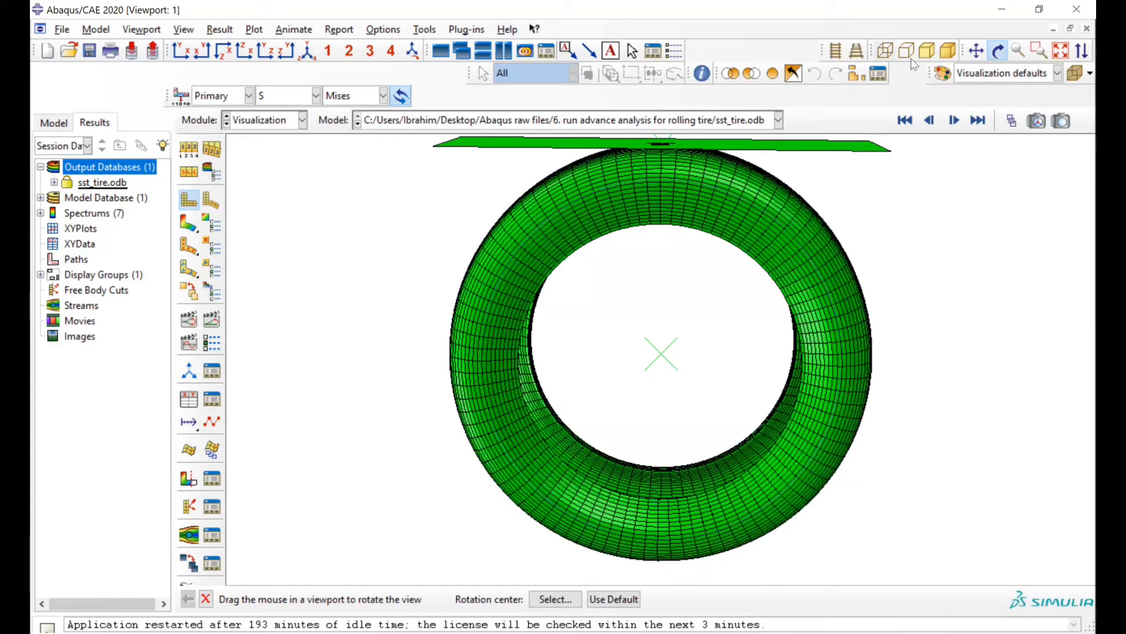
{"action": "left_click", "coordinate": [977, 52]}
{"action": "left_click_drag", "start_coordinate": [771, 228], "coordinate": [739, 313]}
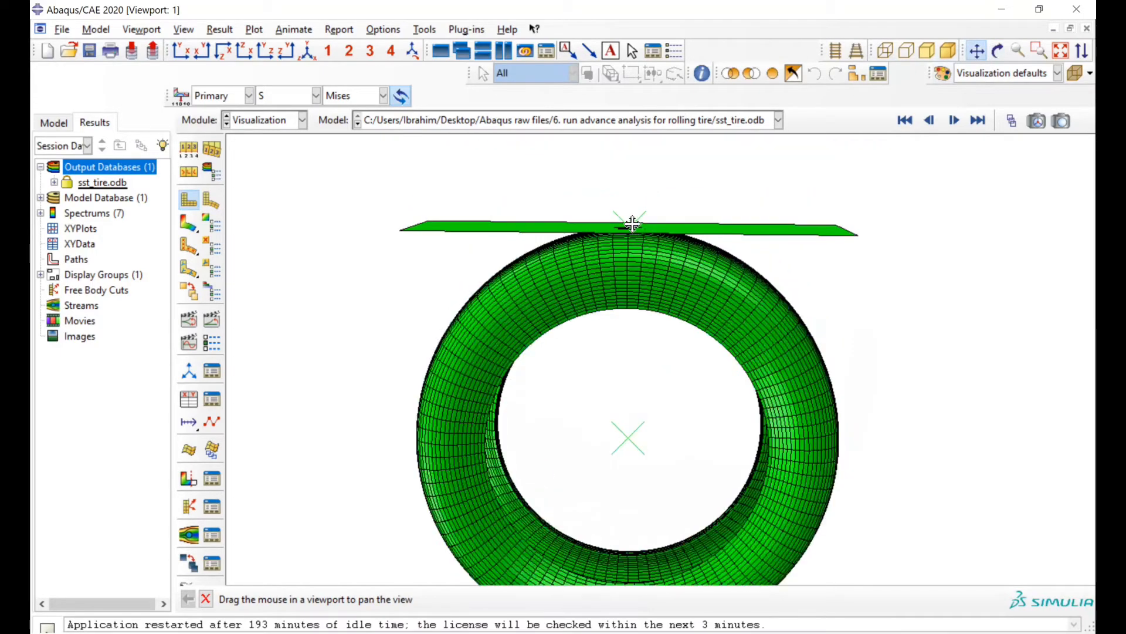
{"action": "scroll", "coordinate": [635, 222], "scroll_direction": "down", "scroll_amount": 3}
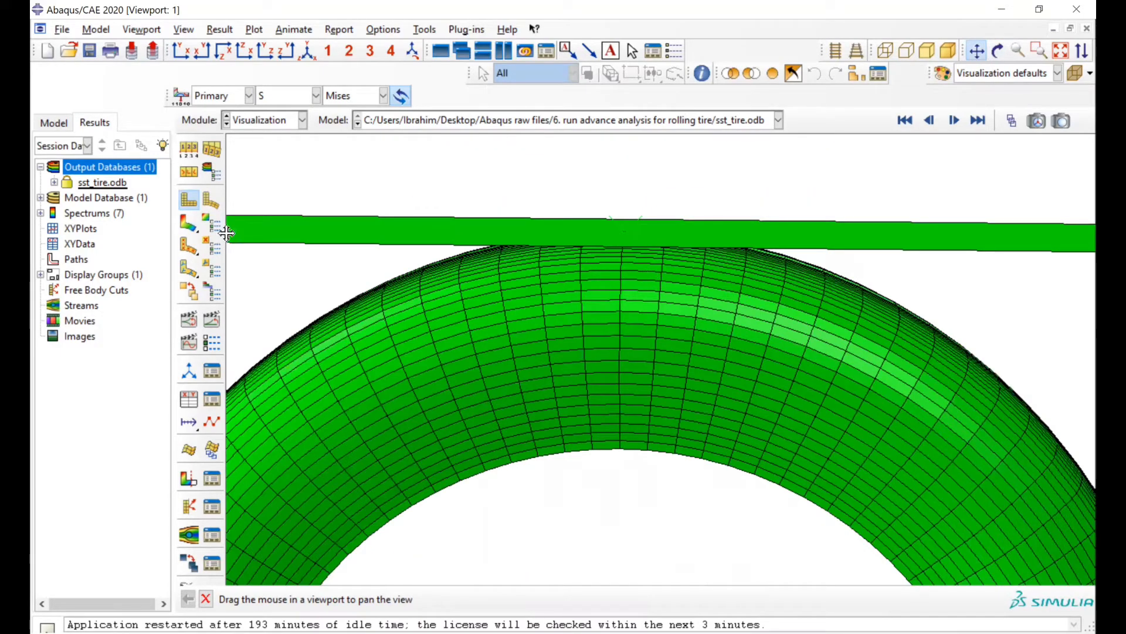
{"action": "left_click", "coordinate": [212, 201]}
{"action": "left_click", "coordinate": [186, 205]}
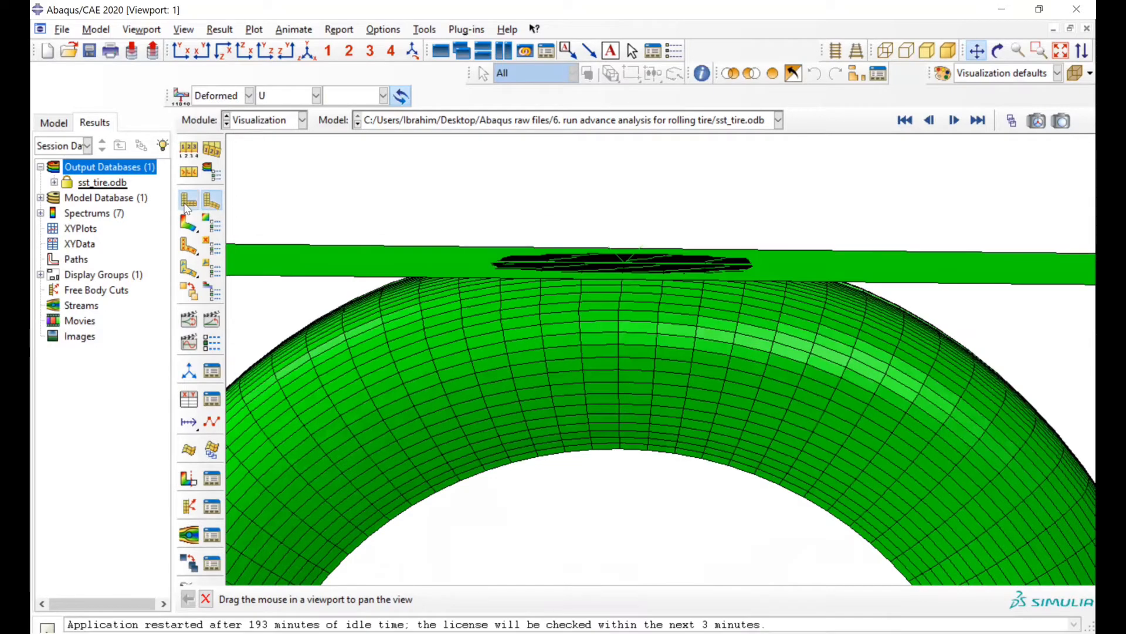
- Alternate between the undeformed and deformed plots to compare them at the contact patch, ending on the deformed shape
{"action": "left_click", "coordinate": [215, 203]}
{"action": "left_click", "coordinate": [197, 206]}
{"action": "left_click", "coordinate": [213, 203]}
{"action": "left_click", "coordinate": [191, 201]}
{"action": "left_click", "coordinate": [209, 203]}
- Animate the deformed tire with the scale factor animation in a full side view, and pause and resume playback
{"action": "left_click", "coordinate": [179, 50]}
{"action": "left_click", "coordinate": [242, 52]}
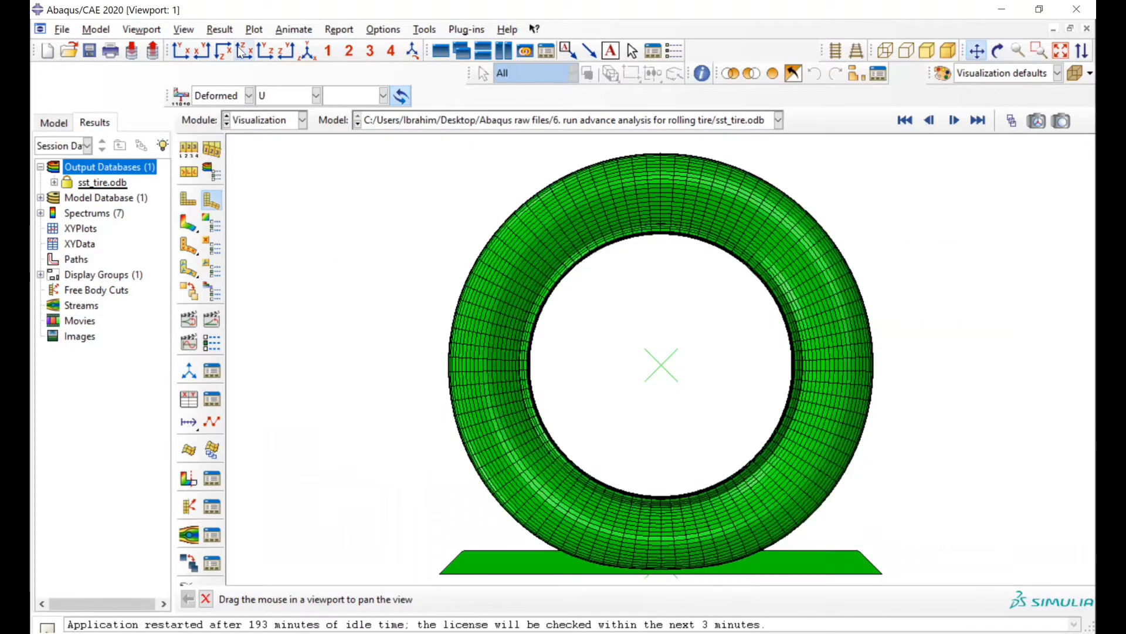
{"action": "left_click", "coordinate": [188, 322]}
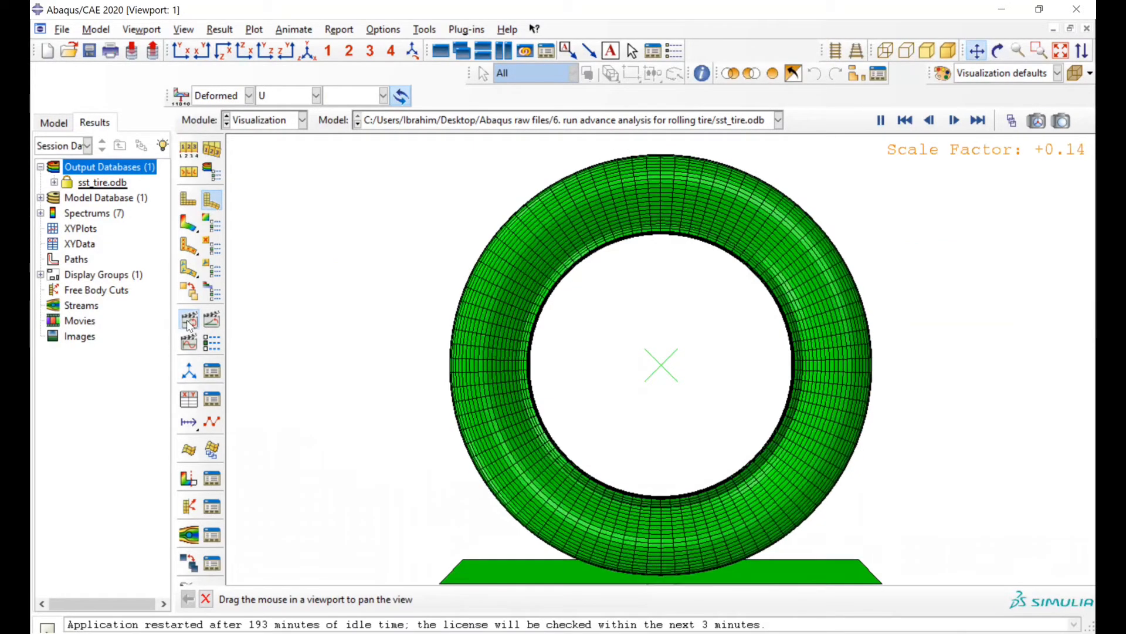
{"action": "left_click", "coordinate": [881, 121]}
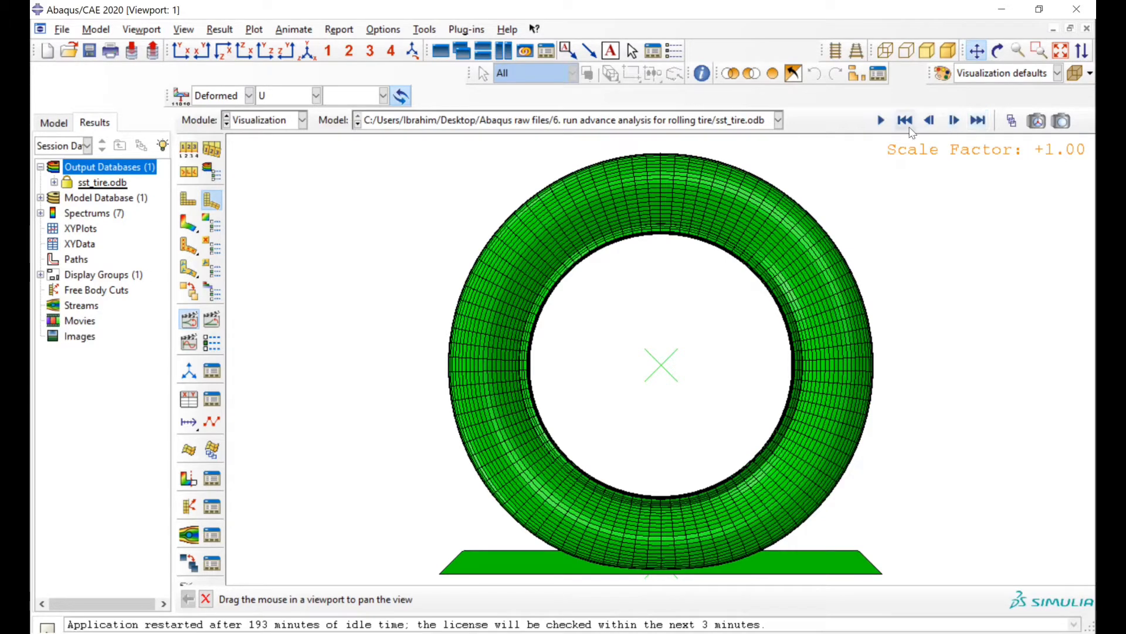
{"action": "left_click", "coordinate": [881, 120]}
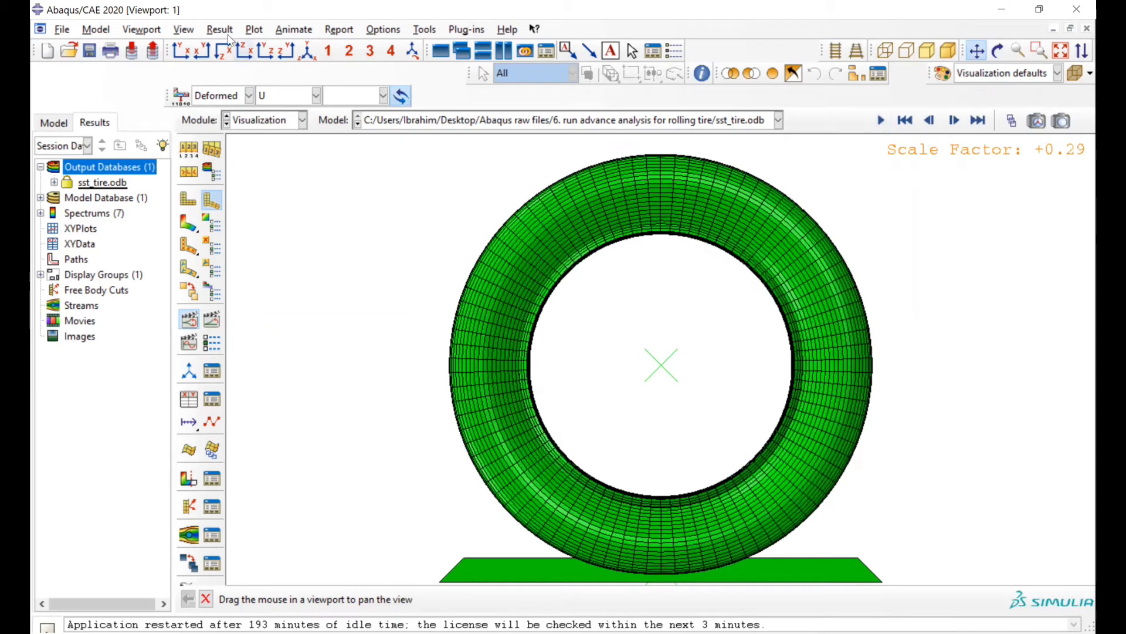
- Examine the scale factor animation from beneath the road and at an oblique angle, and stop it
{"action": "left_click", "coordinate": [204, 52]}
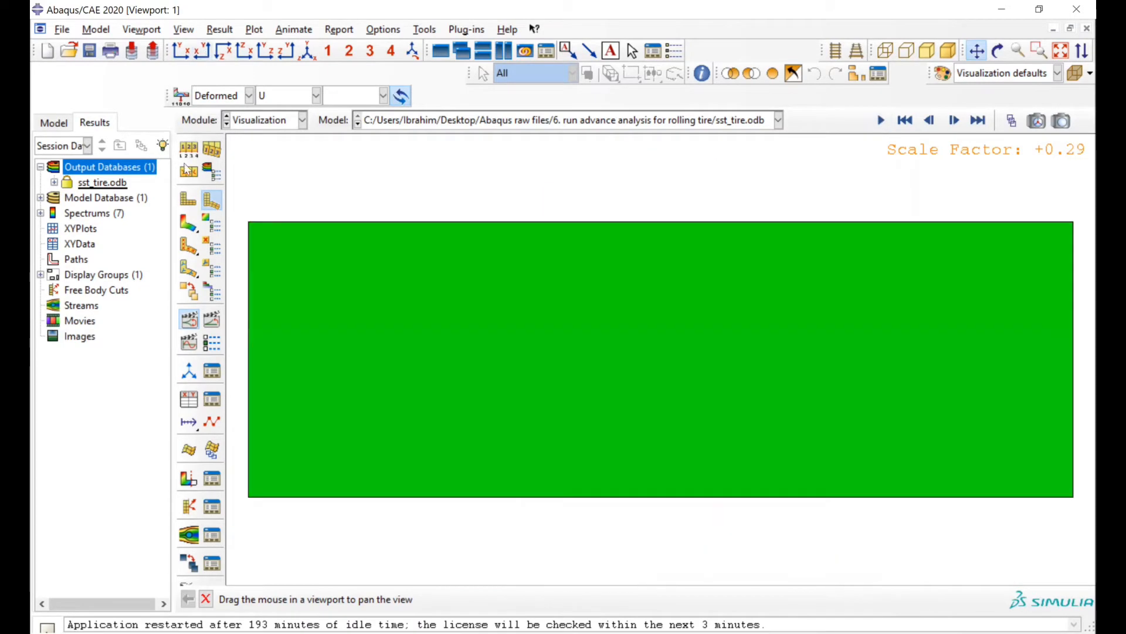
{"action": "left_click", "coordinate": [191, 325]}
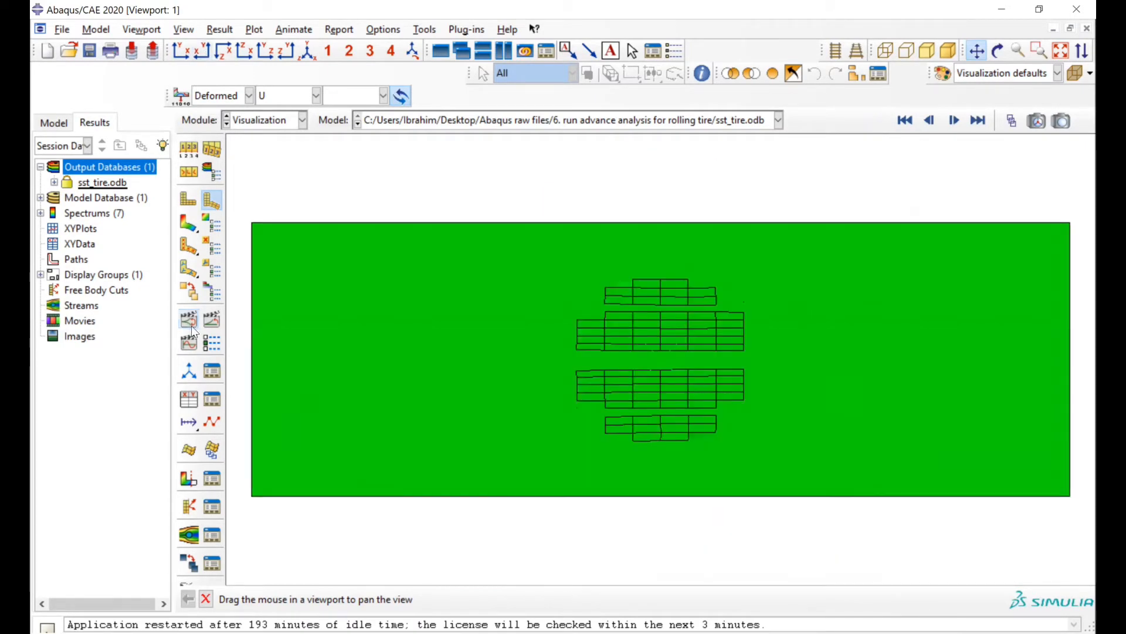
{"action": "left_click", "coordinate": [191, 325]}
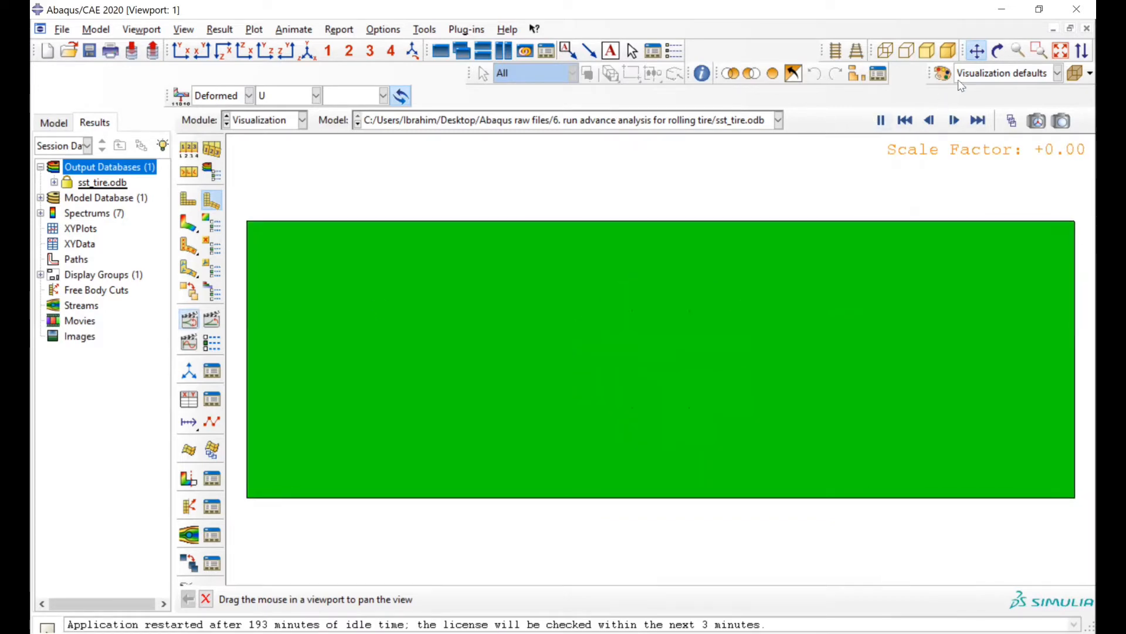
{"action": "left_click", "coordinate": [997, 50]}
{"action": "left_click_drag", "start_coordinate": [659, 268], "coordinate": [621, 330]}
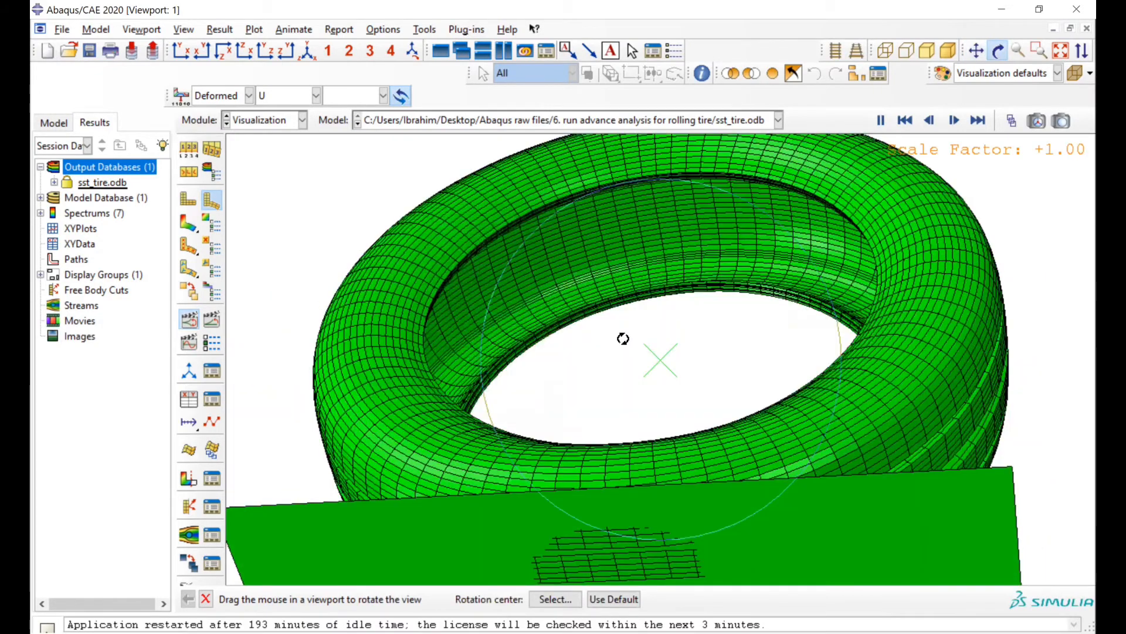
{"action": "left_click", "coordinate": [182, 323]}
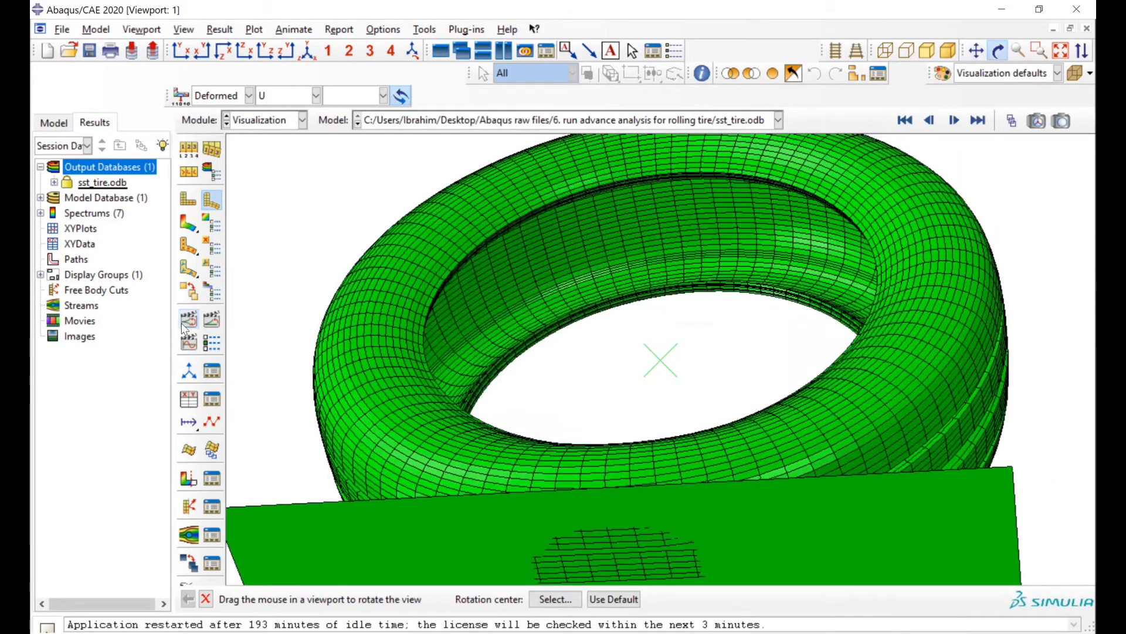
- Plot the Mises stress contours, inspect the contact patch, and run and stop the scale factor animation facing the tread
{"action": "left_click", "coordinate": [187, 234]}
{"action": "mouse_move", "coordinate": [558, 352]}
{"action": "left_mouse_down"}
{"action": "mouse_move", "coordinate": [588, 351]}
{"action": "mouse_move", "coordinate": [593, 332]}
{"action": "left_mouse_up"}
{"action": "left_click", "coordinate": [977, 50]}
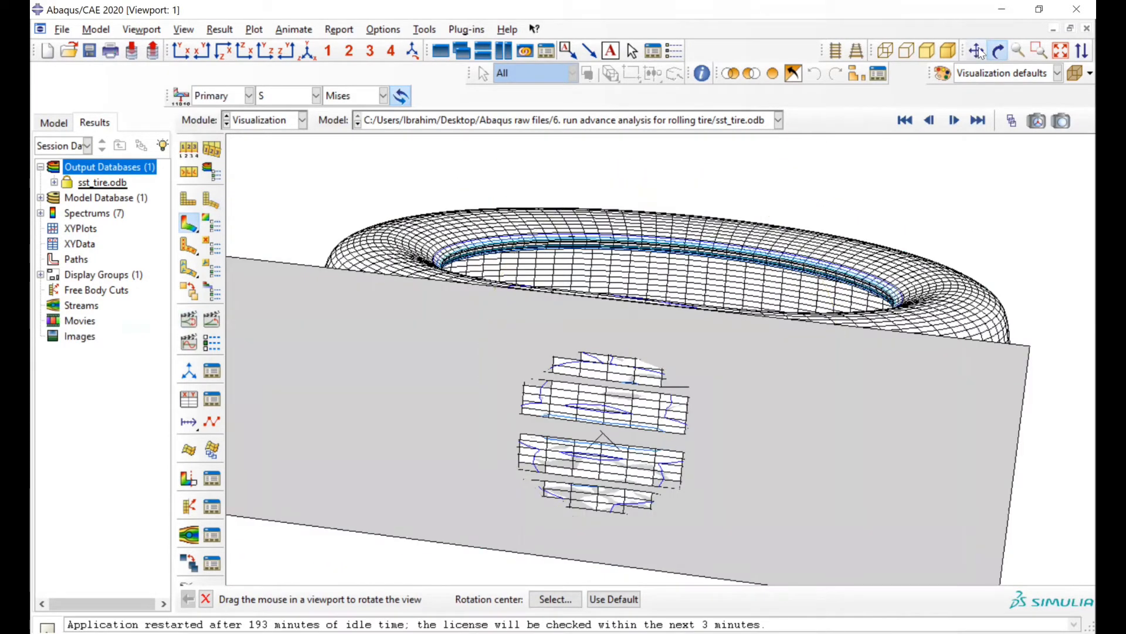
{"action": "left_click", "coordinate": [247, 54]}
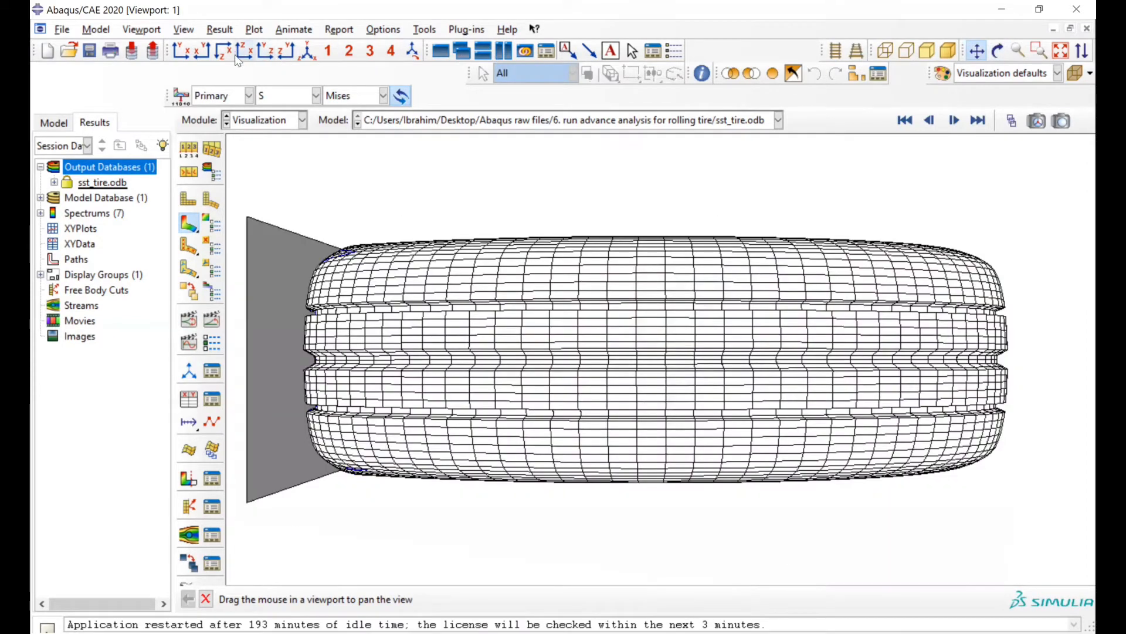
{"action": "left_click", "coordinate": [187, 325]}
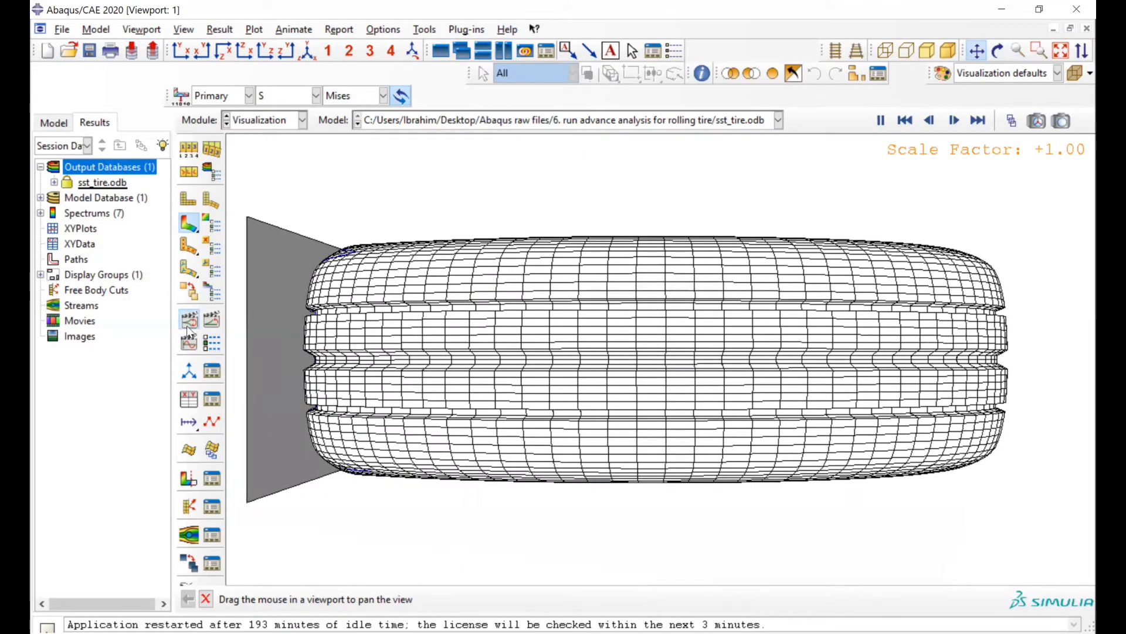
{"action": "left_click", "coordinate": [189, 323]}
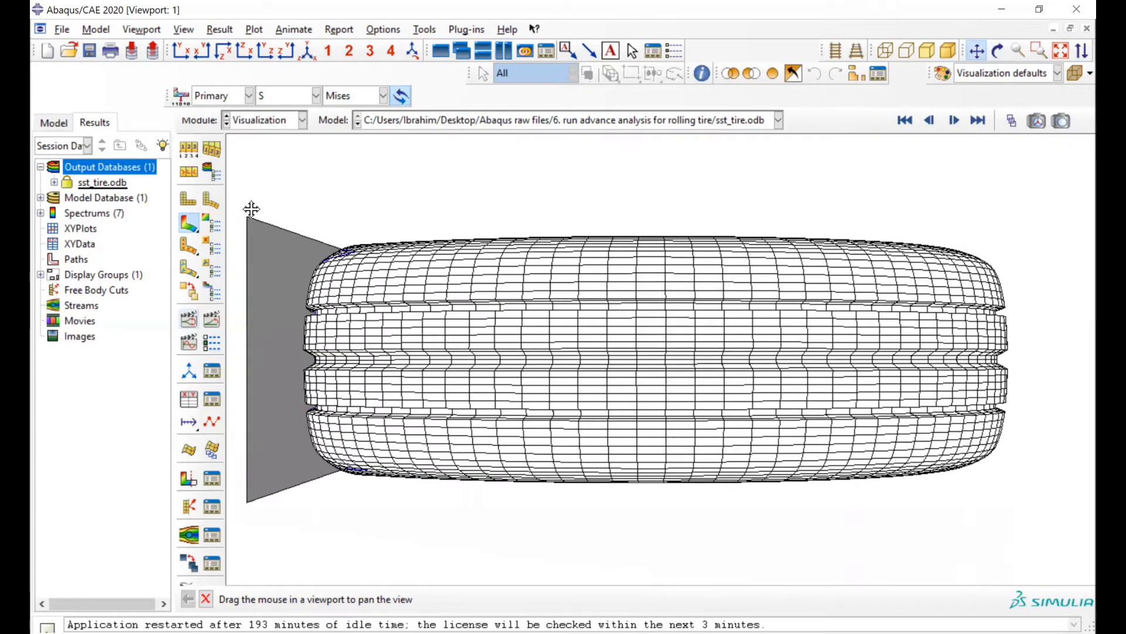
- Plot the contact pressure CPRESS as the primary variable and check the contour plot options without changing them
{"action": "left_click", "coordinate": [295, 97]}
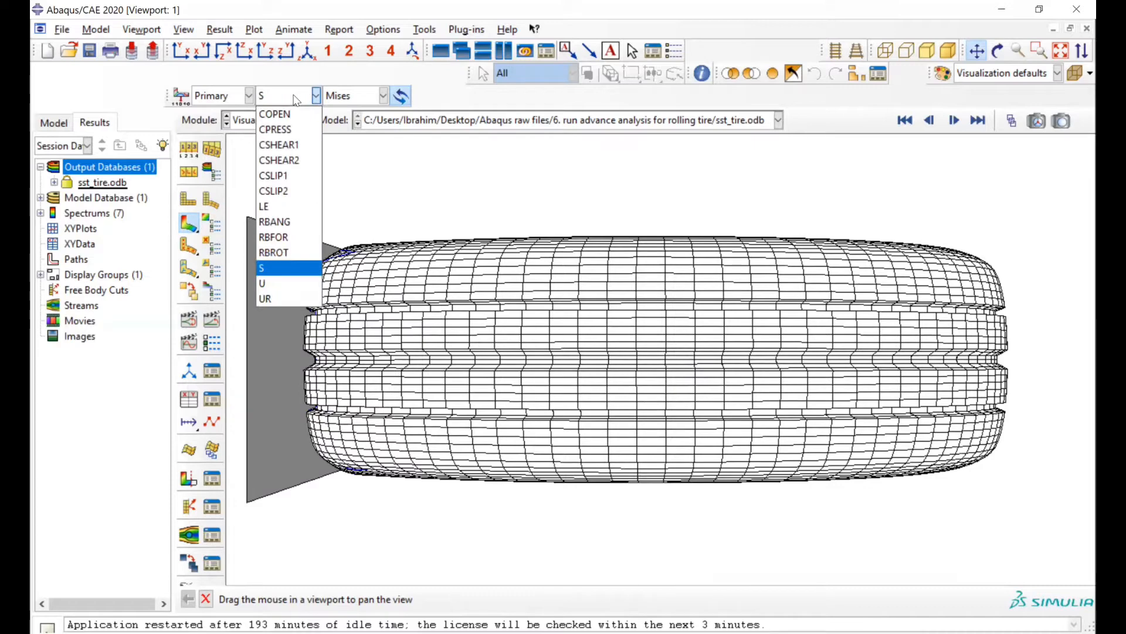
{"action": "left_click", "coordinate": [287, 129]}
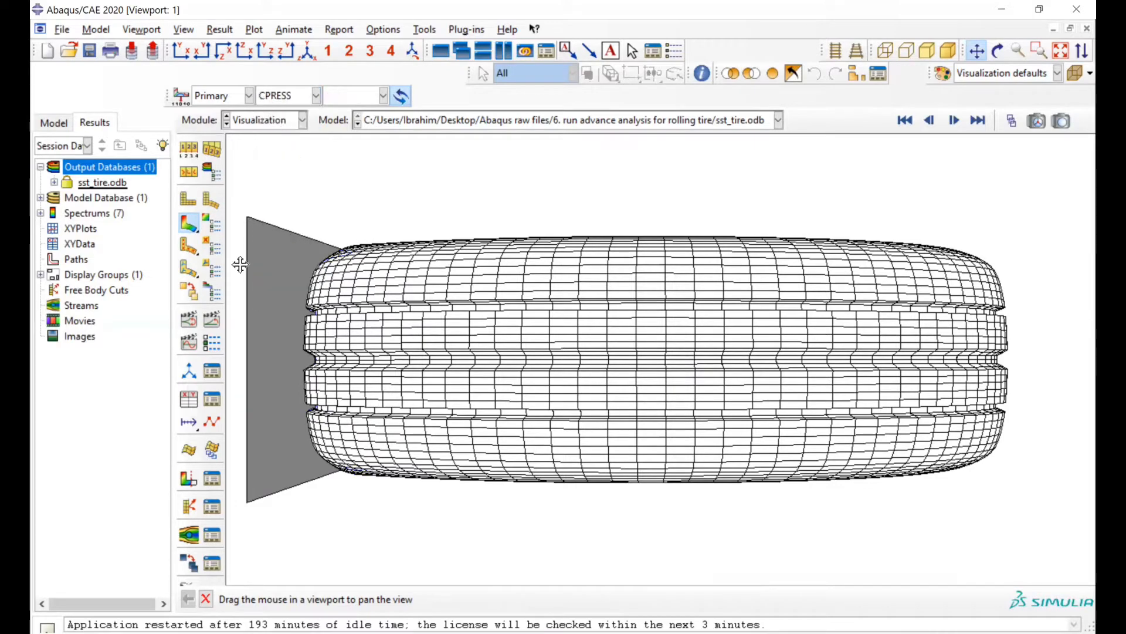
{"action": "left_click", "coordinate": [187, 322]}
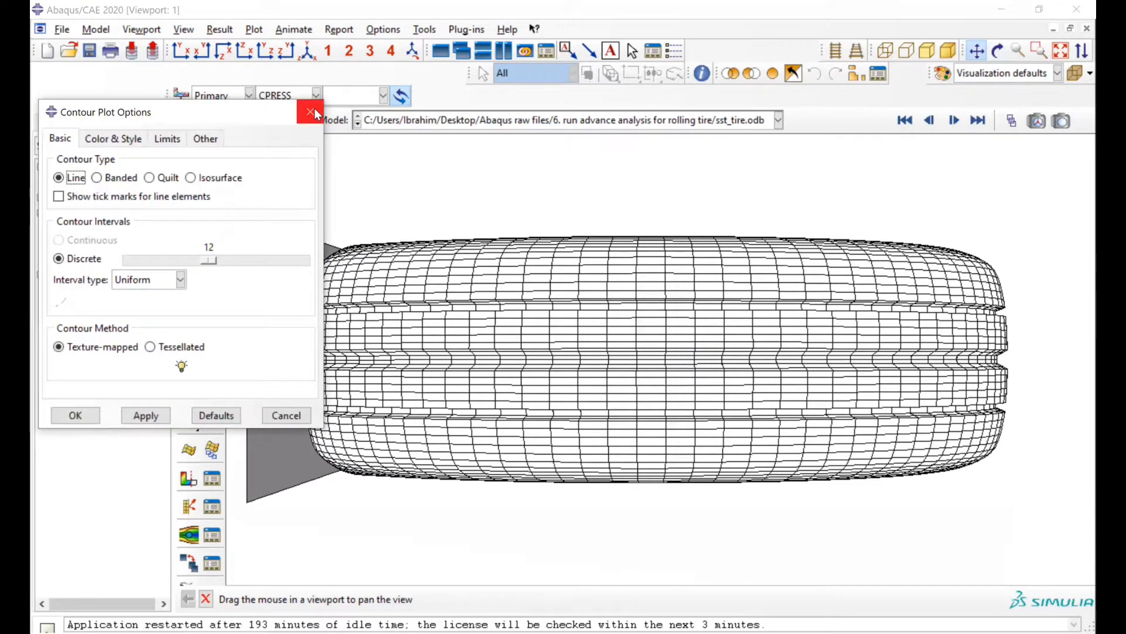
{"action": "left_click", "coordinate": [314, 109]}
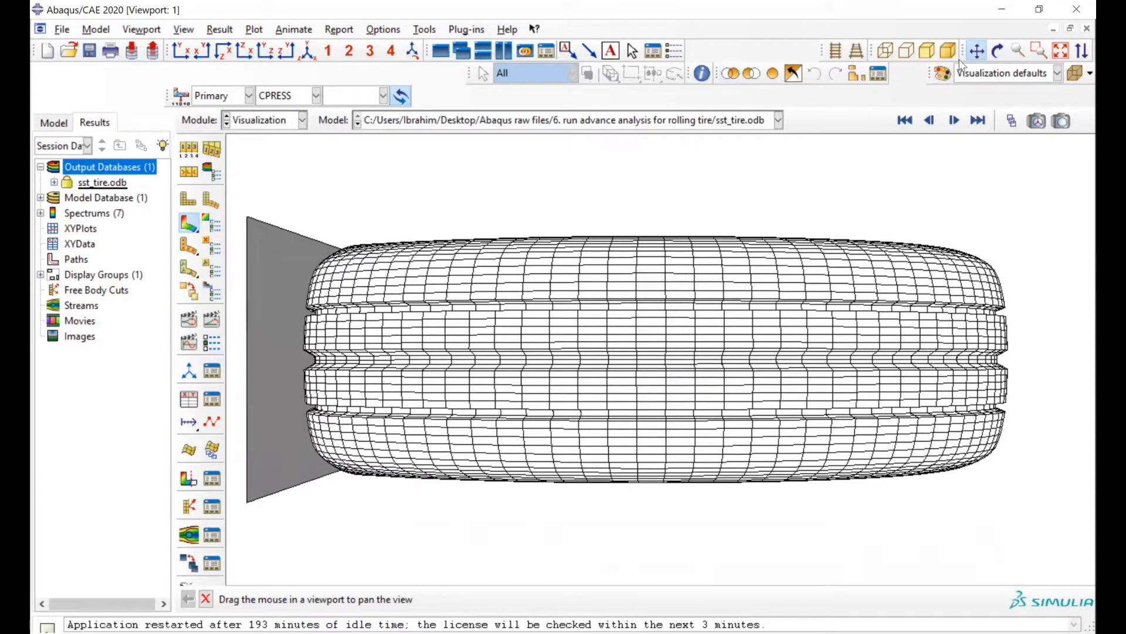
- Replace the displayed model with the element sets PART-1-1.PLIES-1_PLY1 and PART-1-1.PLIES-1_PLY2 using a display group
{"action": "left_click", "coordinate": [856, 75]}
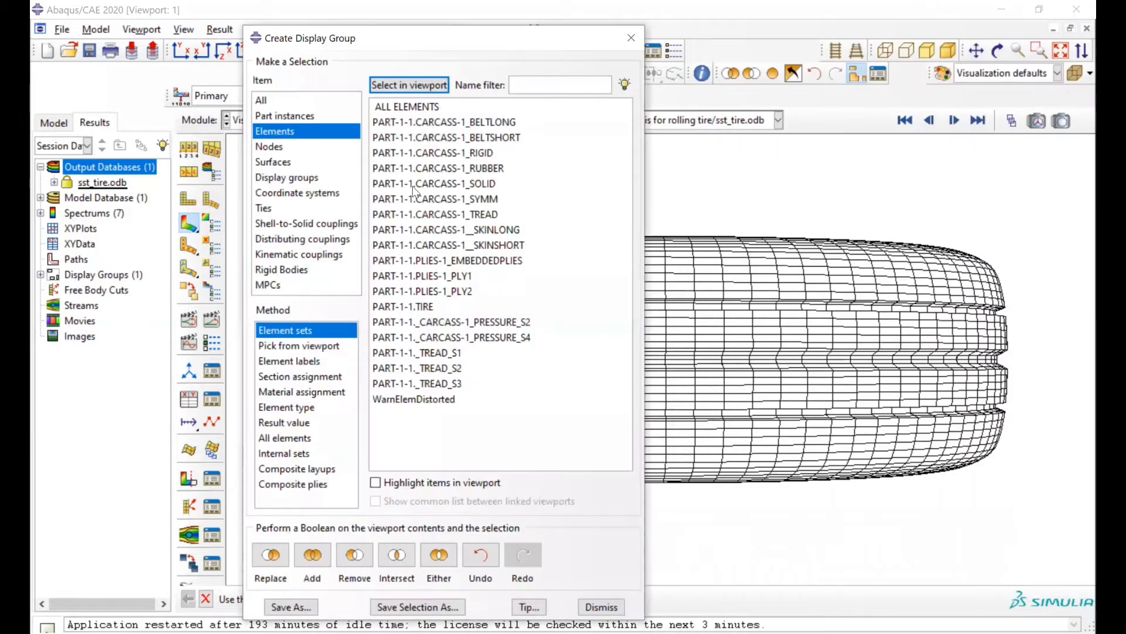
{"action": "left_click", "coordinate": [303, 333]}
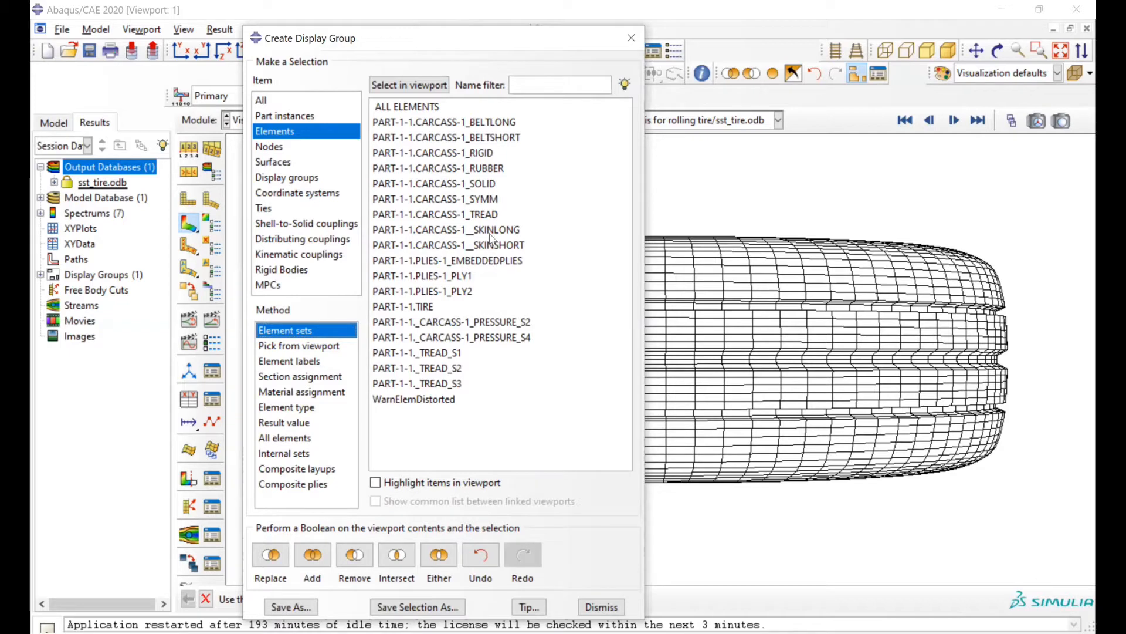
{"action": "left_click_drag", "start_coordinate": [462, 280], "coordinate": [452, 294]}
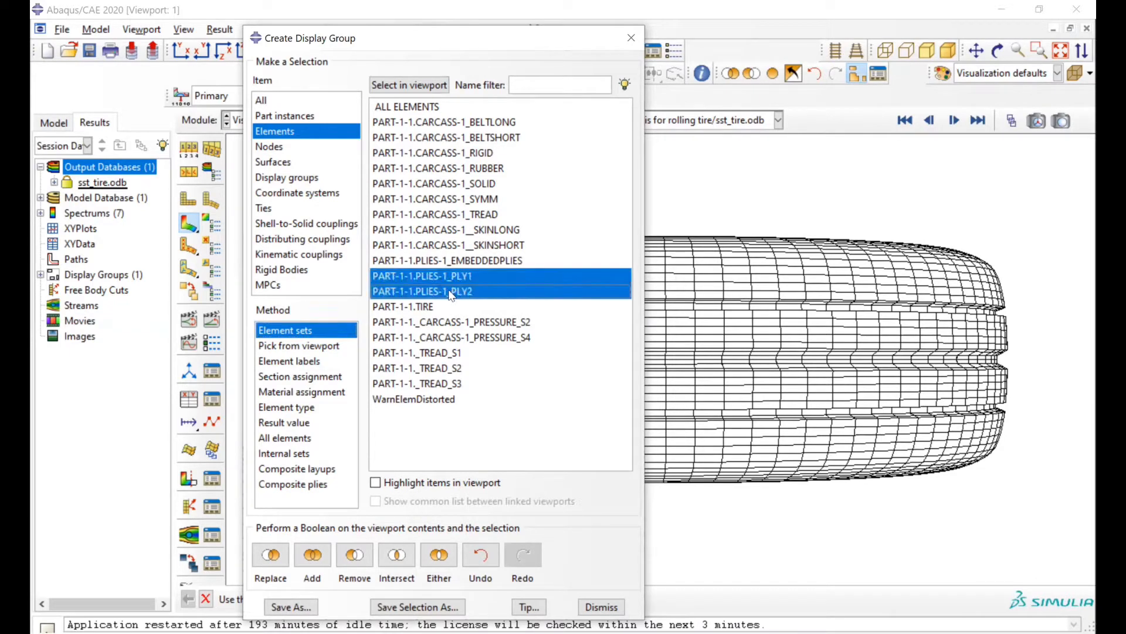
{"action": "left_click", "coordinate": [271, 559]}
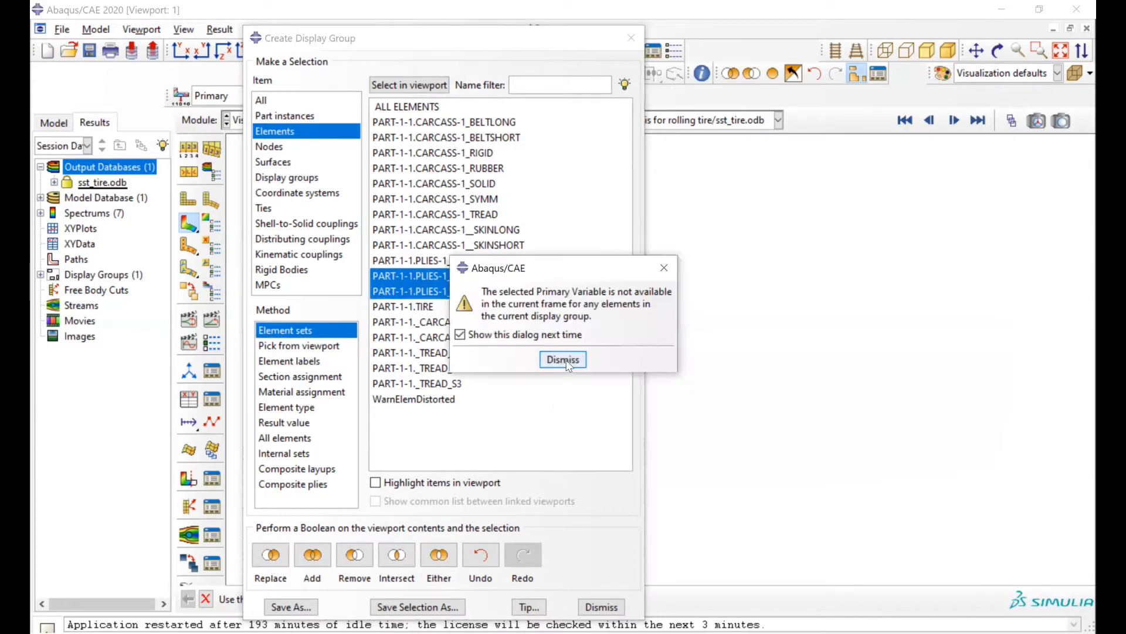
{"action": "left_click", "coordinate": [567, 361]}
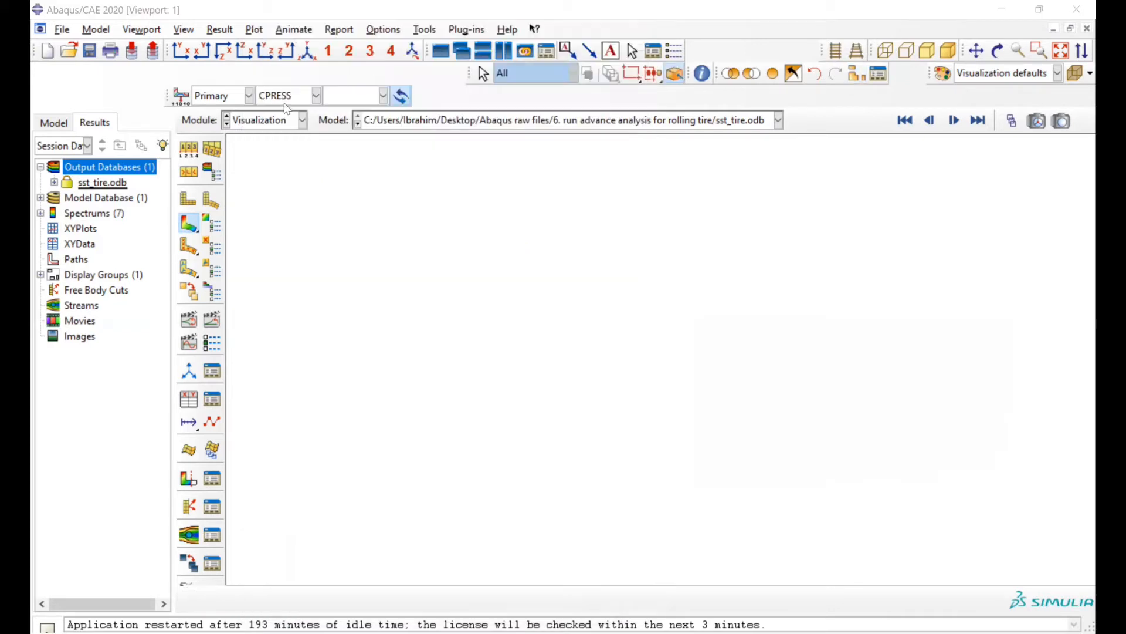
- Plot the displacement U magnitude on the tire plies and show them in a side view
{"action": "left_click", "coordinate": [284, 97]}
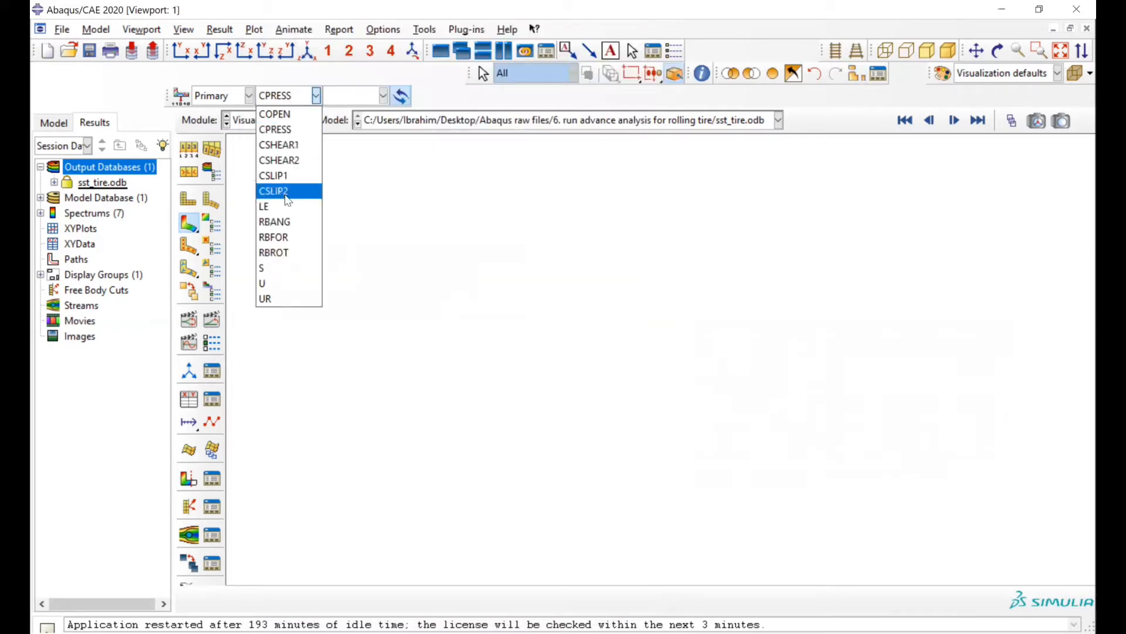
{"action": "left_click", "coordinate": [279, 284]}
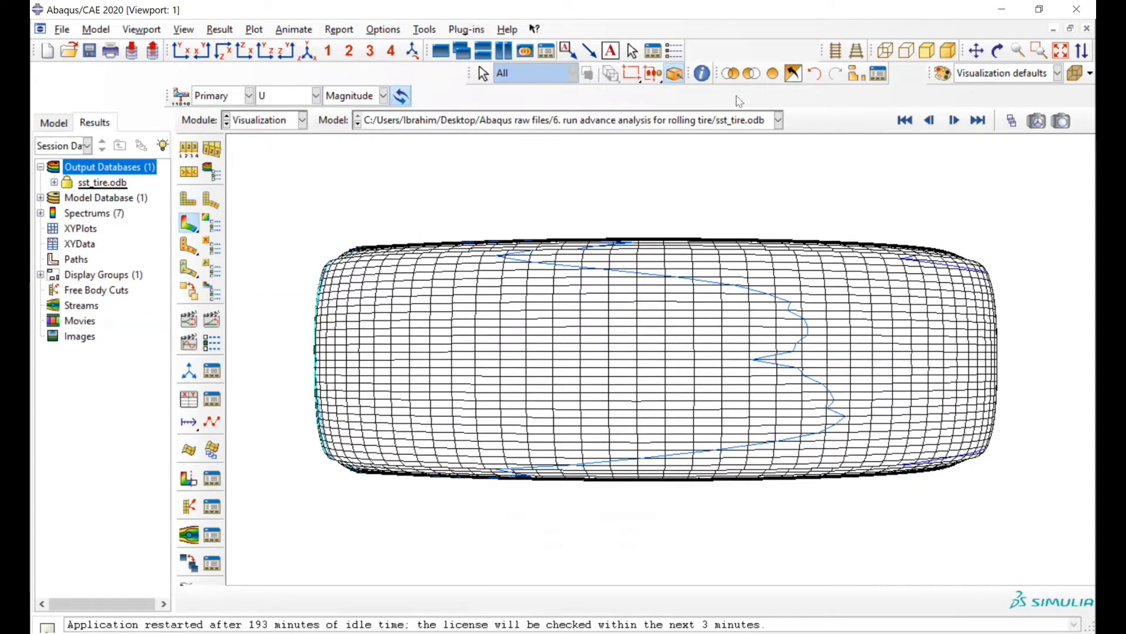
{"action": "left_click", "coordinate": [218, 52]}
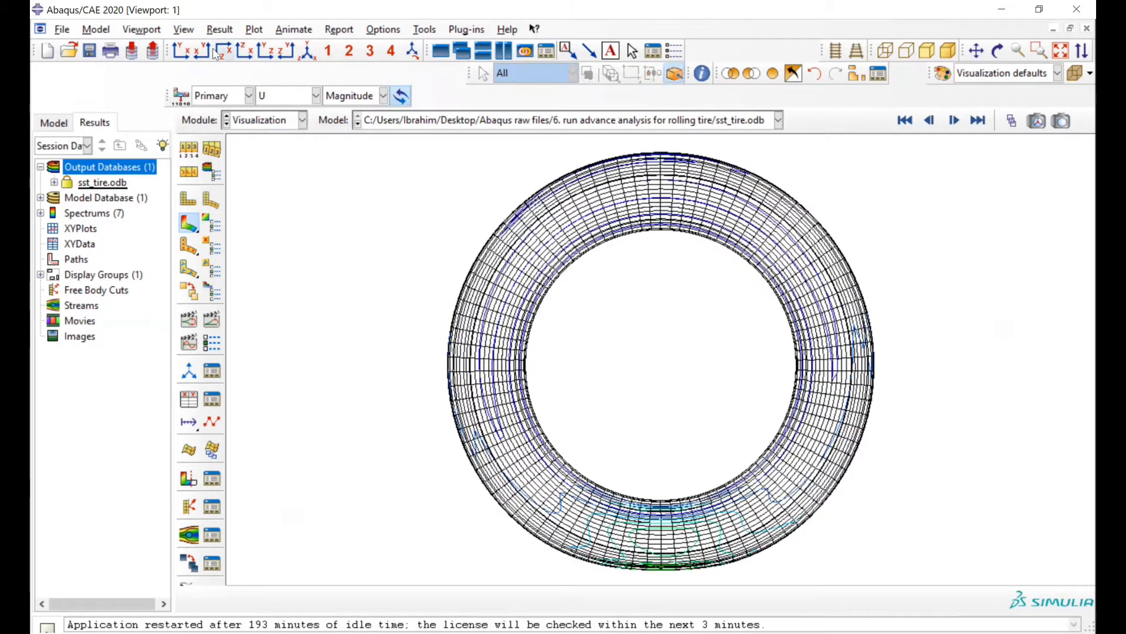
{"action": "left_click", "coordinate": [241, 49]}
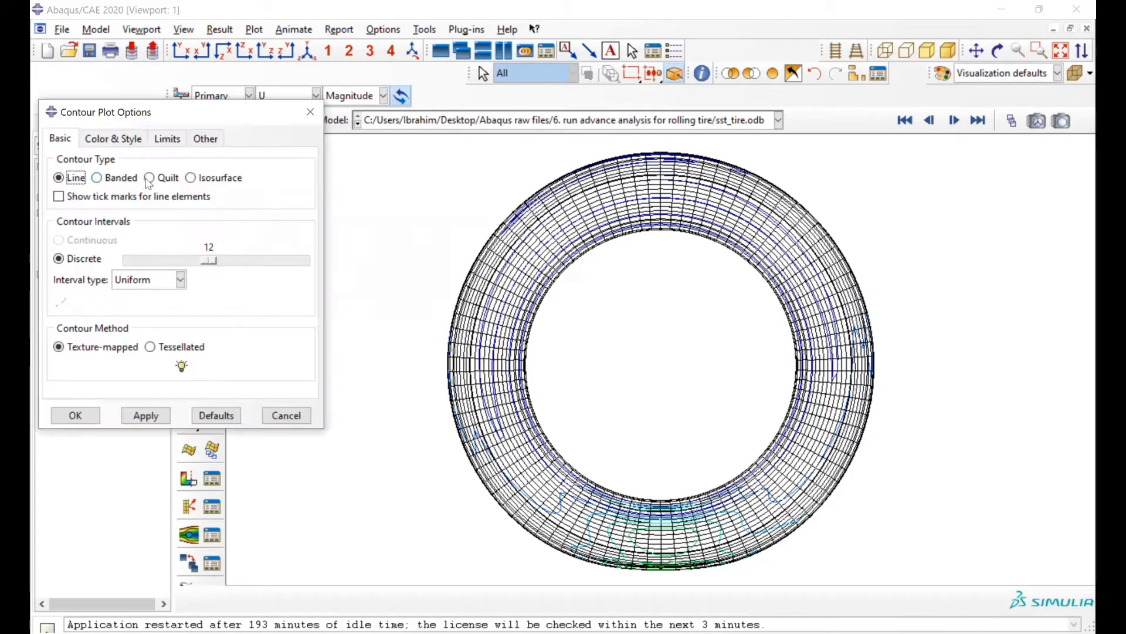
- Try the Quilt and Isosurface contour types on the plies' displacement plot
{"action": "left_click", "coordinate": [150, 178]}
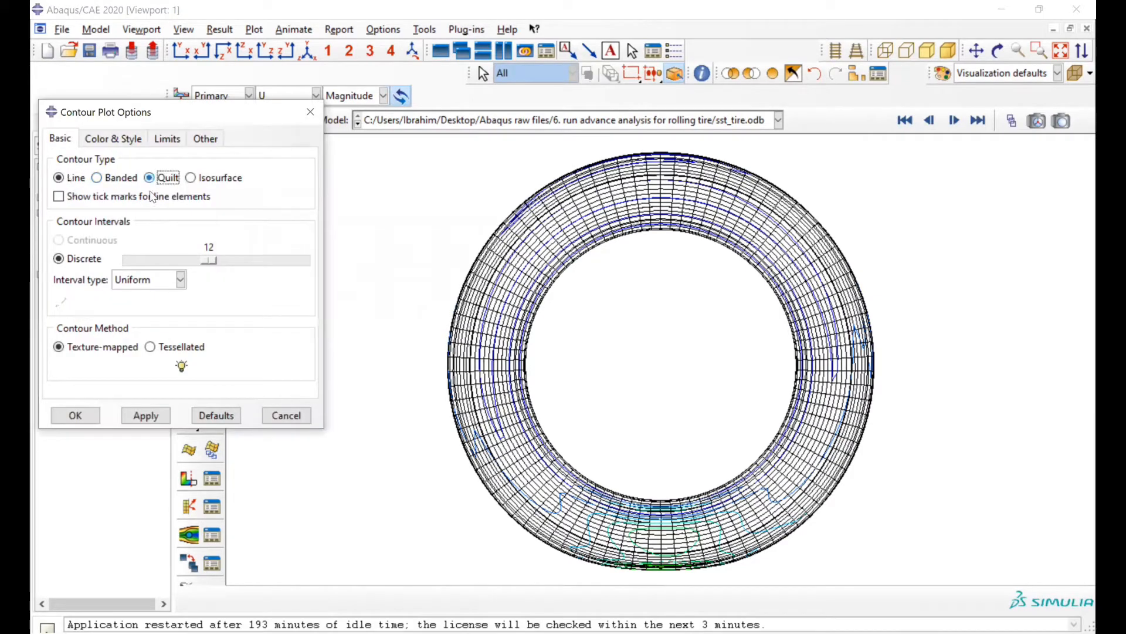
{"action": "left_click", "coordinate": [150, 416]}
{"action": "left_click", "coordinate": [186, 301]}
{"action": "left_click", "coordinate": [191, 178]}
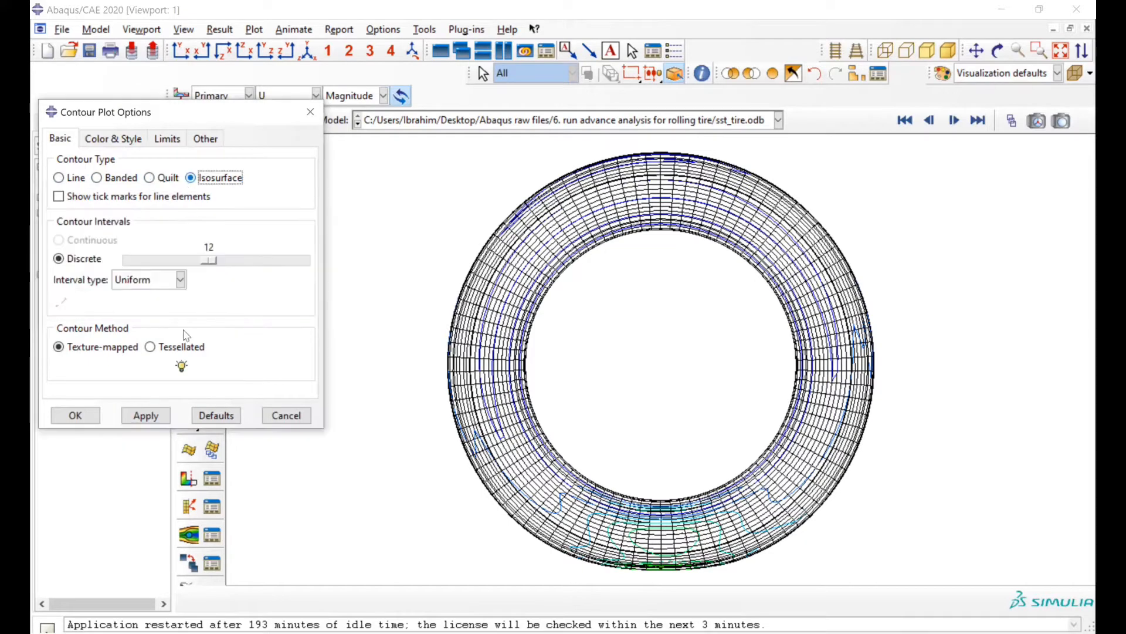
{"action": "left_click", "coordinate": [155, 416]}
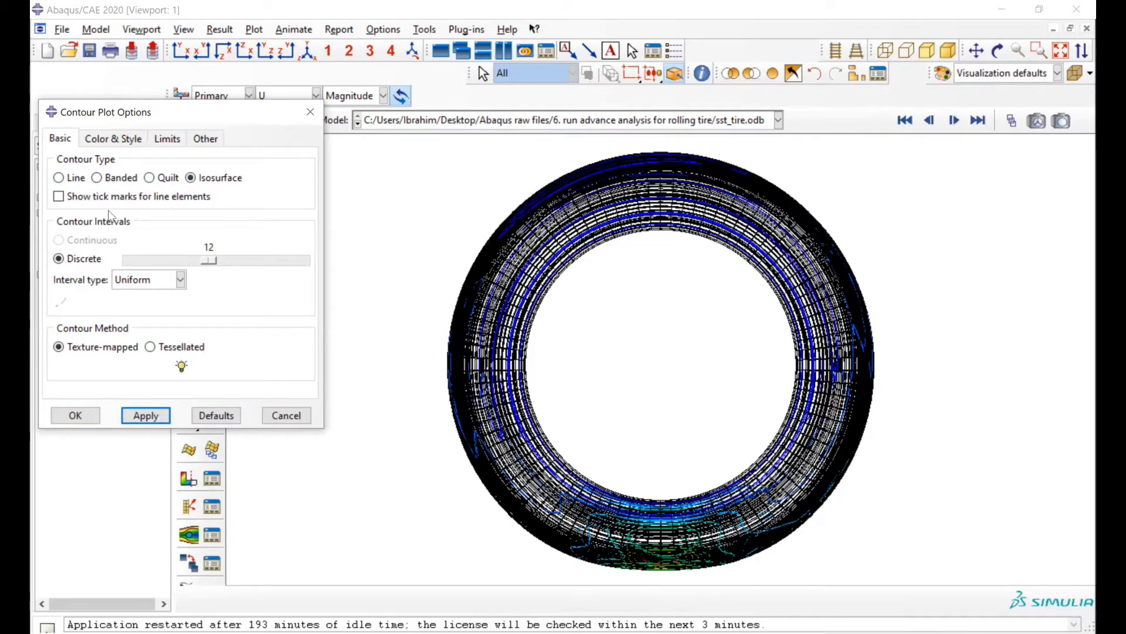
- Set the contour type to Banded for the plies' displacement plot and accept the contour options
{"action": "left_click", "coordinate": [96, 178]}
{"action": "left_click", "coordinate": [156, 415]}
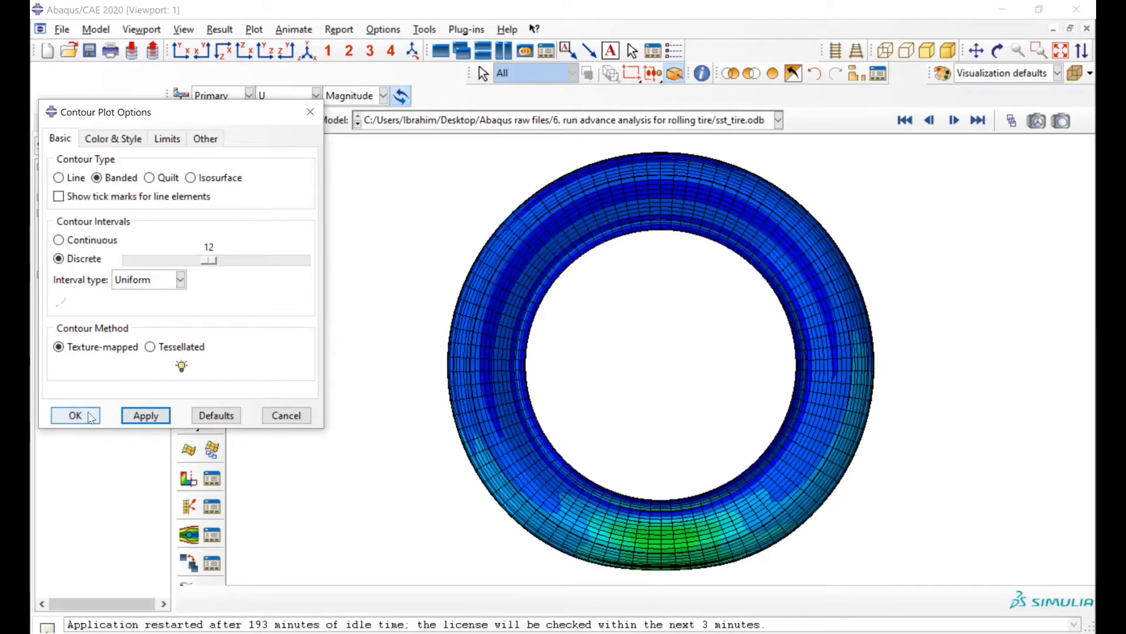
{"action": "left_click", "coordinate": [89, 416]}
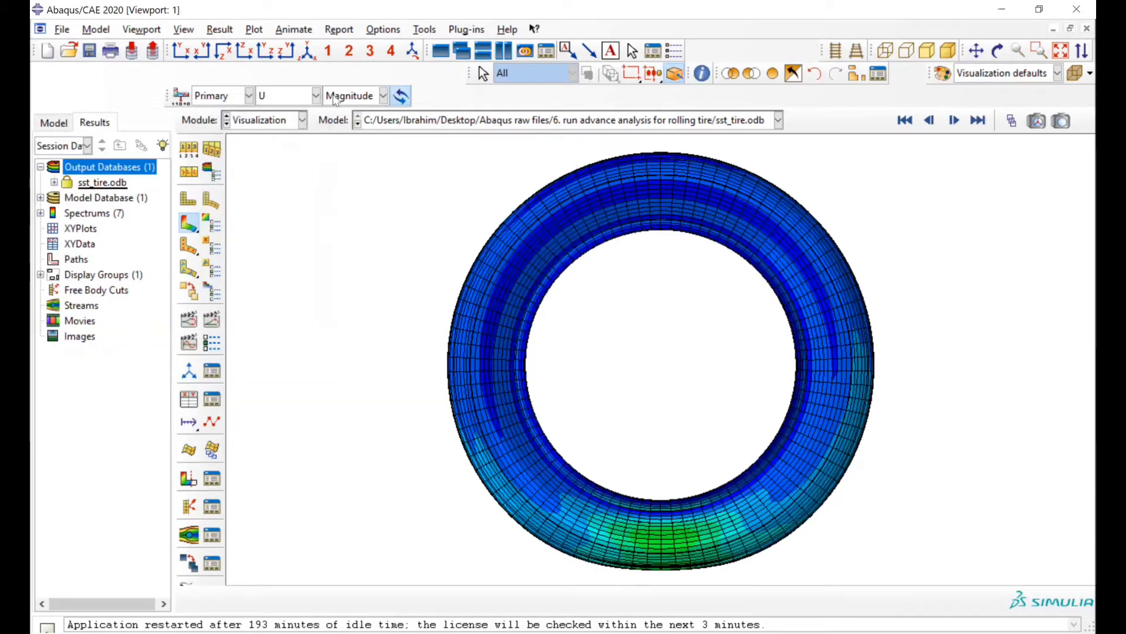
- Plot the U3 displacement component and rotate the plies to view the contact region face on
{"action": "left_click", "coordinate": [335, 98]}
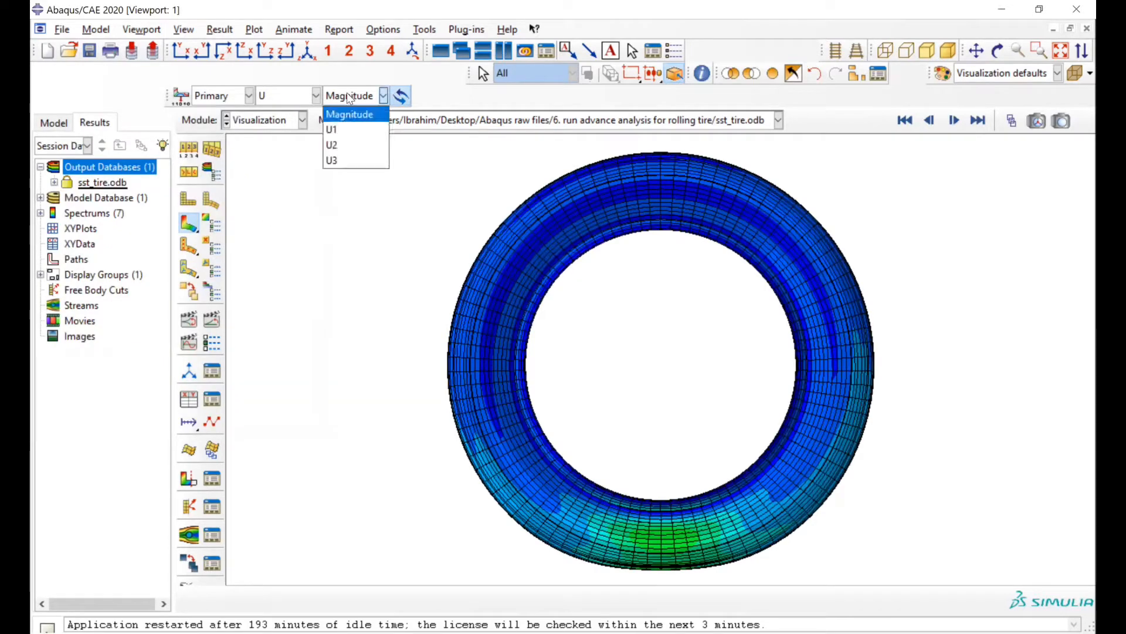
{"action": "left_click", "coordinate": [350, 162]}
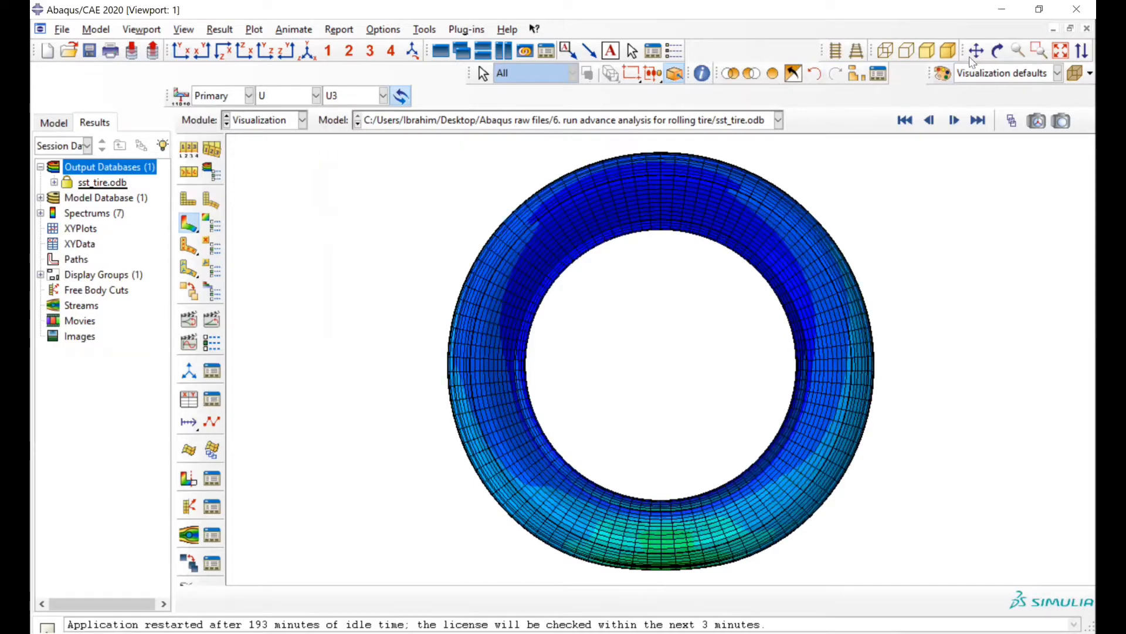
{"action": "left_click", "coordinate": [997, 51]}
{"action": "mouse_move", "coordinate": [674, 441]}
{"action": "left_mouse_down"}
{"action": "mouse_move", "coordinate": [686, 279]}
{"action": "mouse_move", "coordinate": [664, 199]}
{"action": "mouse_move", "coordinate": [656, 283]}
{"action": "mouse_move", "coordinate": [1011, 258]}
{"action": "mouse_move", "coordinate": [1007, 302]}
{"action": "mouse_move", "coordinate": [913, 375]}
{"action": "mouse_move", "coordinate": [923, 357]}
{"action": "mouse_move", "coordinate": [935, 370]}
{"action": "left_mouse_up"}
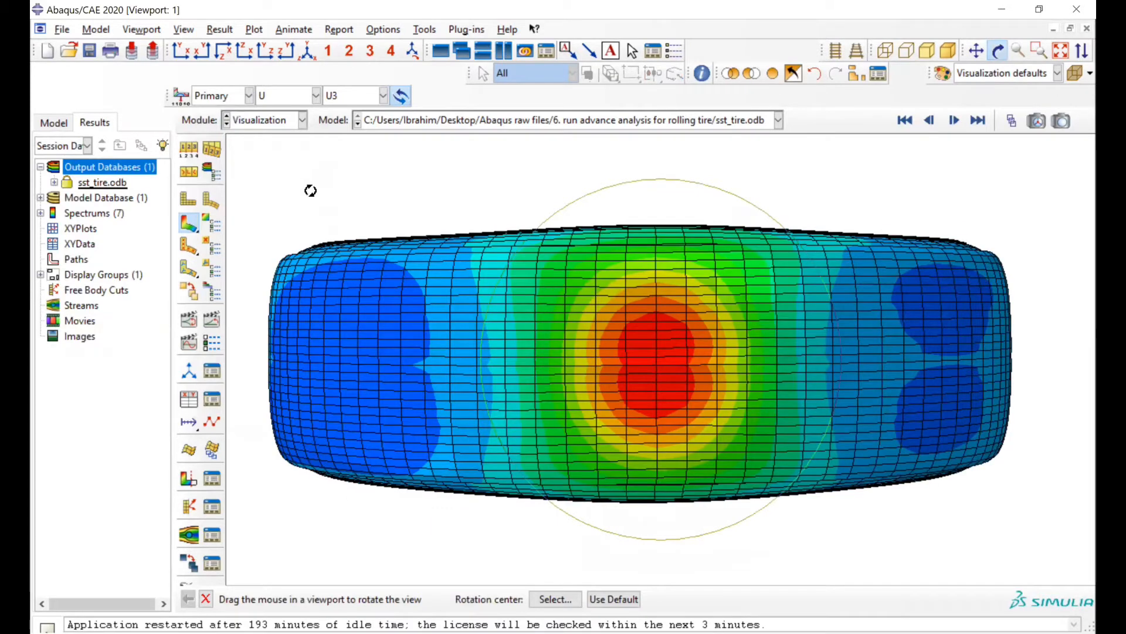
- Show all viewport annotations, including the compass, triad, legend, title block, state block, and text and arrows
{"action": "left_click", "coordinate": [141, 30]}
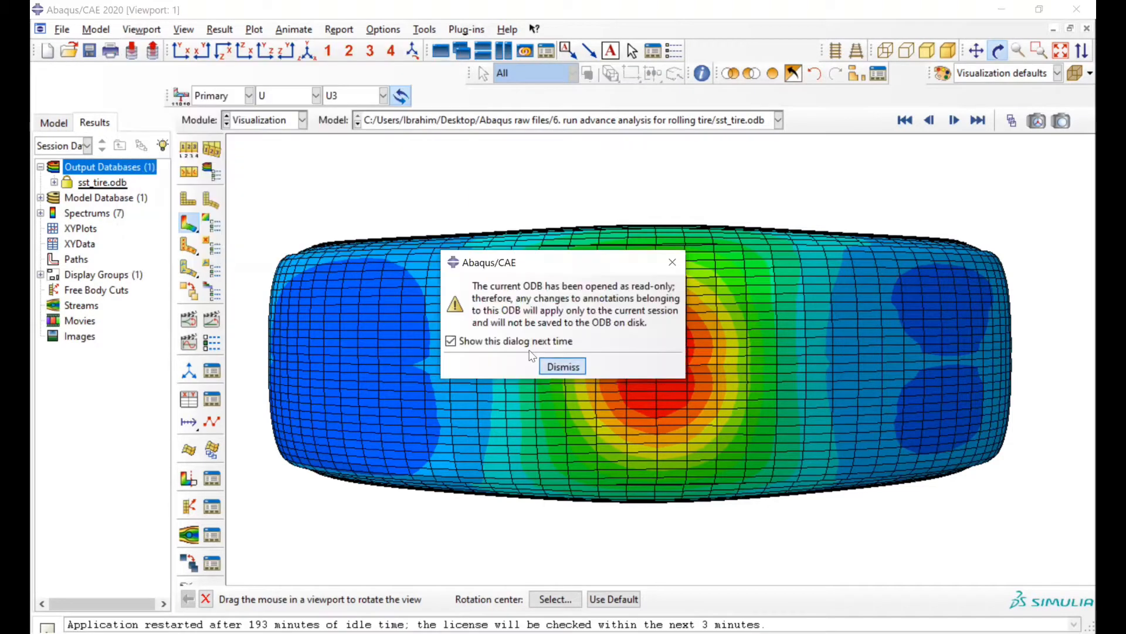
{"action": "left_click", "coordinate": [548, 366]}
{"action": "left_click", "coordinate": [142, 30]}
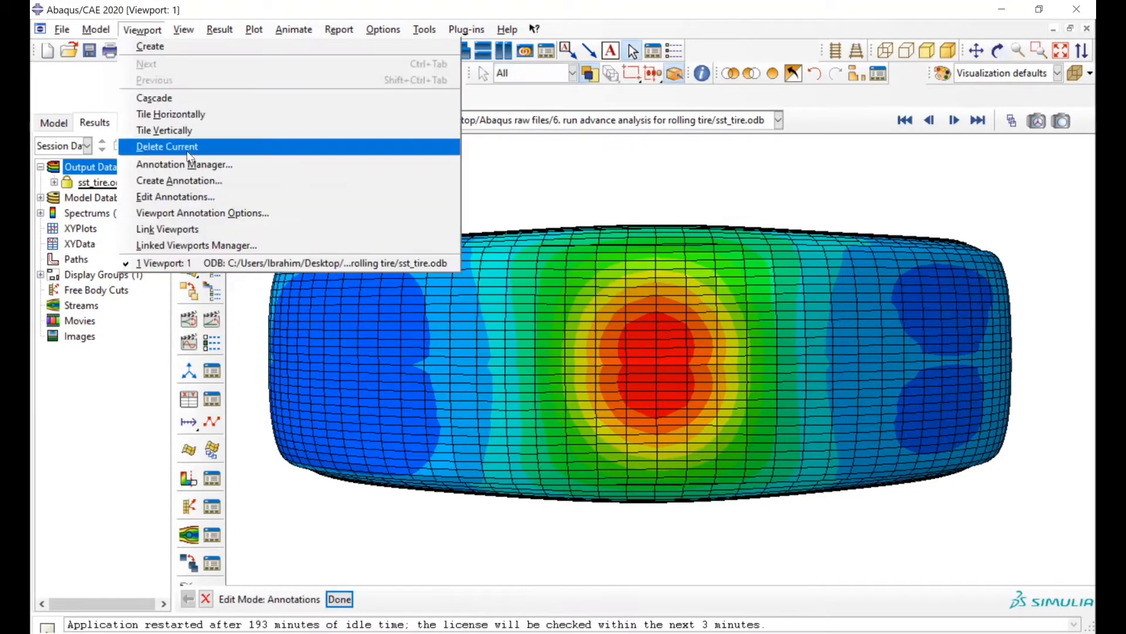
{"action": "left_click", "coordinate": [225, 217]}
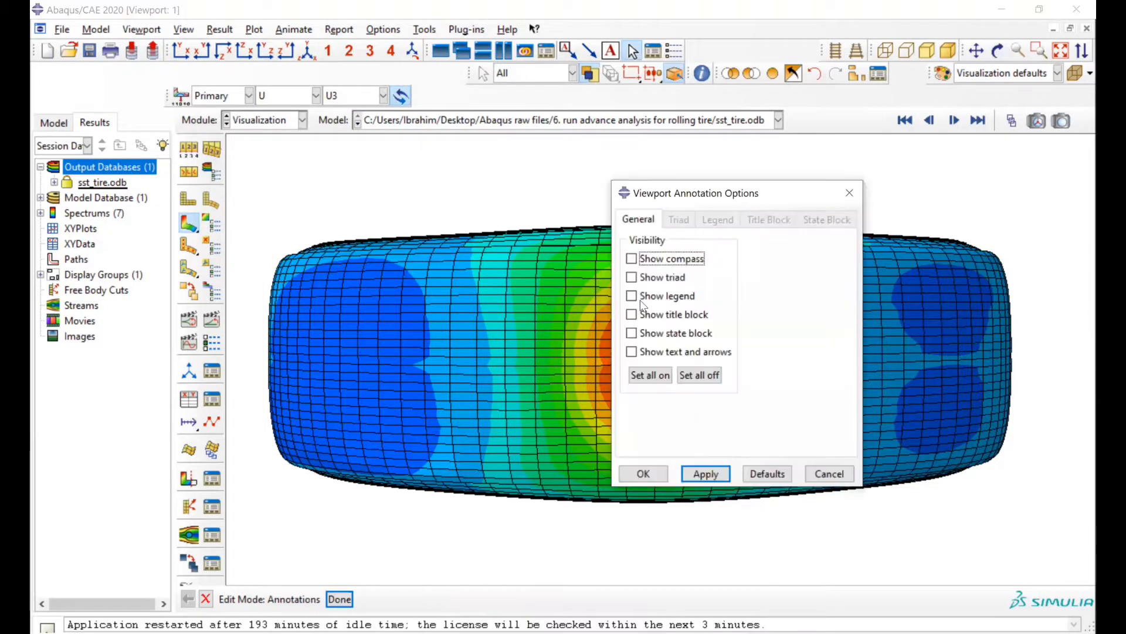
{"action": "left_click", "coordinate": [661, 279]}
{"action": "left_click", "coordinate": [649, 374]}
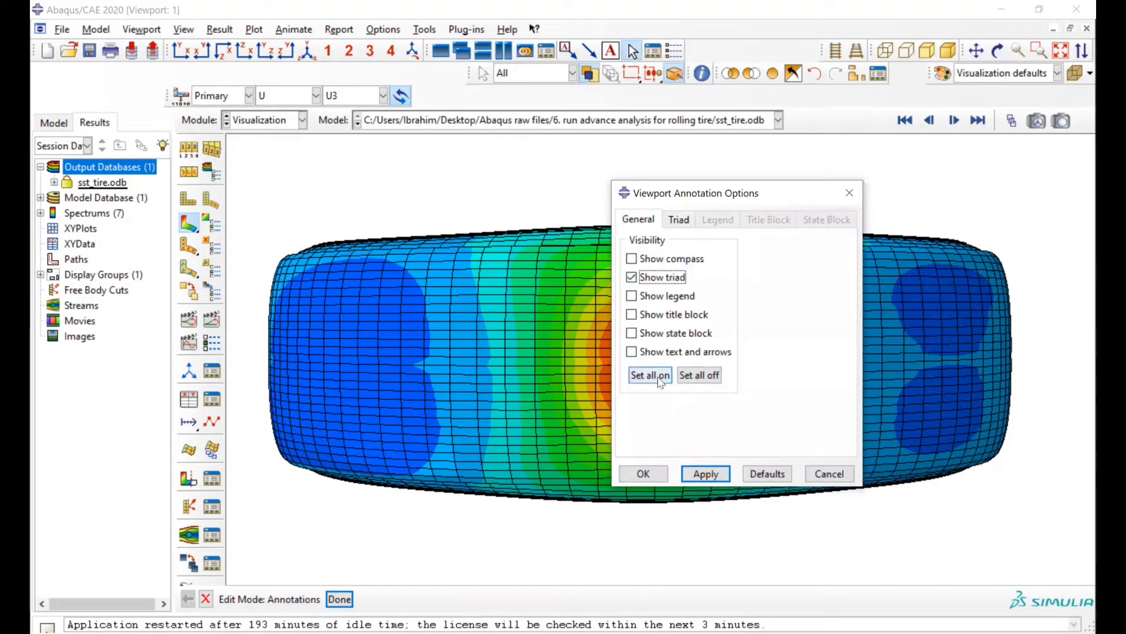
{"action": "left_click", "coordinate": [704, 474]}
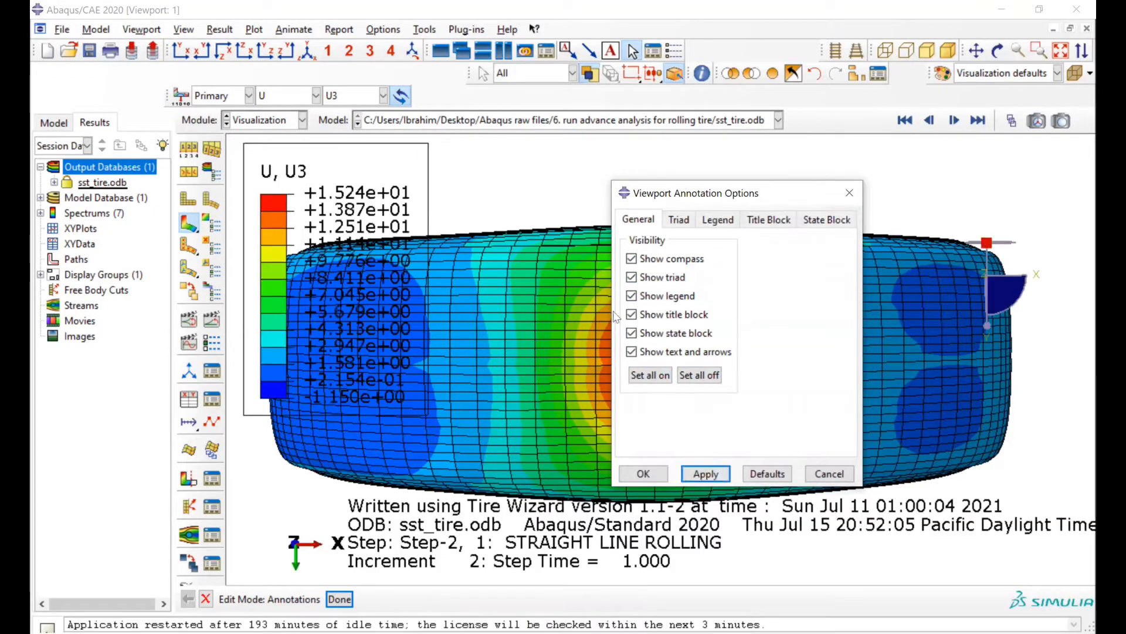
- Turn all viewport annotations off again and accept the annotation options
{"action": "left_click", "coordinate": [688, 378]}
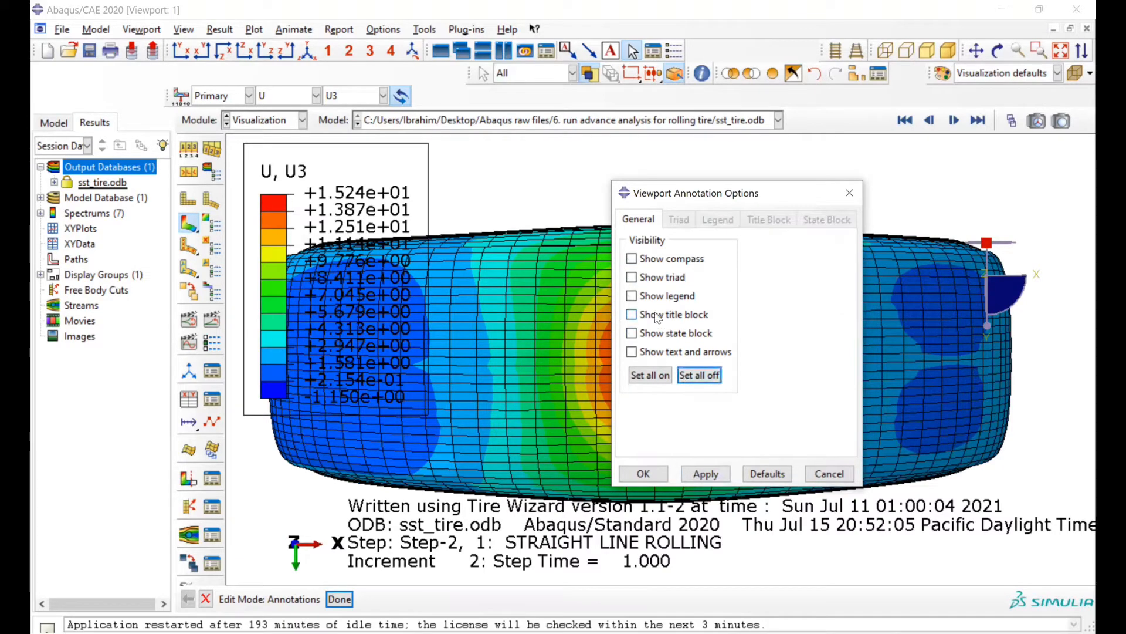
{"action": "left_click", "coordinate": [707, 473]}
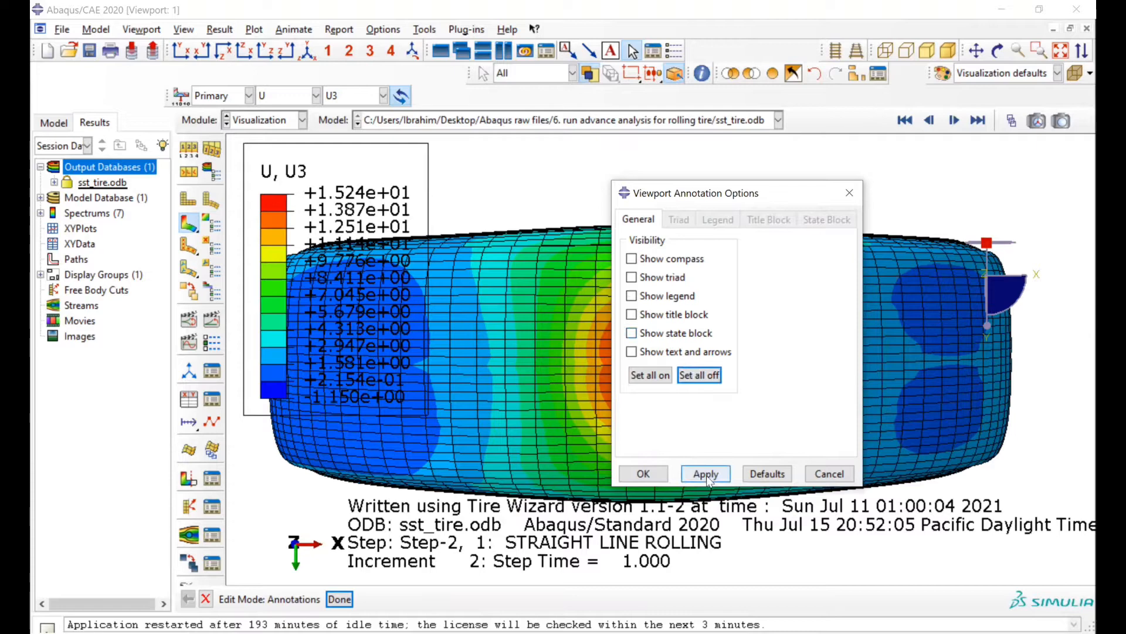
{"action": "left_click", "coordinate": [656, 474]}
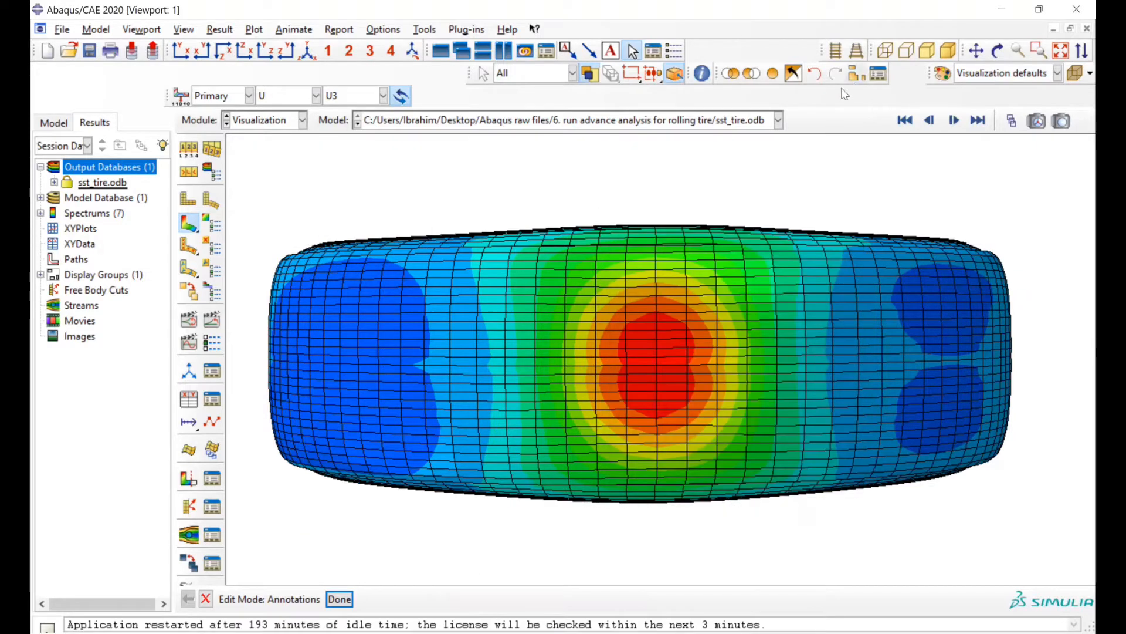
- Isolate the lower contact section of the plies in side view by replacing the display group with elements picked from the viewport
{"action": "left_click", "coordinate": [999, 51]}
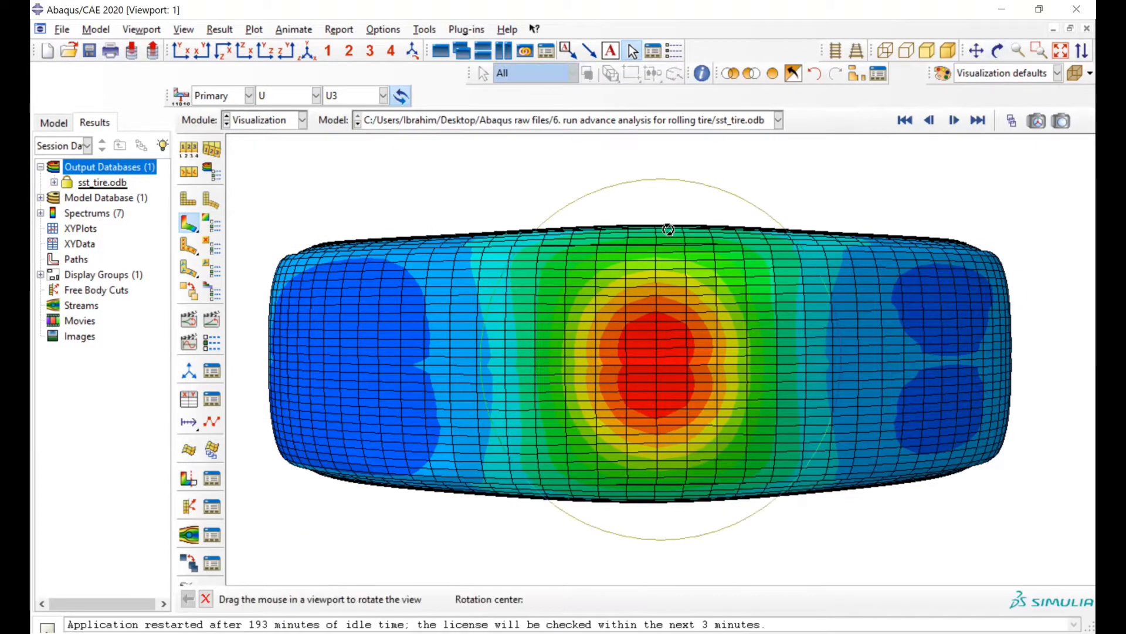
{"action": "mouse_move", "coordinate": [664, 251]}
{"action": "left_mouse_down"}
{"action": "mouse_move", "coordinate": [679, 392]}
{"action": "mouse_move", "coordinate": [686, 370]}
{"action": "mouse_move", "coordinate": [681, 427]}
{"action": "mouse_move", "coordinate": [586, 217]}
{"action": "left_mouse_up"}
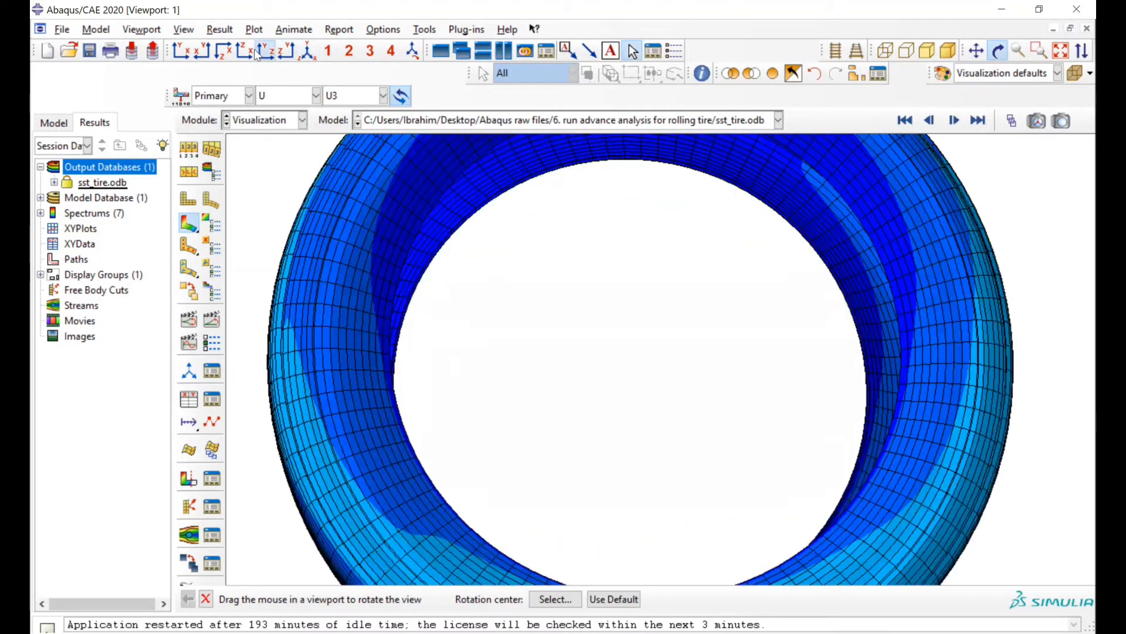
{"action": "left_click", "coordinate": [265, 51]}
{"action": "left_click", "coordinate": [244, 52]}
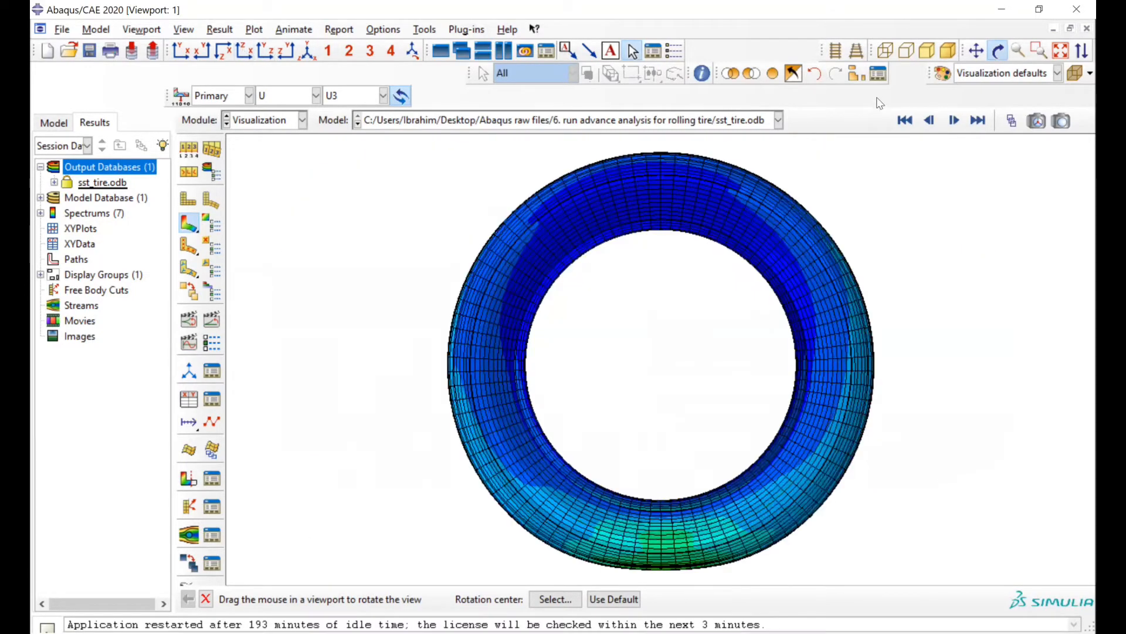
{"action": "left_click", "coordinate": [856, 77]}
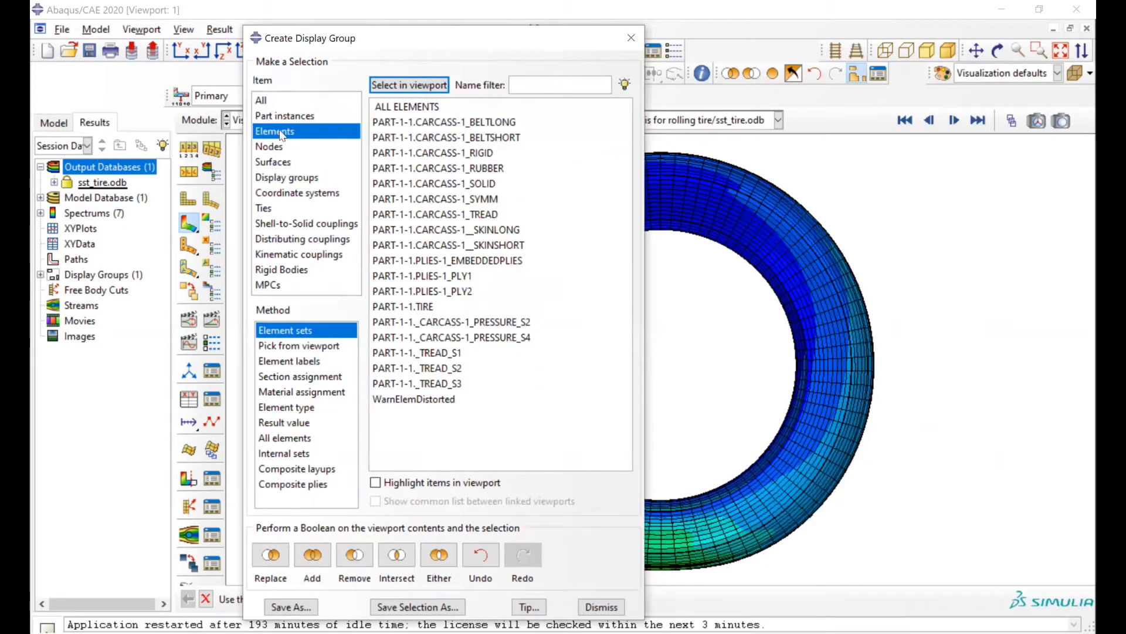
{"action": "left_click", "coordinate": [279, 131]}
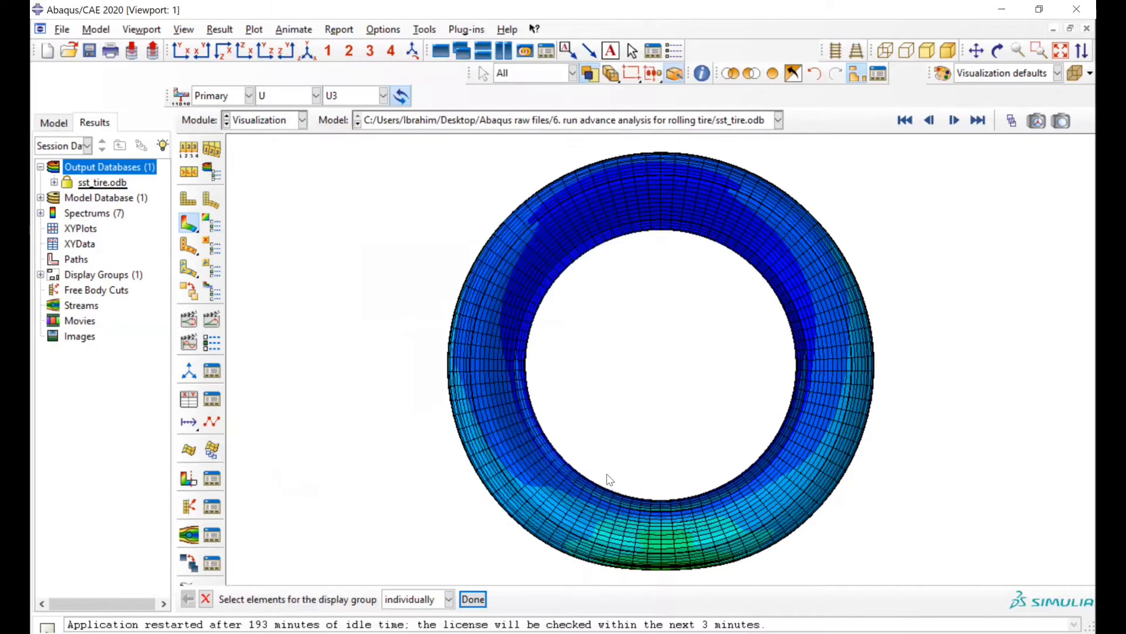
{"action": "left_click_drag", "start_coordinate": [585, 466], "coordinate": [750, 593]}
{"action": "left_click", "coordinate": [473, 599]}
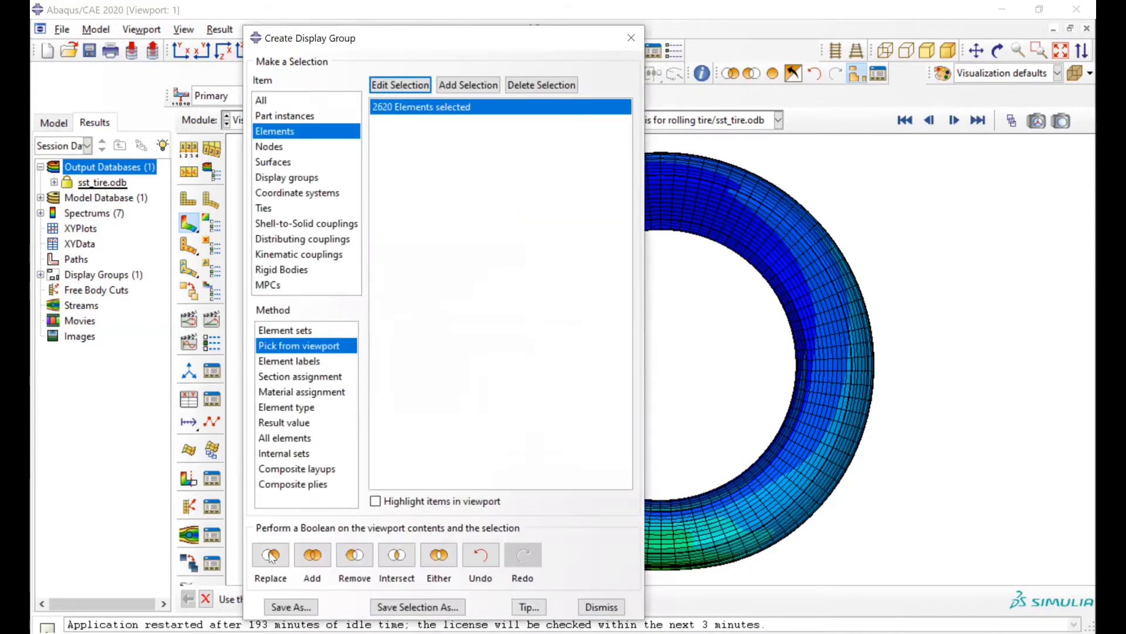
{"action": "left_click", "coordinate": [281, 555]}
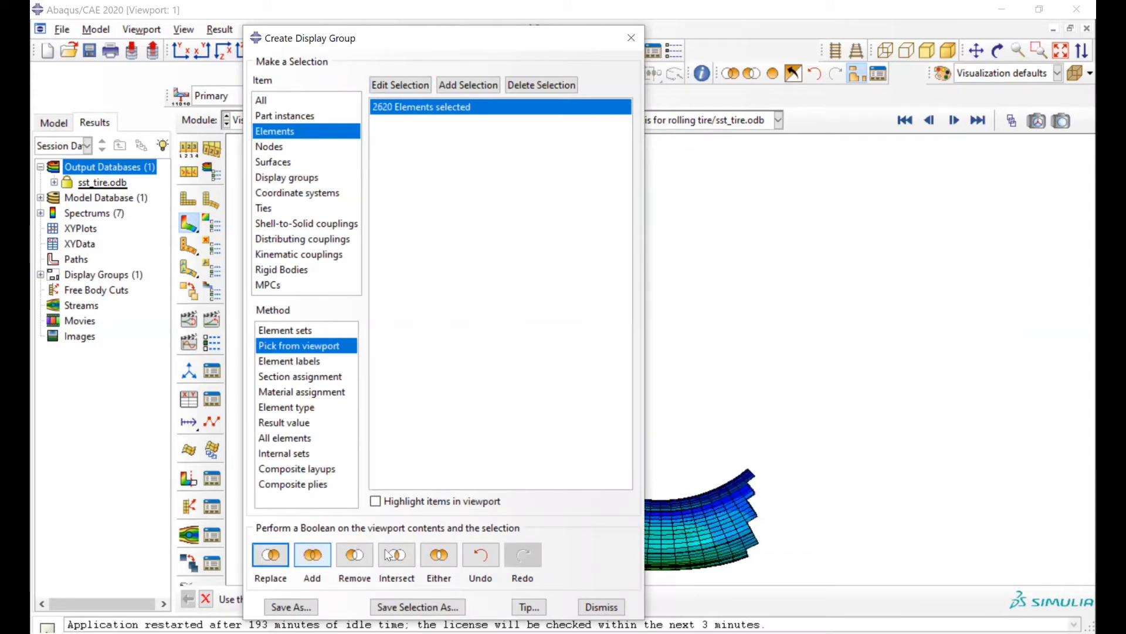
{"action": "left_click", "coordinate": [608, 607]}
- Play the scale factor animation of the isolated contact section's U3 contours and inspect it from several rotated angles
{"action": "left_click", "coordinate": [998, 50]}
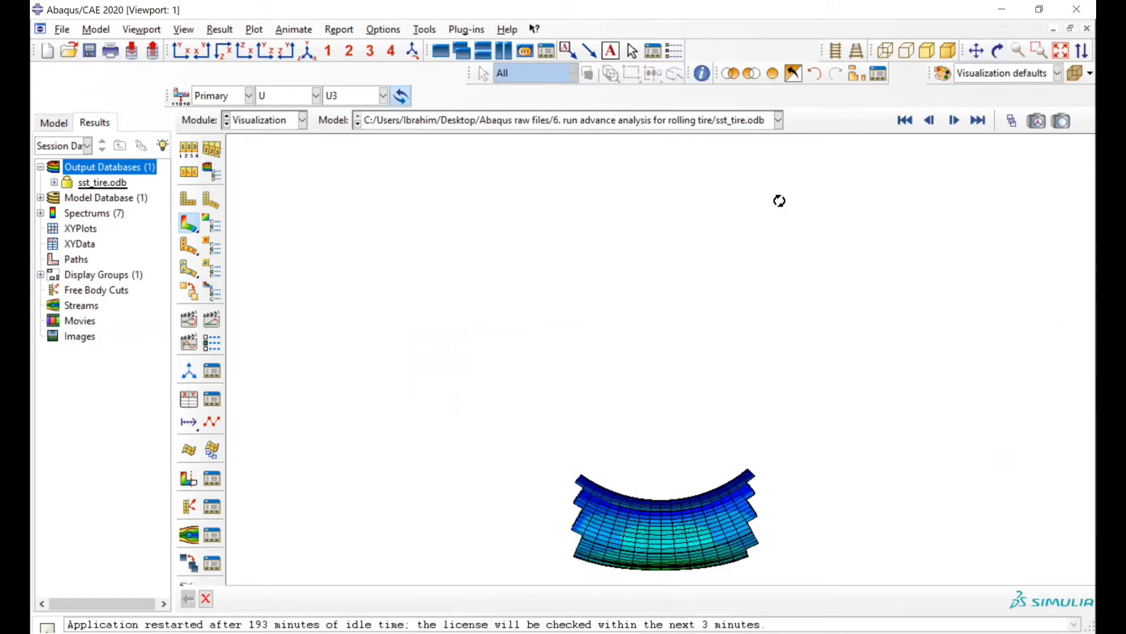
{"action": "mouse_move", "coordinate": [651, 437]}
{"action": "left_mouse_down"}
{"action": "mouse_move", "coordinate": [658, 360]}
{"action": "mouse_move", "coordinate": [643, 254]}
{"action": "mouse_move", "coordinate": [642, 358]}
{"action": "mouse_move", "coordinate": [693, 405]}
{"action": "mouse_move", "coordinate": [552, 384]}
{"action": "mouse_move", "coordinate": [563, 379]}
{"action": "mouse_move", "coordinate": [649, 435]}
{"action": "mouse_move", "coordinate": [601, 409]}
{"action": "left_mouse_up"}
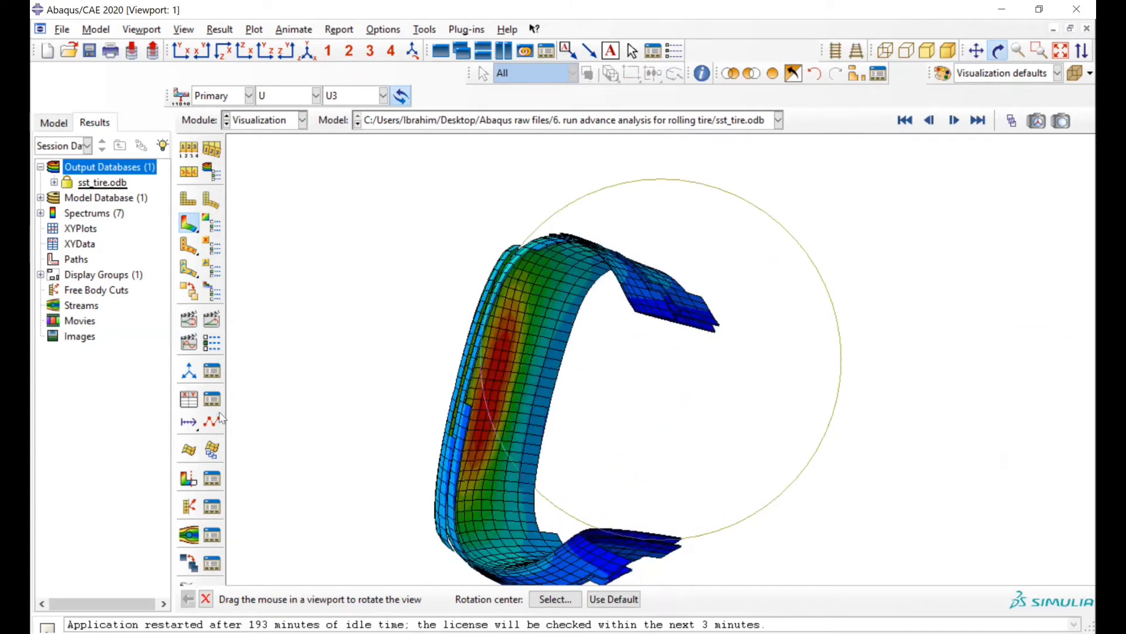
{"action": "left_click", "coordinate": [189, 323]}
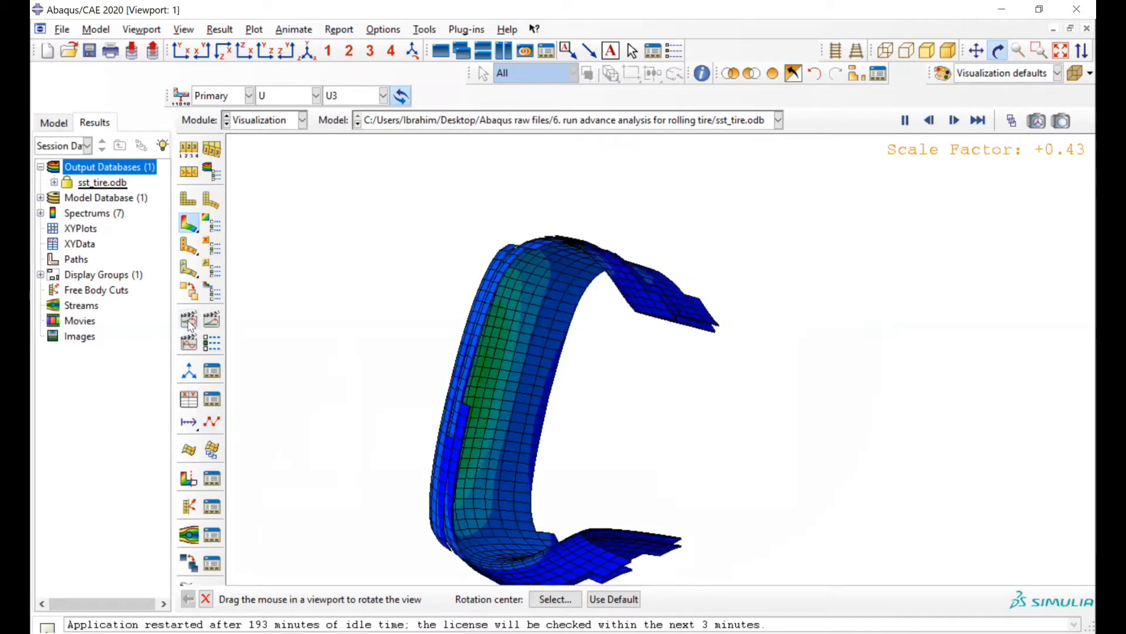
{"action": "mouse_move", "coordinate": [604, 443]}
{"action": "left_mouse_down"}
{"action": "mouse_move", "coordinate": [659, 435]}
{"action": "mouse_move", "coordinate": [676, 456]}
{"action": "mouse_move", "coordinate": [717, 423]}
{"action": "left_mouse_up"}
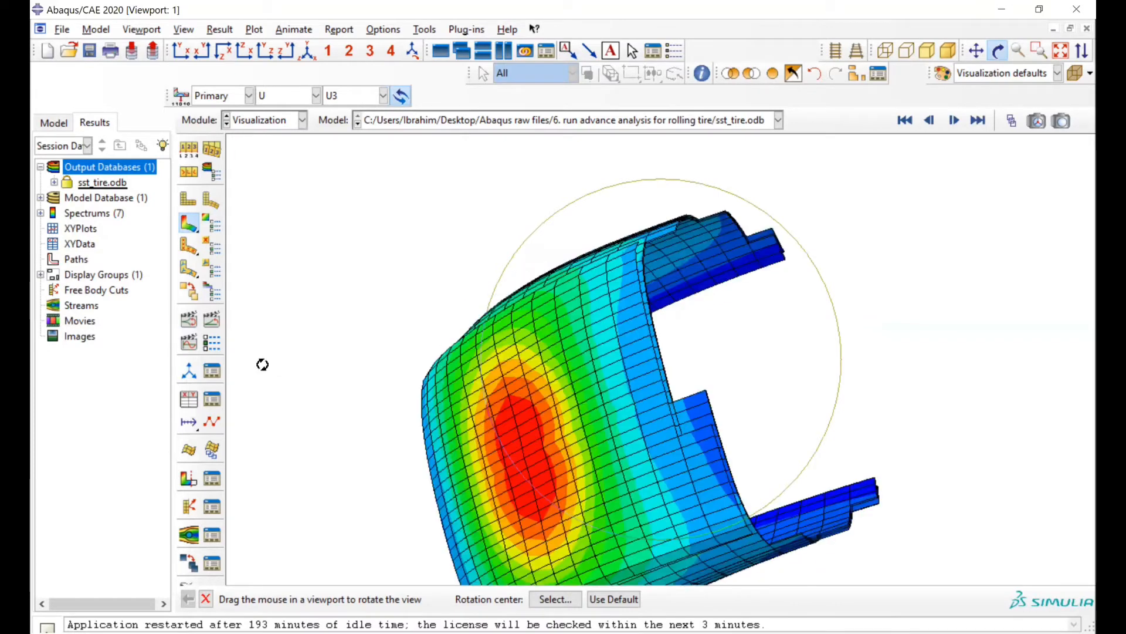
{"action": "left_click", "coordinate": [189, 322]}
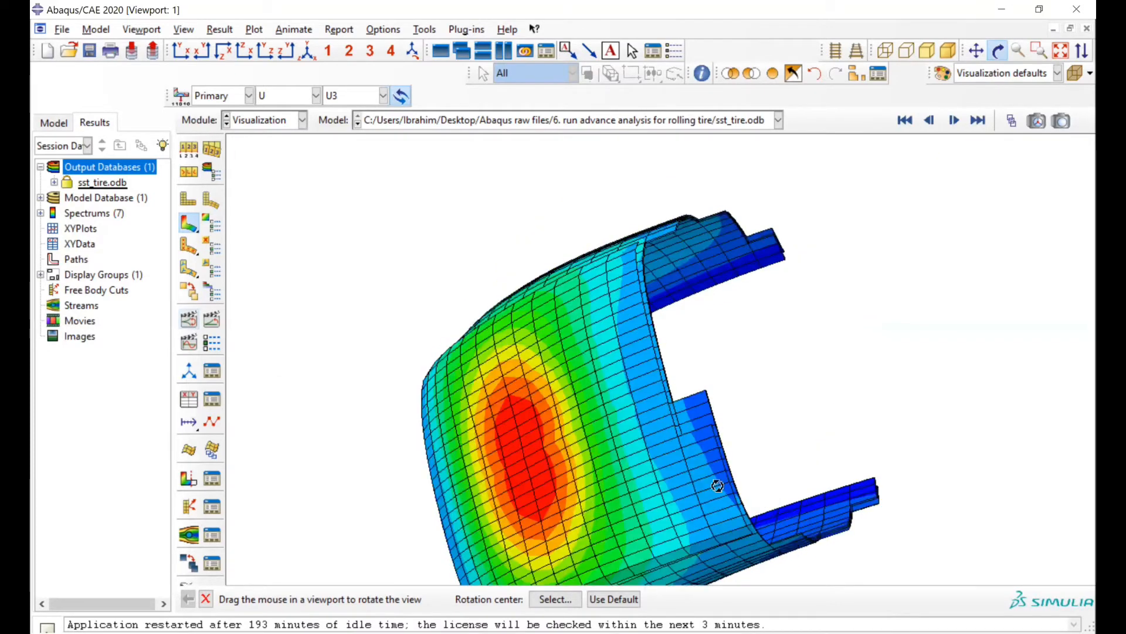
{"action": "left_click_drag", "start_coordinate": [714, 485], "coordinate": [794, 432]}
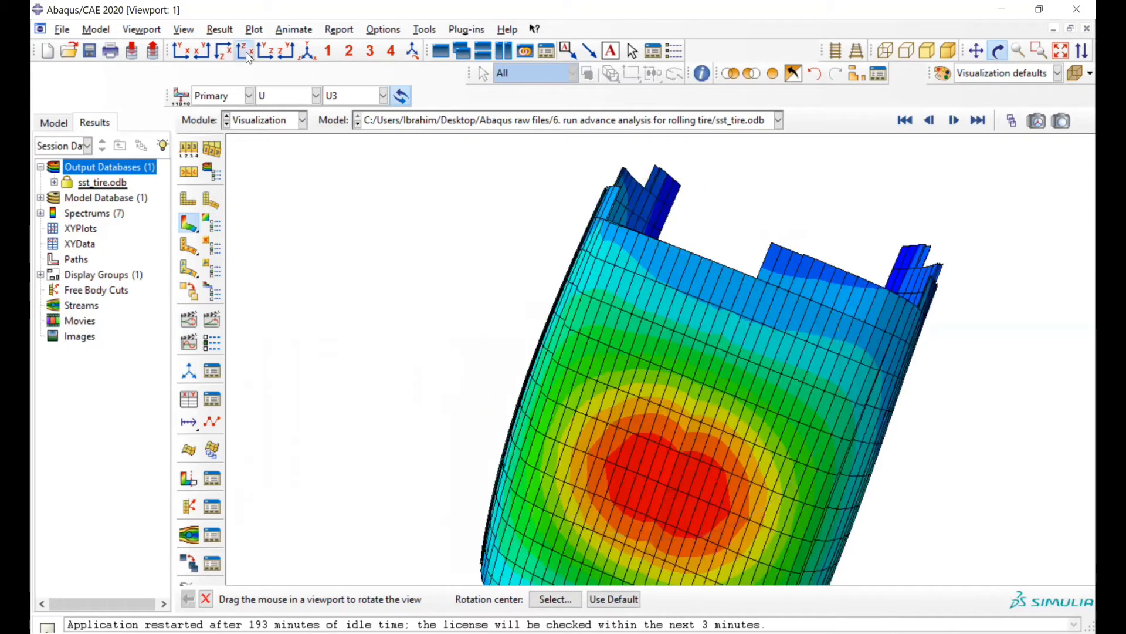
- Examine the scale factor animation of the contact section in the standard side view and face on to the contact patch
{"action": "left_click", "coordinate": [244, 51]}
{"action": "left_click", "coordinate": [189, 319]}
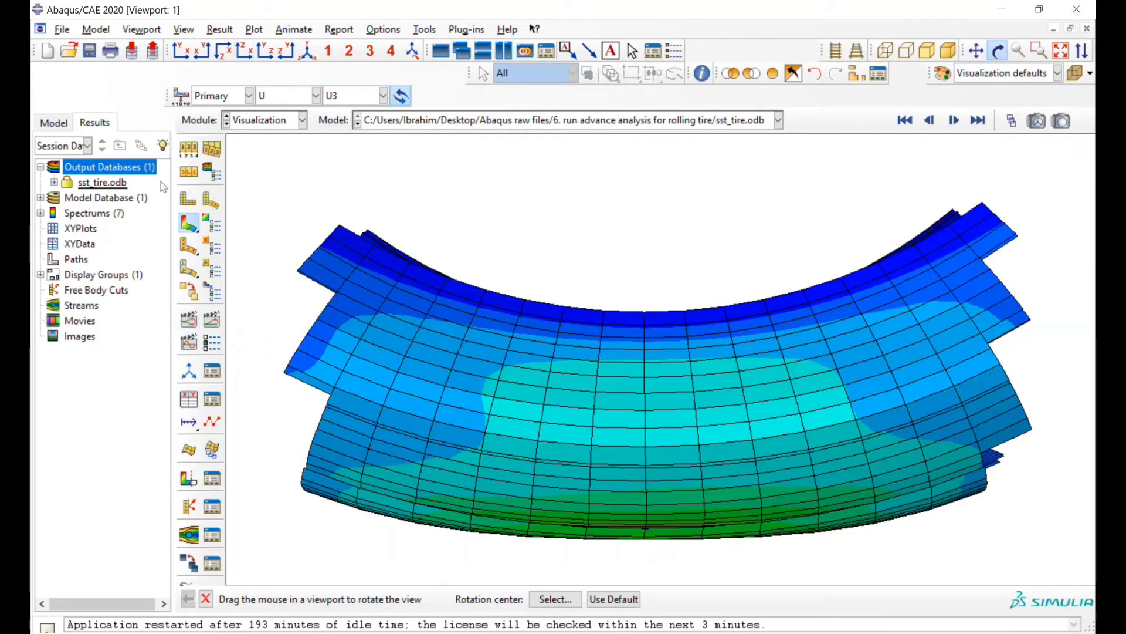
{"action": "left_click", "coordinate": [203, 51]}
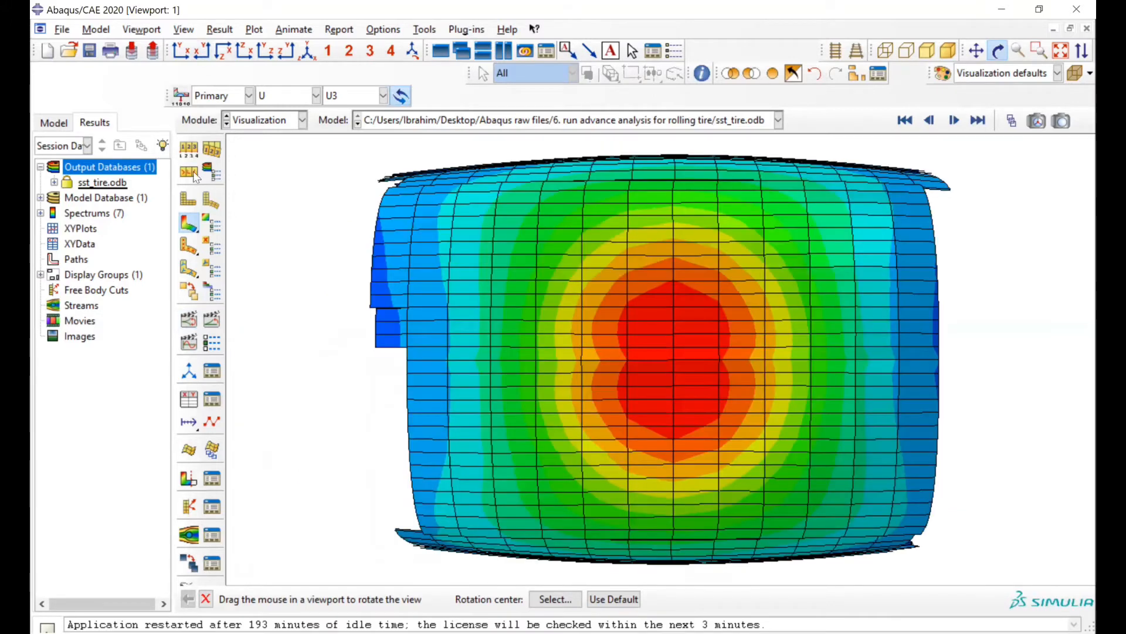
{"action": "left_click", "coordinate": [191, 317]}
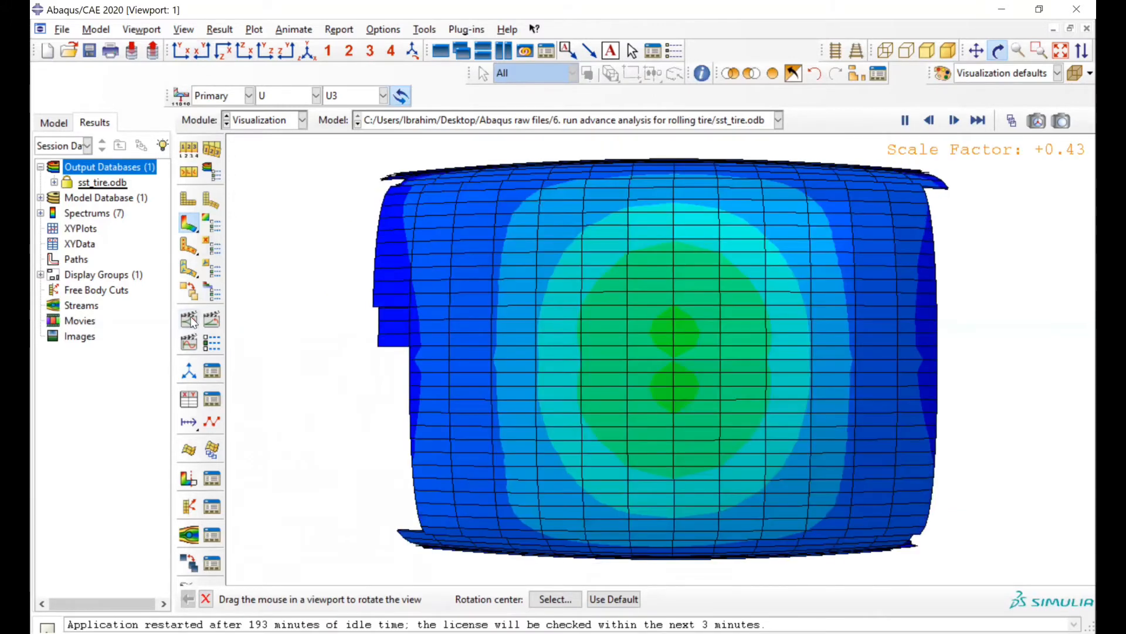
{"action": "left_click", "coordinate": [192, 319]}
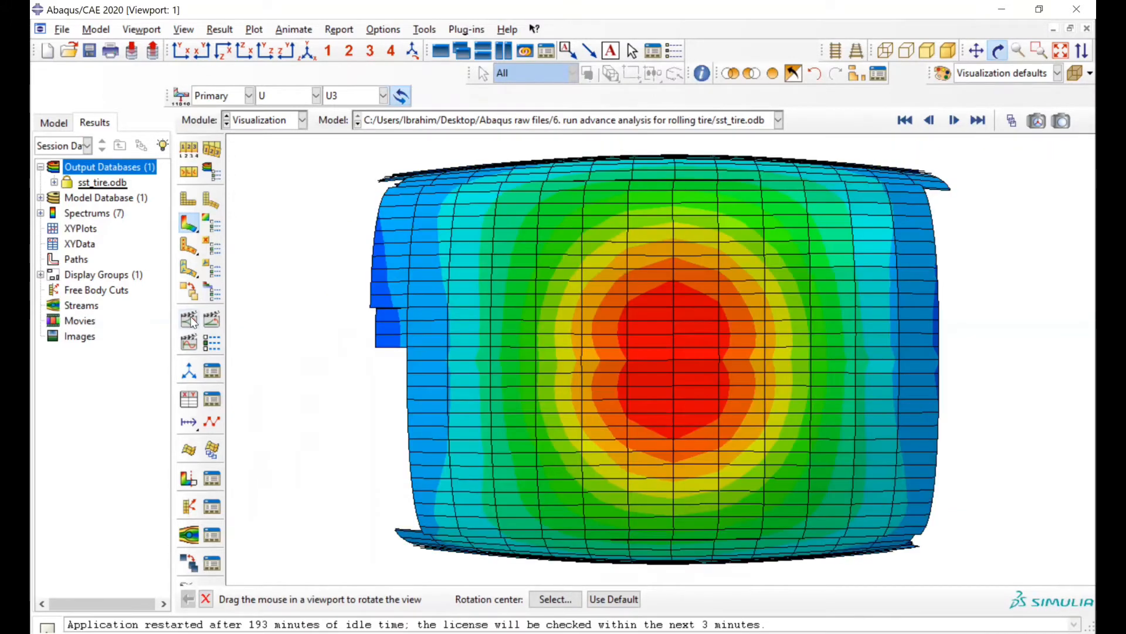
- Reduce the animation frame rate to nearly the slowest setting and replay the contact section's scale factor animation while rotating it
{"action": "left_click", "coordinate": [212, 343]}
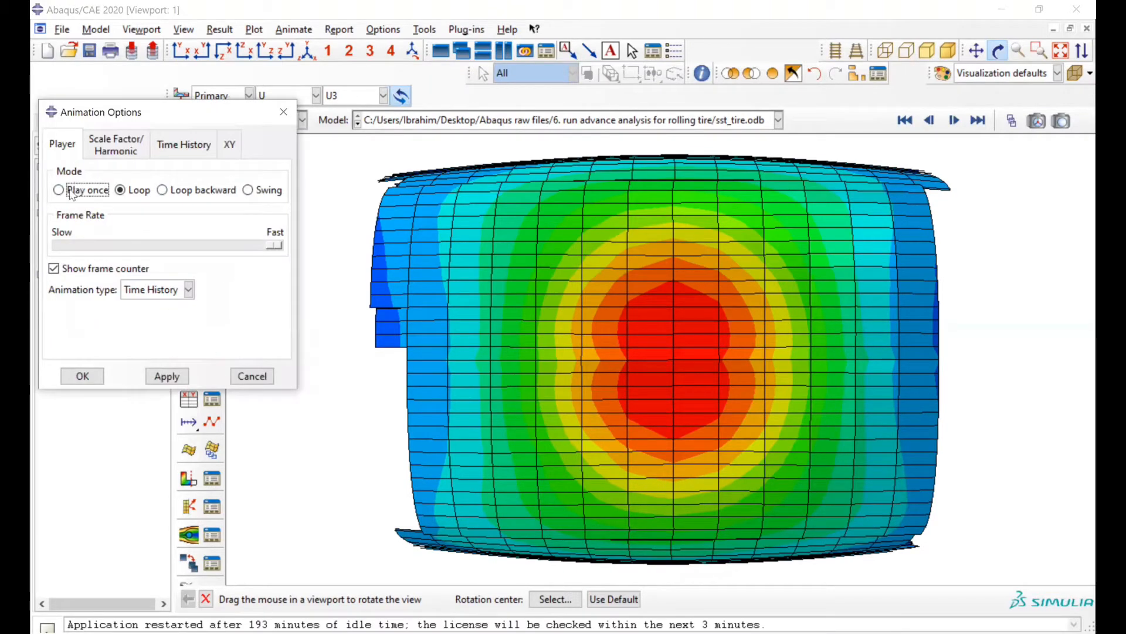
{"action": "left_click_drag", "start_coordinate": [276, 245], "coordinate": [64, 244]}
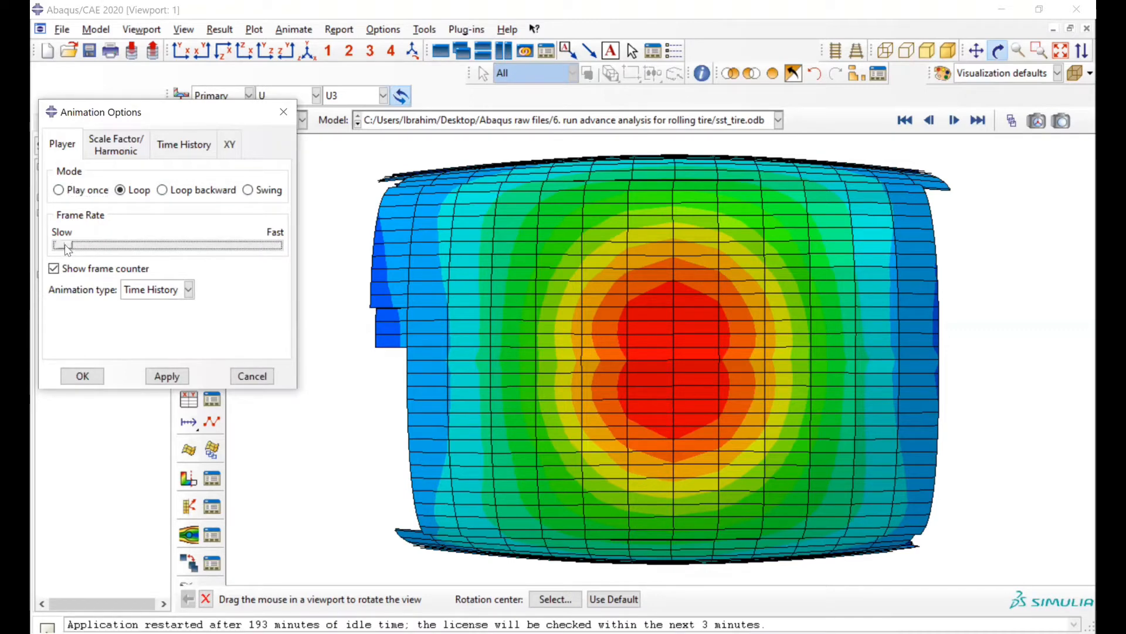
{"action": "left_click", "coordinate": [83, 376]}
{"action": "left_click", "coordinate": [188, 319]}
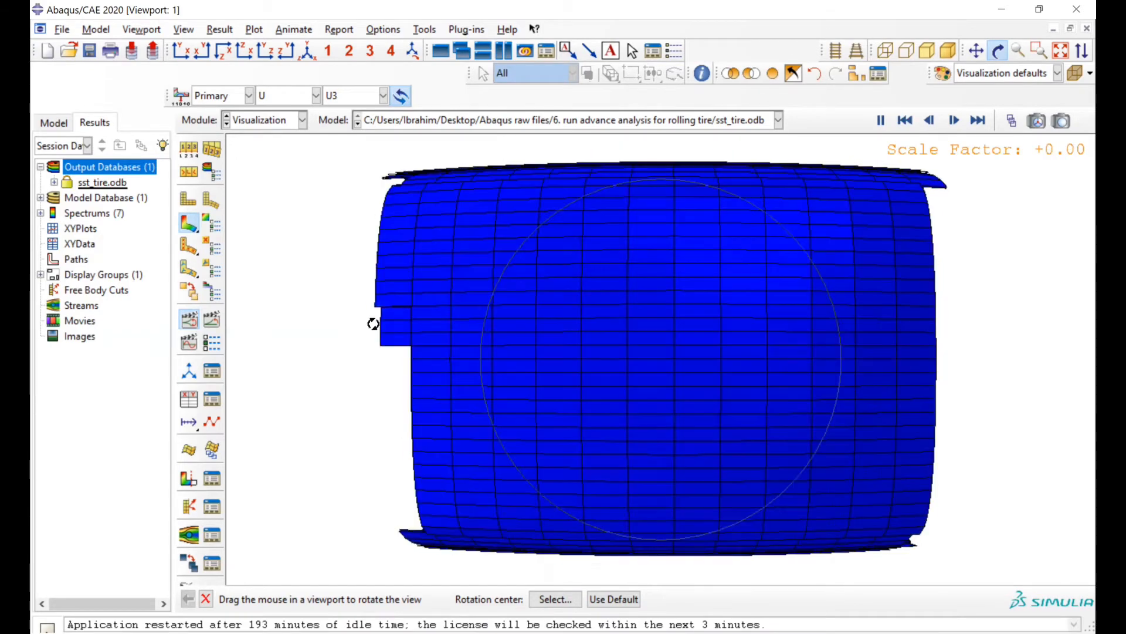
{"action": "left_click_drag", "start_coordinate": [887, 284], "coordinate": [887, 294]}
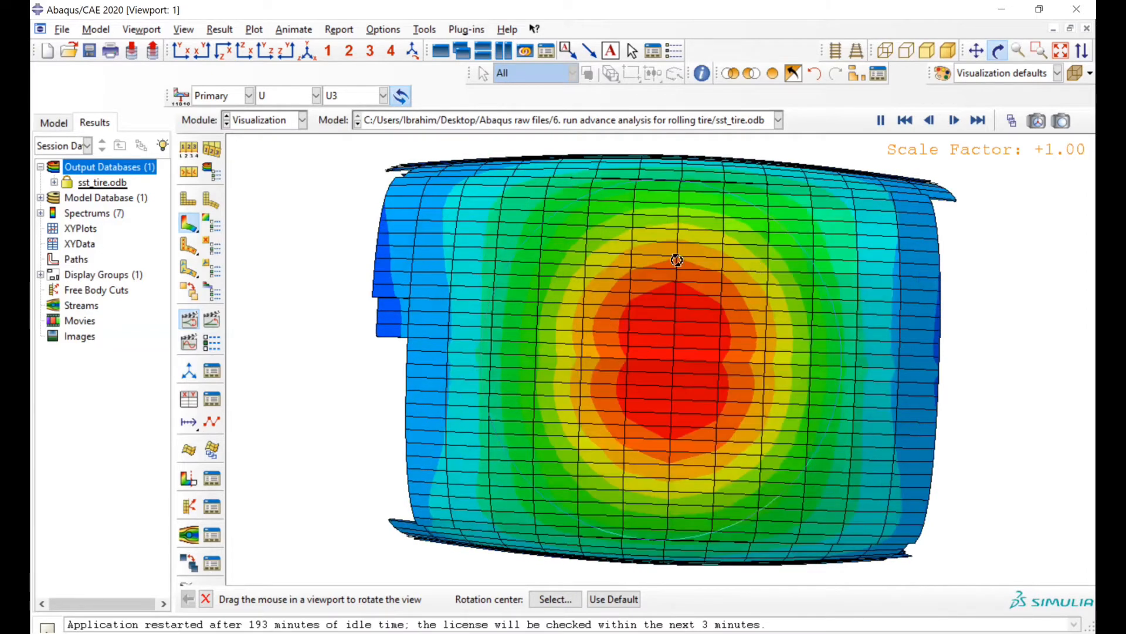
{"action": "left_click_drag", "start_coordinate": [656, 257], "coordinate": [669, 455]}
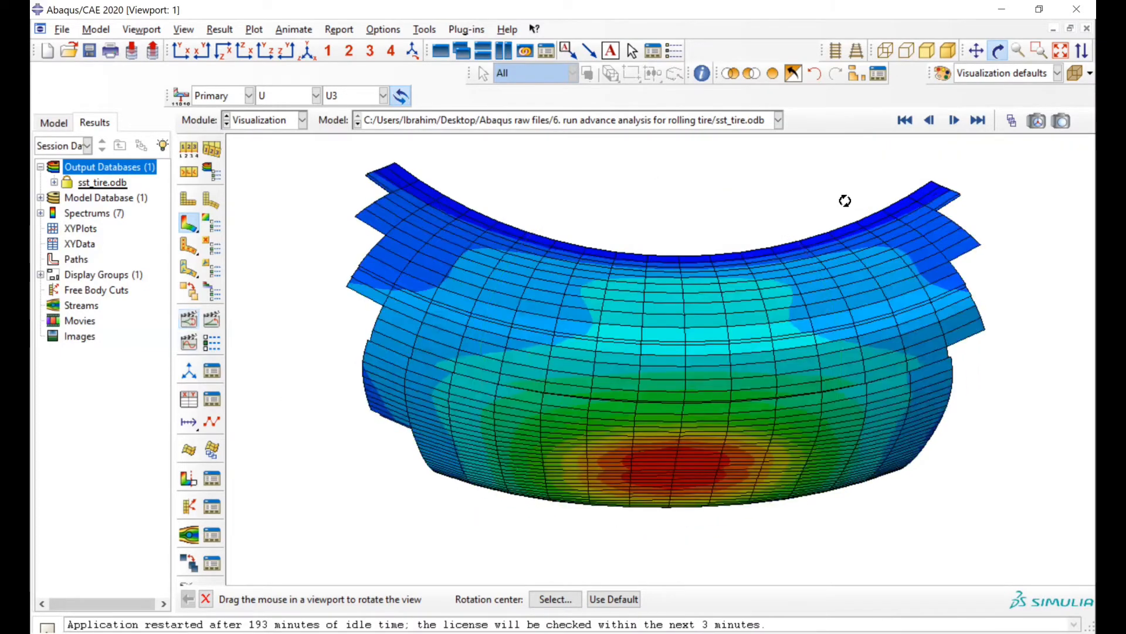
- Plot the stress S on the isolated contact section with Max. Principal as the displayed invariant
{"action": "left_click", "coordinate": [857, 75]}
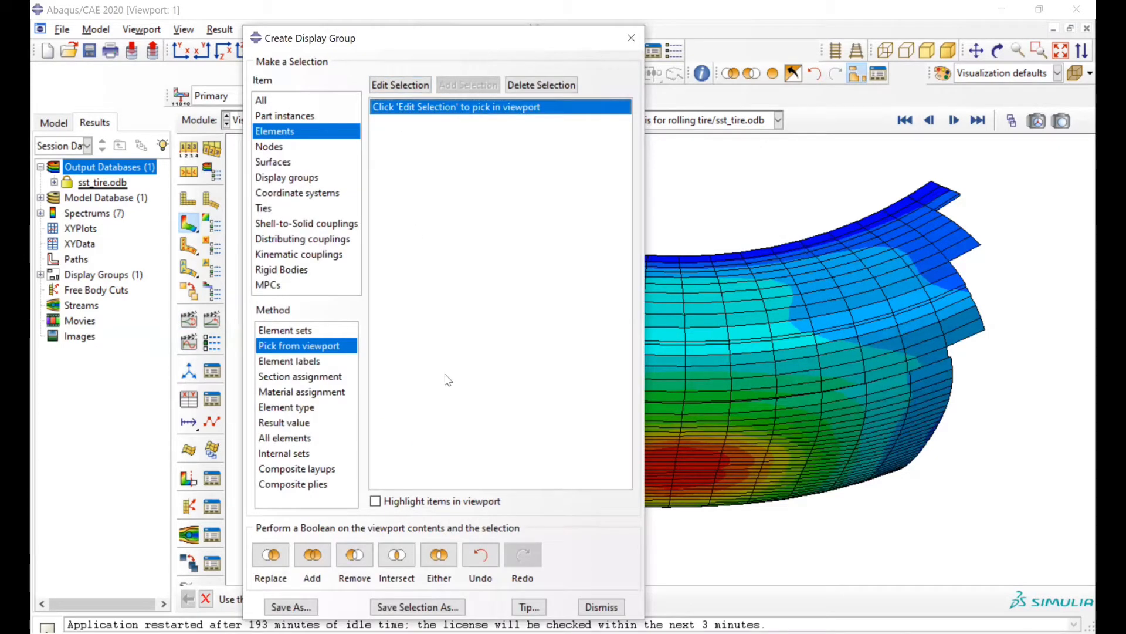
{"action": "left_click", "coordinate": [590, 612]}
{"action": "left_click", "coordinate": [285, 95]}
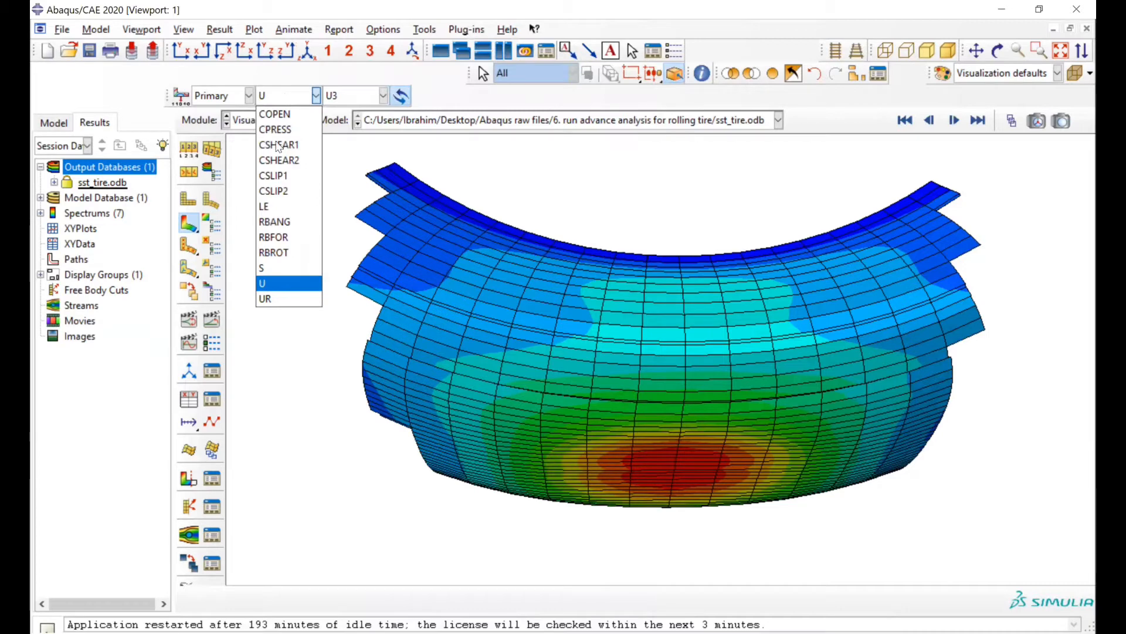
{"action": "left_click", "coordinate": [265, 273]}
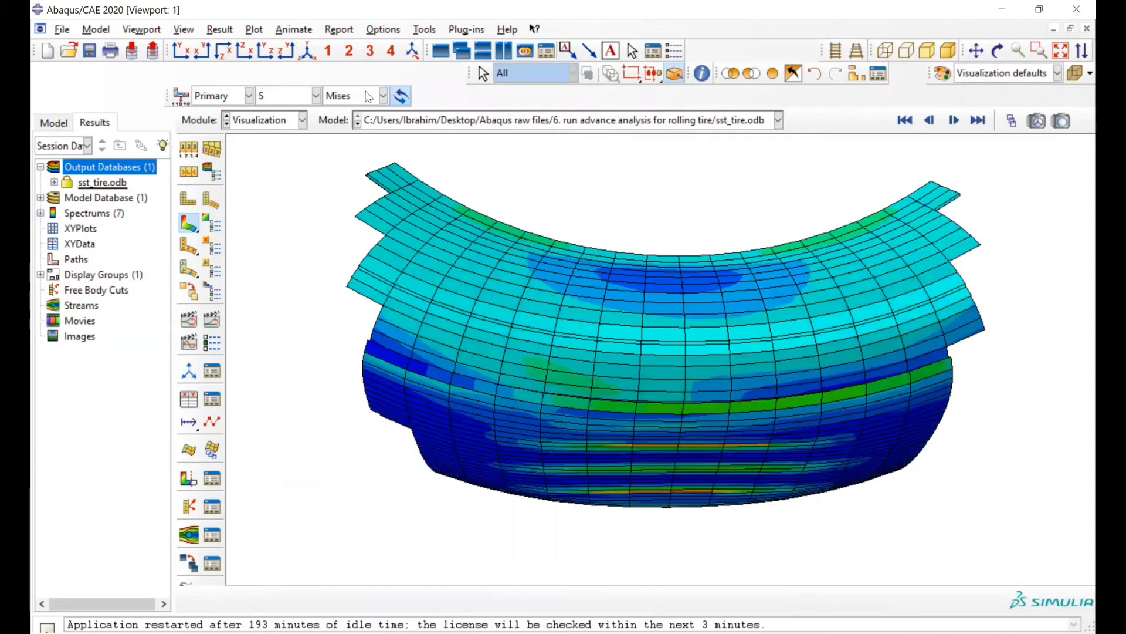
{"action": "left_click", "coordinate": [367, 95]}
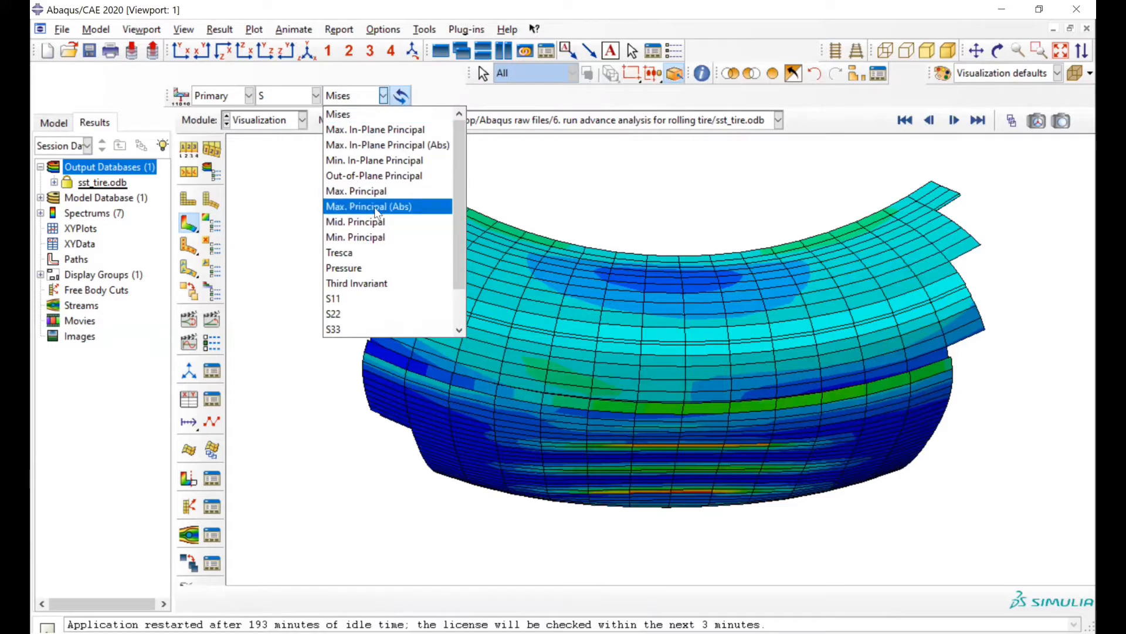
{"action": "left_click", "coordinate": [370, 191]}
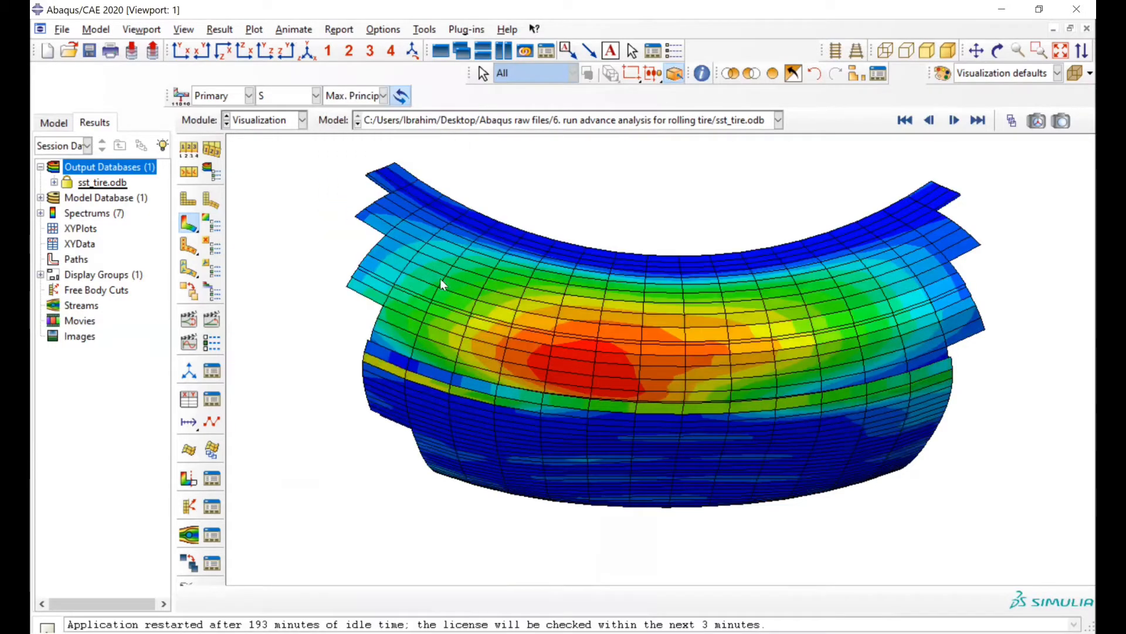
- Play the scale factor animation of the contact section's maximum principal stress contours and inspect it from several rotated angles
{"action": "left_click", "coordinate": [189, 320]}
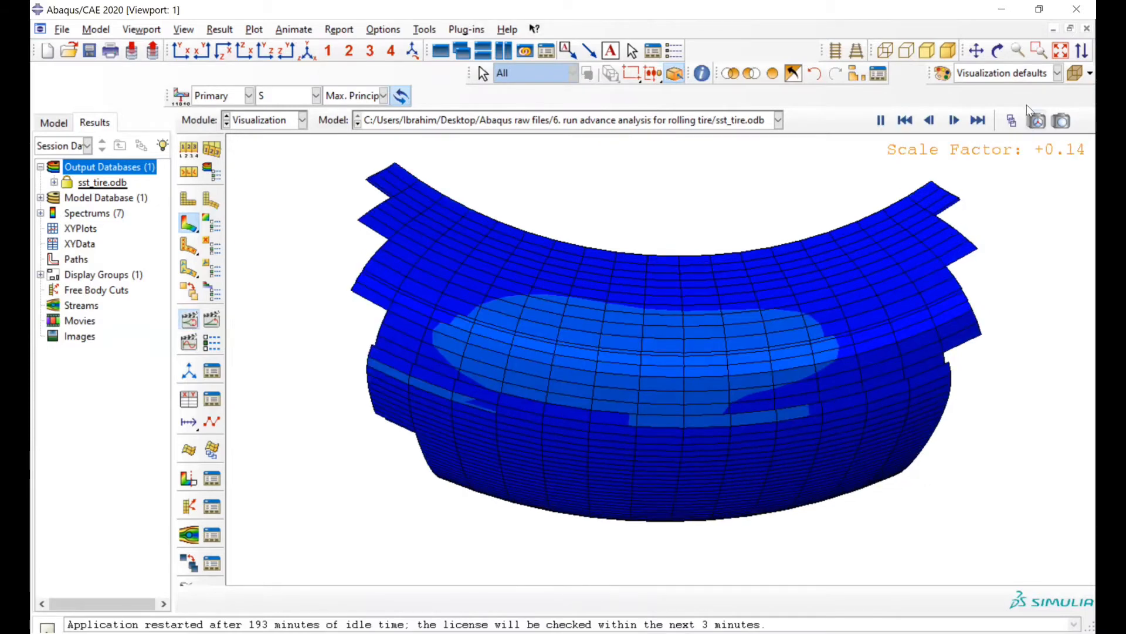
{"action": "left_click", "coordinate": [998, 51]}
{"action": "left_click_drag", "start_coordinate": [738, 344], "coordinate": [725, 403]}
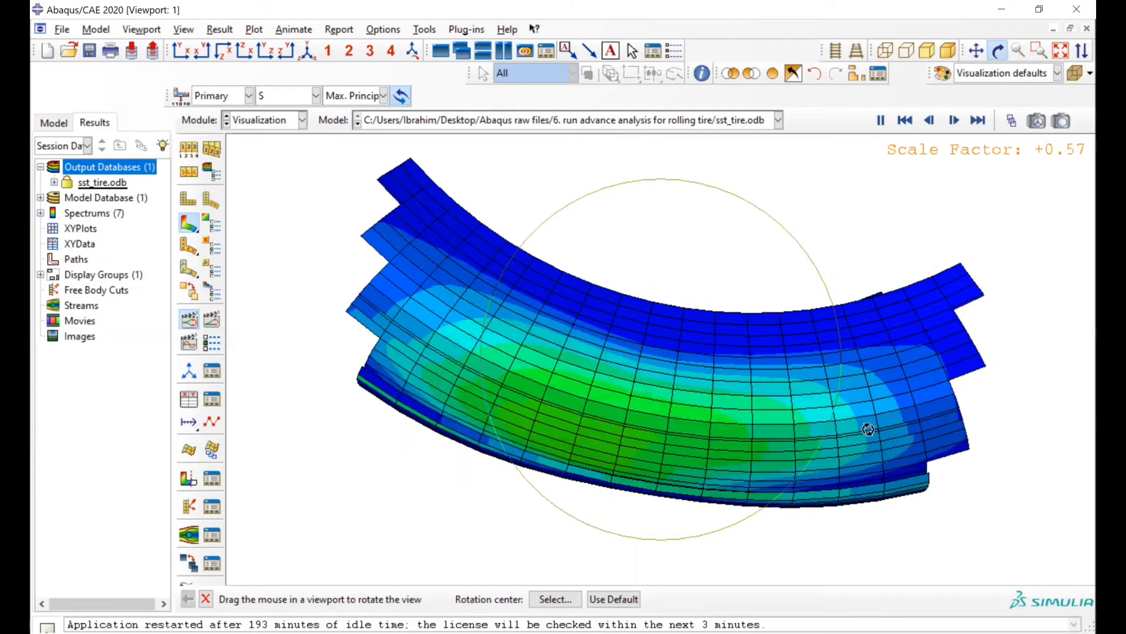
{"action": "left_click_drag", "start_coordinate": [870, 428], "coordinate": [829, 423]}
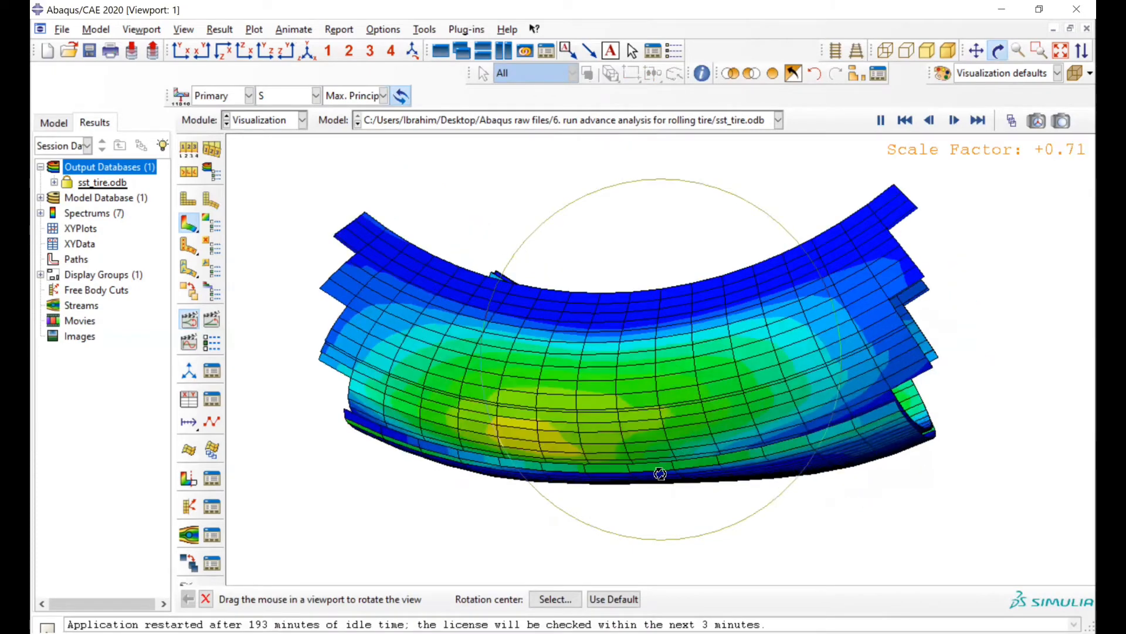
{"action": "left_click_drag", "start_coordinate": [636, 475], "coordinate": [641, 416]}
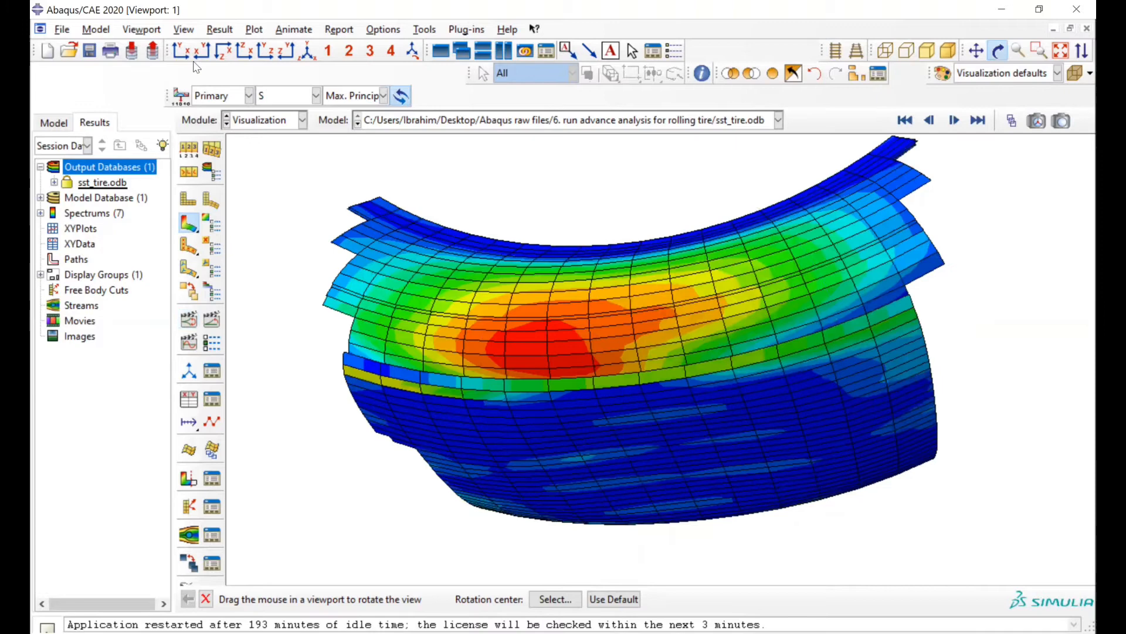
- Turn on the contour legend in the viewport annotation options, leaving all other annotations hidden
{"action": "left_click", "coordinate": [142, 30]}
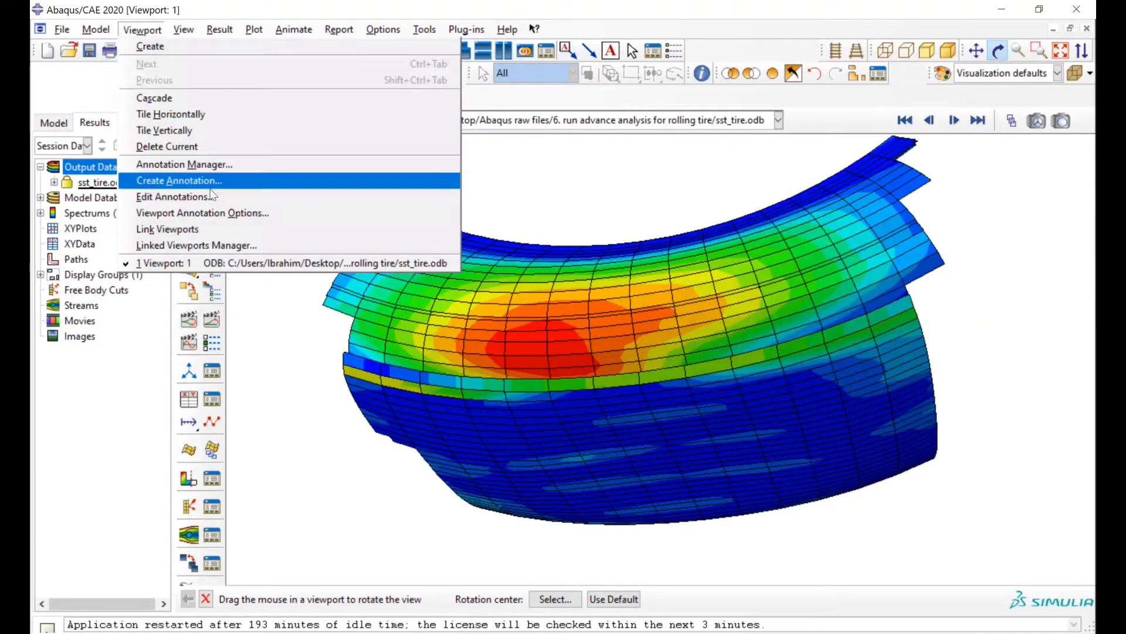
{"action": "left_click", "coordinate": [213, 212]}
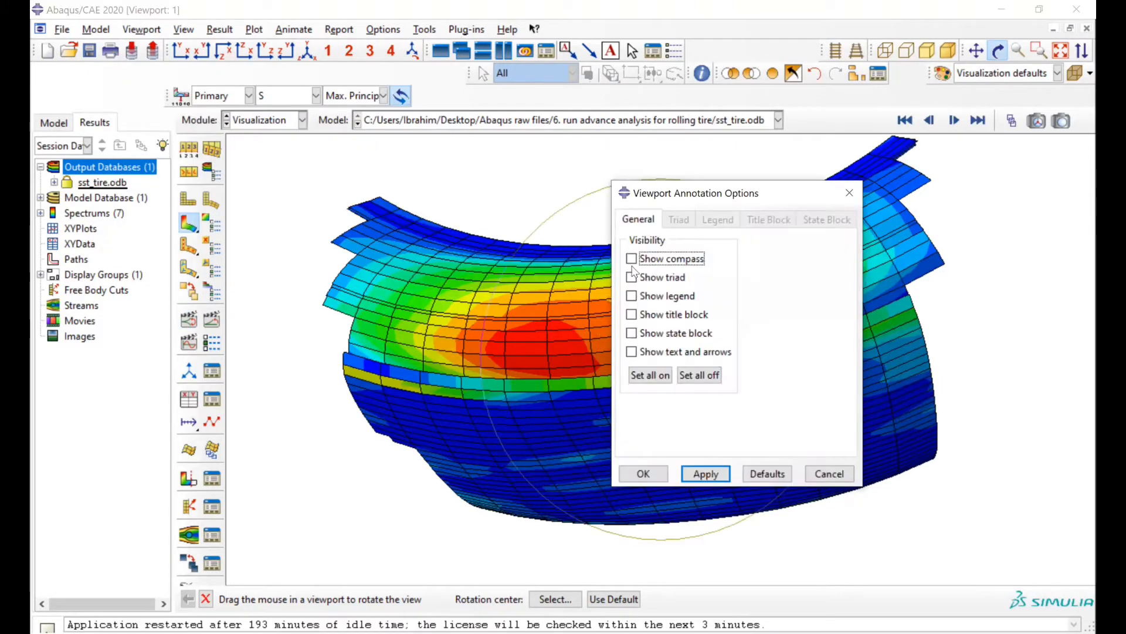
{"action": "left_click", "coordinate": [656, 297]}
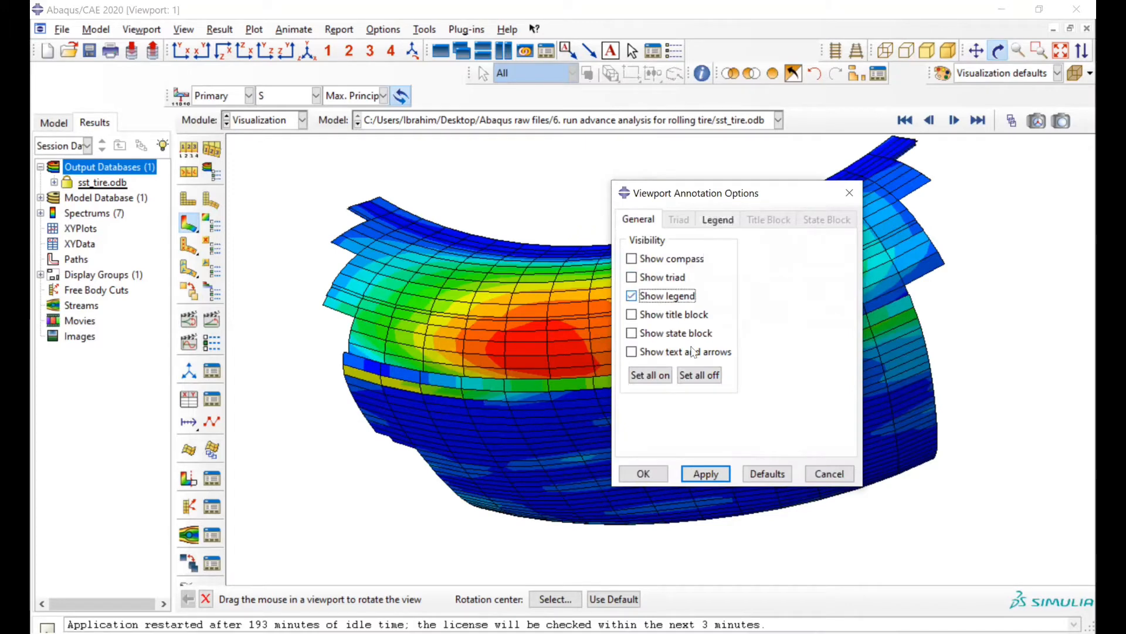
{"action": "left_click", "coordinate": [709, 470]}
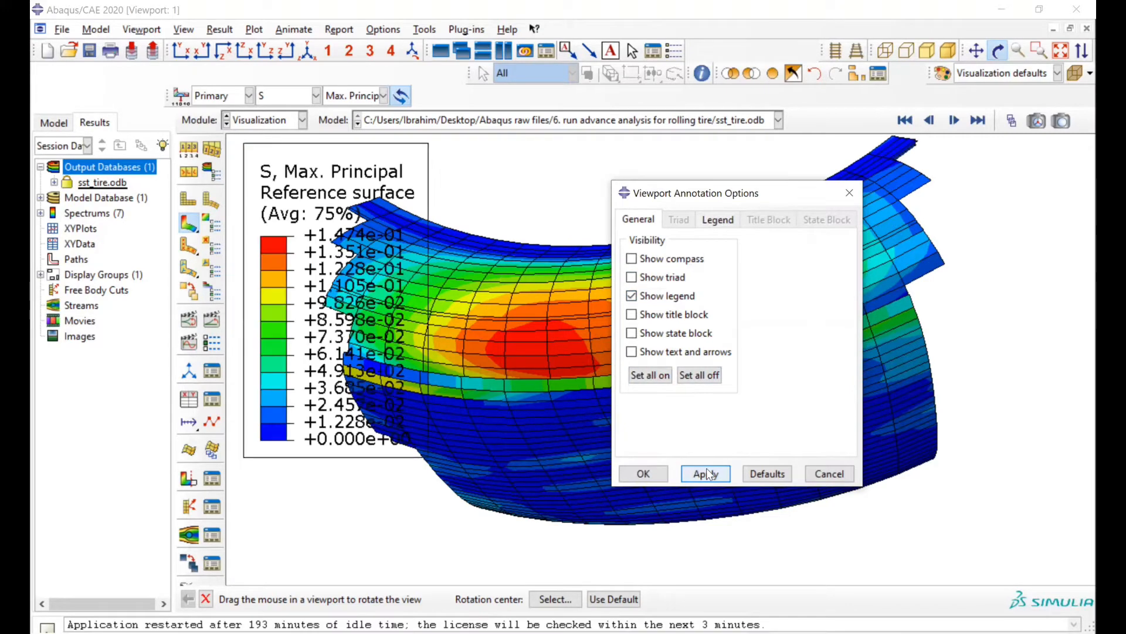
{"action": "left_click", "coordinate": [644, 473]}
- Move the contact section clear of the legend and replay its stress scale factor animation, examining the outer and inner sides before stopping it
{"action": "left_click", "coordinate": [977, 51]}
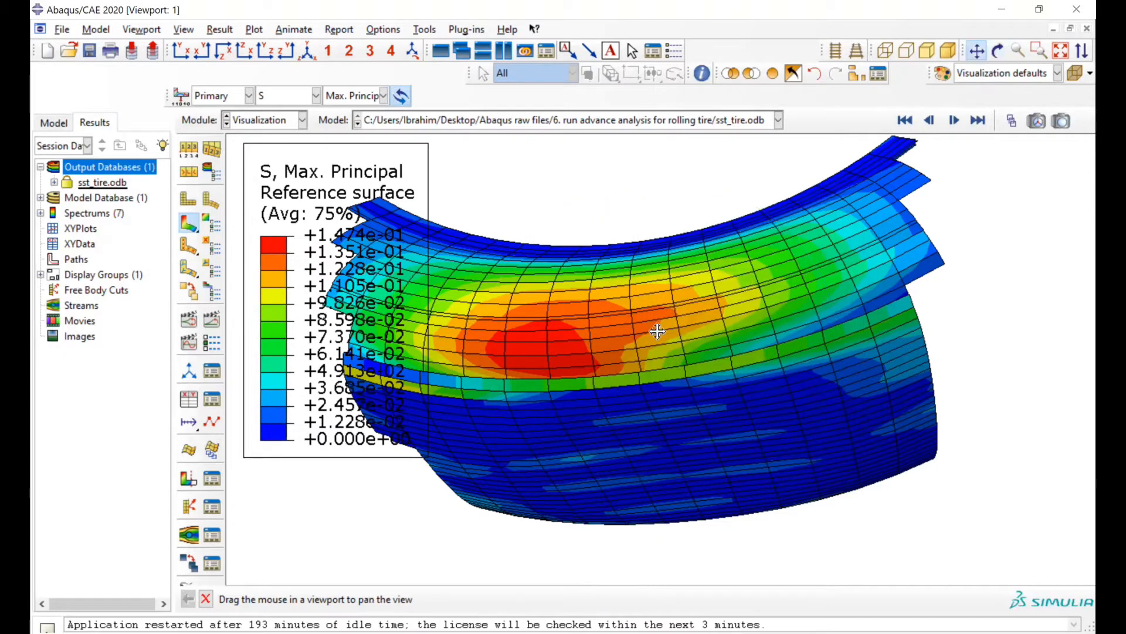
{"action": "mouse_move", "coordinate": [657, 331]}
{"action": "left_mouse_down"}
{"action": "mouse_move", "coordinate": [749, 350]}
{"action": "mouse_move", "coordinate": [780, 335]}
{"action": "mouse_move", "coordinate": [843, 337]}
{"action": "mouse_move", "coordinate": [823, 378]}
{"action": "left_mouse_up"}
{"action": "left_click", "coordinate": [998, 50]}
{"action": "left_click", "coordinate": [189, 320]}
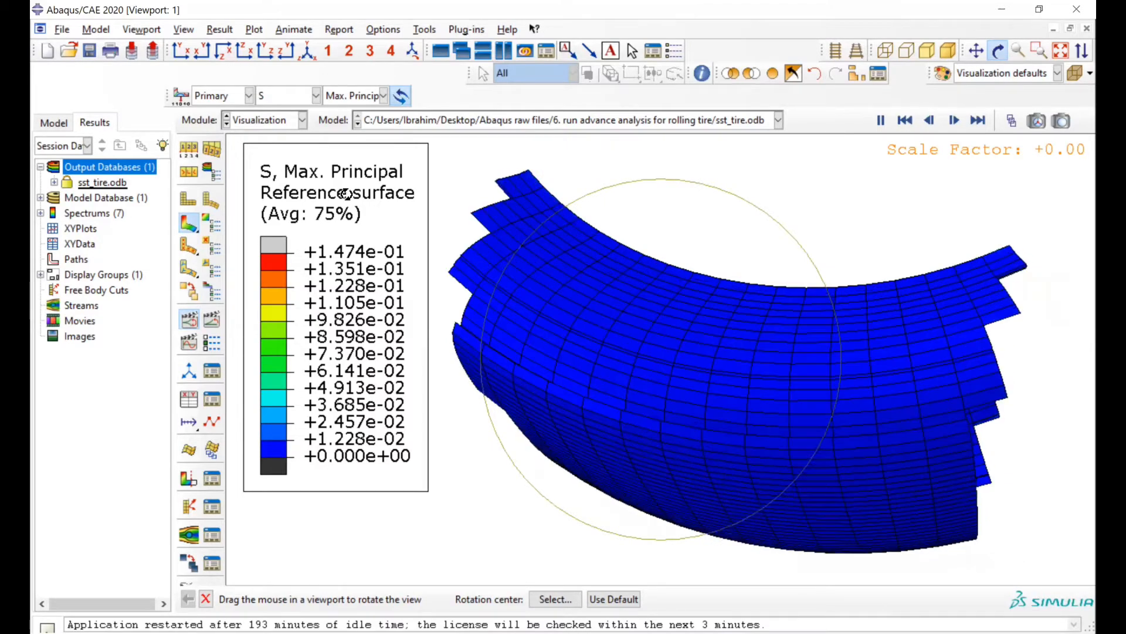
{"action": "left_click_drag", "start_coordinate": [883, 370], "coordinate": [724, 354]}
{"action": "left_click_drag", "start_coordinate": [809, 395], "coordinate": [799, 409]}
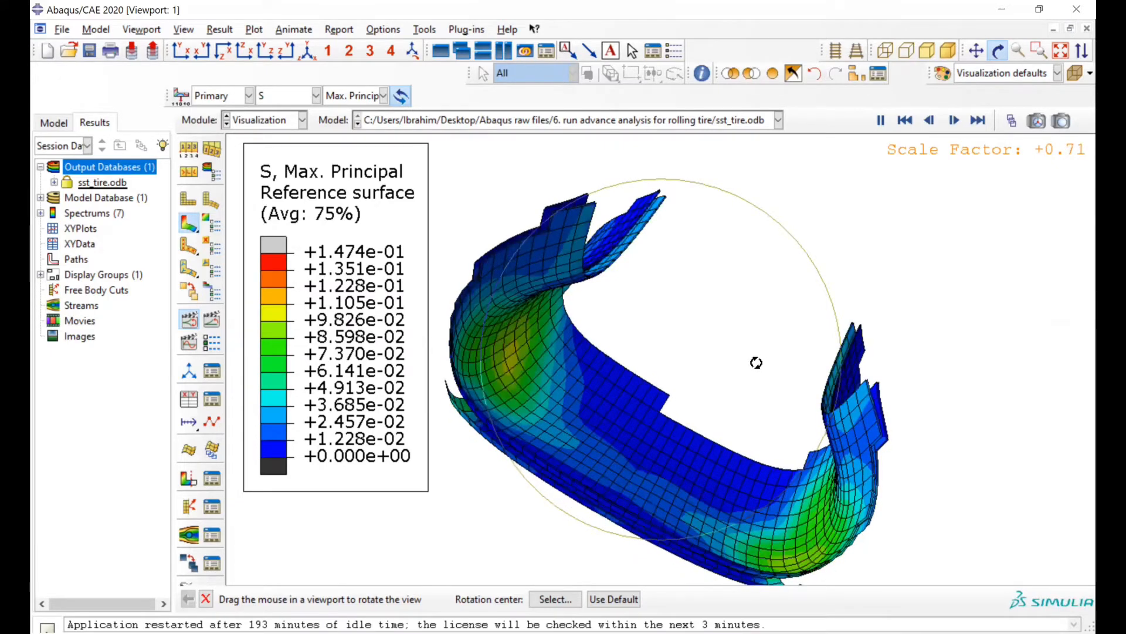
{"action": "left_click", "coordinate": [190, 321]}
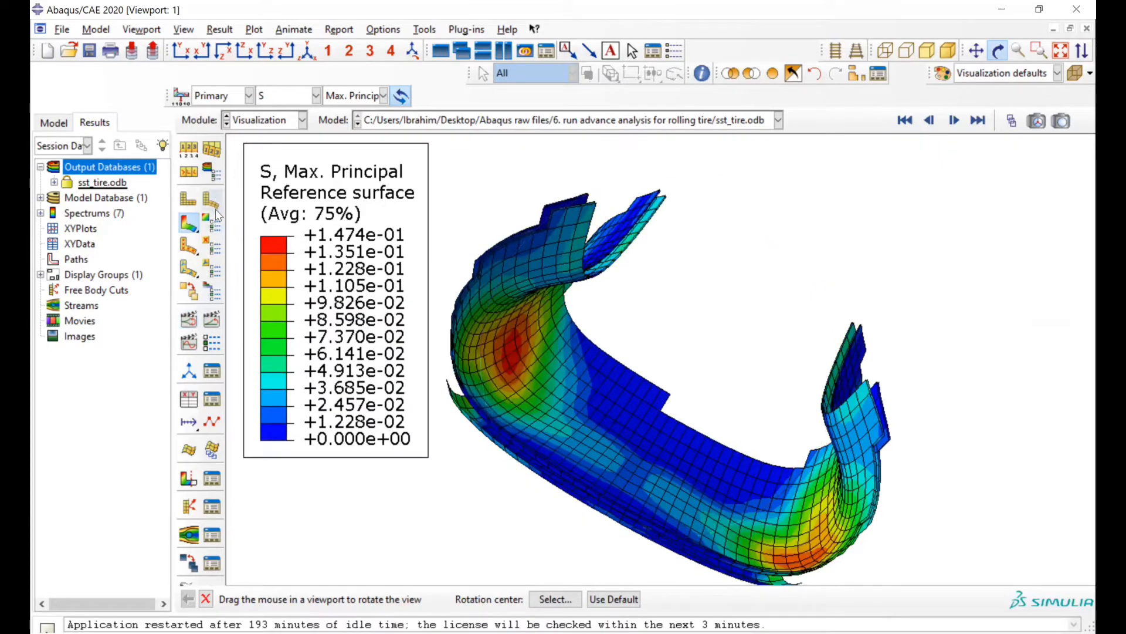
- Switch the contact section from stress contours to the deformed shape plot and inspect it from a rotated angle
{"action": "left_click", "coordinate": [186, 201]}
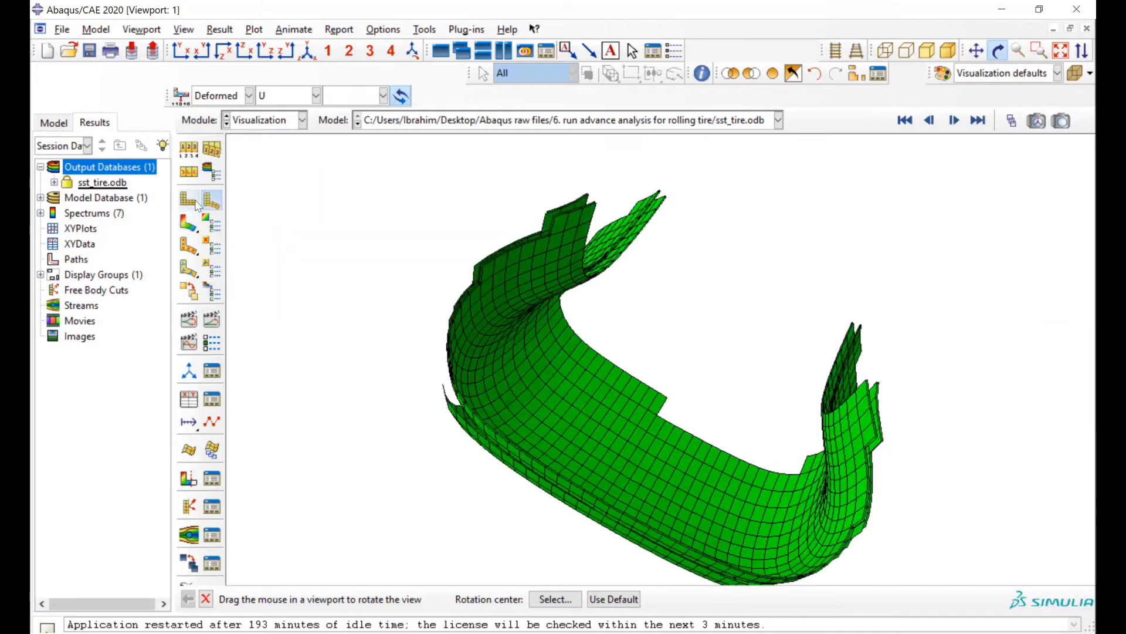
{"action": "left_click", "coordinate": [212, 201]}
{"action": "mouse_move", "coordinate": [709, 408]}
{"action": "left_mouse_down"}
{"action": "mouse_move", "coordinate": [719, 385]}
{"action": "mouse_move", "coordinate": [659, 392]}
{"action": "mouse_move", "coordinate": [757, 442]}
{"action": "mouse_move", "coordinate": [831, 412]}
{"action": "mouse_move", "coordinate": [879, 182]}
{"action": "left_mouse_up"}
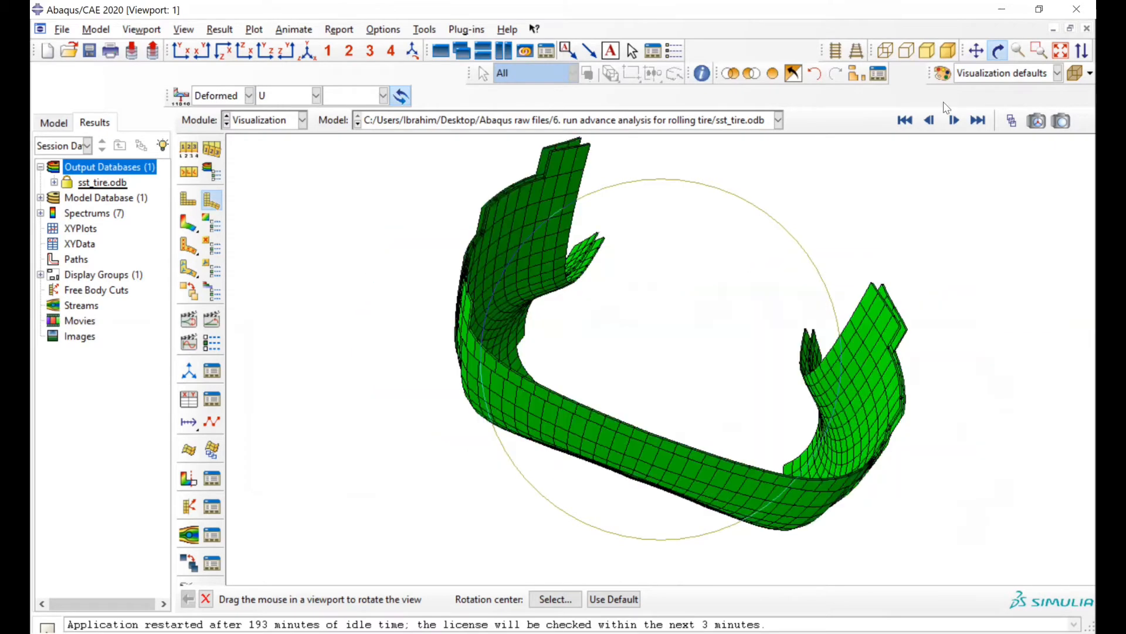
- Replace the displayed elements with the element set PART-1-1.CARCASS-1_TREAD using a display group
{"action": "left_click", "coordinate": [856, 76]}
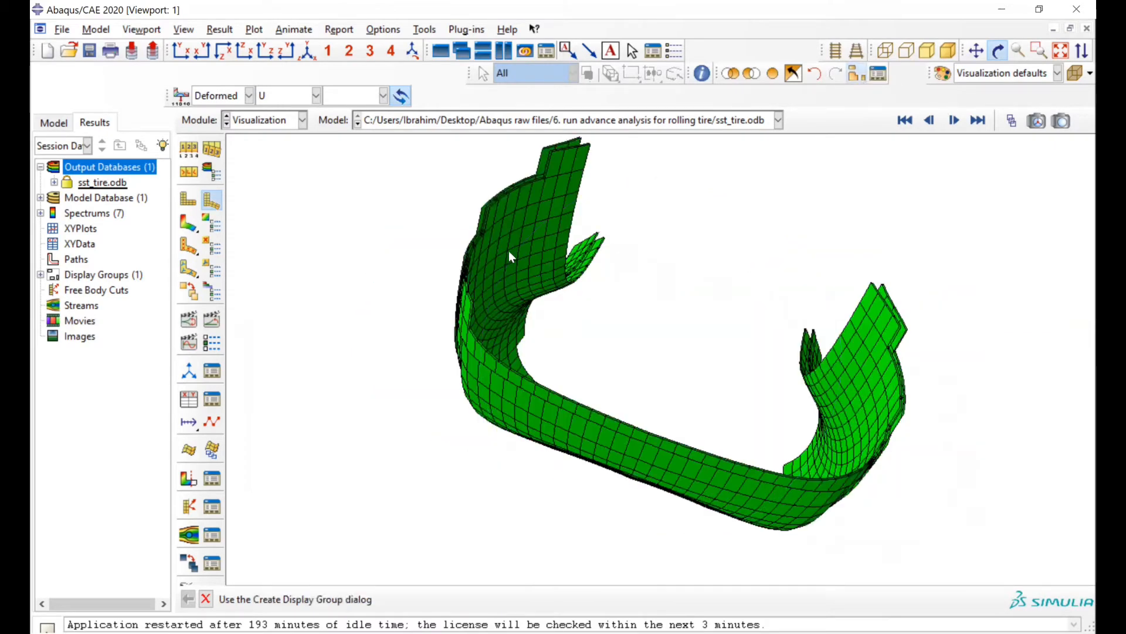
{"action": "left_click", "coordinate": [300, 332]}
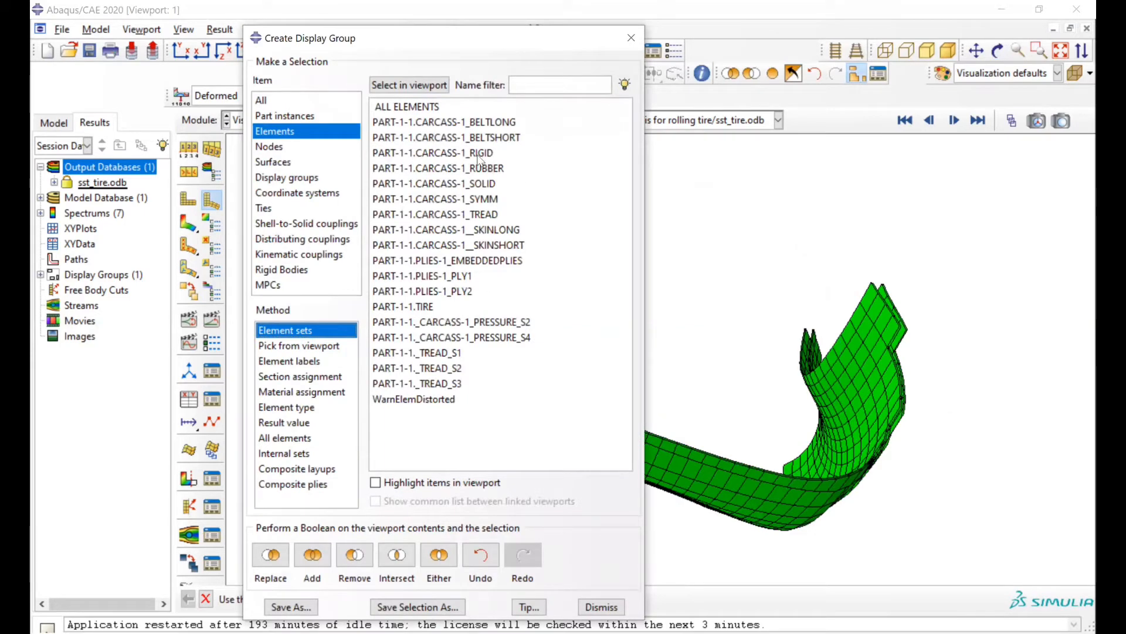
{"action": "left_click", "coordinate": [490, 216]}
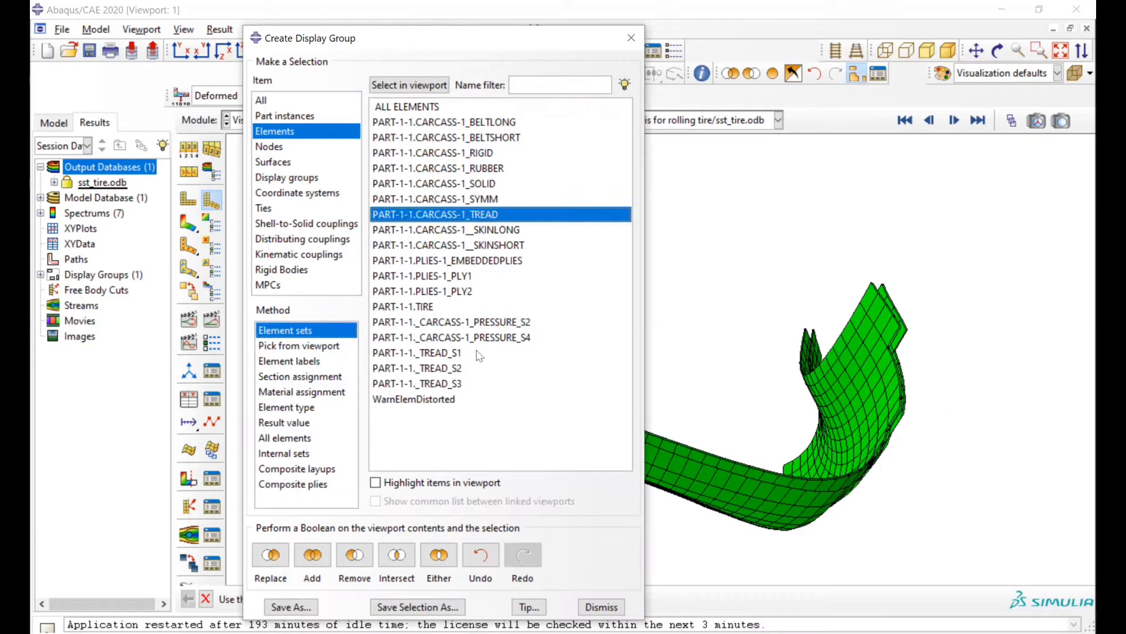
{"action": "left_click", "coordinate": [271, 555]}
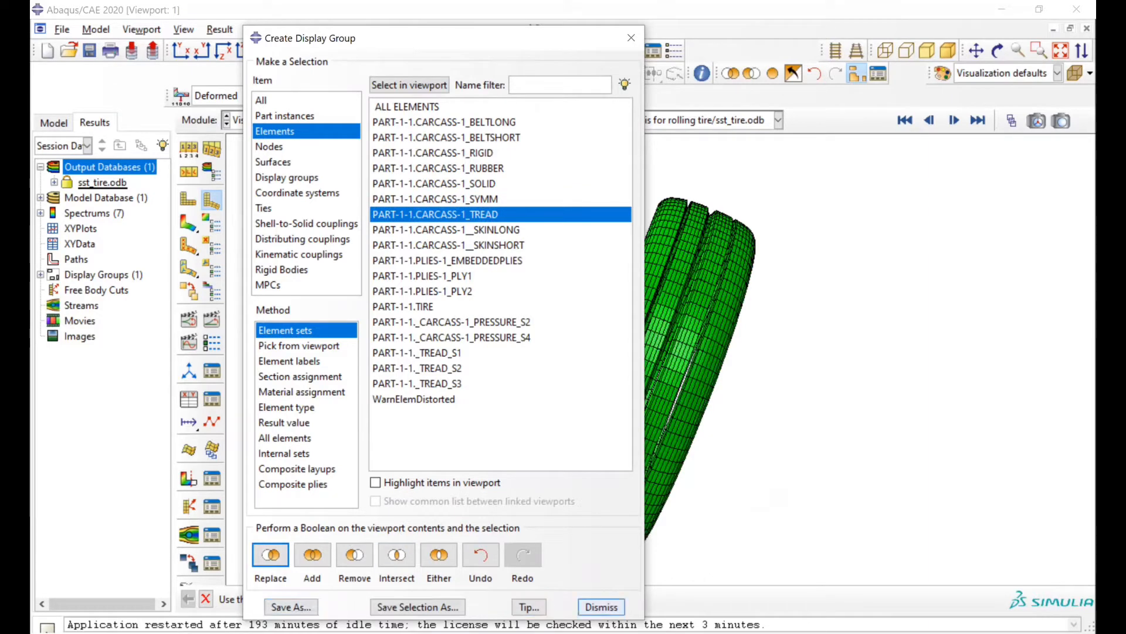
{"action": "left_click", "coordinate": [601, 607]}
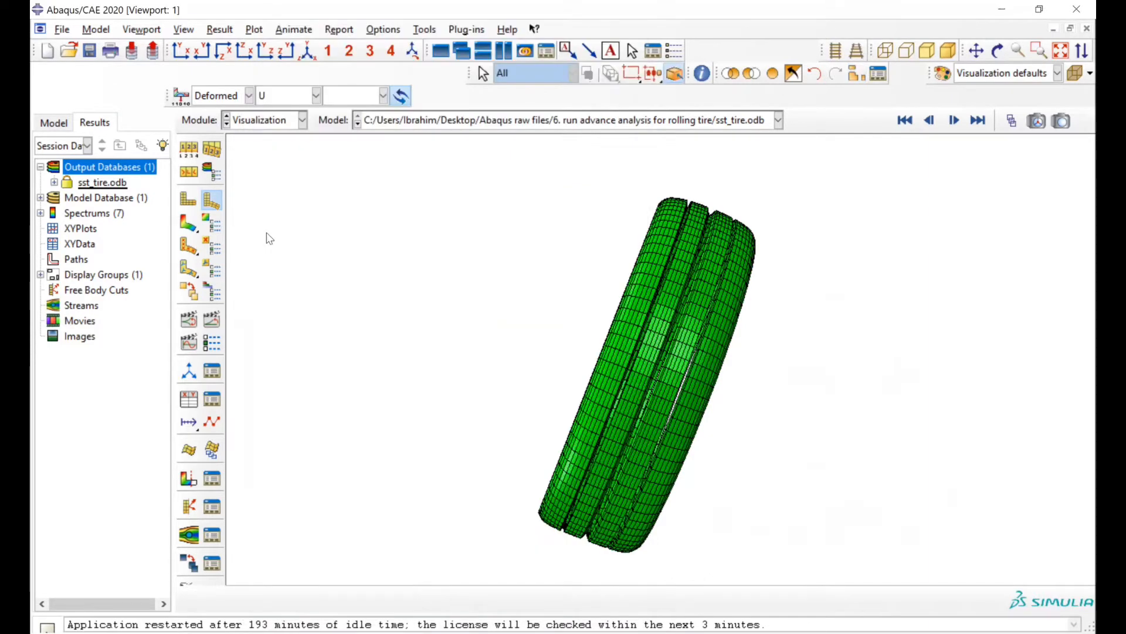
- Plot the Max. Principal stress contours on the tread and inspect its grooves and inner side
{"action": "left_click", "coordinate": [189, 224]}
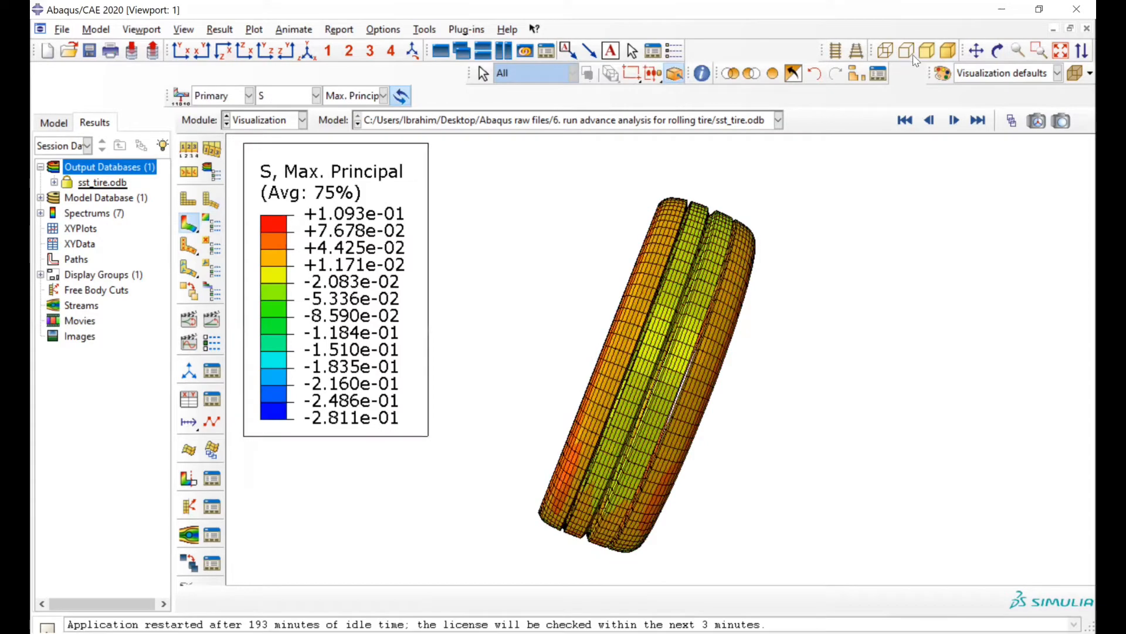
{"action": "left_click", "coordinate": [997, 51]}
{"action": "mouse_move", "coordinate": [693, 329]}
{"action": "left_mouse_down"}
{"action": "mouse_move", "coordinate": [766, 341]}
{"action": "mouse_move", "coordinate": [792, 322]}
{"action": "mouse_move", "coordinate": [792, 294]}
{"action": "mouse_move", "coordinate": [769, 319]}
{"action": "mouse_move", "coordinate": [809, 326]}
{"action": "mouse_move", "coordinate": [674, 307]}
{"action": "mouse_move", "coordinate": [550, 325]}
{"action": "mouse_move", "coordinate": [540, 314]}
{"action": "mouse_move", "coordinate": [577, 324]}
{"action": "left_mouse_up"}
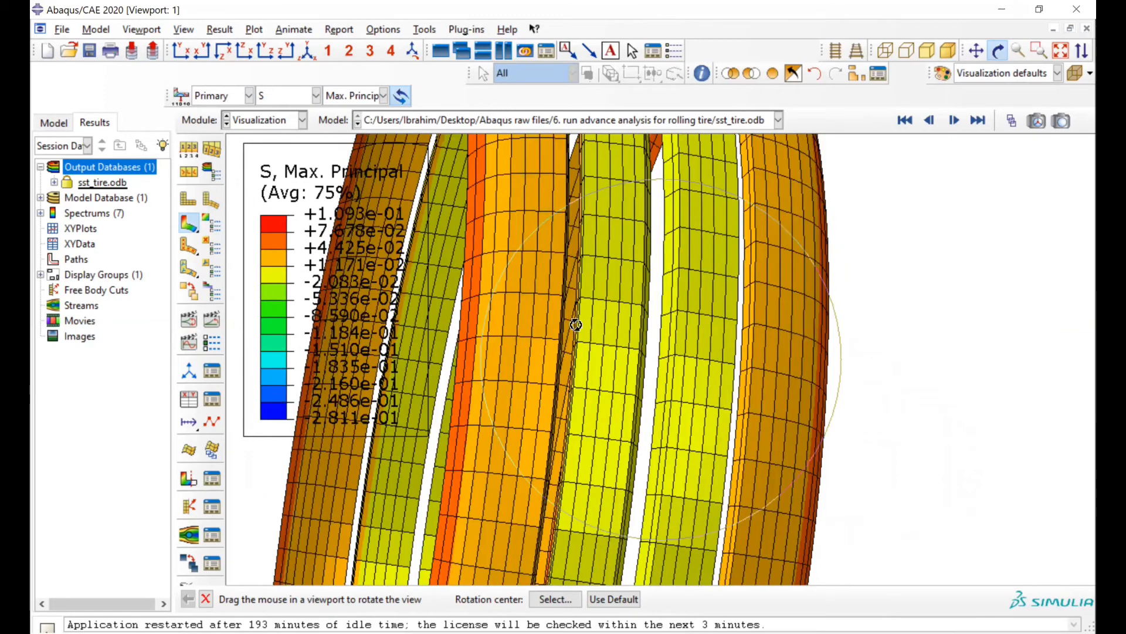
{"action": "left_click_drag", "start_coordinate": [529, 358], "coordinate": [663, 368]}
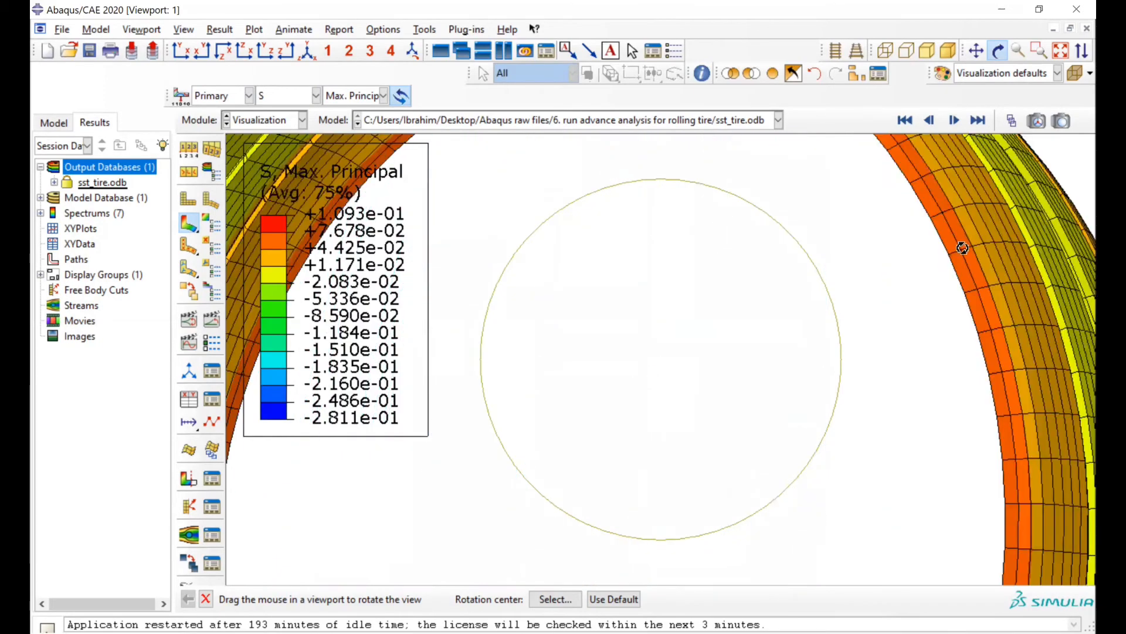
{"action": "scroll", "coordinate": [748, 282], "scroll_direction": "up", "scroll_amount": 5}
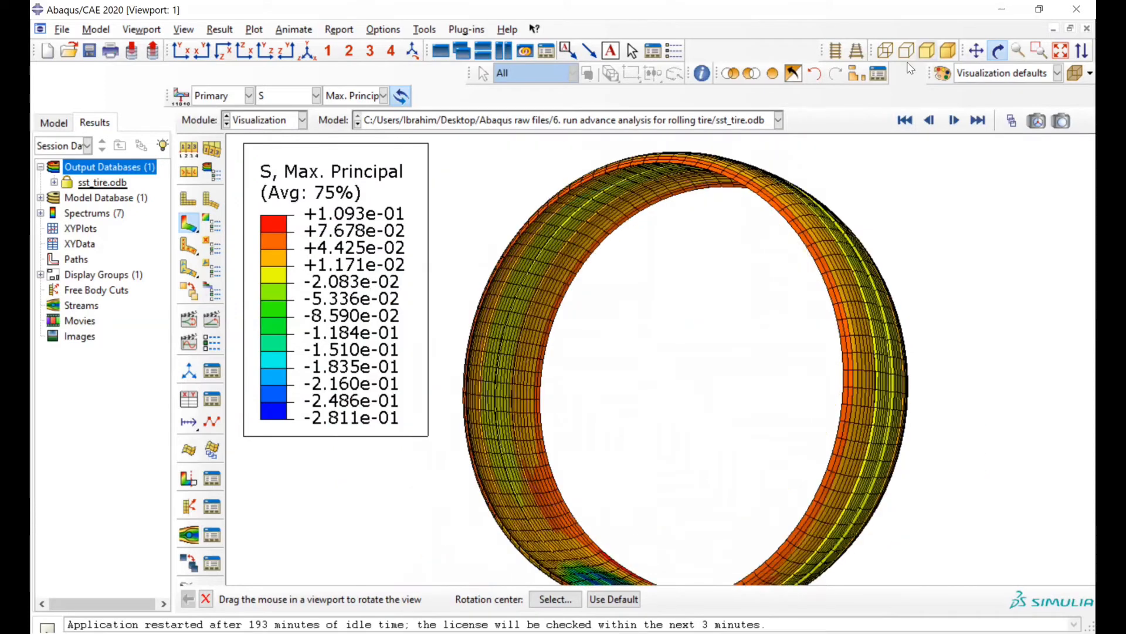
- Replace the displayed elements with the element sets PART-1-1._CARCASS-1_PRESSURE_S2 and PART-1-1._CARCASS-1_PRESSURE_S4
{"action": "left_click", "coordinate": [861, 74]}
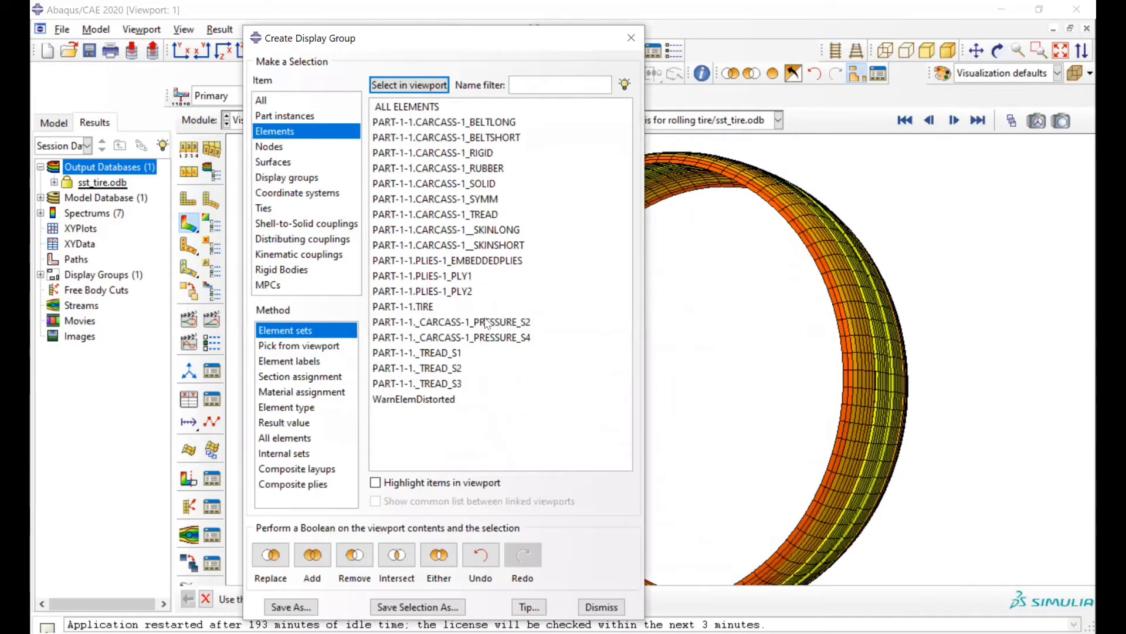
{"action": "left_click", "coordinate": [485, 321]}
{"action": "left_click", "coordinate": [484, 337], "text": "shift"}
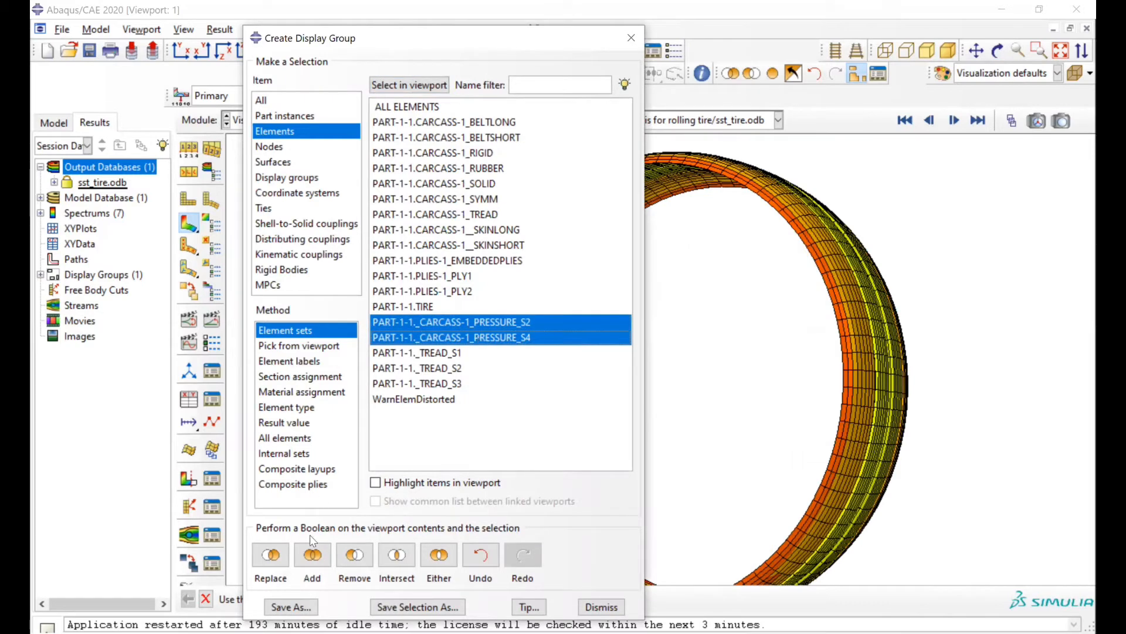
{"action": "left_click", "coordinate": [270, 555]}
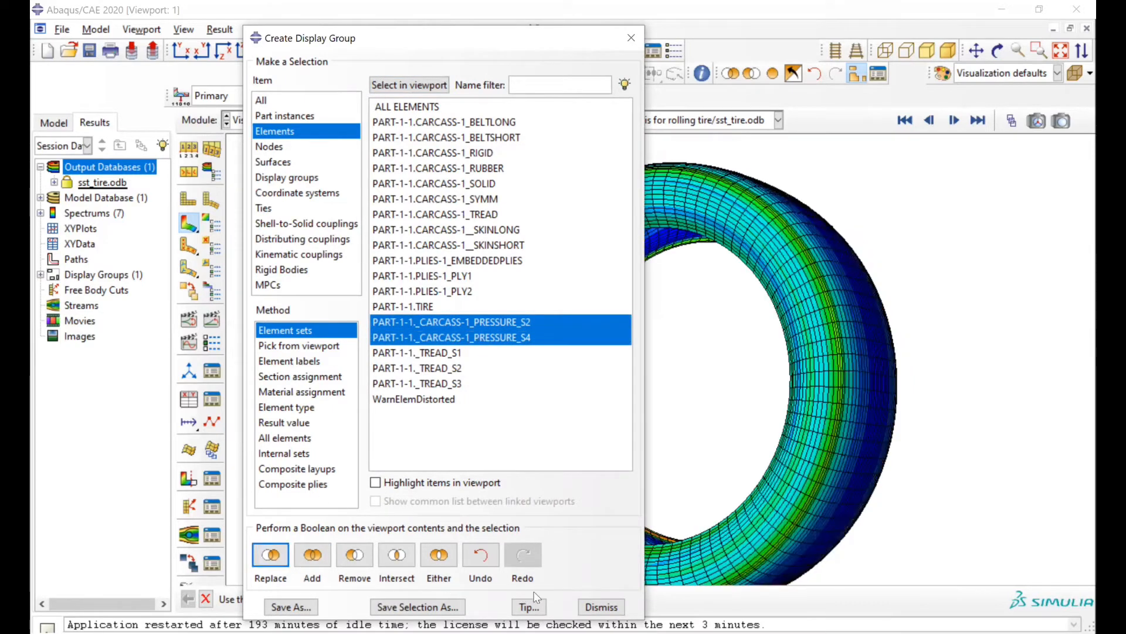
{"action": "left_click", "coordinate": [605, 607]}
- Display the contact pressure CPRESS contours on the tire and inspect them from a rotated angle
{"action": "mouse_move", "coordinate": [833, 369]}
{"action": "left_mouse_down"}
{"action": "mouse_move", "coordinate": [659, 382]}
{"action": "mouse_move", "coordinate": [625, 372]}
{"action": "mouse_move", "coordinate": [712, 412]}
{"action": "left_mouse_up"}
{"action": "scroll", "coordinate": [711, 412], "scroll_direction": "down", "scroll_amount": 1}
{"action": "scroll", "coordinate": [711, 411], "scroll_direction": "up", "scroll_amount": 2}
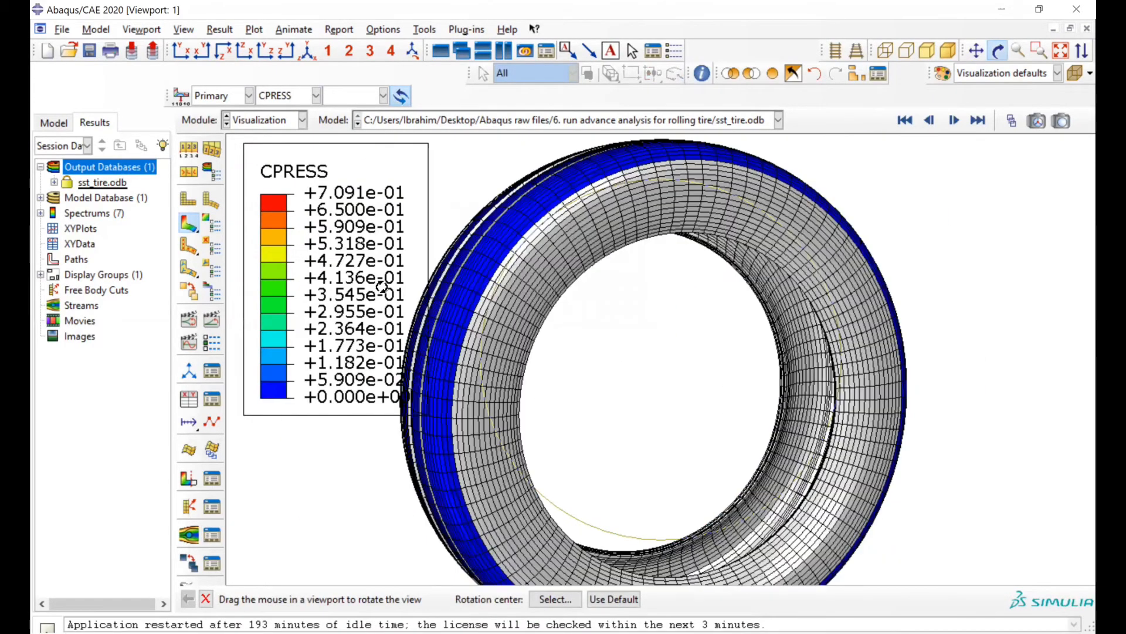
- Create XY data from the history output and plot Total force TF3 at Node 282 in NSET ROAD
{"action": "left_click", "coordinate": [77, 249]}
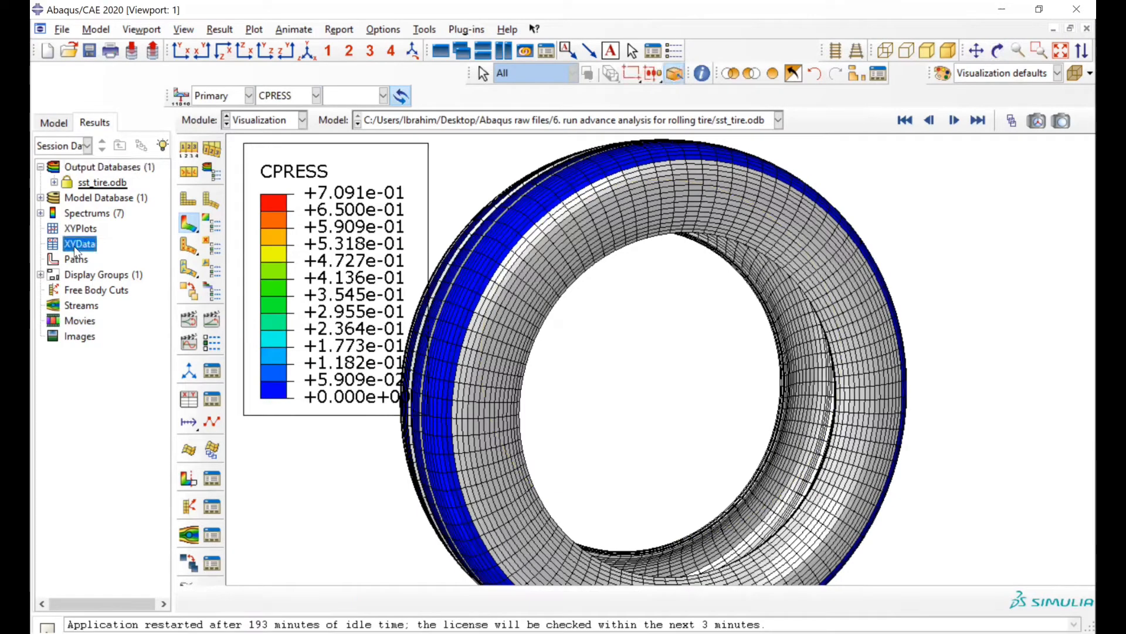
{"action": "right_click", "coordinate": [110, 254]}
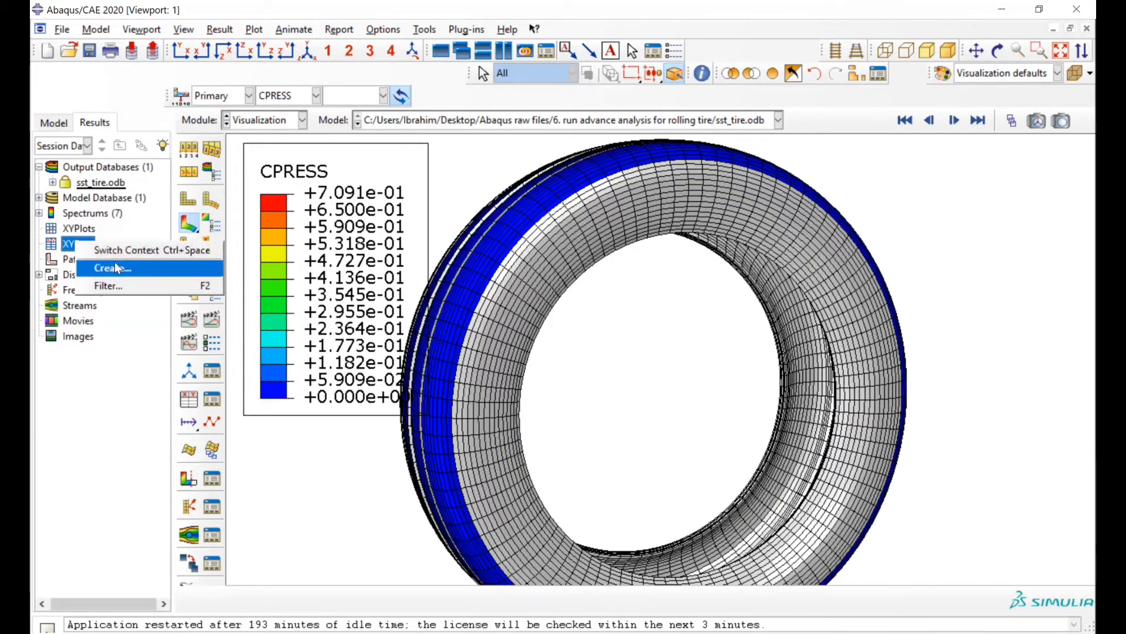
{"action": "left_click", "coordinate": [116, 267]}
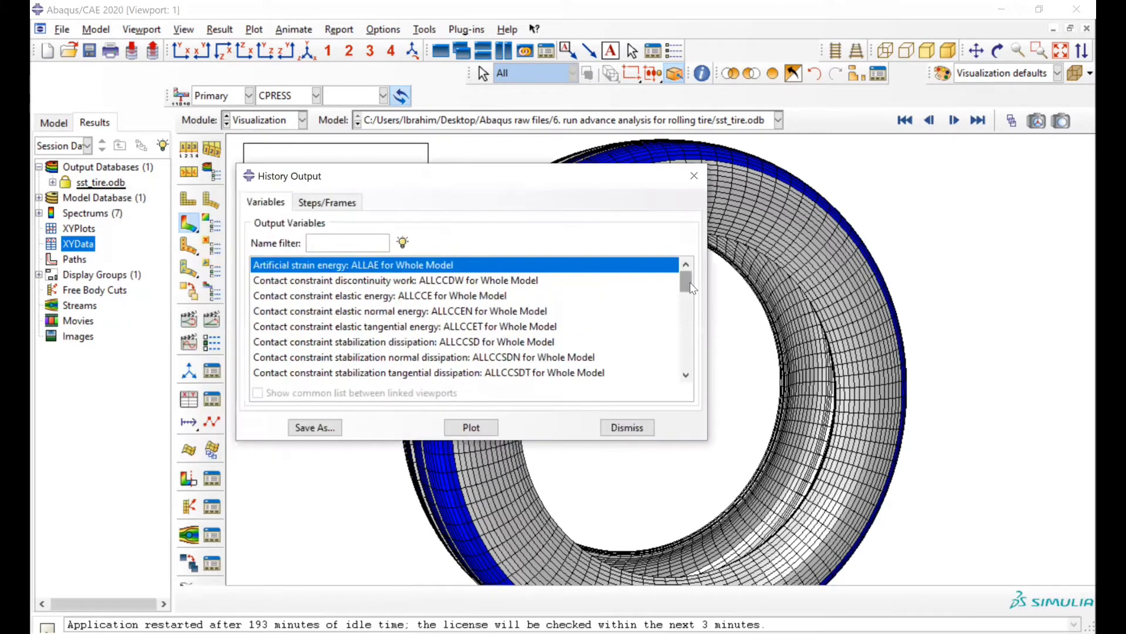
{"action": "left_click_drag", "start_coordinate": [690, 283], "coordinate": [640, 293]}
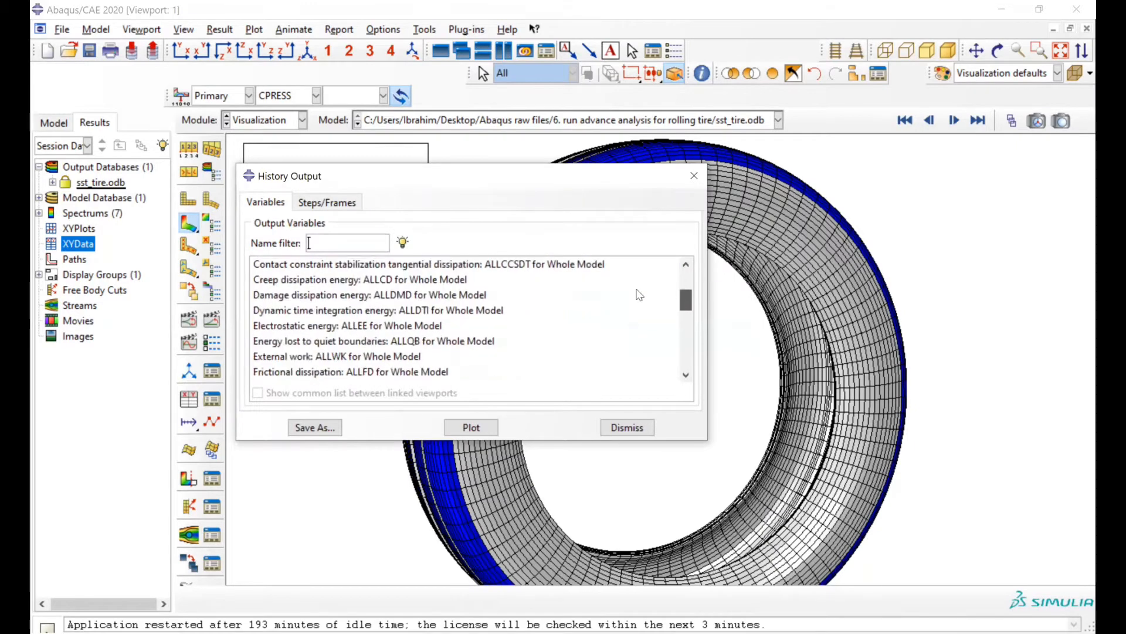
{"action": "left_click", "coordinate": [325, 202]}
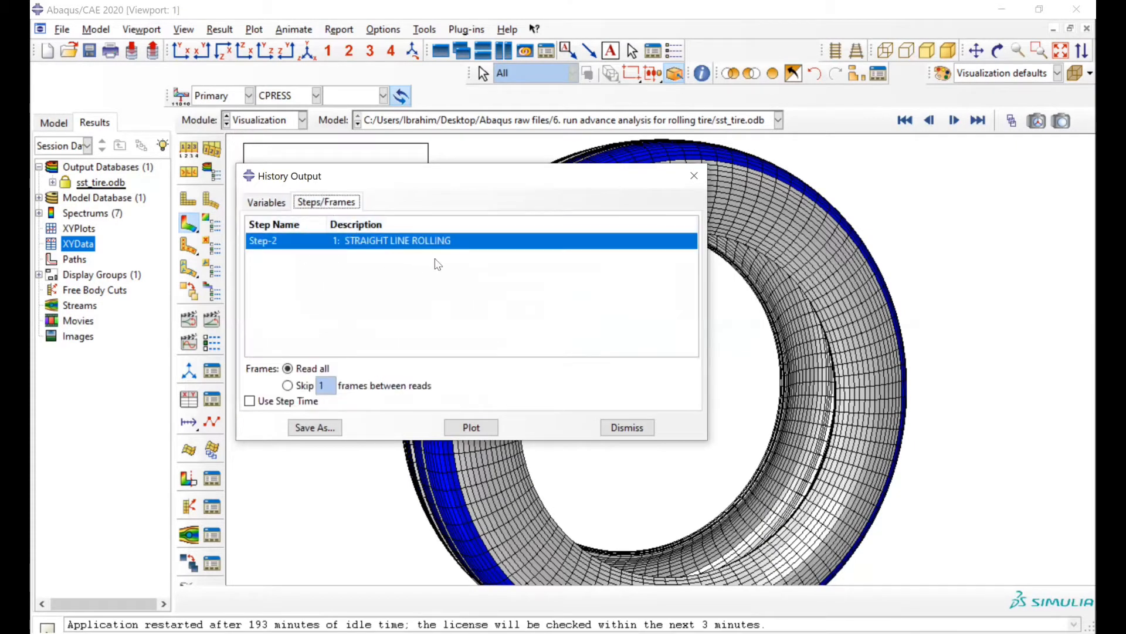
{"action": "left_click", "coordinate": [272, 204]}
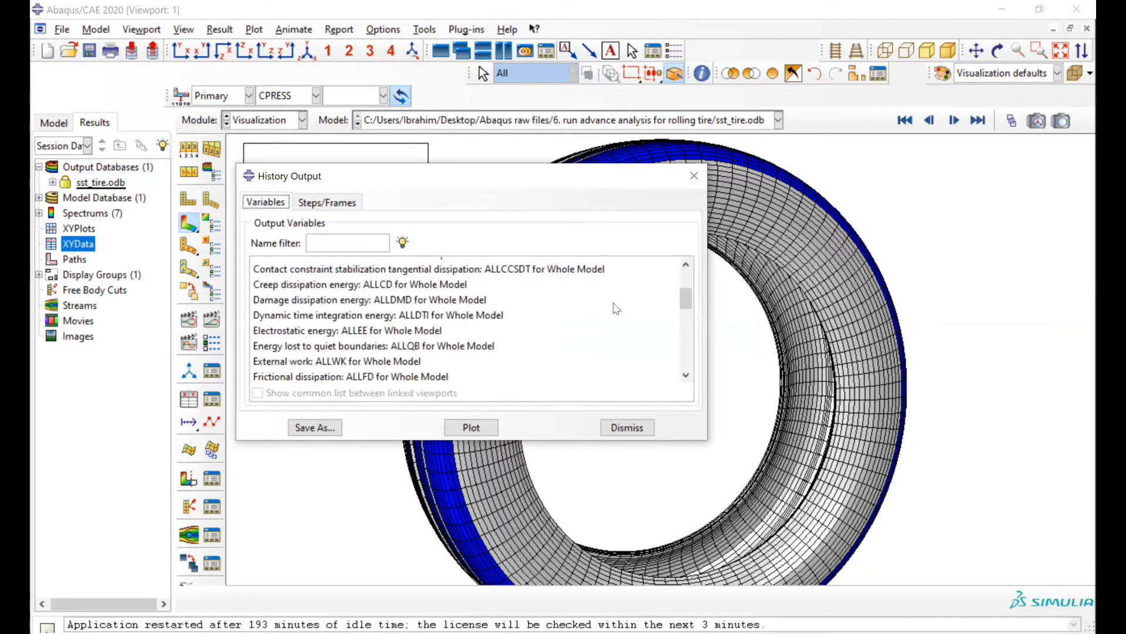
{"action": "left_click_drag", "start_coordinate": [684, 300], "coordinate": [683, 362]}
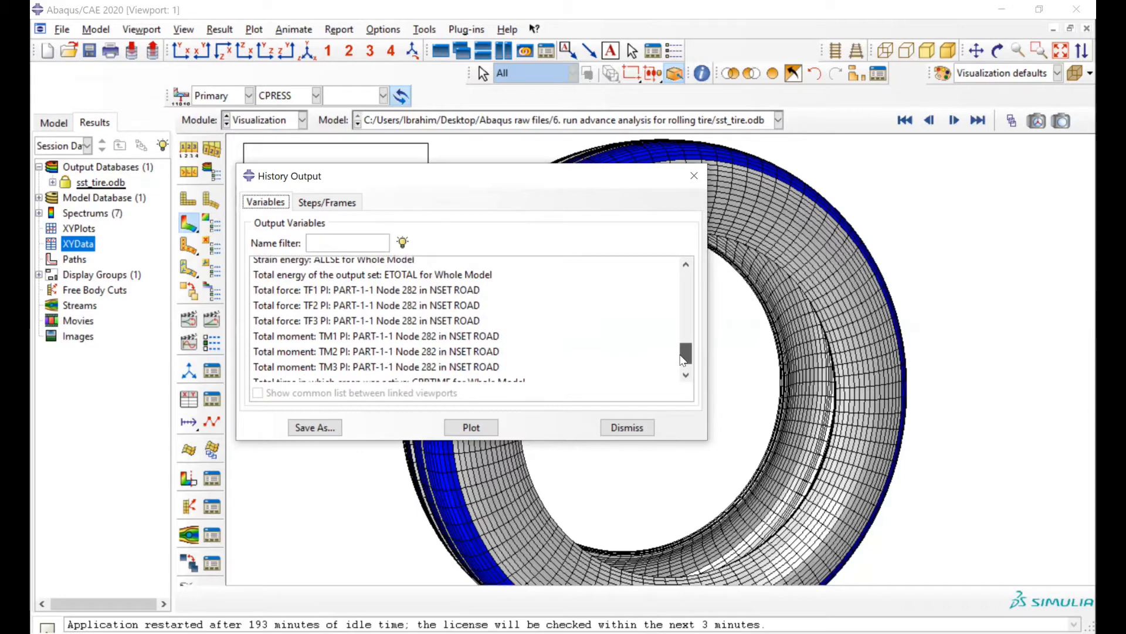
{"action": "left_click", "coordinate": [424, 322]}
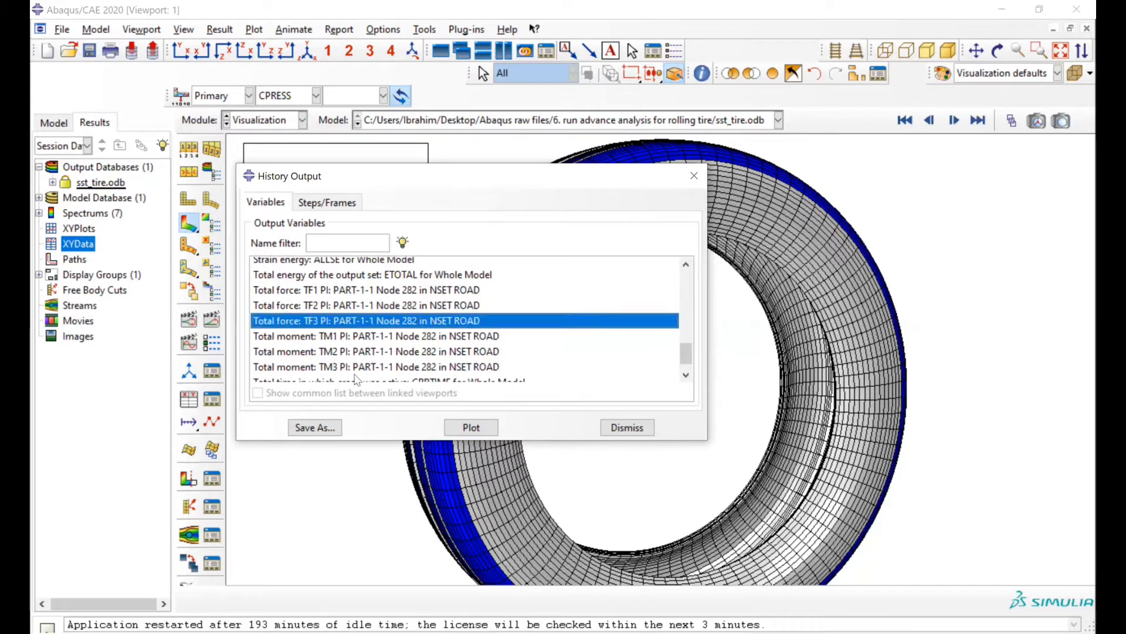
{"action": "left_click", "coordinate": [483, 430]}
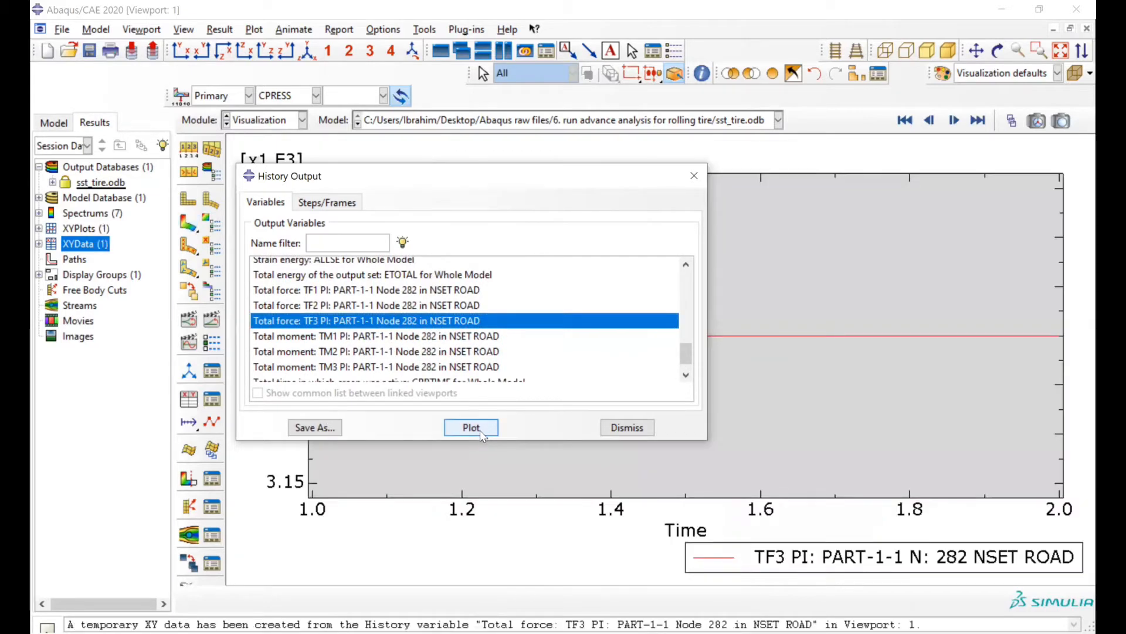
- Plot Spatial displacement U3 together with Total force TF3 at Node 282 in NSET ROAD, and close the history output dialog
{"action": "left_click_drag", "start_coordinate": [688, 352], "coordinate": [701, 334]}
{"action": "left_click", "coordinate": [424, 328]}
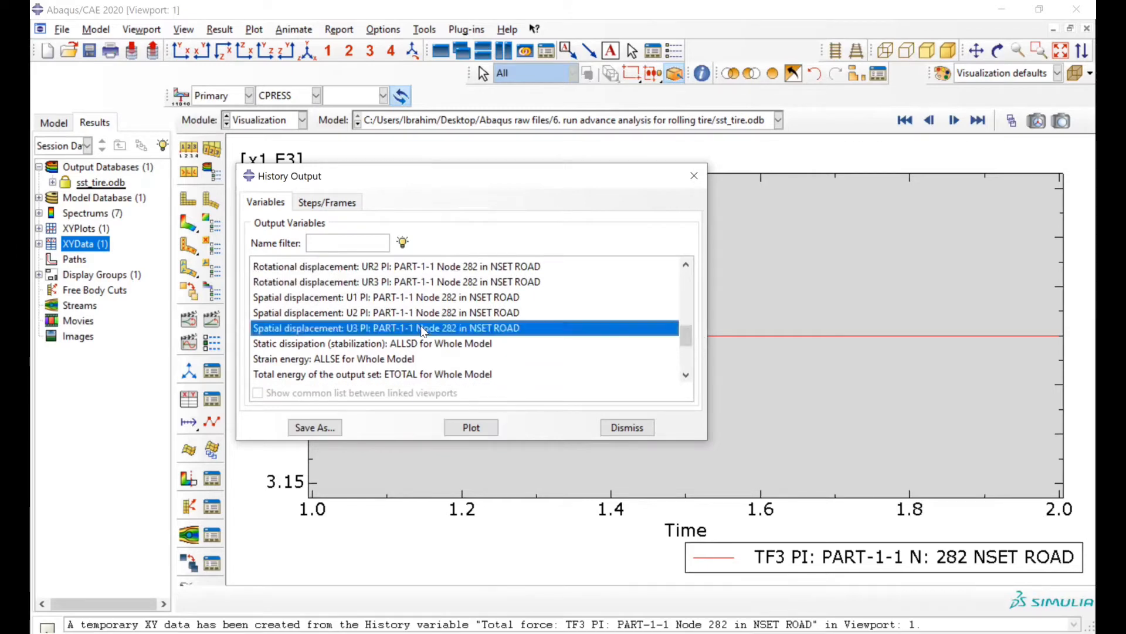
{"action": "left_click", "coordinate": [485, 432]}
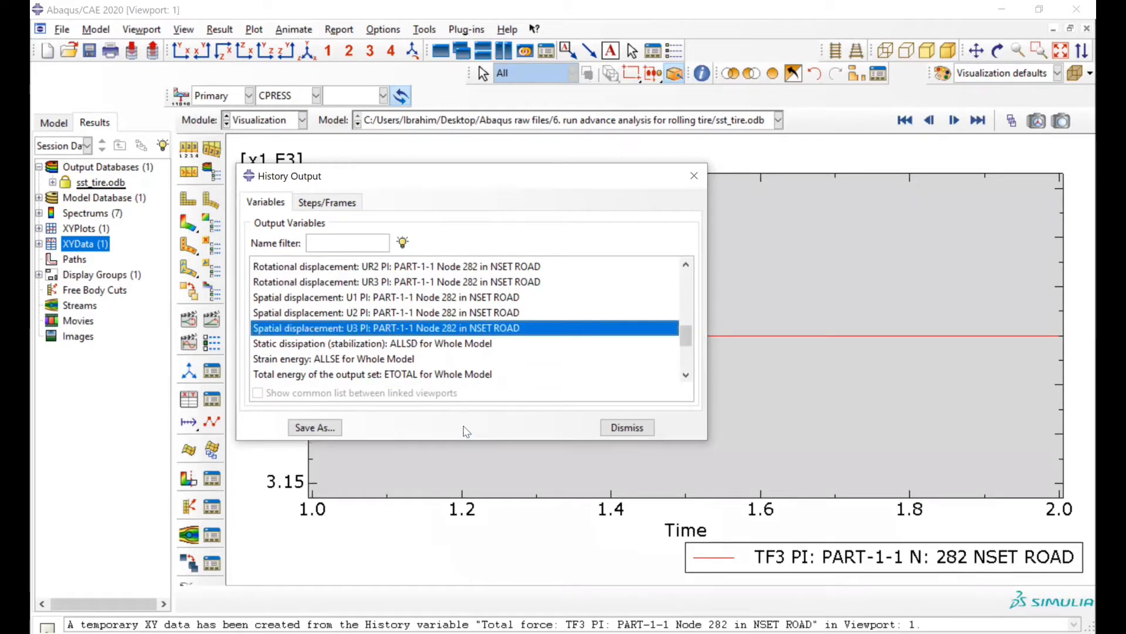
{"action": "left_click_drag", "start_coordinate": [689, 342], "coordinate": [689, 350]}
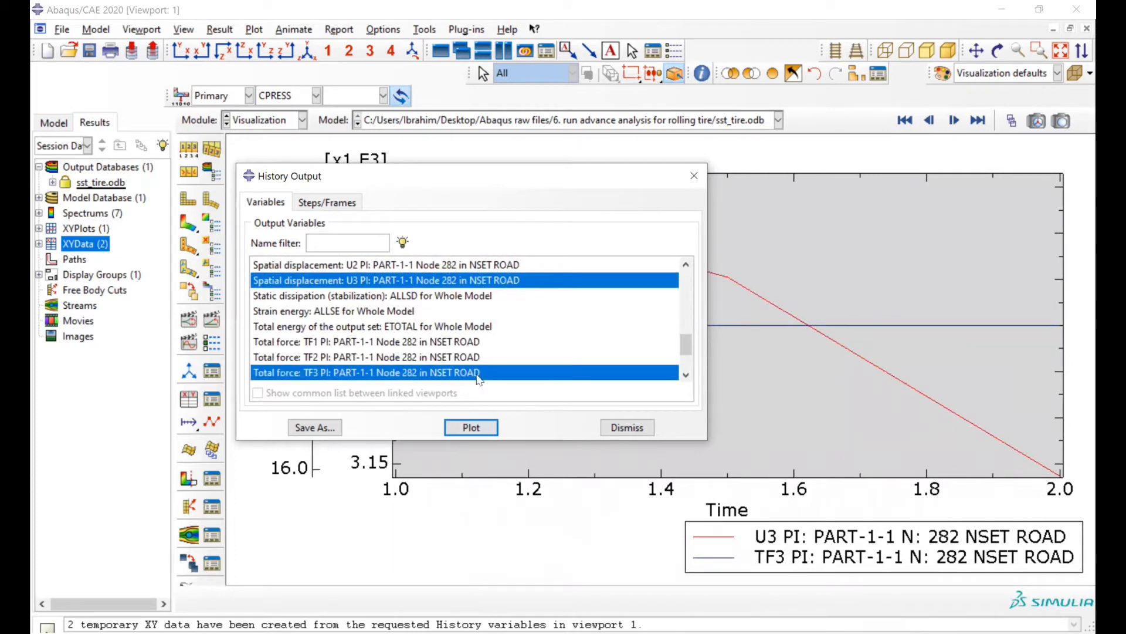
{"action": "left_click", "coordinate": [481, 427]}
{"action": "left_click", "coordinate": [620, 429]}
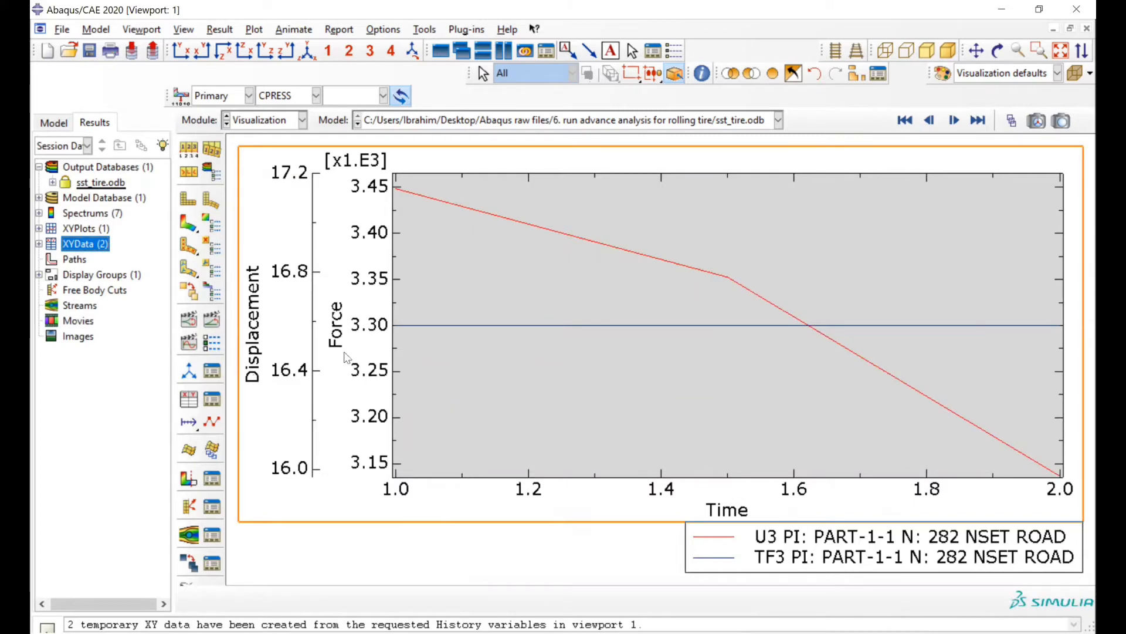
- Open the axis options for the Displacement axis, try the logarithmic scale and restore the linear scale
{"action": "left_click", "coordinate": [270, 336]}
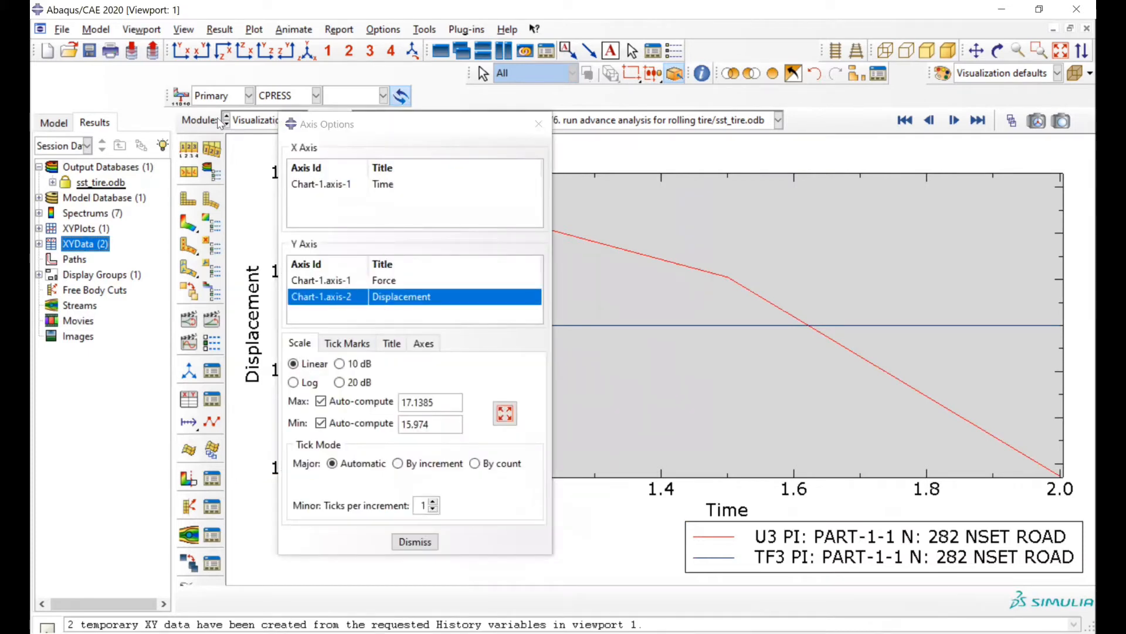
{"action": "left_click_drag", "start_coordinate": [317, 124], "coordinate": [129, 123]}
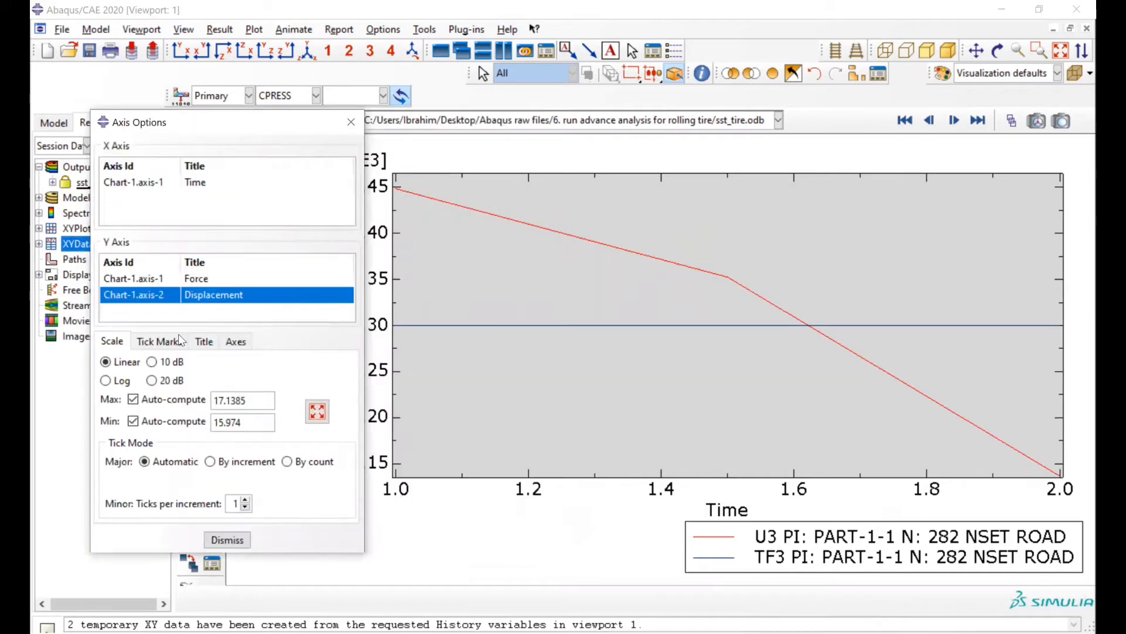
{"action": "left_click", "coordinate": [107, 381]}
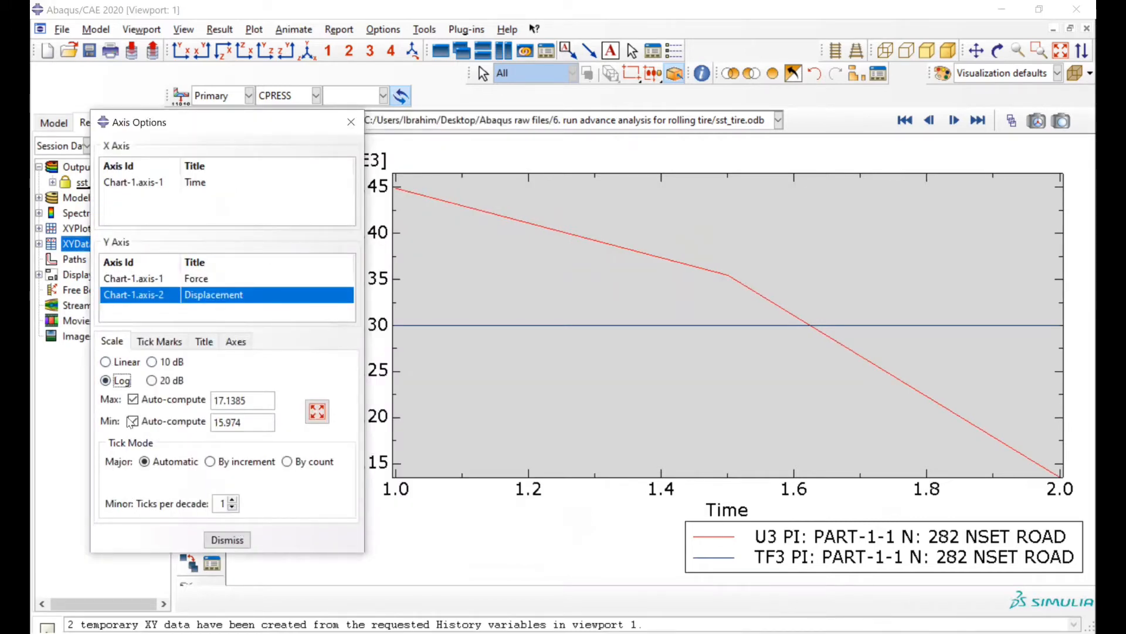
{"action": "left_click", "coordinate": [106, 362]}
- Try different tick mark lengths, up to 5, on the Displacement axis
{"action": "left_click", "coordinate": [159, 341]}
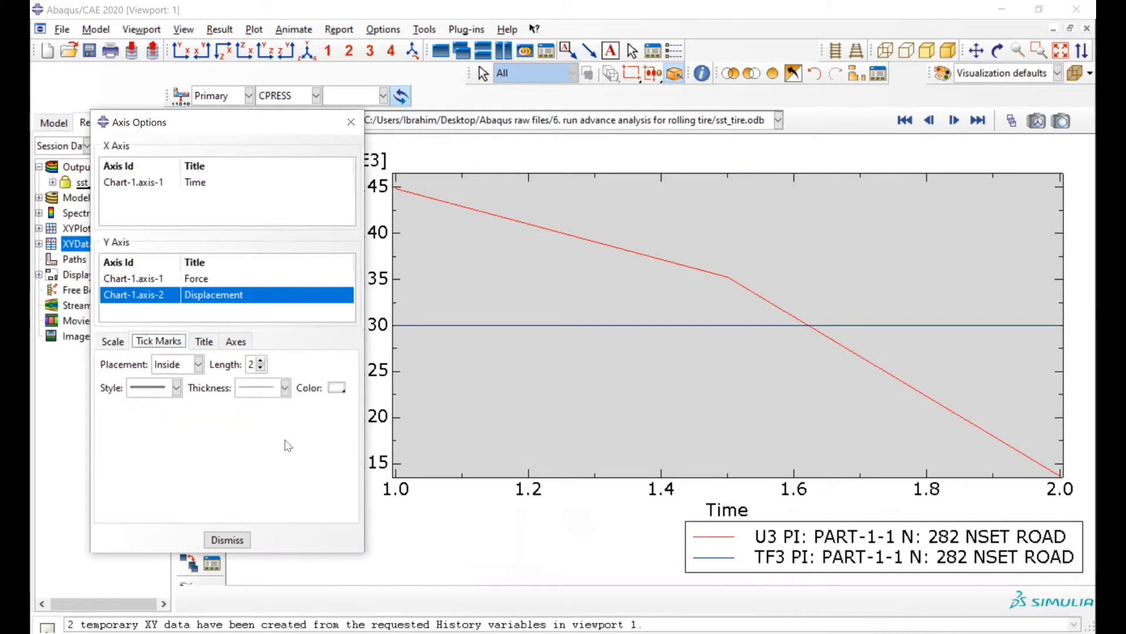
{"action": "left_click", "coordinate": [260, 360]}
{"action": "left_click", "coordinate": [260, 360]}
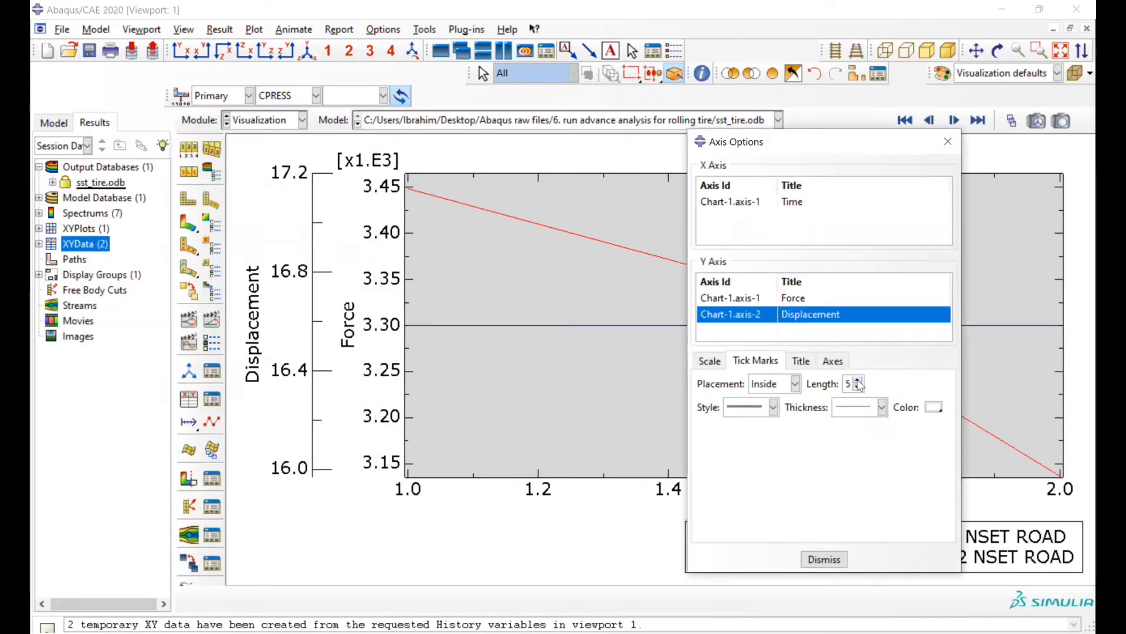
{"action": "left_click", "coordinate": [858, 388]}
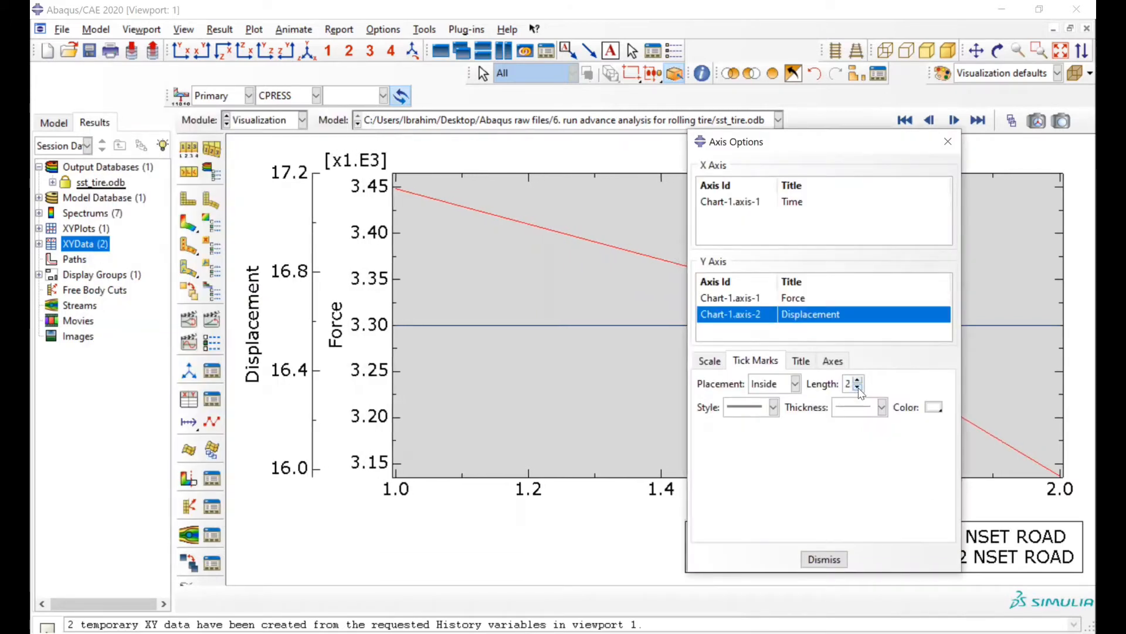
{"action": "left_click", "coordinate": [858, 388]}
- Change the title of the Displacement axis to Displacement (mm)
{"action": "left_click", "coordinate": [801, 361]}
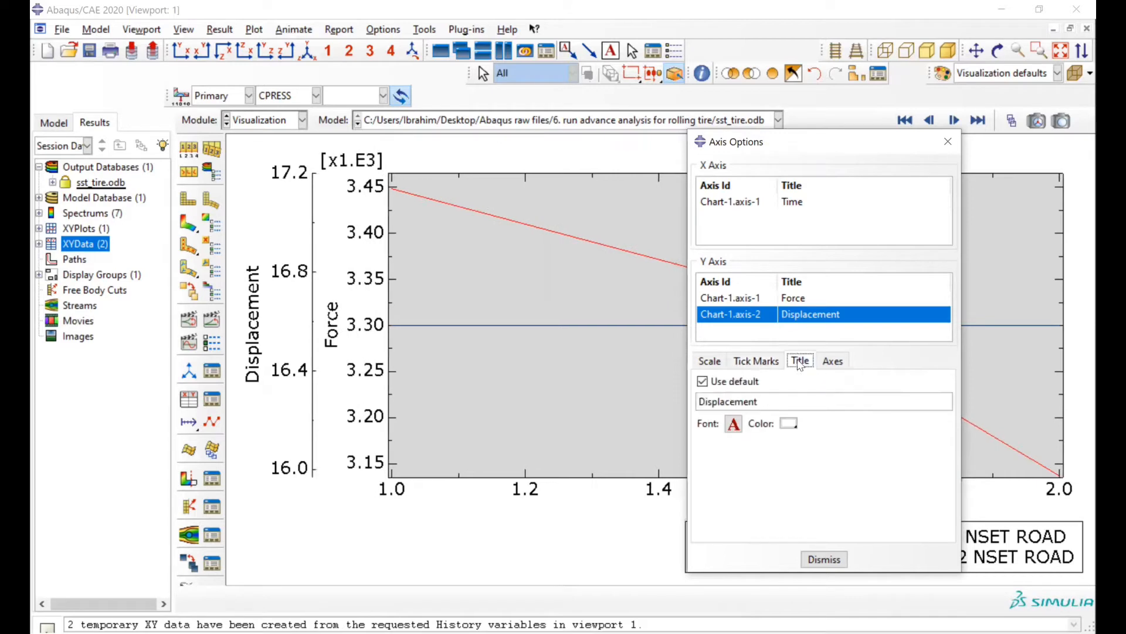
{"action": "left_click", "coordinate": [768, 407]}
{"action": "type", "text": "(mm)"}
{"action": "left_click", "coordinate": [833, 361]}
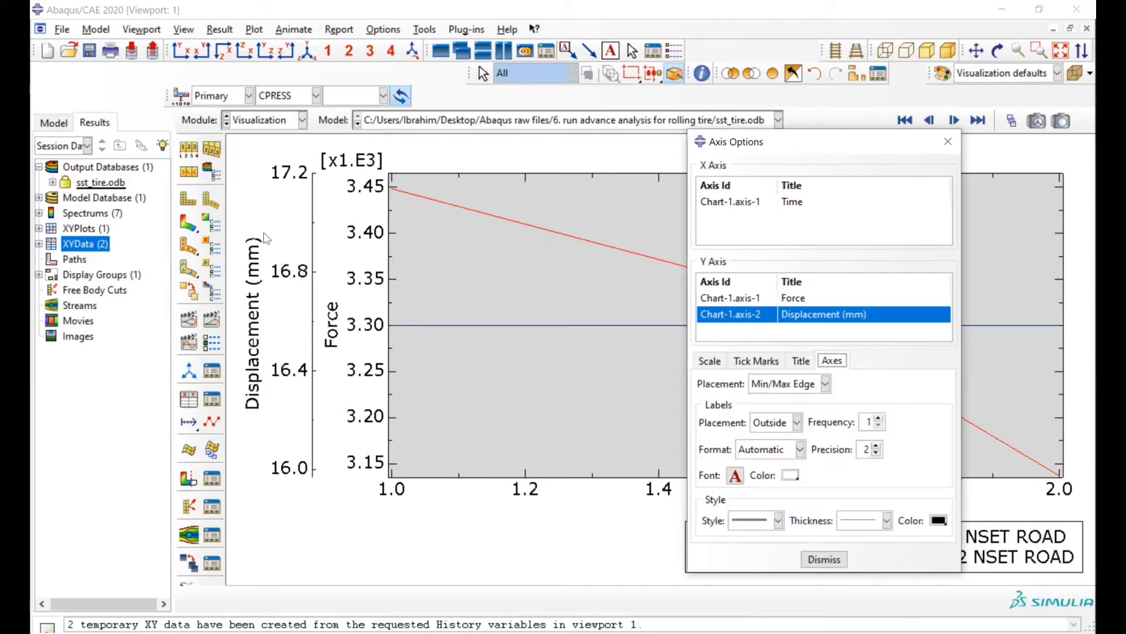
- Change the title of the Force axis to Force (N)
{"action": "left_click", "coordinate": [812, 302]}
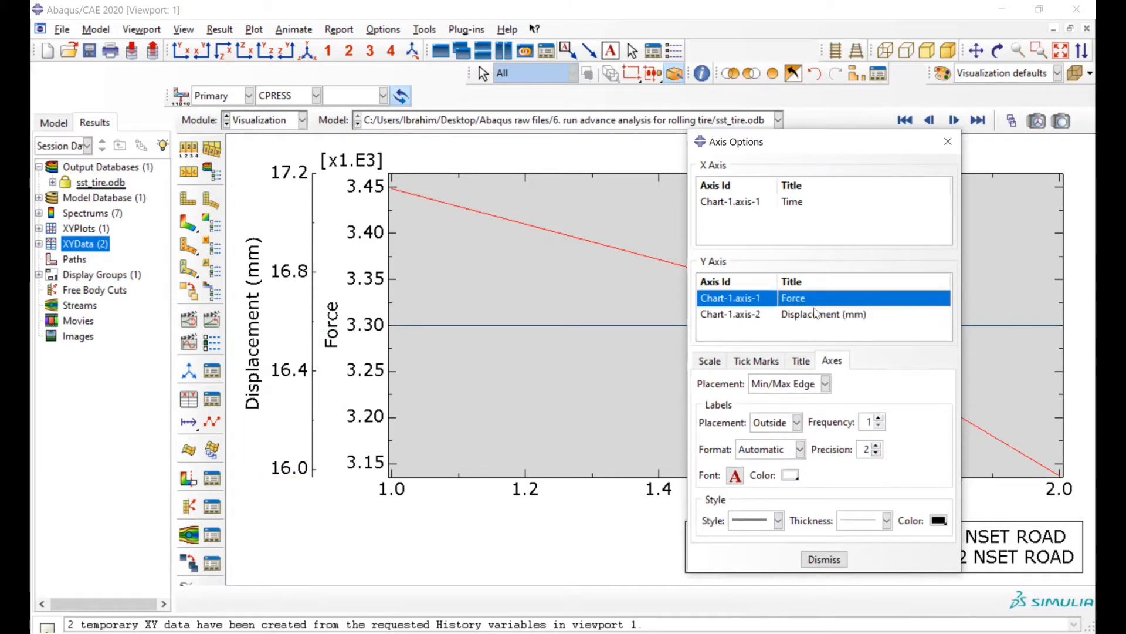
{"action": "left_click", "coordinate": [796, 364]}
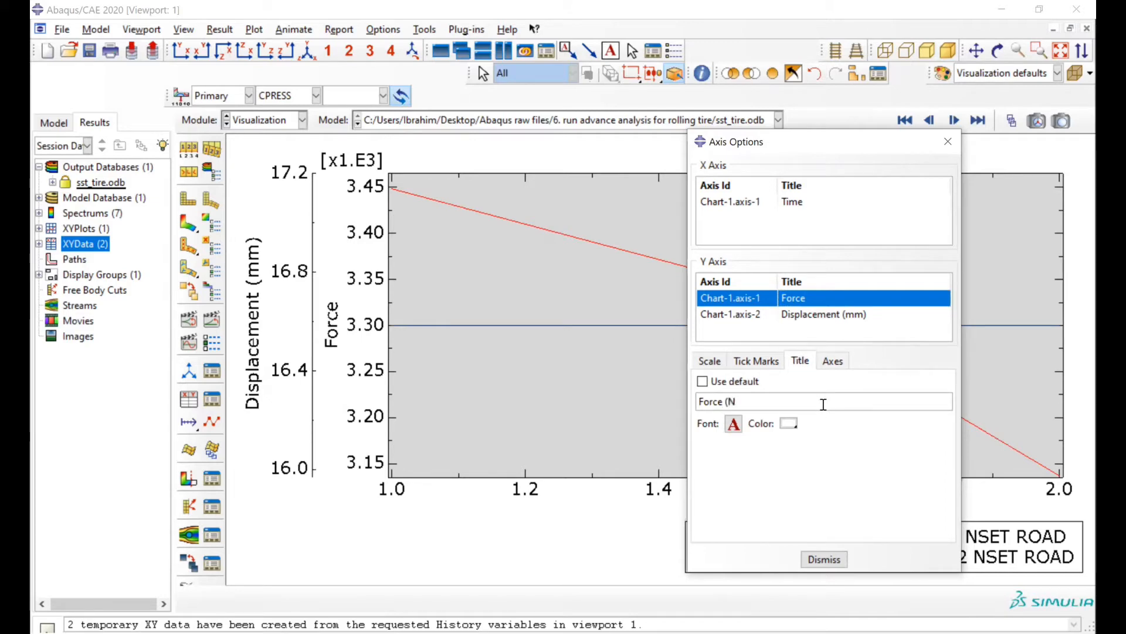
{"action": "left_click", "coordinate": [772, 366]}
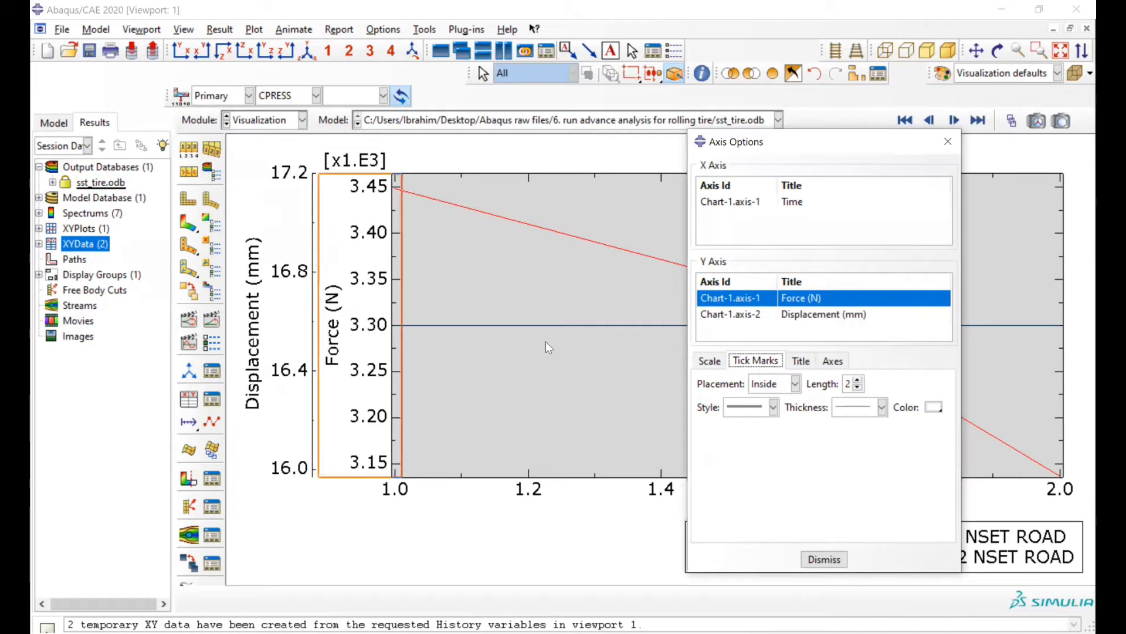
- Change the title of the X axis to Time (Sec) and close the axis options
{"action": "left_click", "coordinate": [730, 205]}
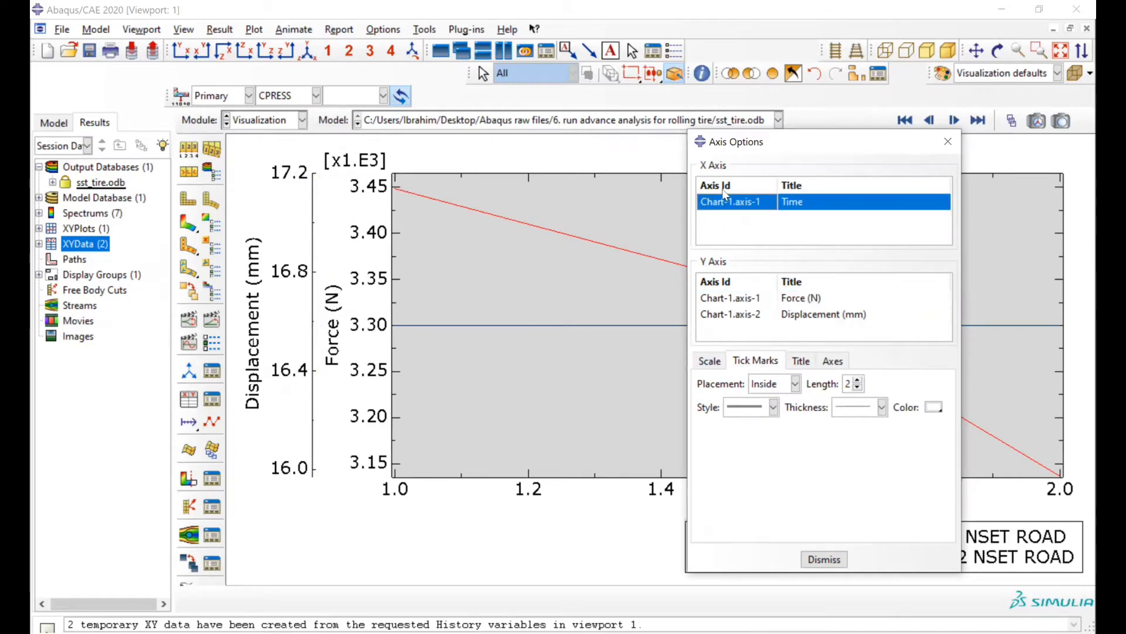
{"action": "left_click", "coordinate": [735, 301]}
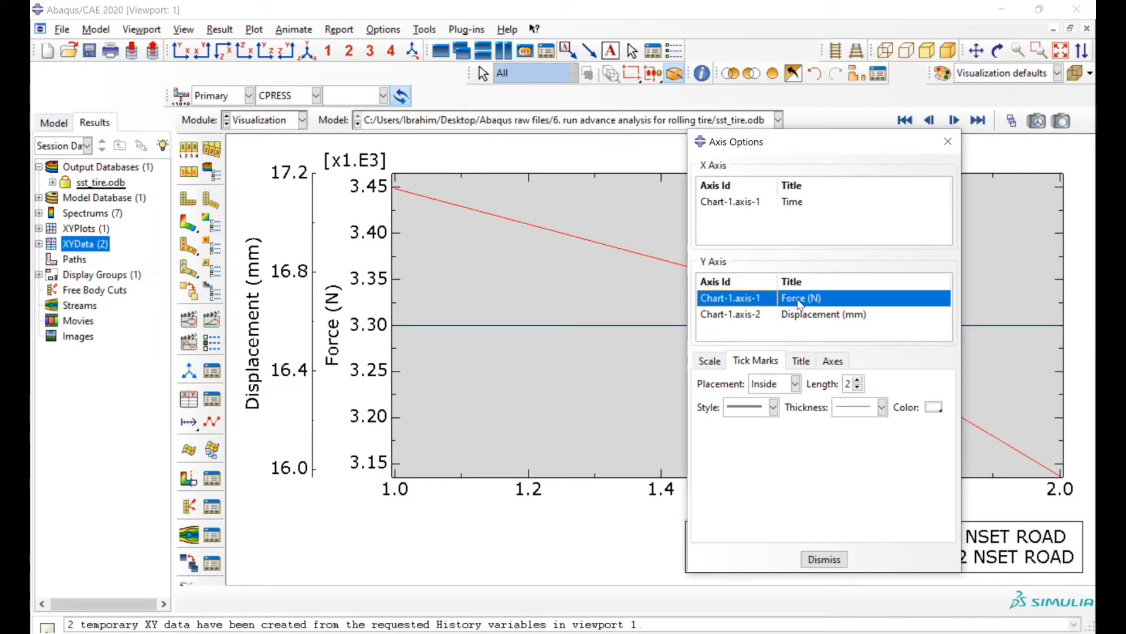
{"action": "left_click", "coordinate": [793, 210]}
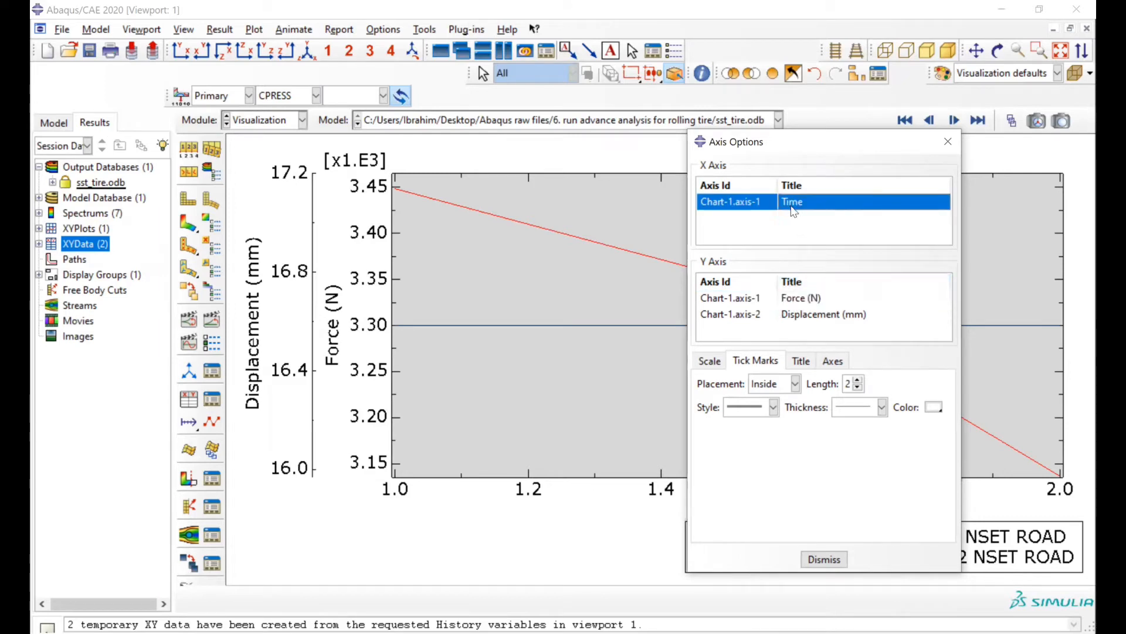
{"action": "left_click", "coordinate": [812, 362]}
{"action": "left_click", "coordinate": [747, 404]}
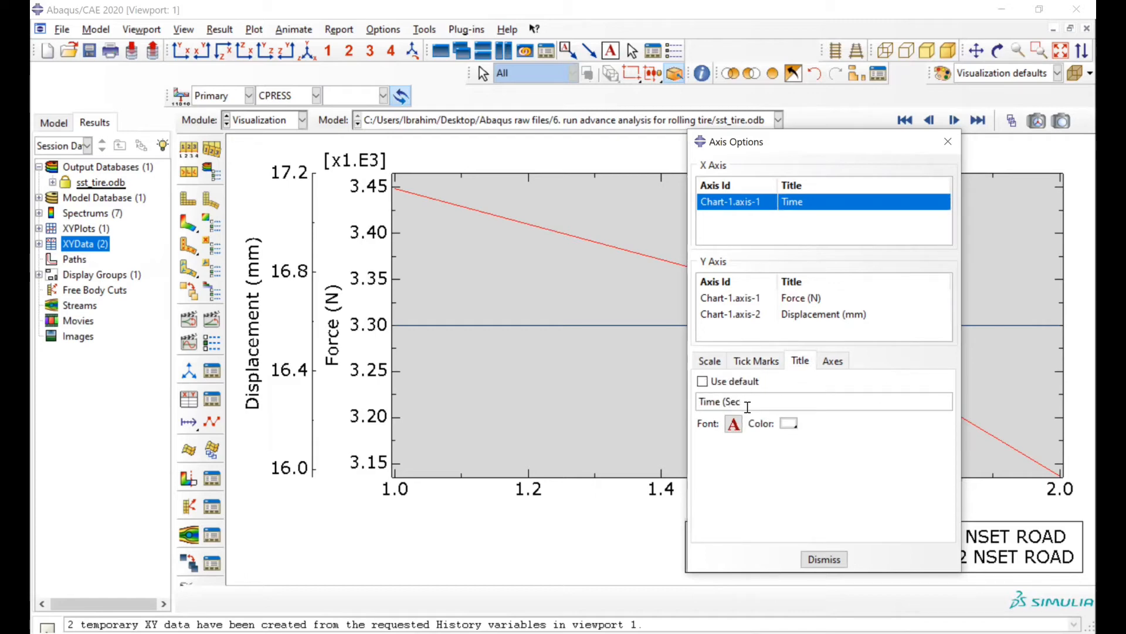
{"action": "type", "text": "(Sec)"}
{"action": "left_click", "coordinate": [755, 360]}
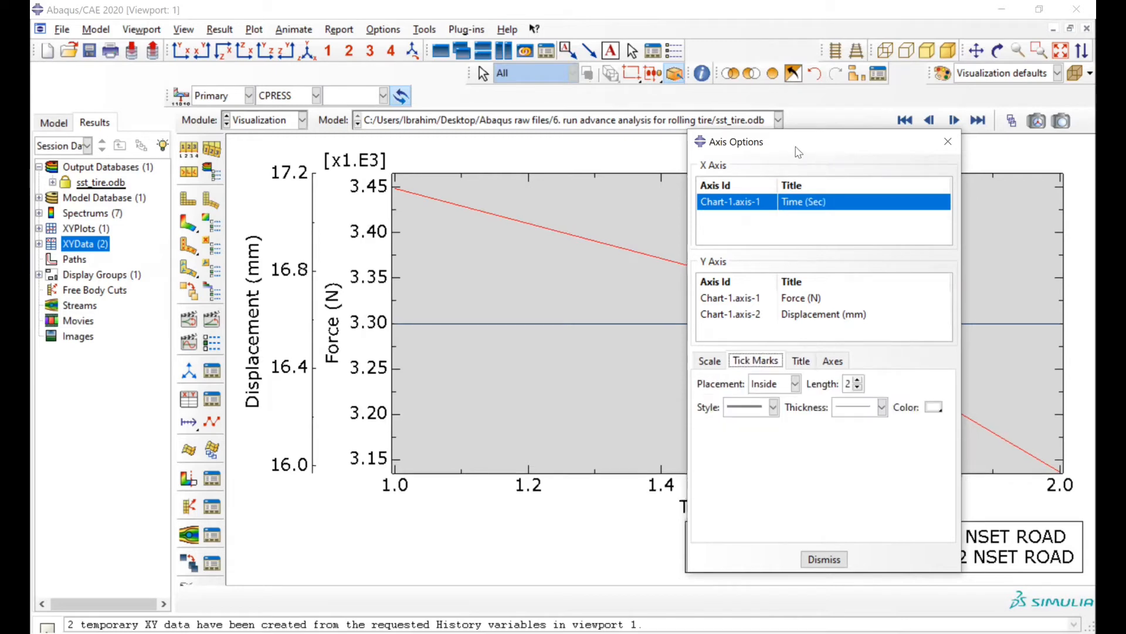
{"action": "left_click_drag", "start_coordinate": [798, 153], "coordinate": [167, 162]}
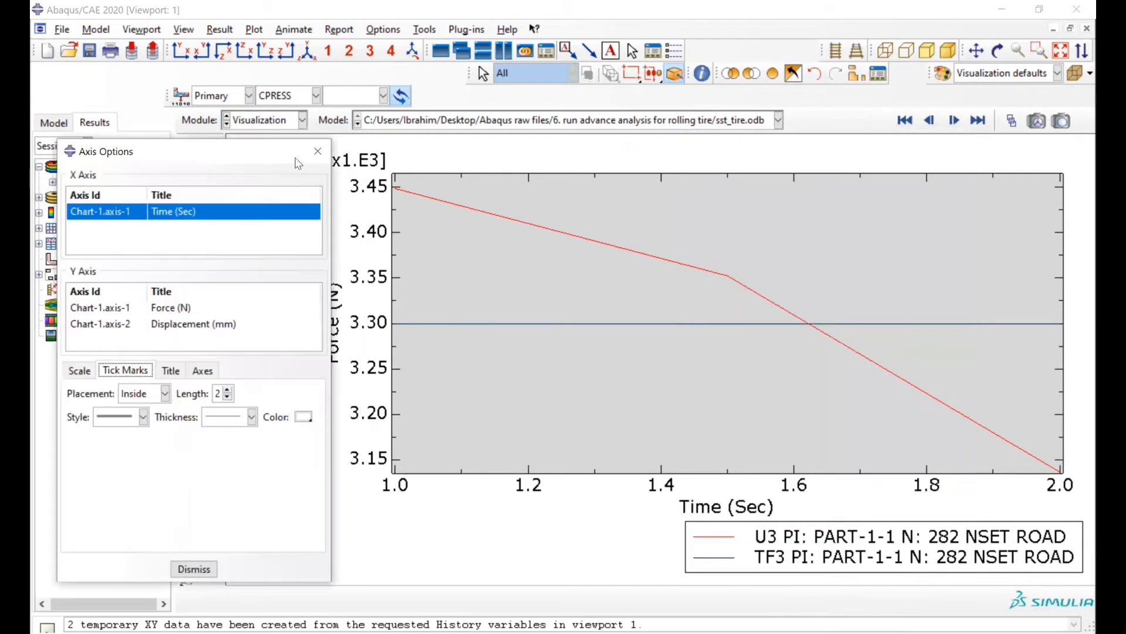
{"action": "left_click", "coordinate": [196, 569]}
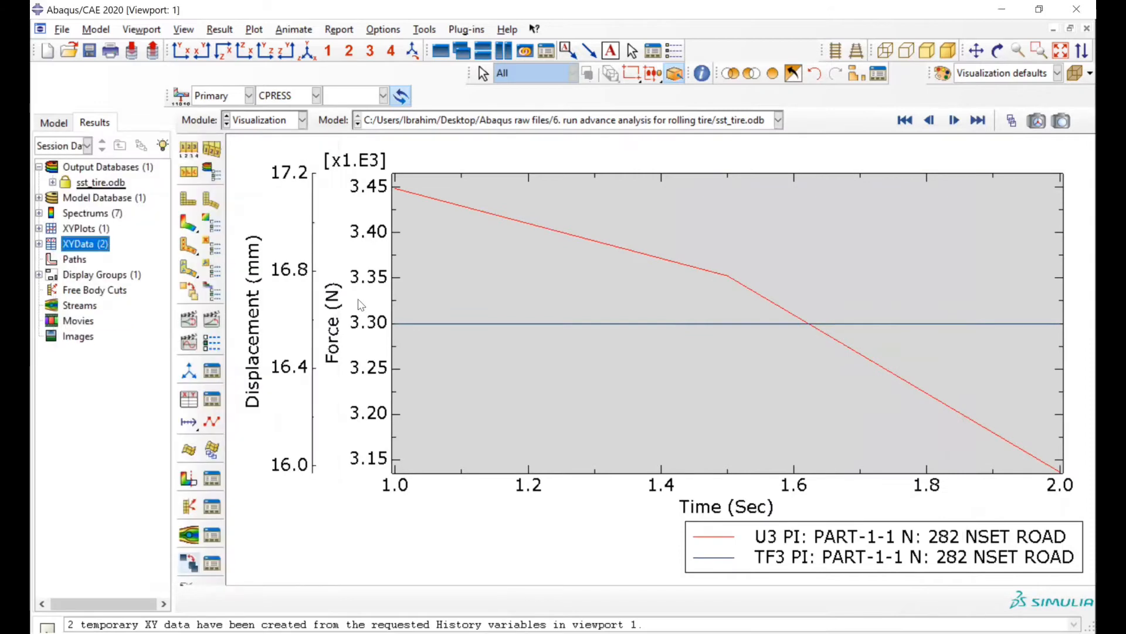
- Open the output database half_tire.odb
{"action": "left_click", "coordinate": [75, 260]}
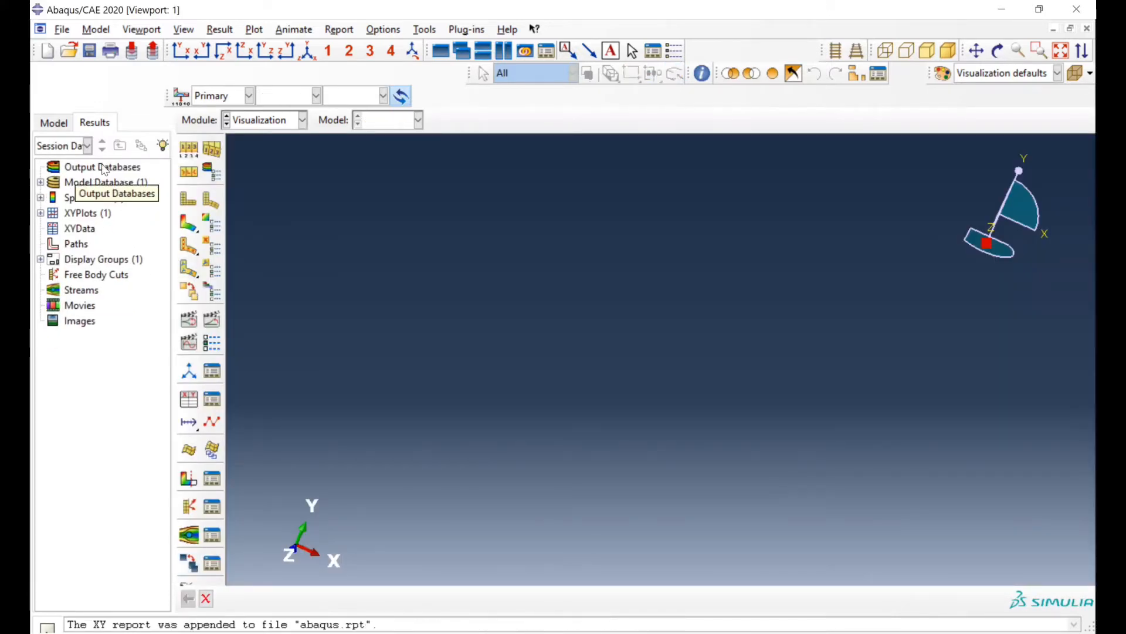
{"action": "left_click", "coordinate": [106, 167]}
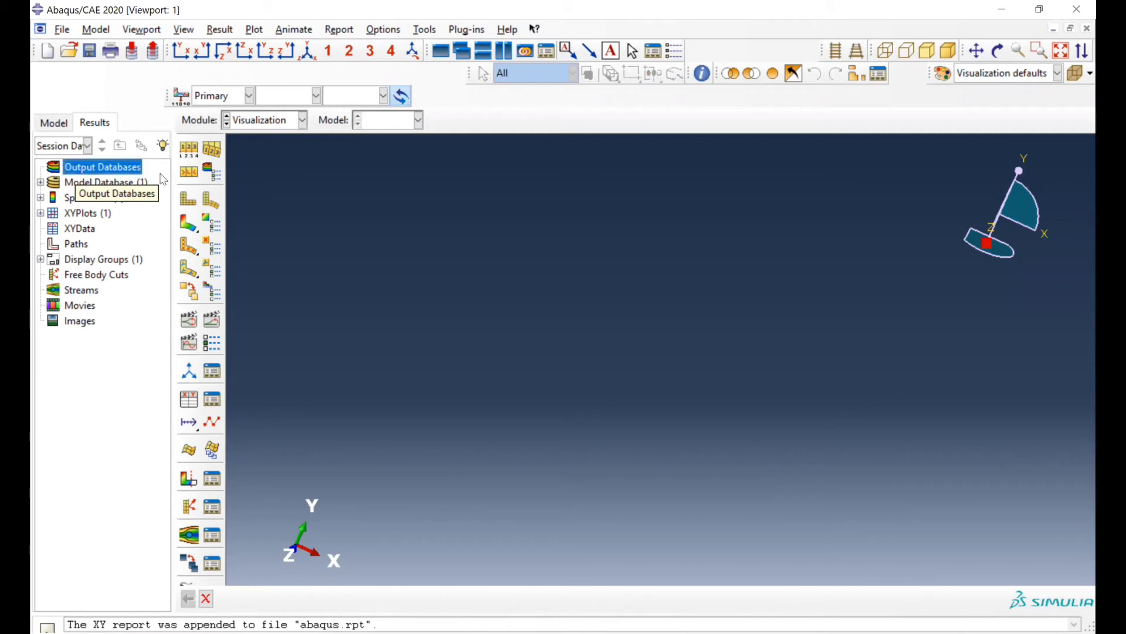
{"action": "left_click", "coordinate": [406, 294]}
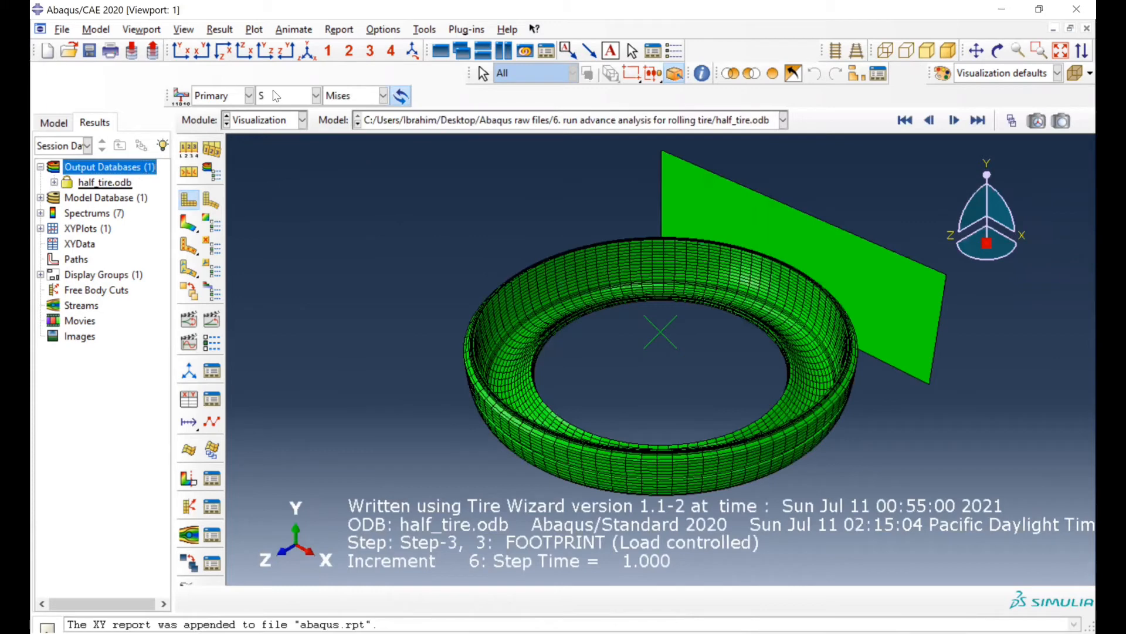
- Display the displacement U contours on the deformed half tire
{"action": "left_click", "coordinate": [275, 95]}
{"action": "left_click", "coordinate": [276, 285]}
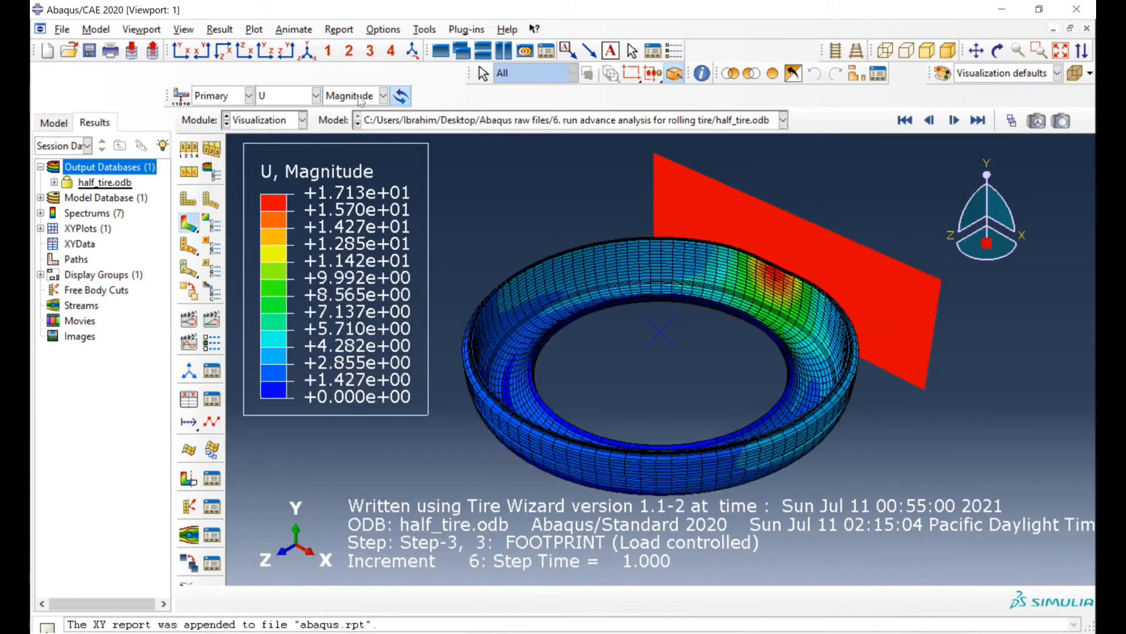
- Set the contoured displacement component of the half tire to U3
{"action": "left_click", "coordinate": [359, 98]}
{"action": "left_click", "coordinate": [332, 159]}
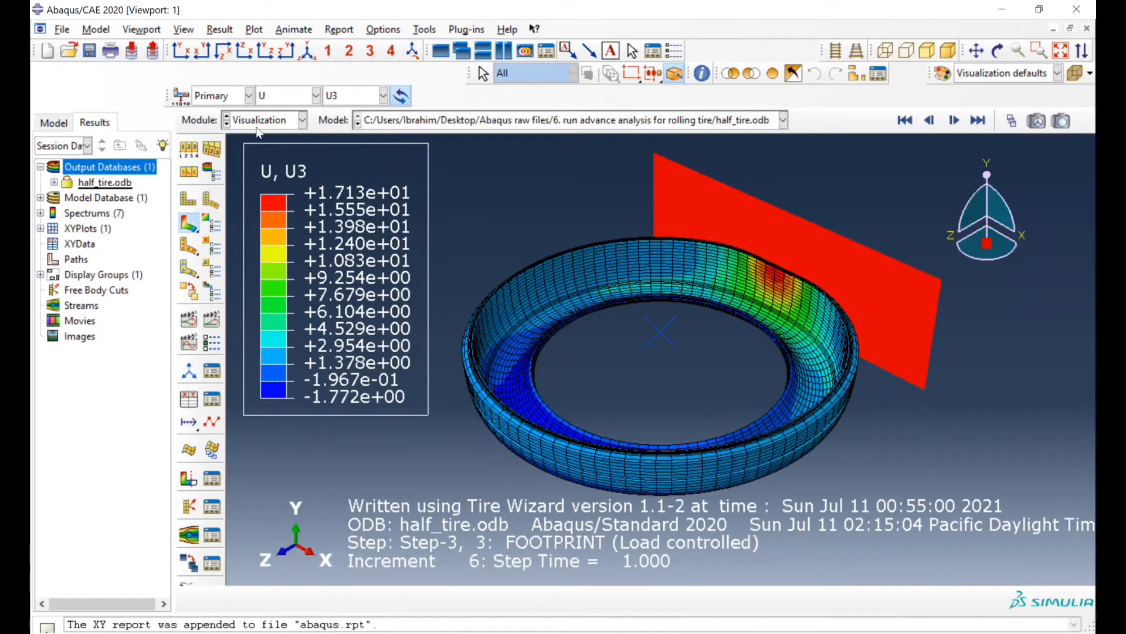
- Try to remove the ROAD_SURF instance of half_tire.odb from the display
{"action": "left_click", "coordinate": [54, 183]}
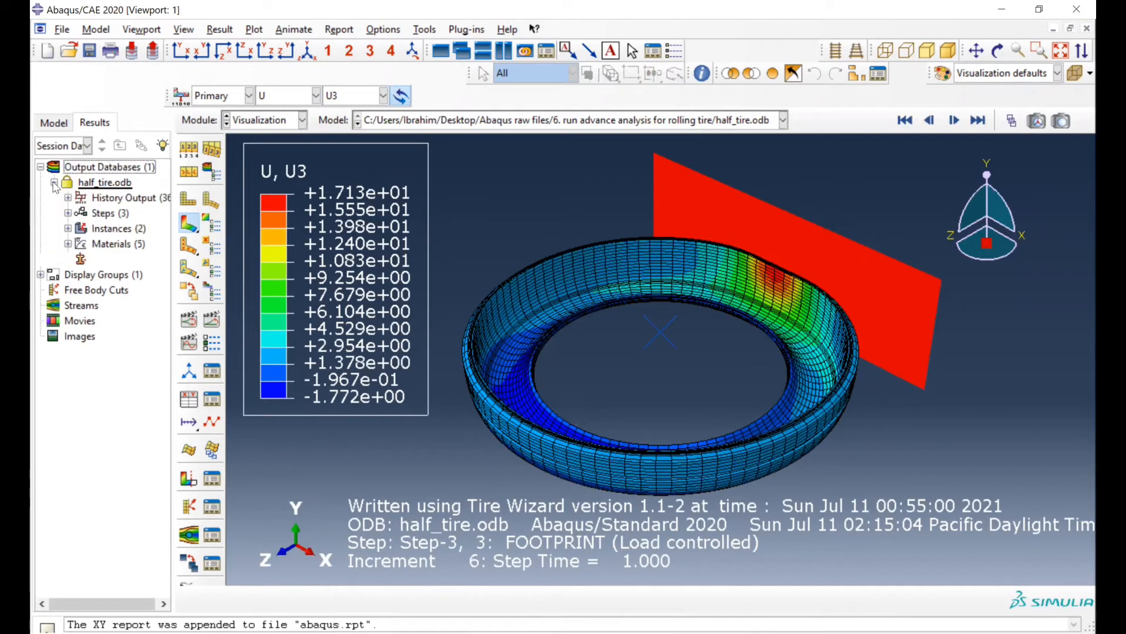
{"action": "left_click", "coordinate": [68, 228]}
{"action": "left_click", "coordinate": [106, 260]}
{"action": "right_click", "coordinate": [106, 261]}
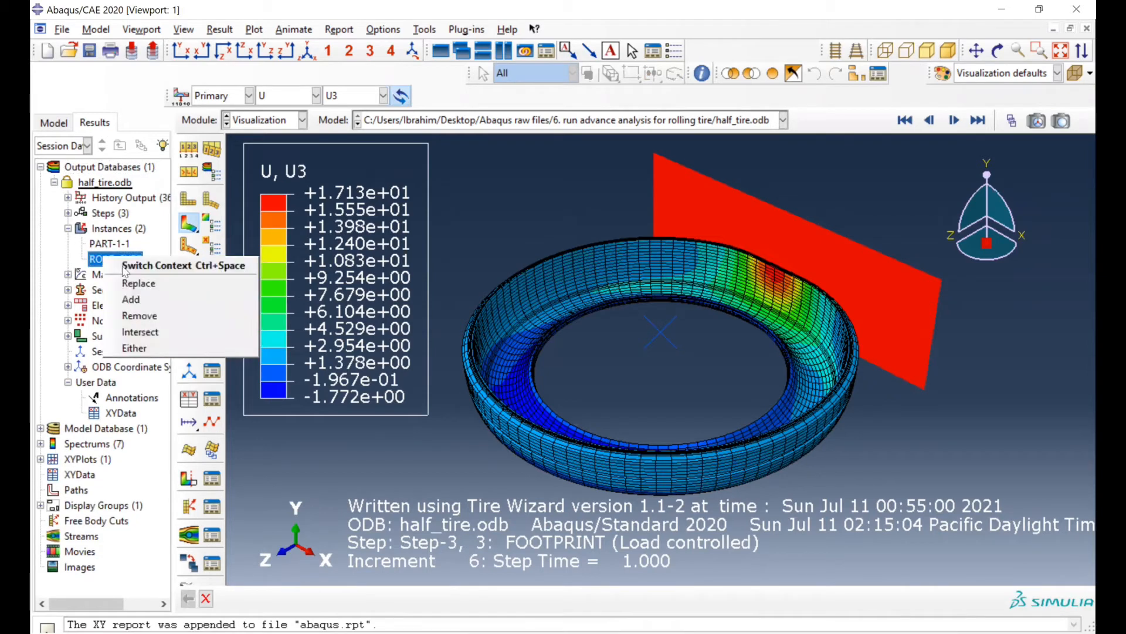
{"action": "left_click", "coordinate": [151, 312]}
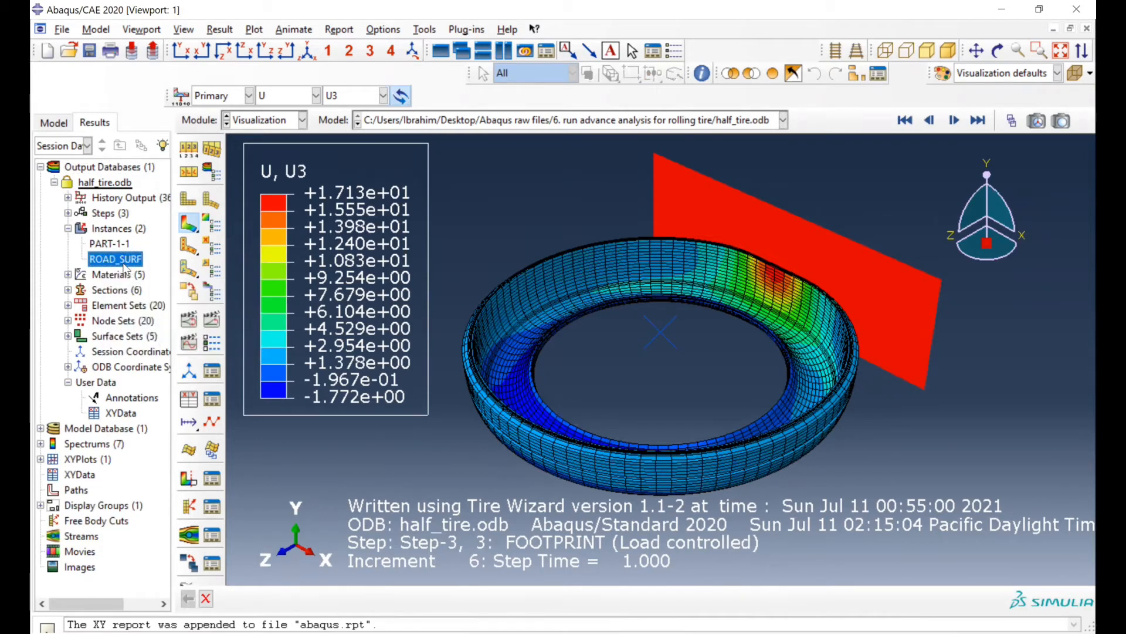
- Try the Add display operation on the PART-1-1 instance and the Either operation on ROAD_SURF
{"action": "left_click", "coordinate": [109, 244]}
{"action": "right_click", "coordinate": [112, 246]}
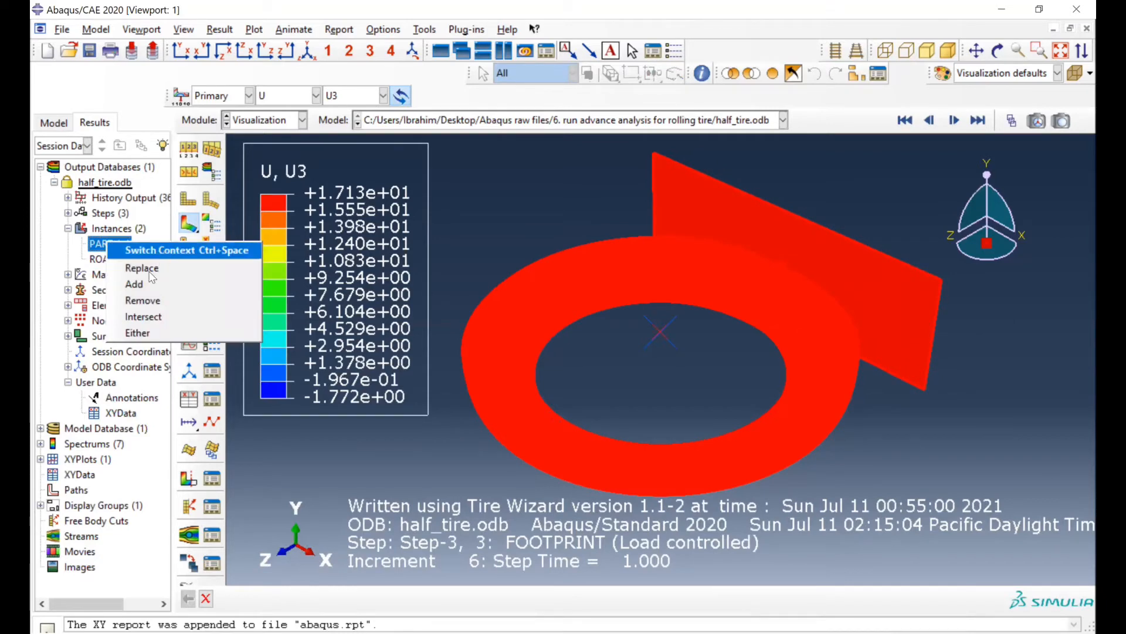
{"action": "left_click", "coordinate": [135, 283]}
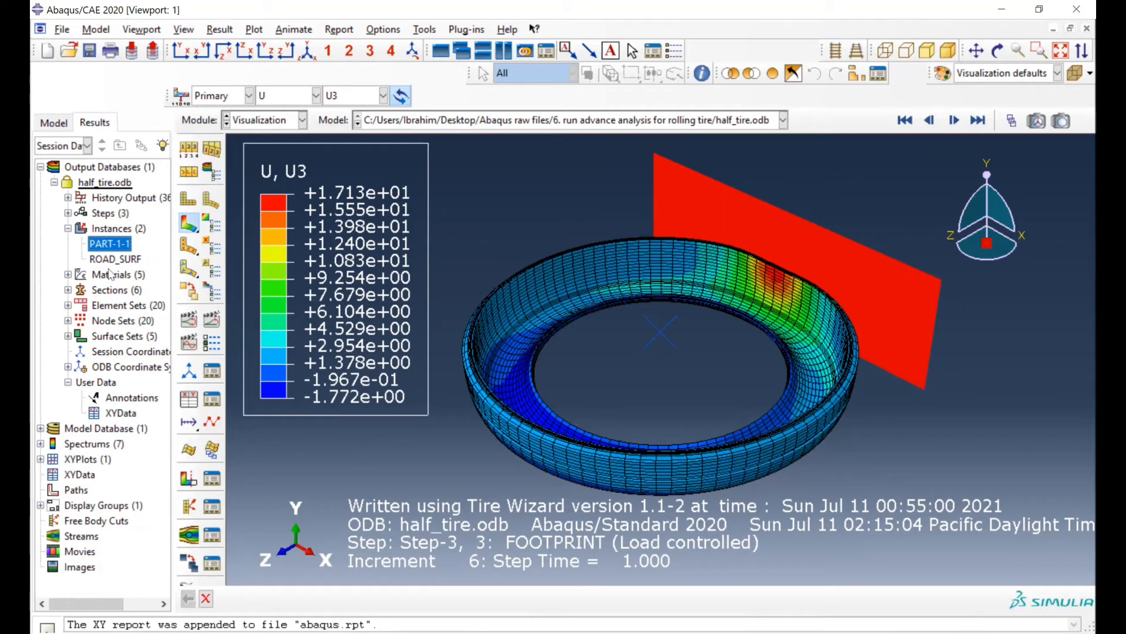
{"action": "left_click", "coordinate": [114, 262]}
{"action": "right_click", "coordinate": [114, 265]}
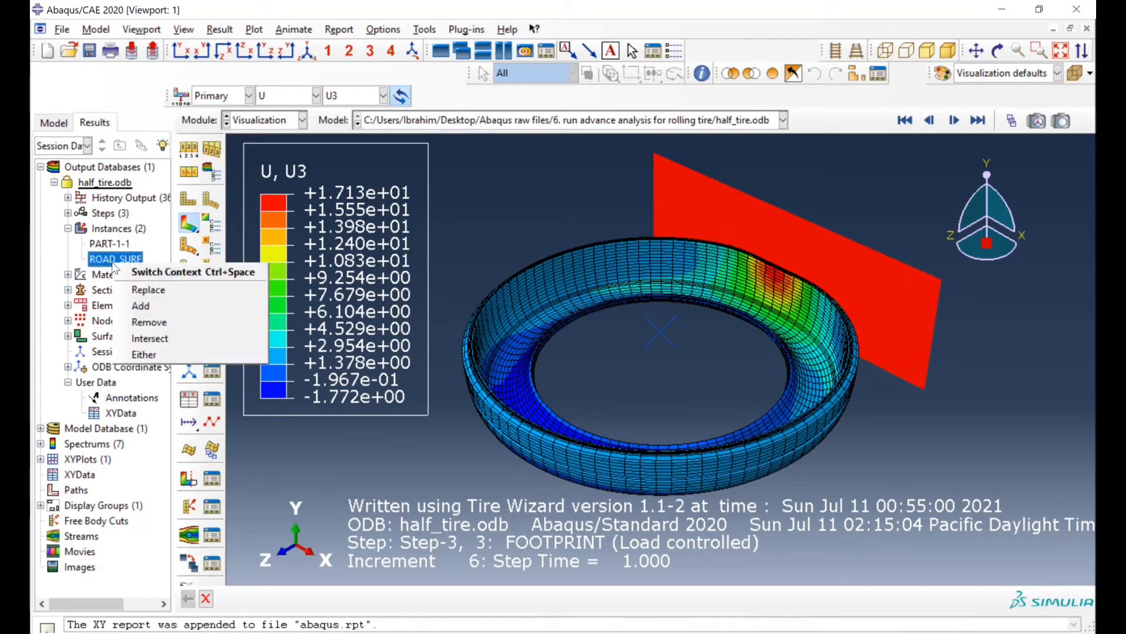
{"action": "left_click", "coordinate": [153, 350]}
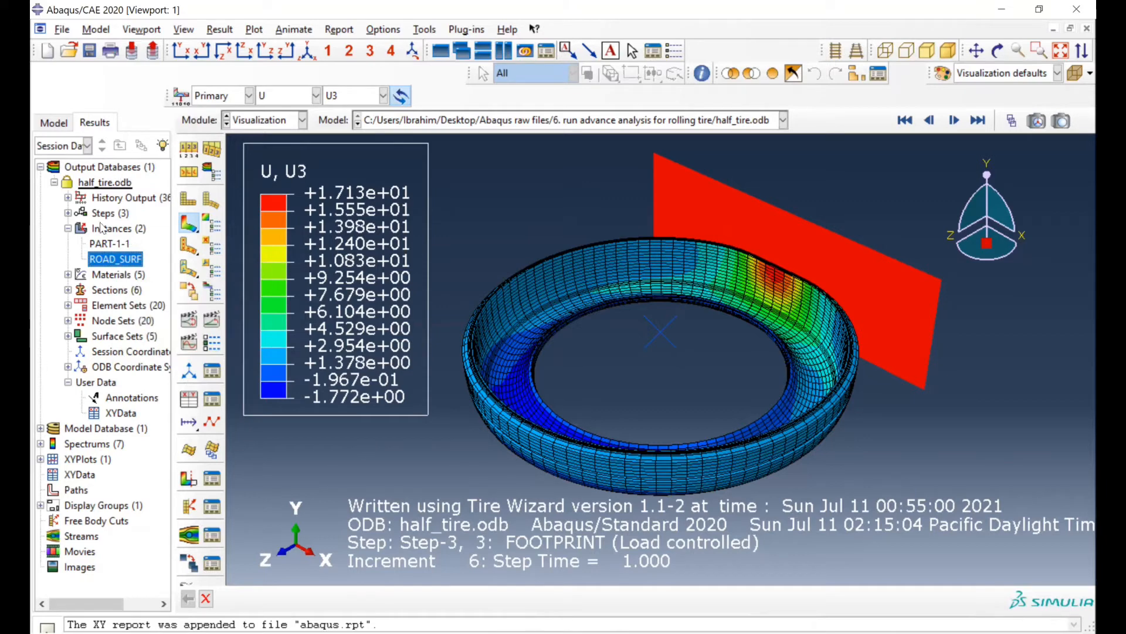
{"action": "left_click", "coordinate": [68, 229]}
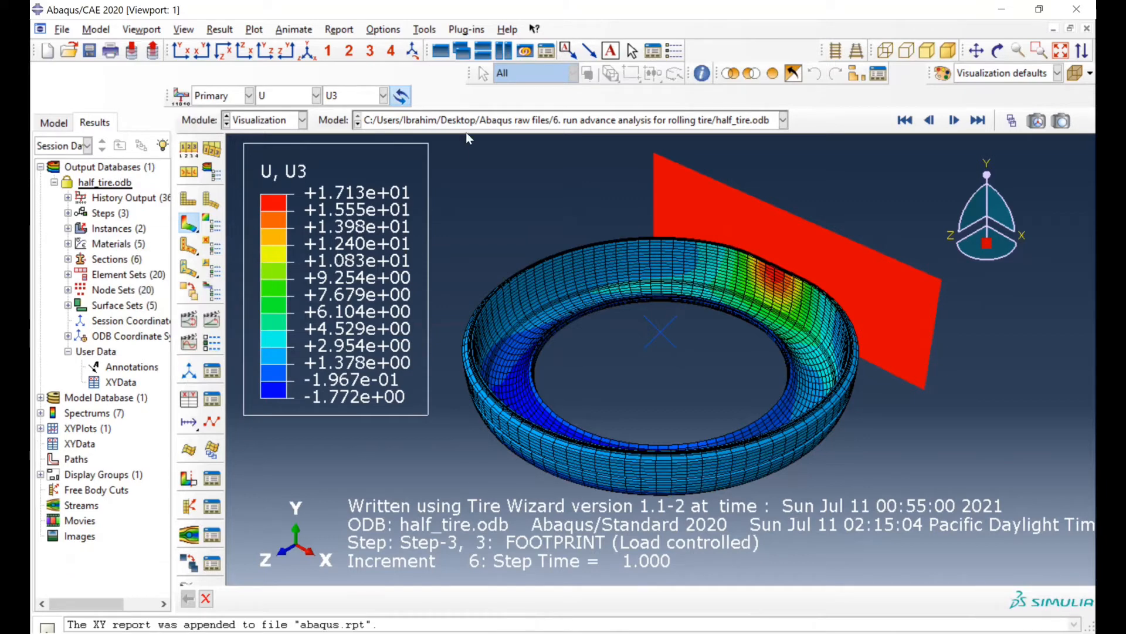
- Examine the U3 contours up close on the tire's inner surface at the contact region with the road
{"action": "left_click", "coordinate": [224, 52]}
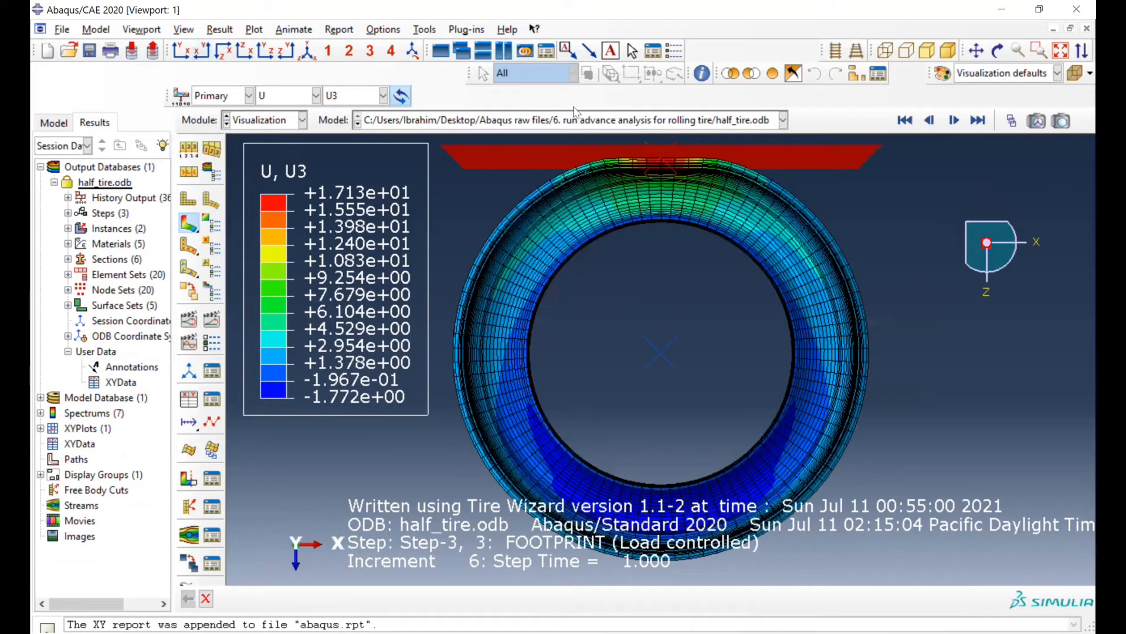
{"action": "left_click", "coordinate": [998, 51]}
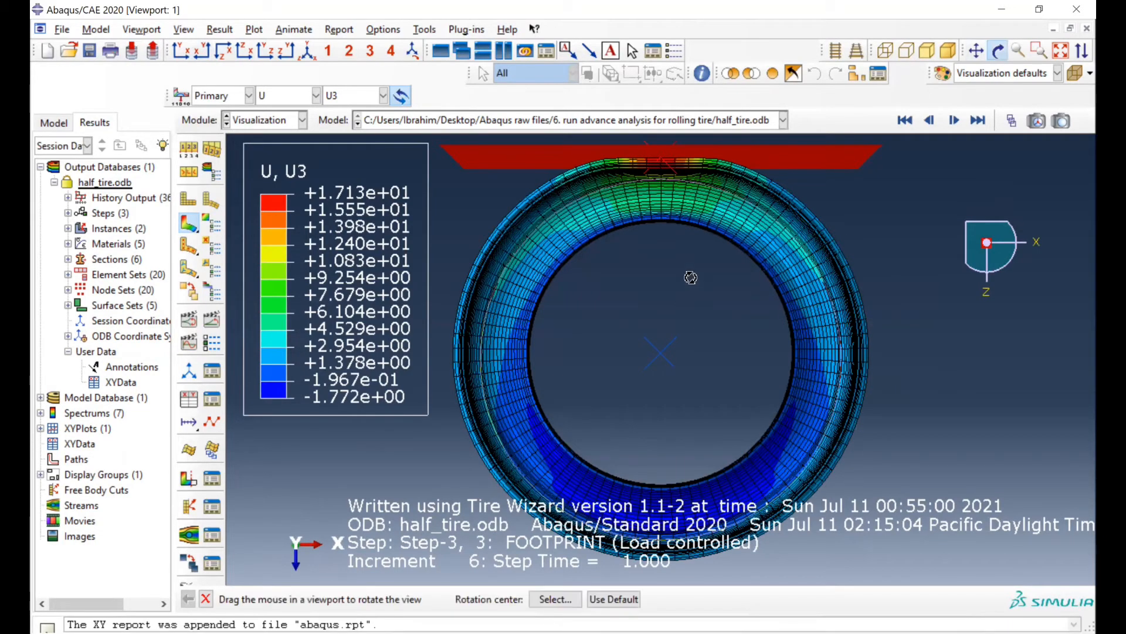
{"action": "left_click_drag", "start_coordinate": [691, 278], "coordinate": [656, 240]}
{"action": "scroll", "coordinate": [677, 275], "scroll_direction": "up", "scroll_amount": 6}
{"action": "left_click_drag", "start_coordinate": [1032, 403], "coordinate": [1001, 343]}
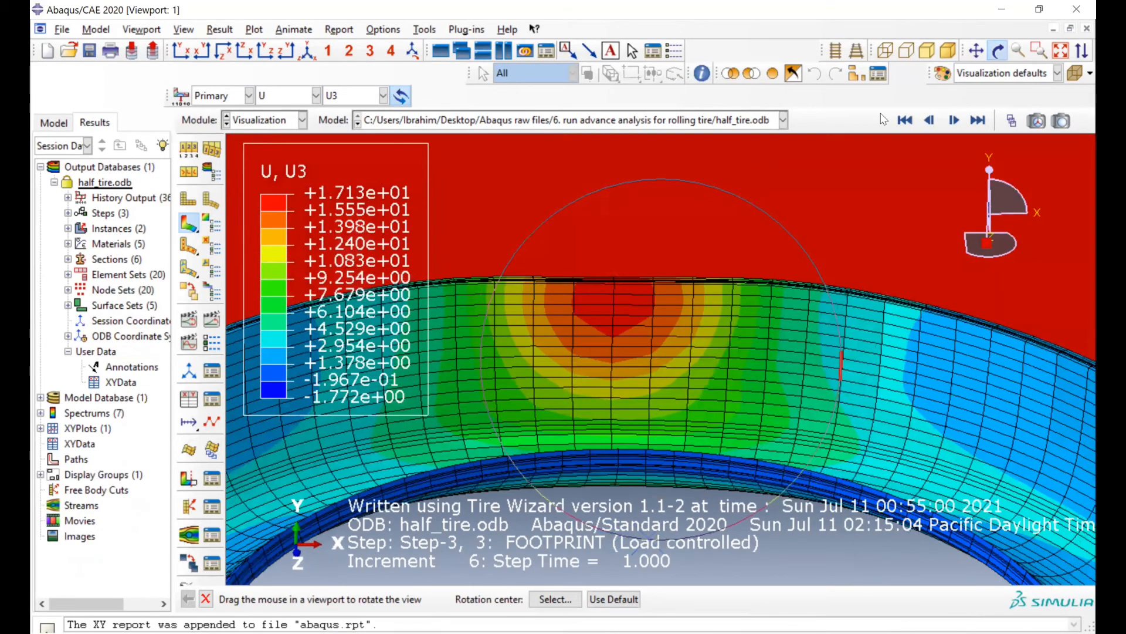
{"action": "left_click", "coordinate": [976, 51]}
{"action": "left_click_drag", "start_coordinate": [792, 327], "coordinate": [805, 330]}
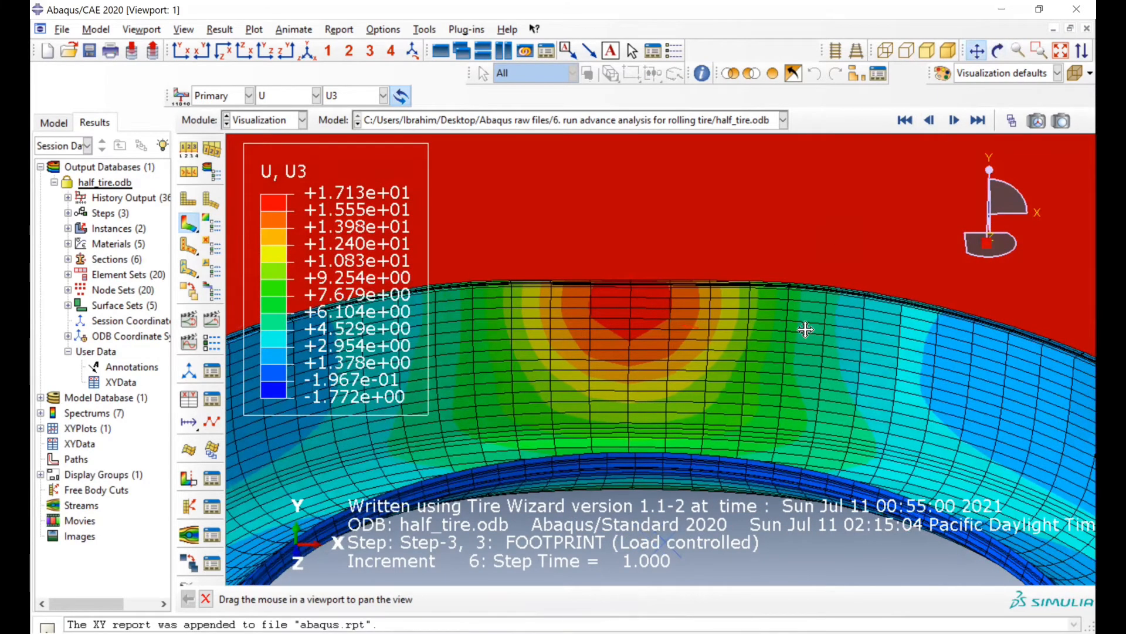
{"action": "left_click_drag", "start_coordinate": [599, 321], "coordinate": [714, 276]}
{"action": "scroll", "coordinate": [704, 324], "scroll_direction": "up", "scroll_amount": 3}
{"action": "scroll", "coordinate": [722, 300], "scroll_direction": "up", "scroll_amount": 2}
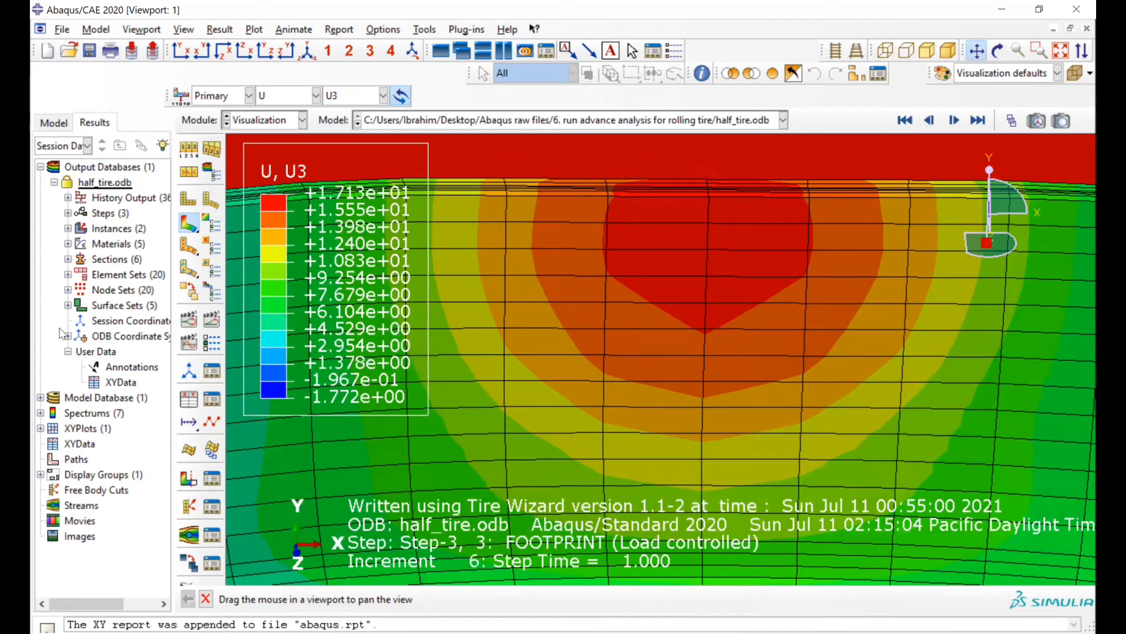
- Create a node list path named "strain at contact region centre"
{"action": "left_click", "coordinate": [54, 182]}
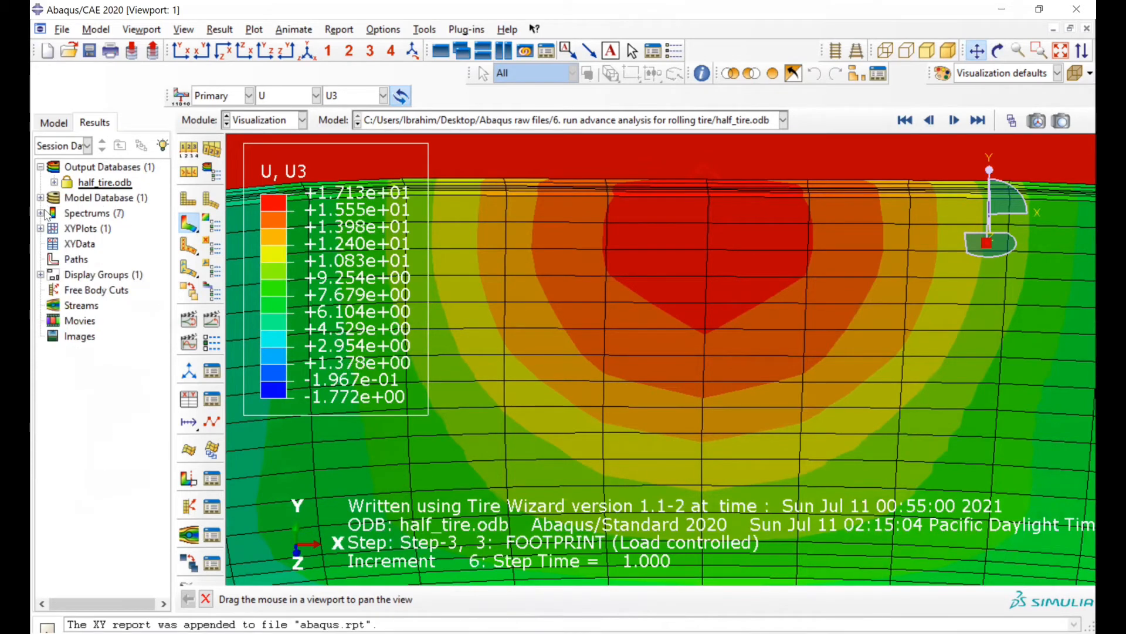
{"action": "left_click", "coordinate": [82, 260]}
{"action": "right_click", "coordinate": [81, 260]}
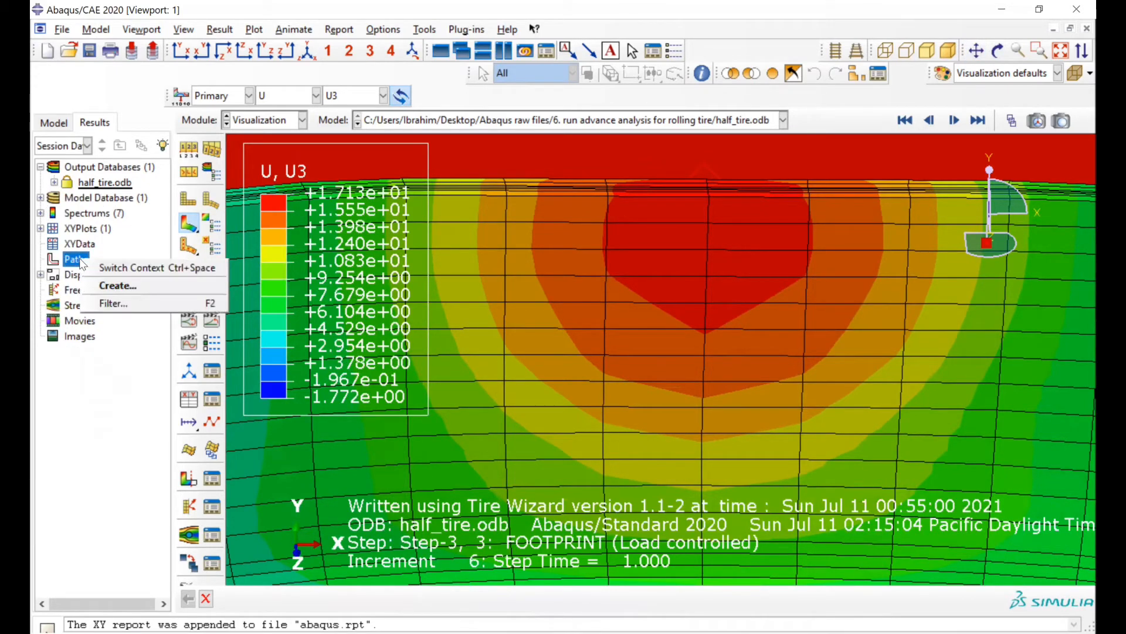
{"action": "left_click", "coordinate": [117, 286]}
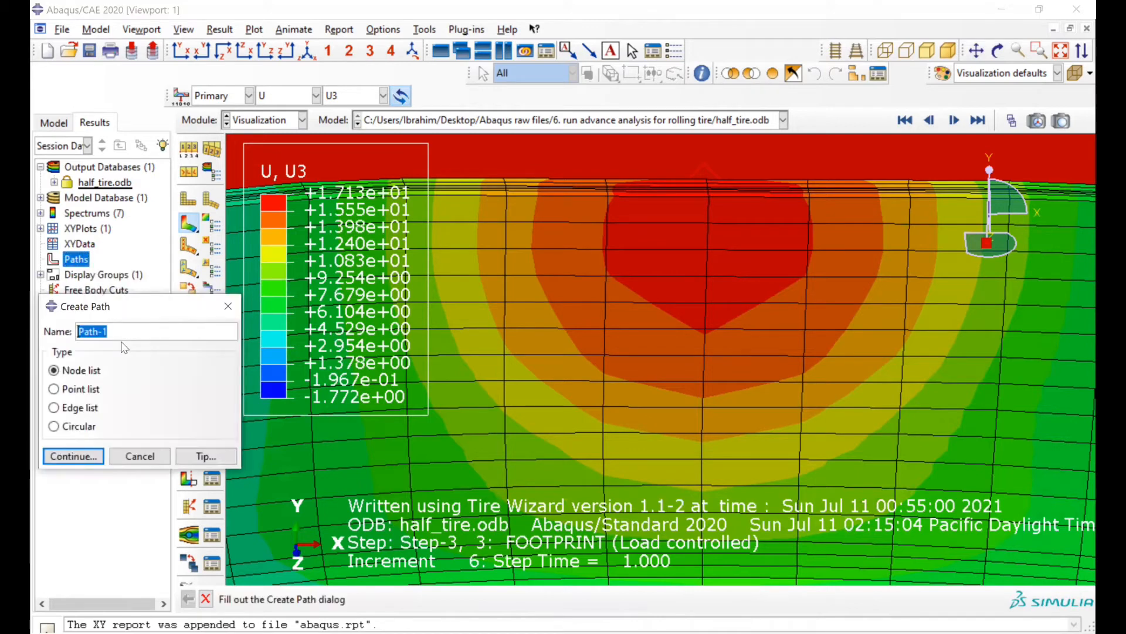
{"action": "type", "text": "strain at"}
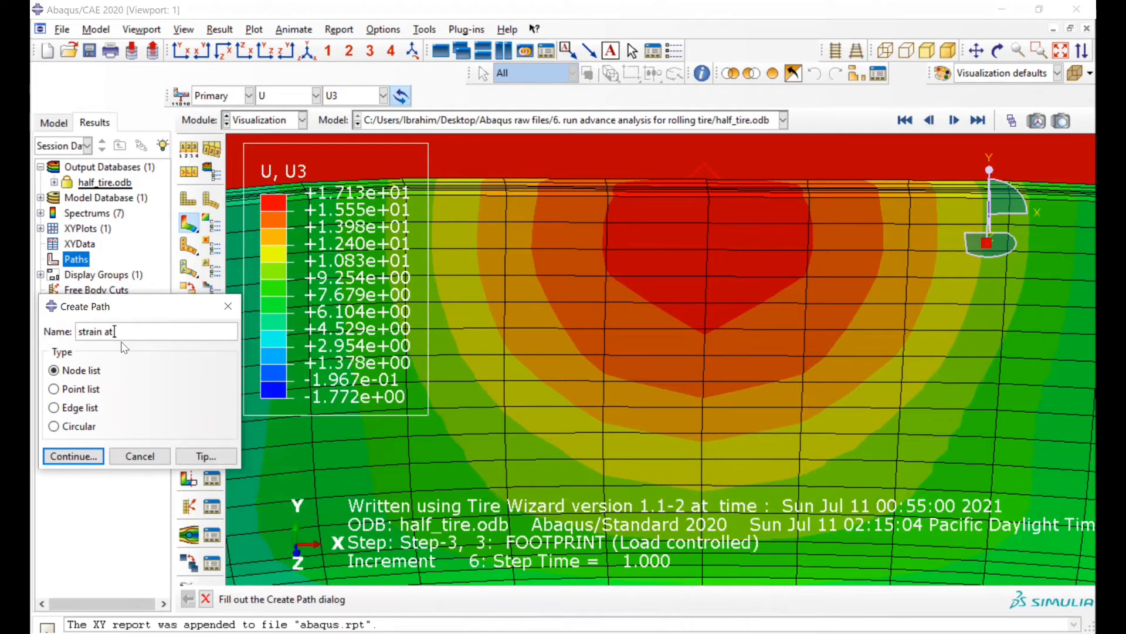
{"action": "type", "text": " contact region centre"}
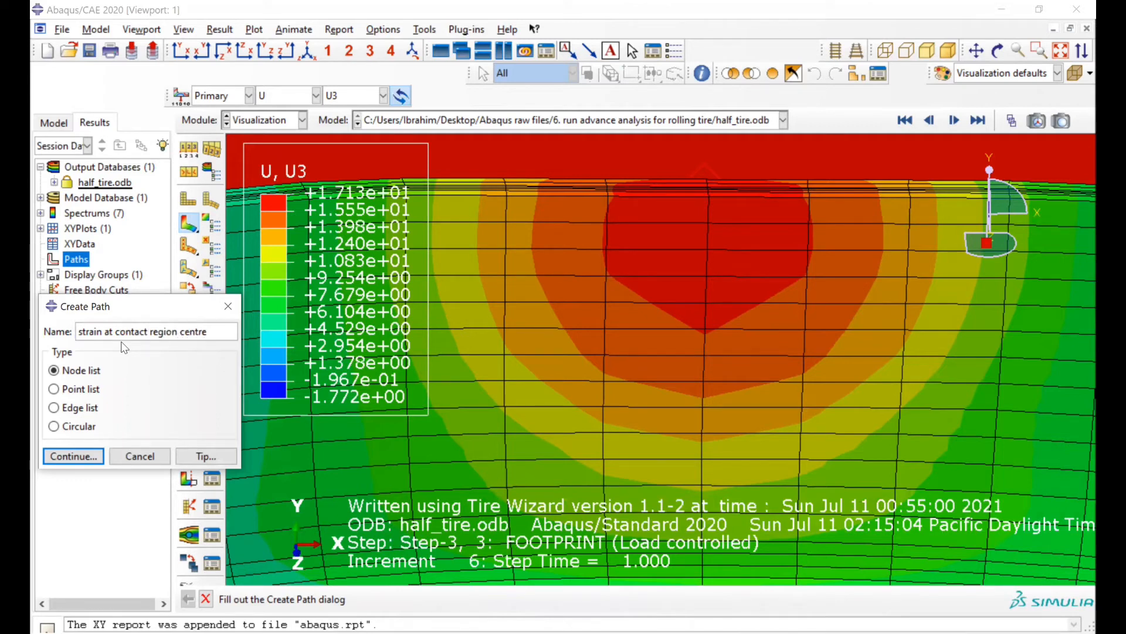
{"action": "left_click", "coordinate": [65, 371]}
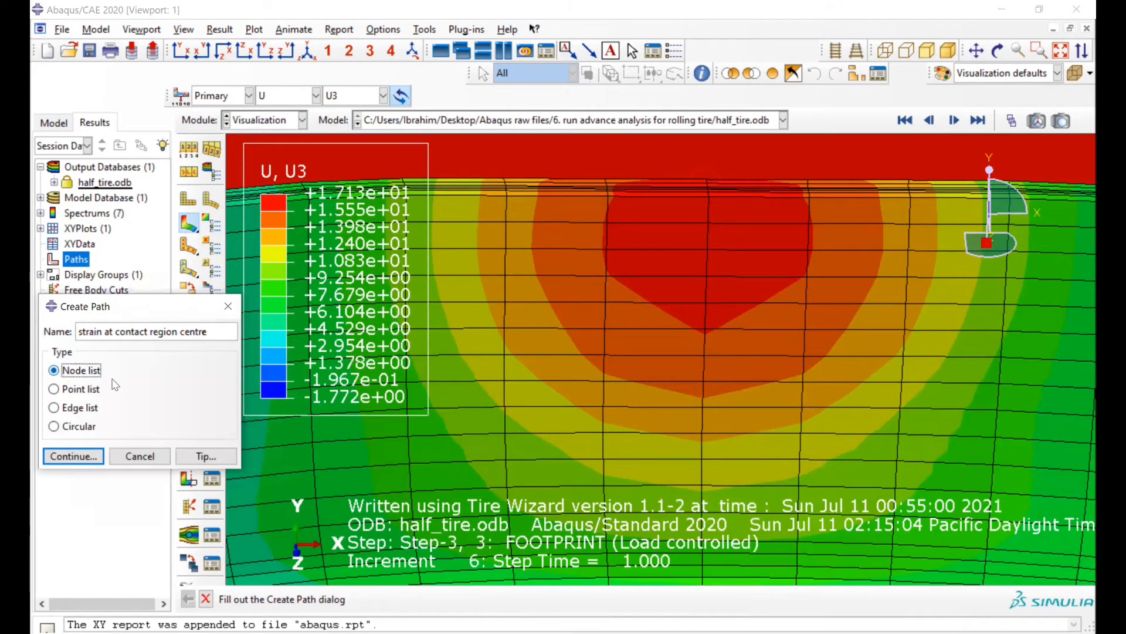
{"action": "left_click", "coordinate": [69, 456]}
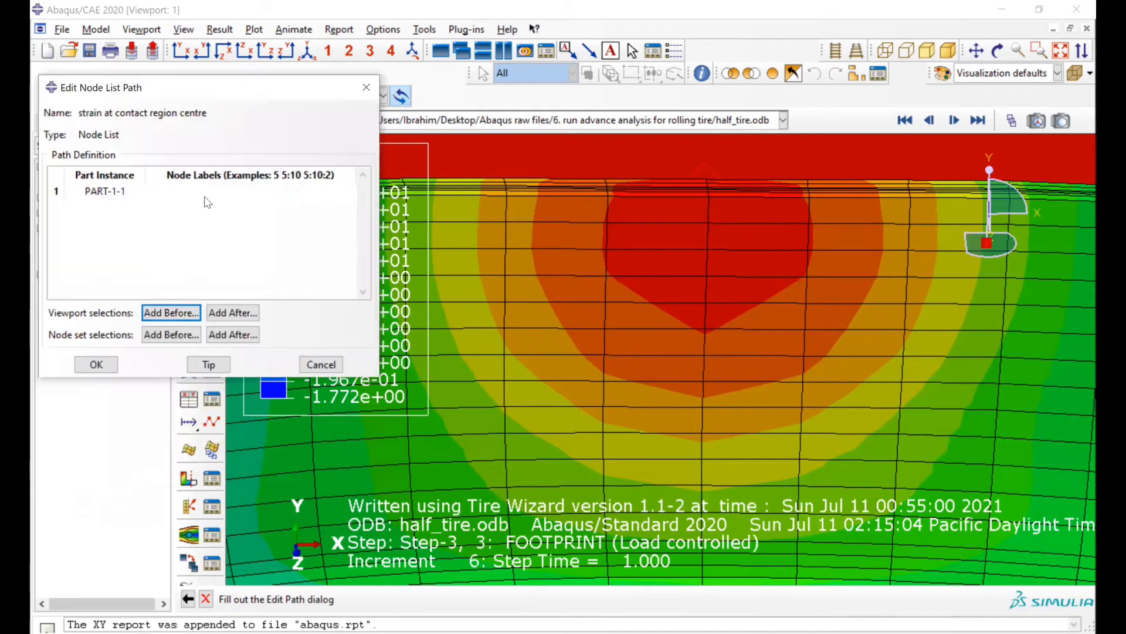
- Define the path on PART-1-1 with nine successive mesh nodes running from the upper edge down the centre of the contact region
{"action": "left_click", "coordinate": [205, 195]}
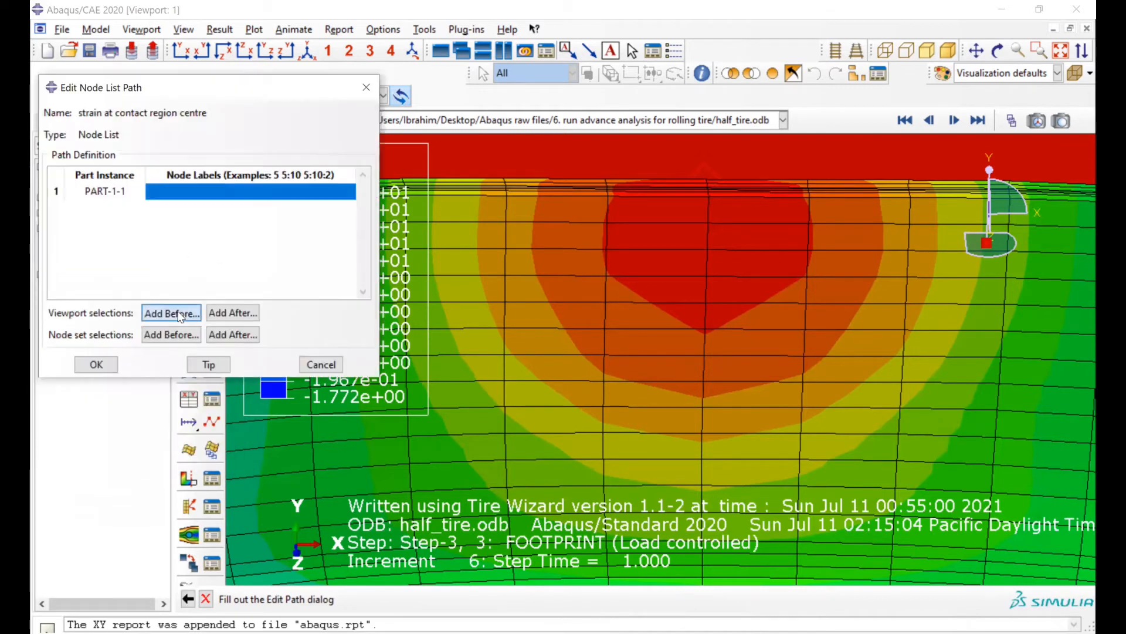
{"action": "left_click", "coordinate": [172, 313]}
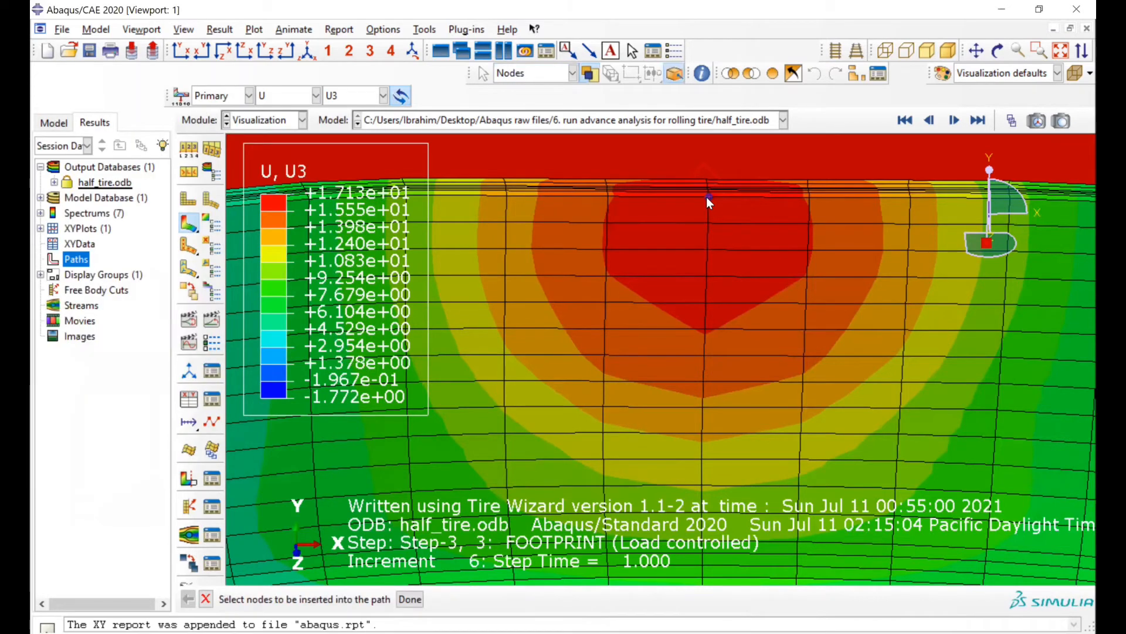
{"action": "left_click", "coordinate": [707, 198]}
{"action": "left_click", "coordinate": [708, 224]}
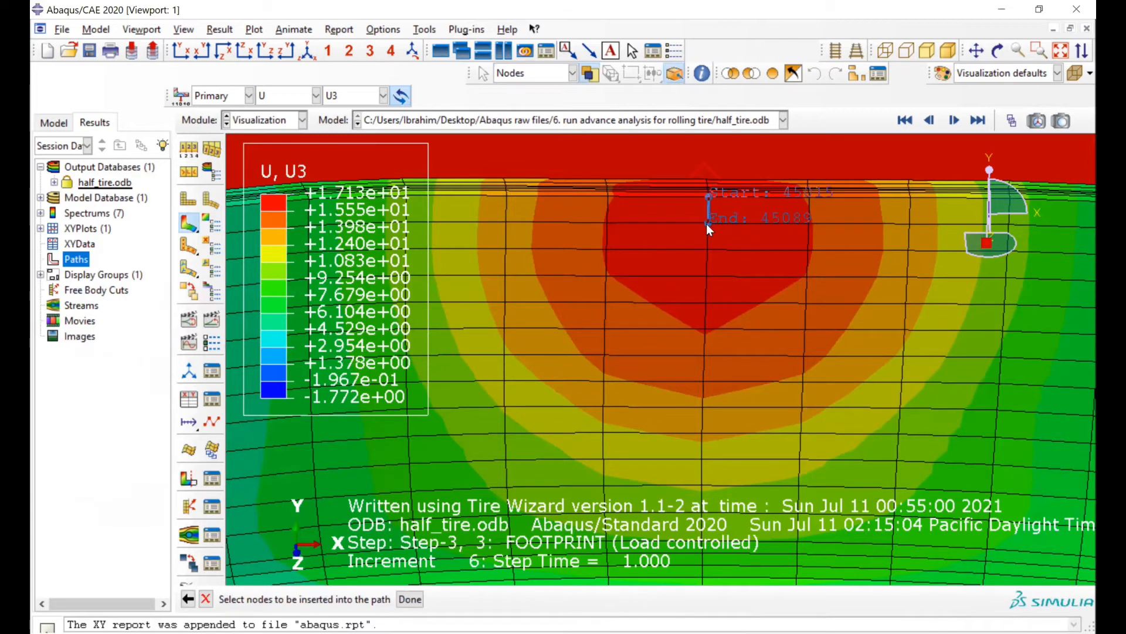
{"action": "left_click", "coordinate": [707, 249]}
{"action": "left_click", "coordinate": [708, 276]}
{"action": "left_click", "coordinate": [705, 302]}
{"action": "left_click", "coordinate": [705, 326]}
{"action": "left_click", "coordinate": [704, 354]}
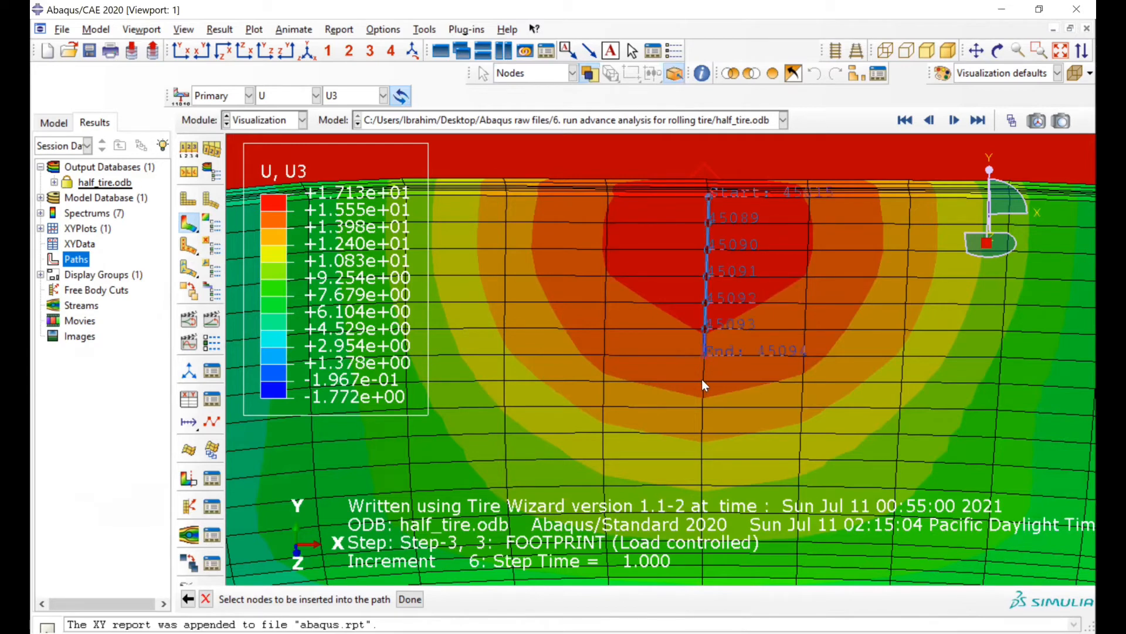
{"action": "left_click", "coordinate": [701, 379]}
{"action": "left_click", "coordinate": [705, 405]}
{"action": "left_click", "coordinate": [410, 599]}
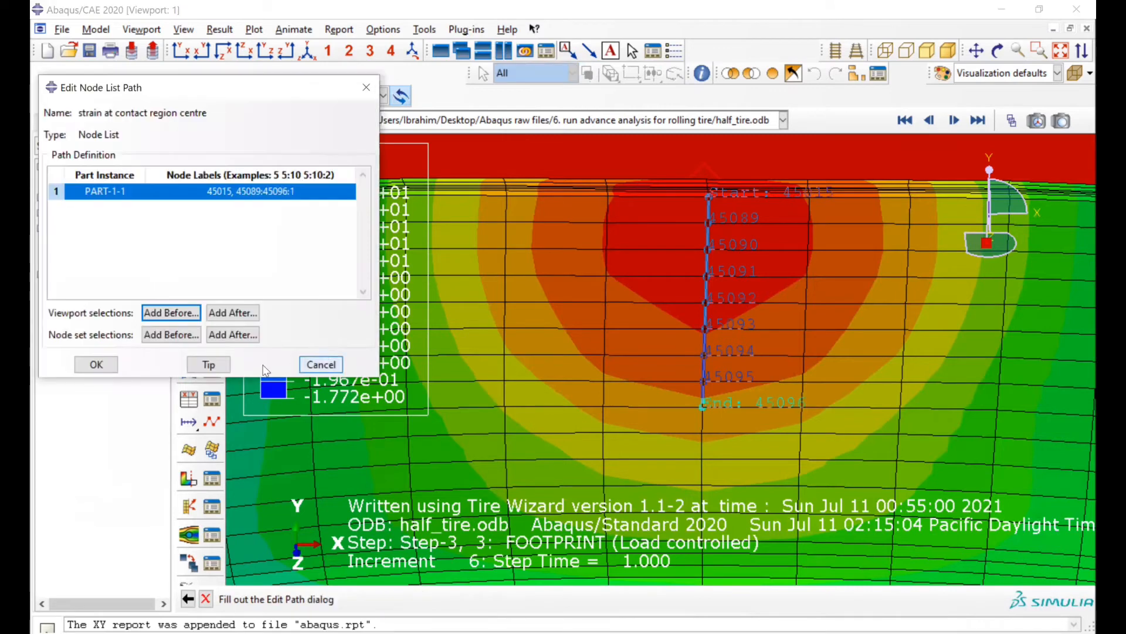
{"action": "left_click", "coordinate": [96, 365]}
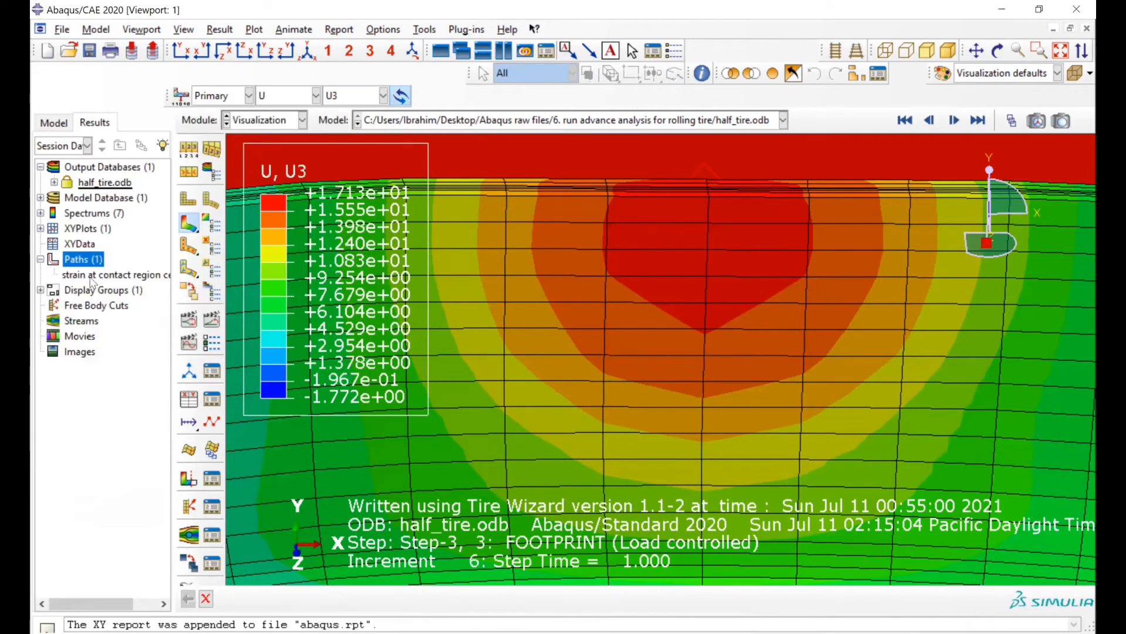
- Create XY data from the path "strain at contact region centre" and plot U3 against true distance on the deformed shape
{"action": "right_click", "coordinate": [71, 246]}
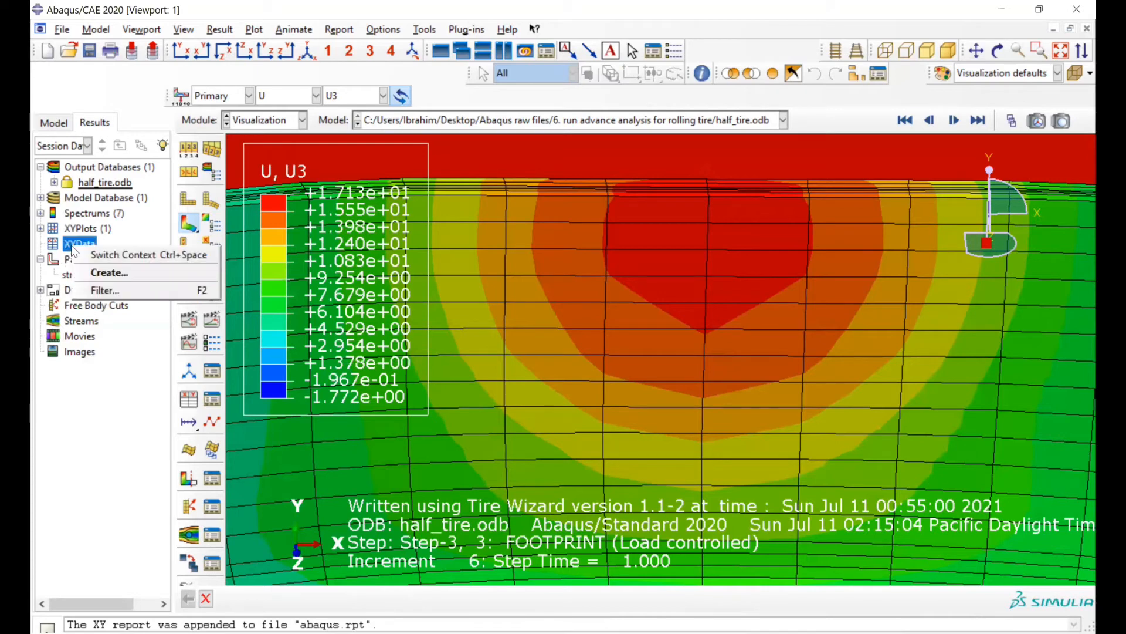
{"action": "left_click", "coordinate": [119, 277]}
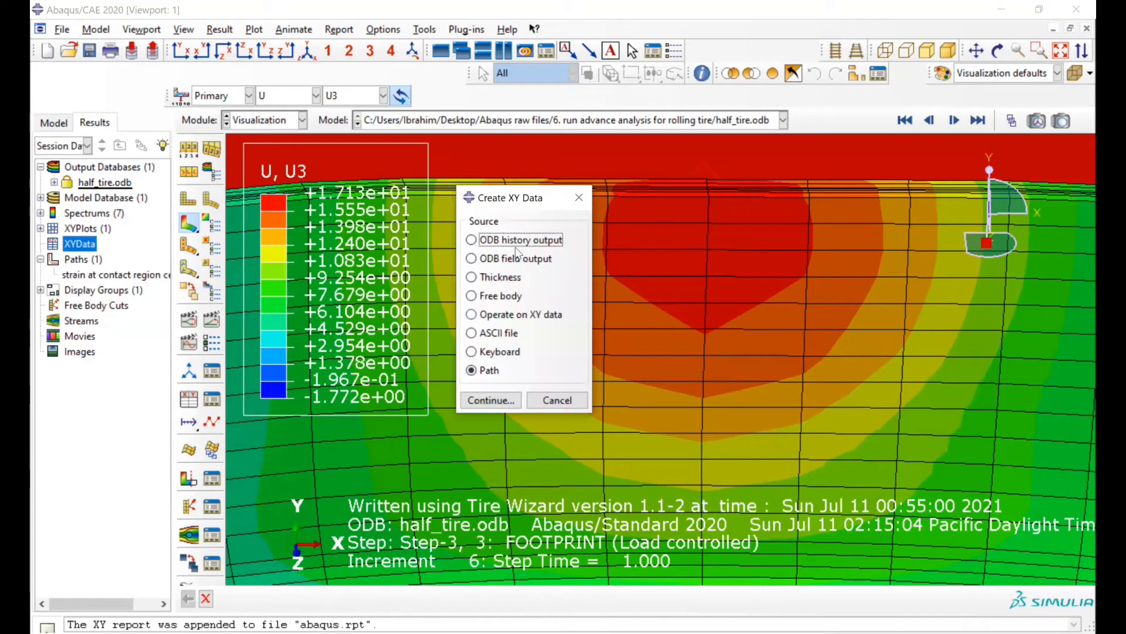
{"action": "left_click", "coordinate": [506, 242]}
{"action": "left_click", "coordinate": [486, 370]}
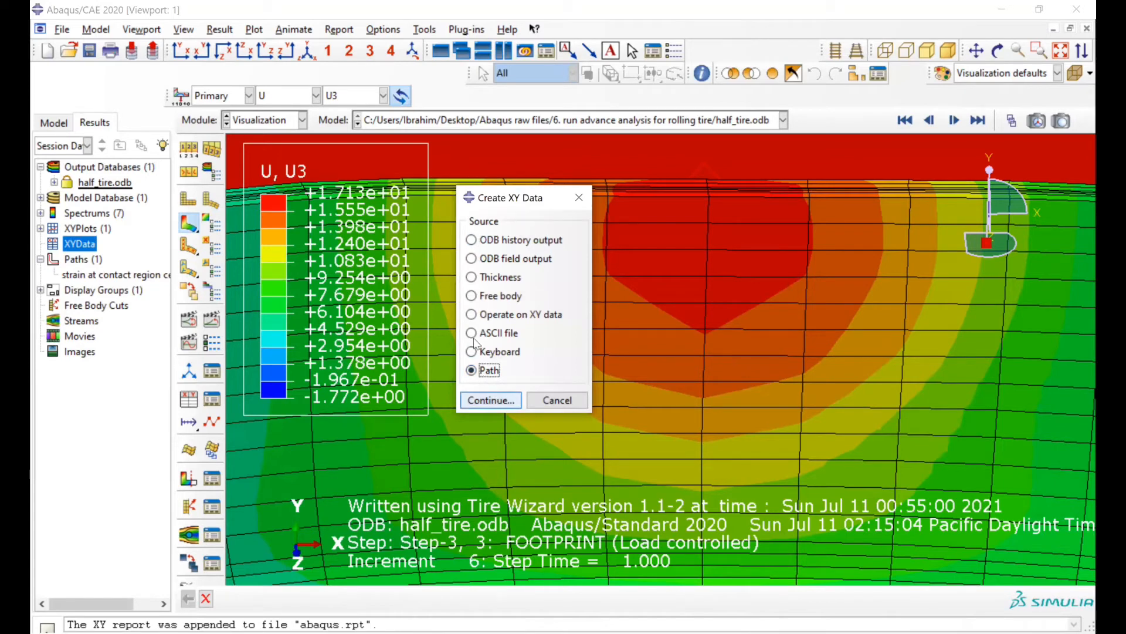
{"action": "left_click", "coordinate": [497, 159]}
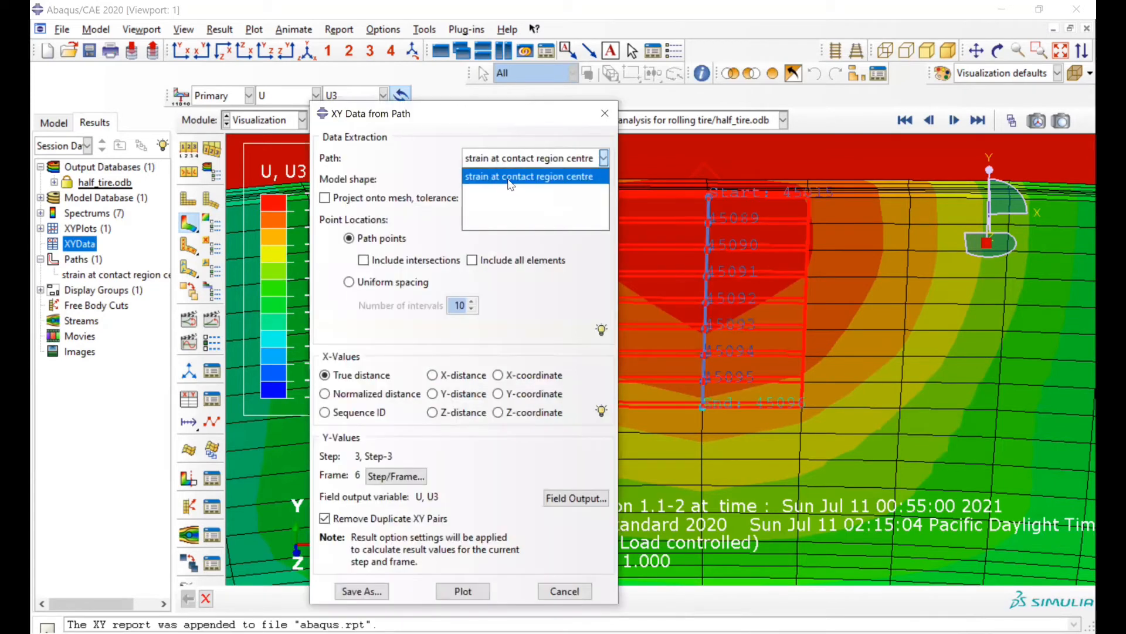
{"action": "left_click", "coordinate": [508, 178]}
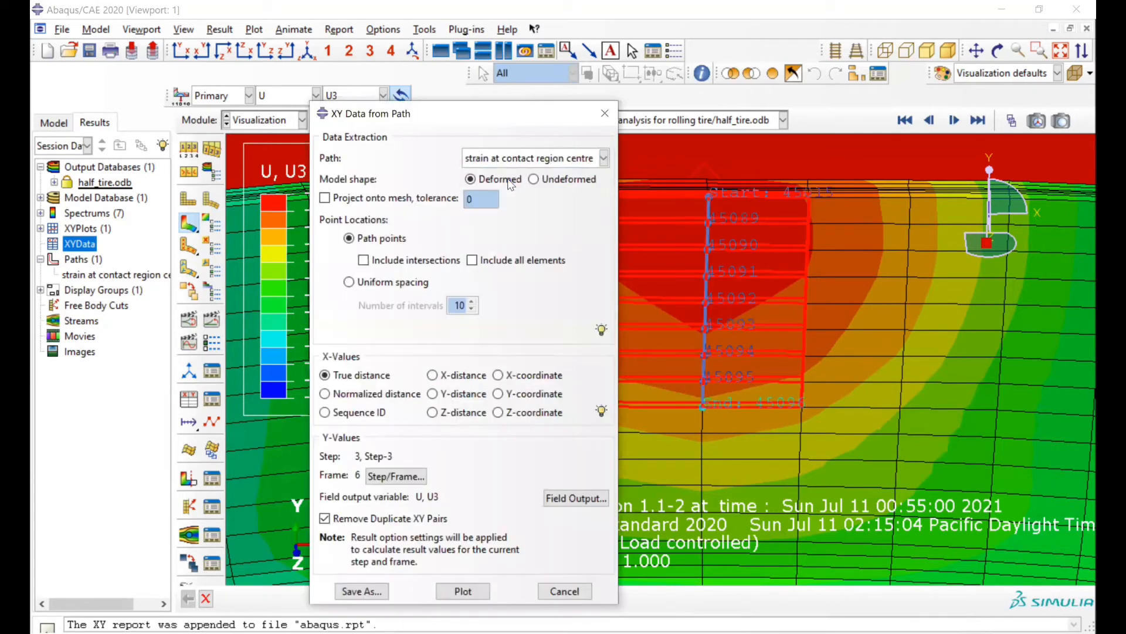
{"action": "left_click", "coordinate": [349, 380]}
{"action": "left_click", "coordinate": [465, 593]}
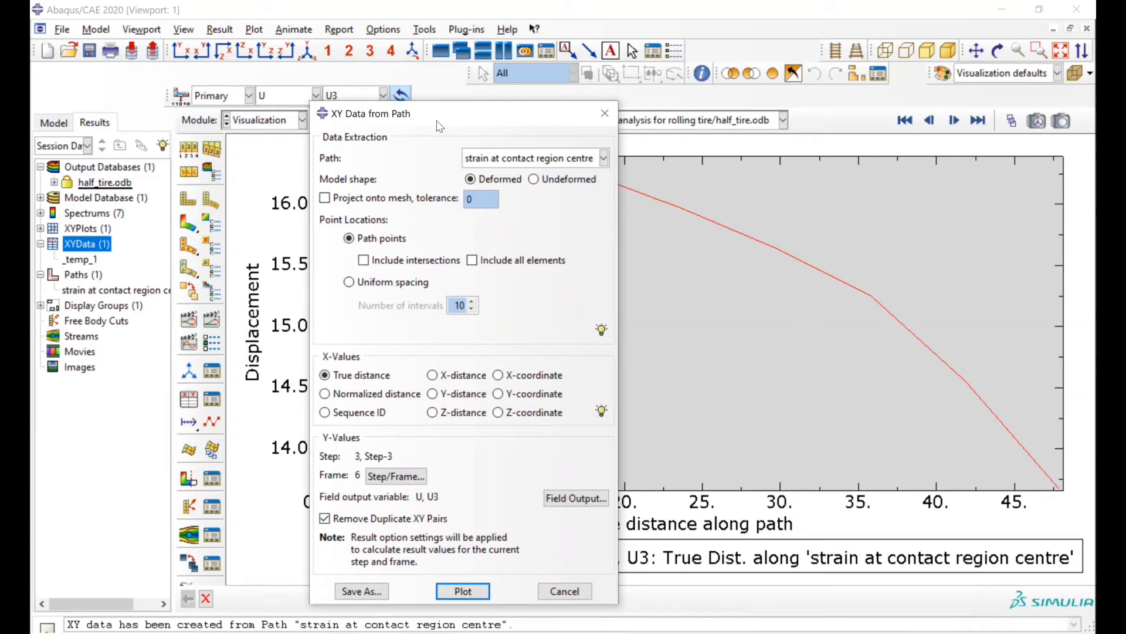
- Save the path's XY data as "displacement at the centre of the contact region" and close the path extraction dialog
{"action": "left_click_drag", "start_coordinate": [440, 126], "coordinate": [804, 125]}
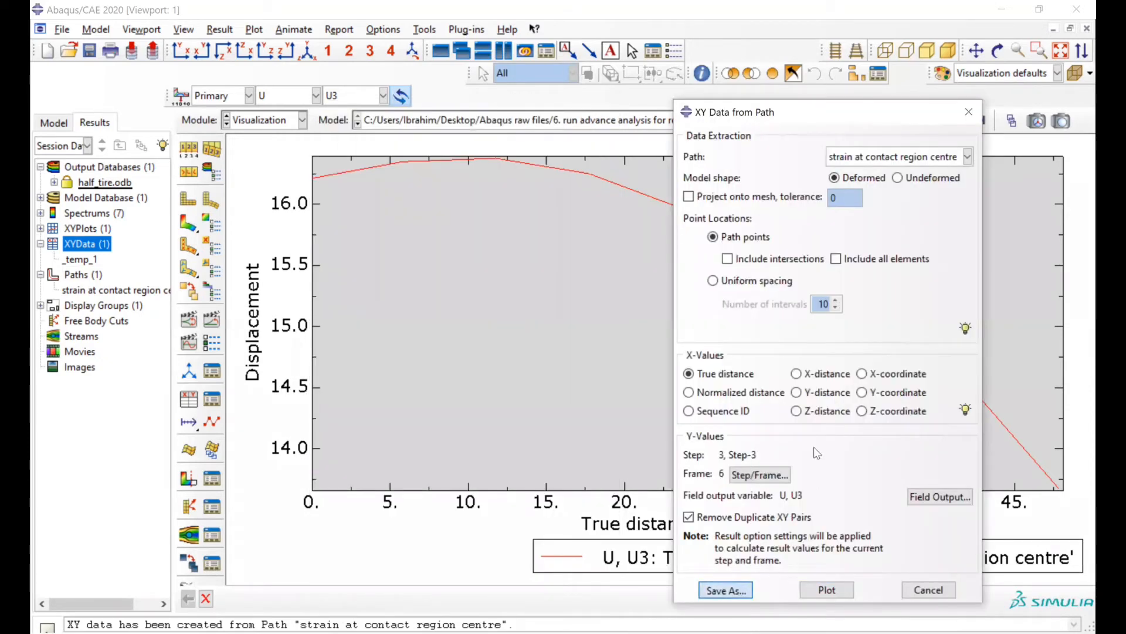
{"action": "left_click", "coordinate": [726, 590]}
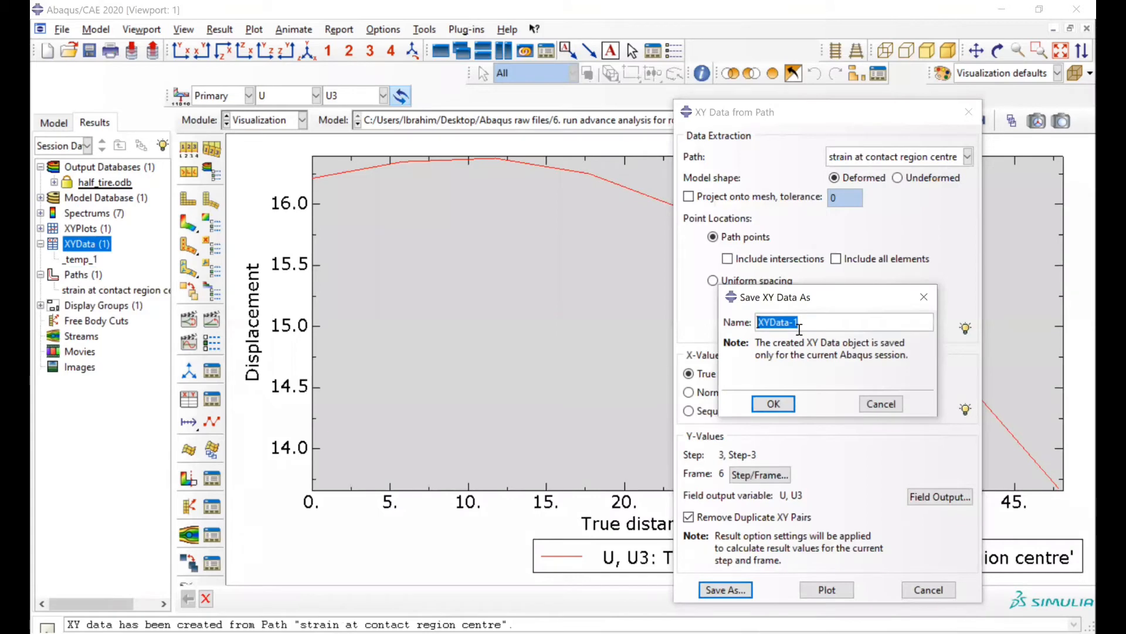
{"action": "type", "text": "displacement at the centre"}
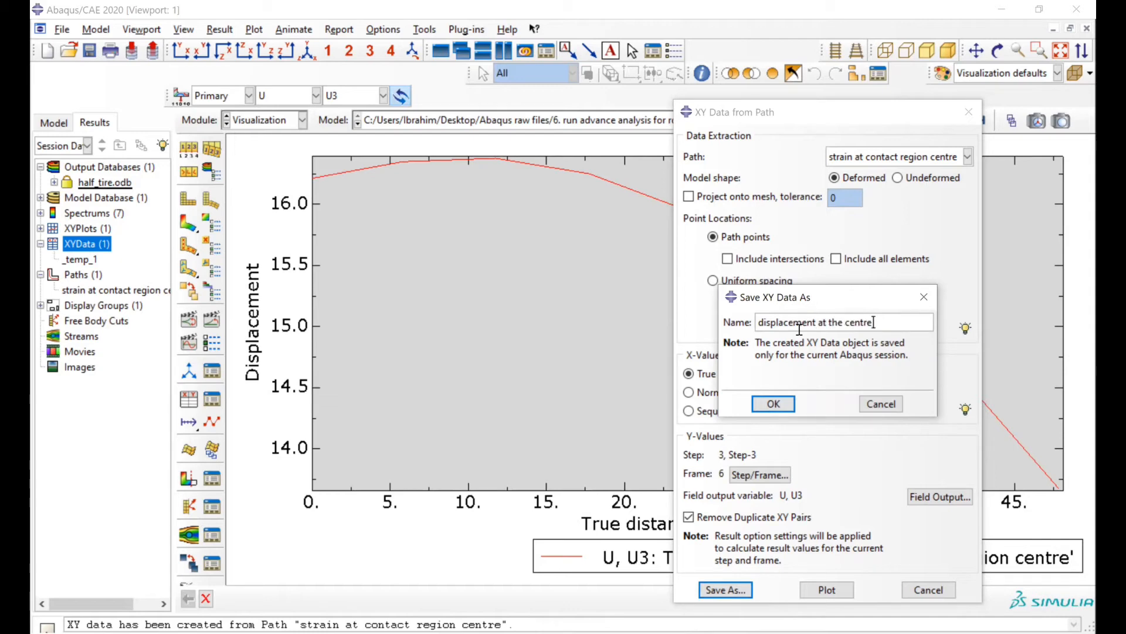
{"action": "type", "text": " of the contact"}
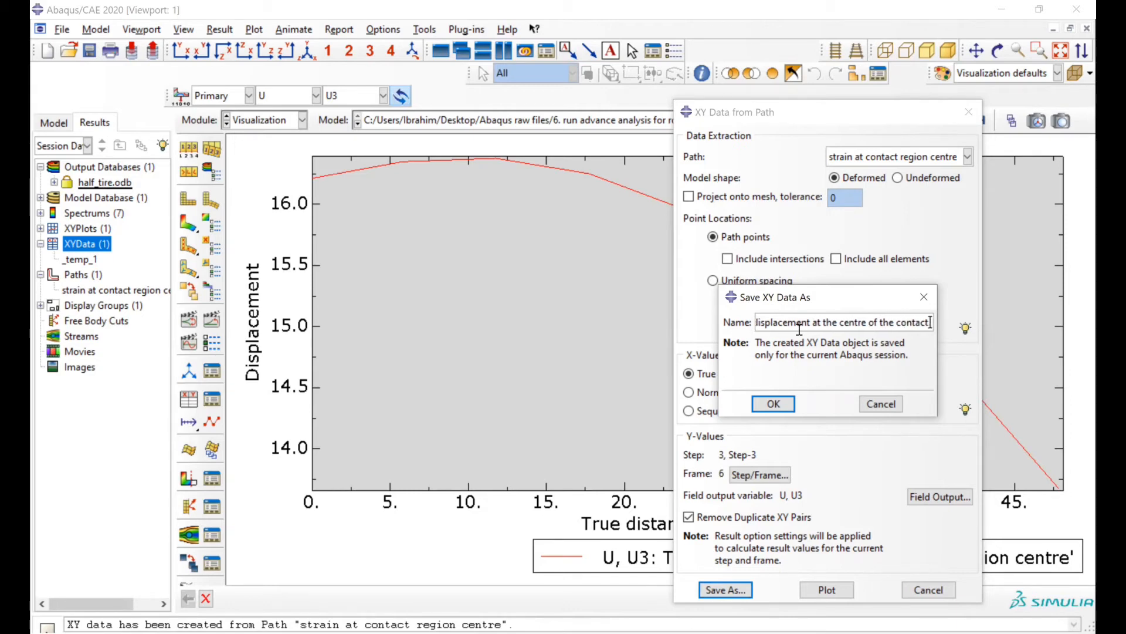
{"action": "type", "text": " region"}
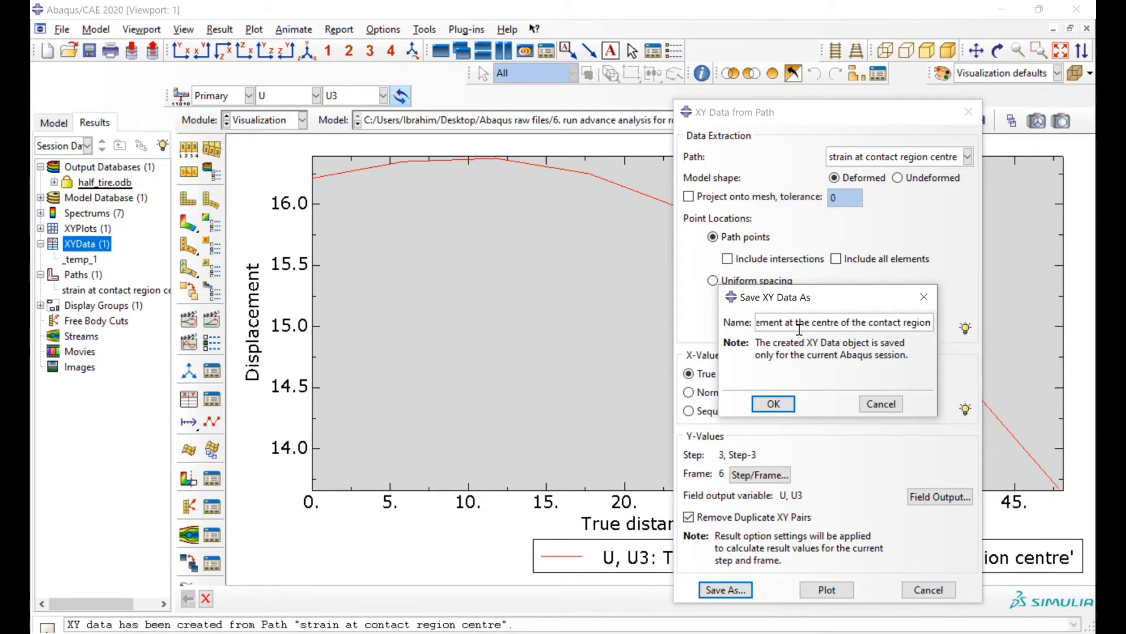
{"action": "left_click", "coordinate": [769, 404]}
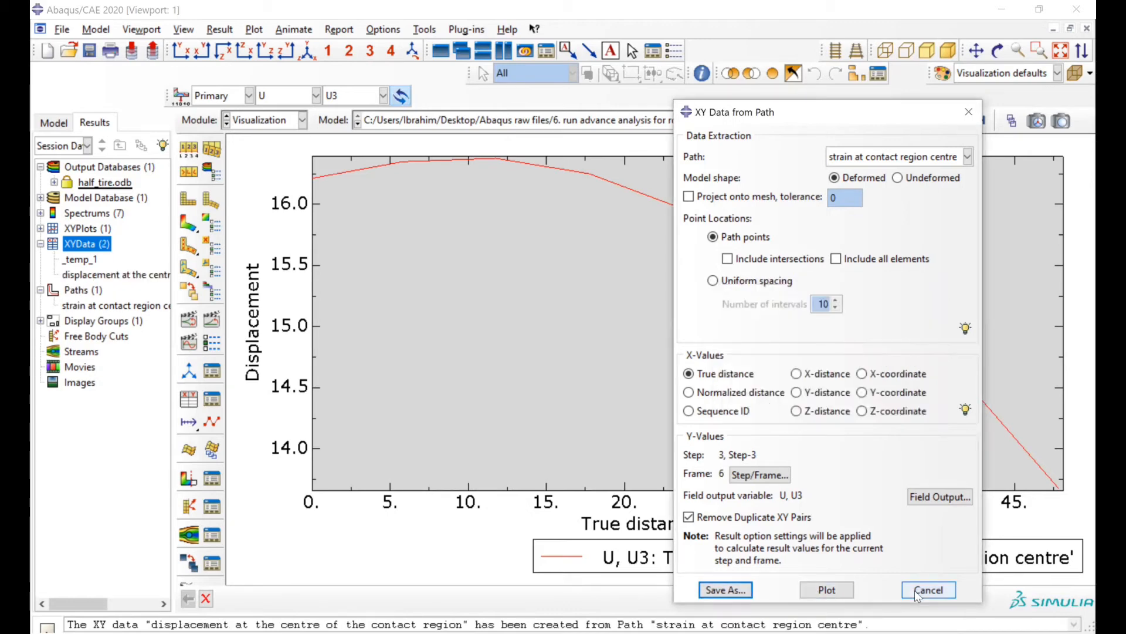
{"action": "left_click", "coordinate": [966, 114]}
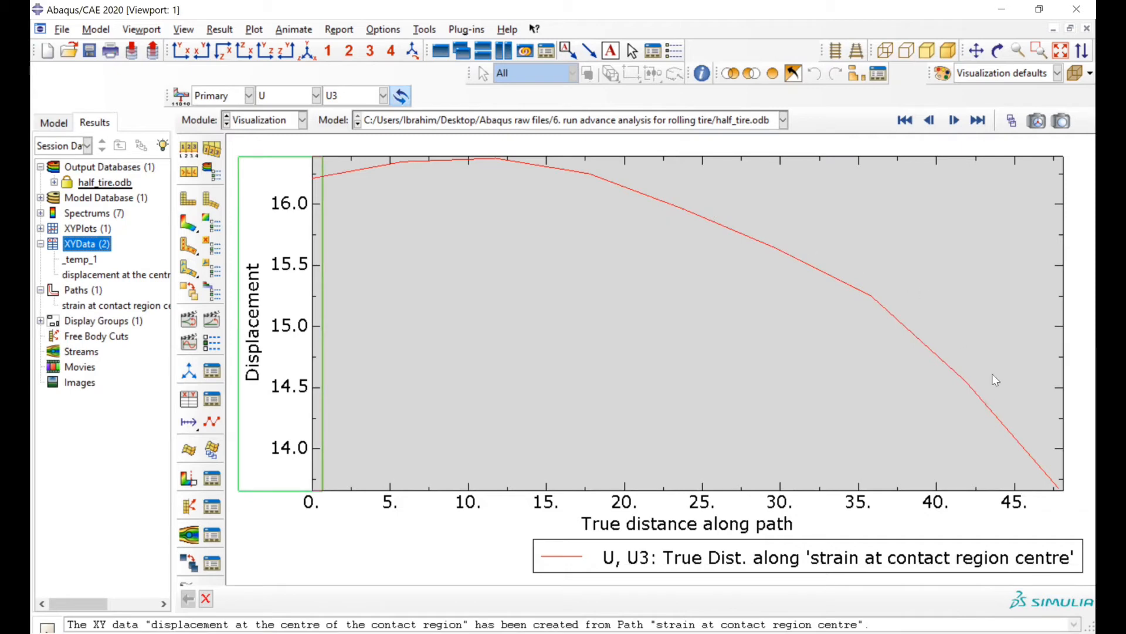
- Delete the temporary XY data object _temp_1
{"action": "left_click", "coordinate": [76, 260]}
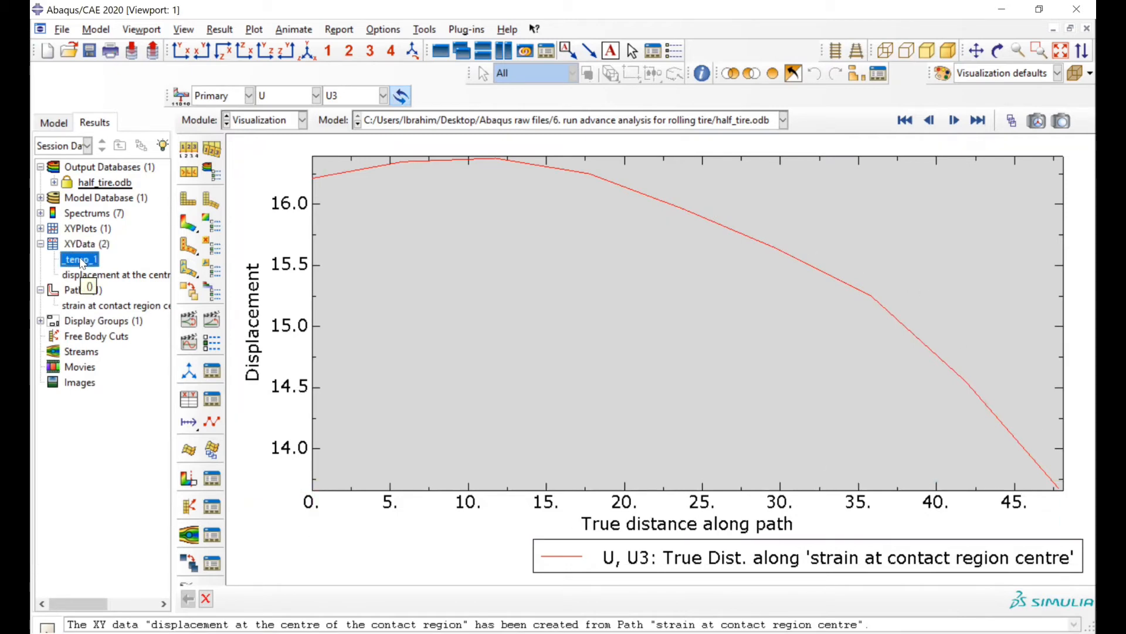
{"action": "right_click", "coordinate": [81, 260]}
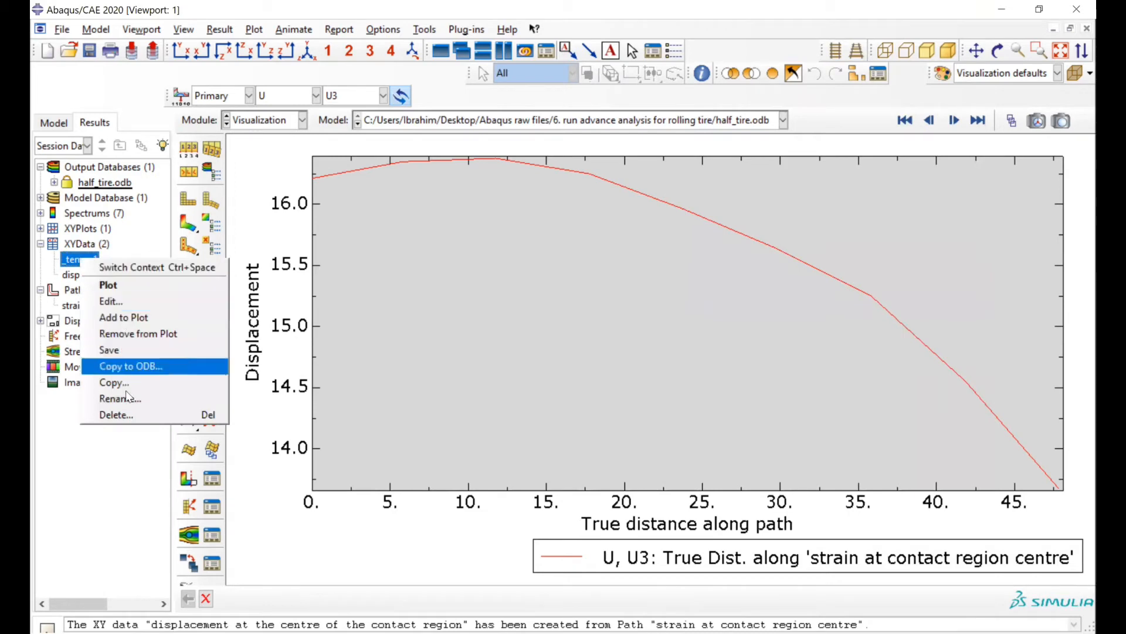
{"action": "left_click", "coordinate": [127, 415]}
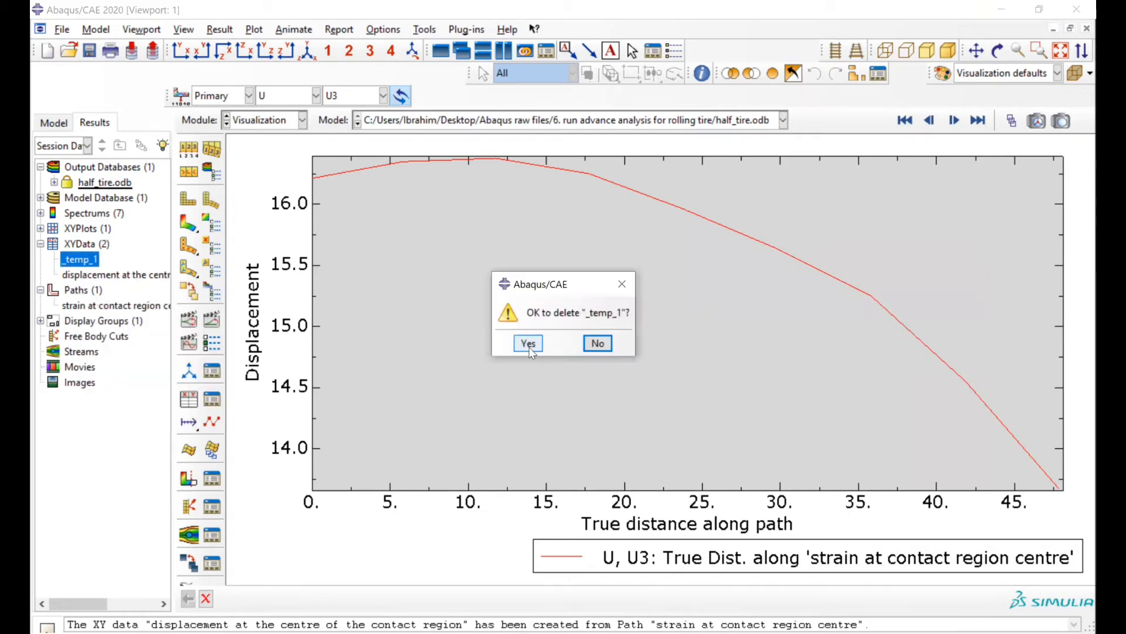
{"action": "key", "text": "Return"}
- Plot the saved XY data "displacement at the centre of the contact region"
{"action": "right_click", "coordinate": [114, 266]}
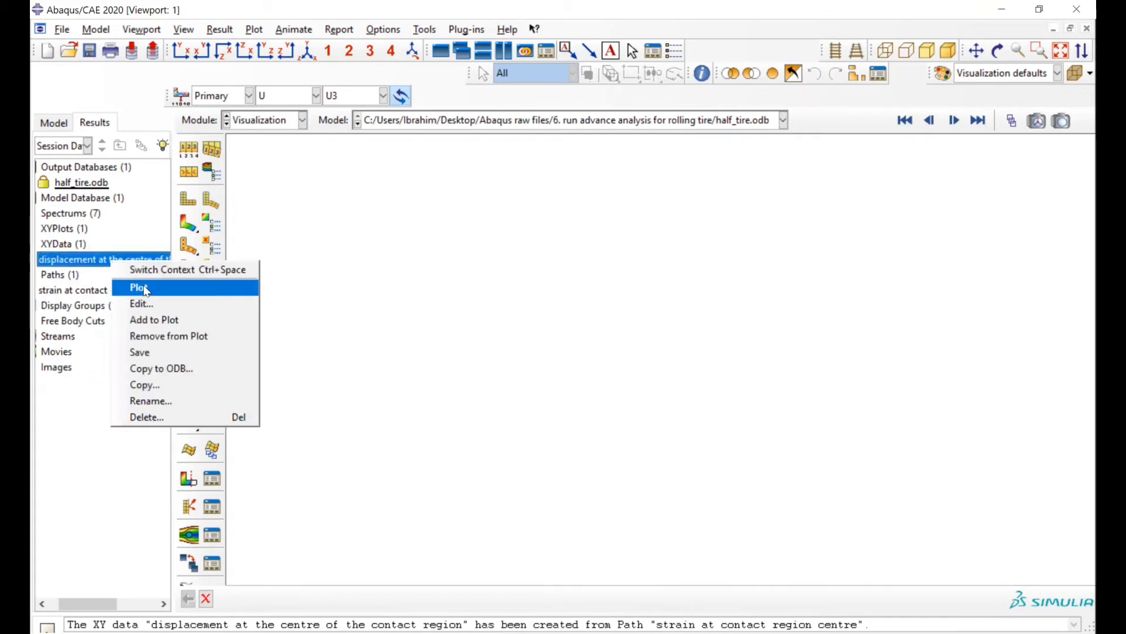
{"action": "left_click", "coordinate": [140, 286]}
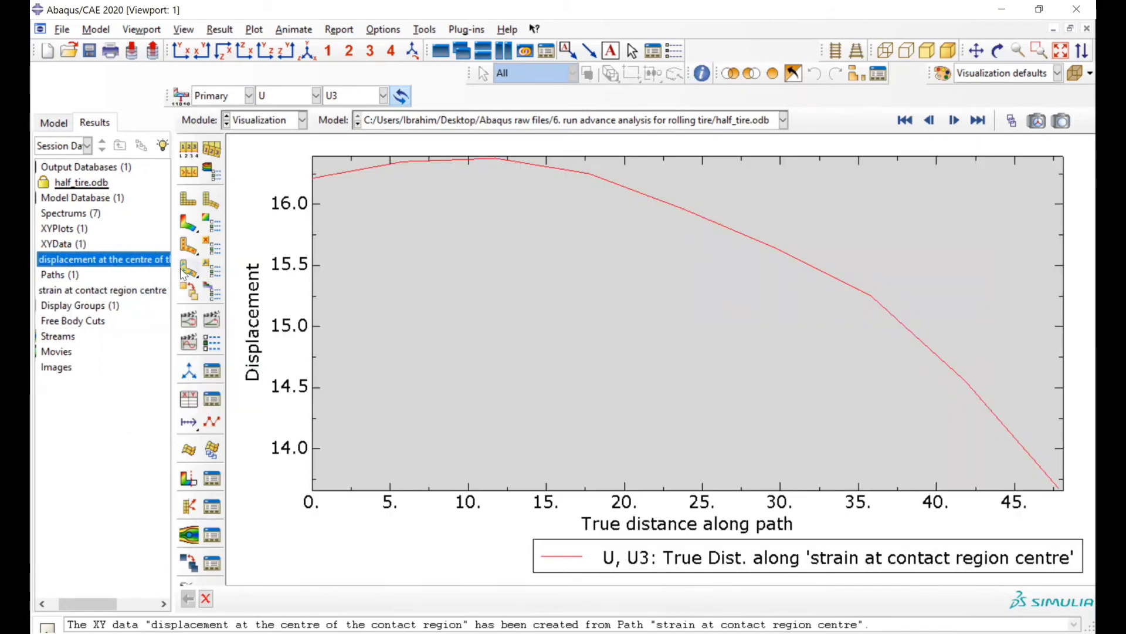
{"action": "left_click_drag", "start_coordinate": [109, 604], "coordinate": [99, 604]}
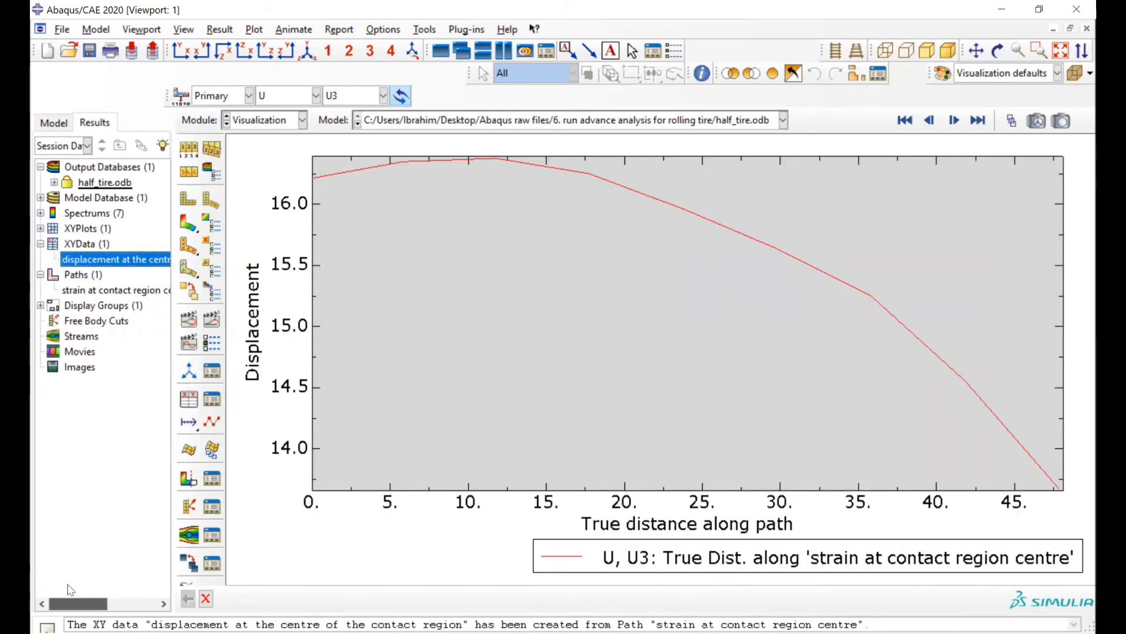
{"action": "right_click", "coordinate": [115, 262]}
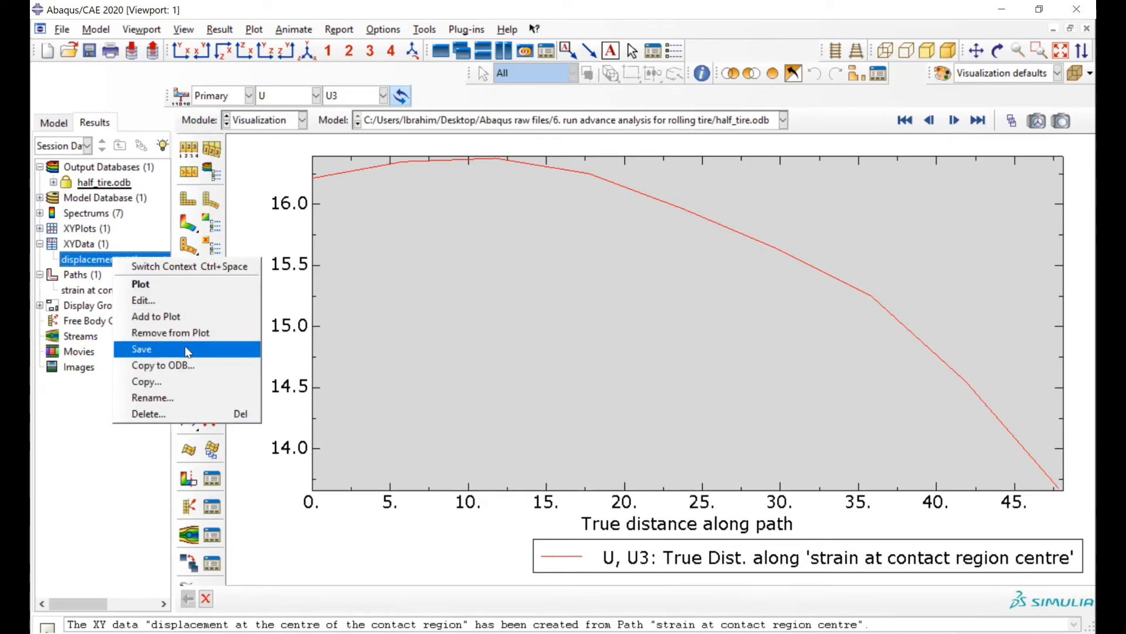
{"action": "left_click", "coordinate": [120, 450]}
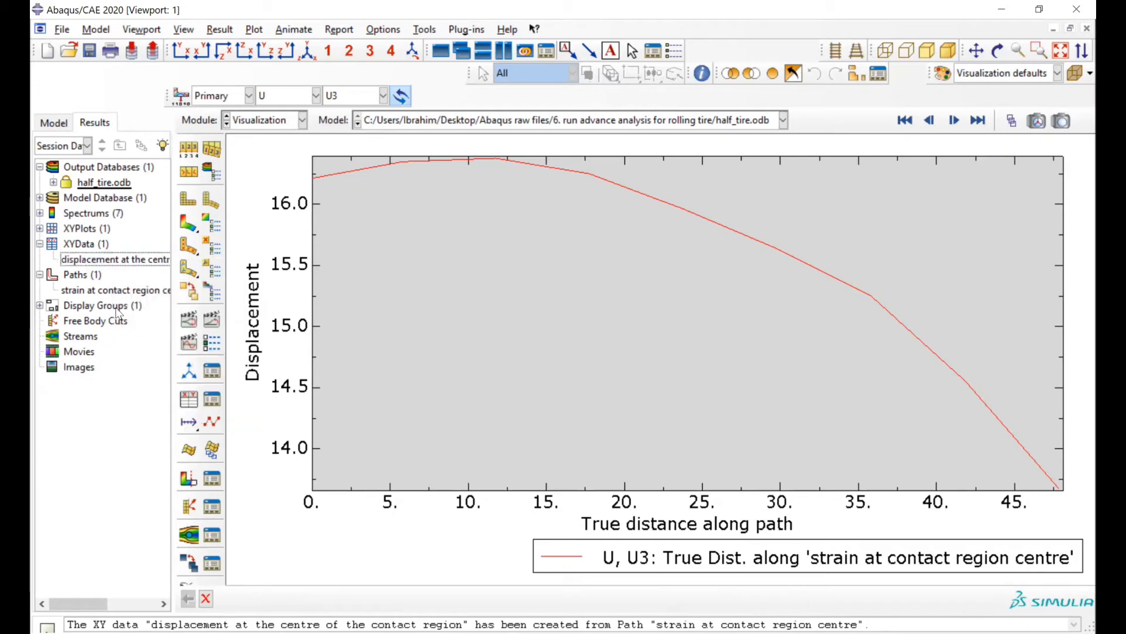
{"action": "left_click", "coordinate": [85, 275]}
{"action": "left_click", "coordinate": [82, 291]}
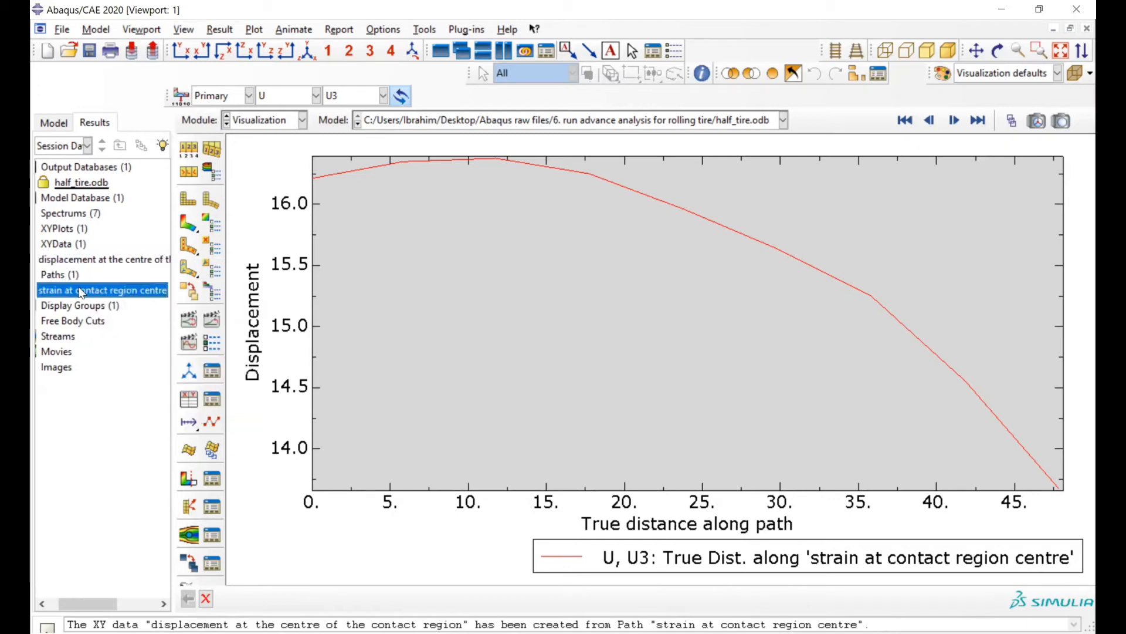
{"action": "left_click_drag", "start_coordinate": [112, 604], "coordinate": [101, 604]}
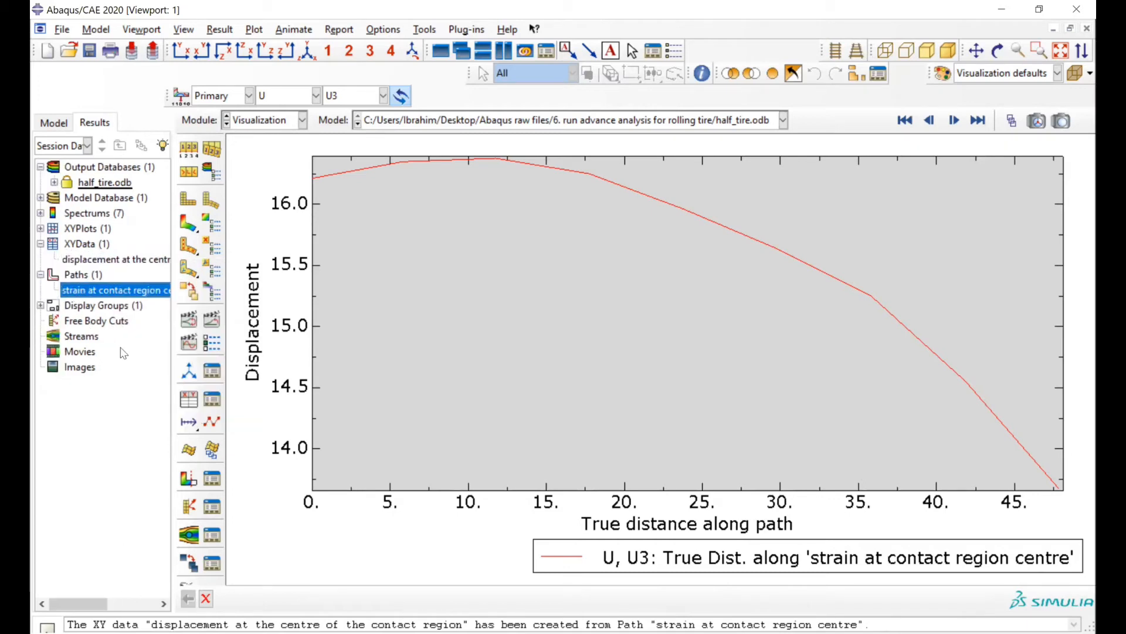
- Display the half_tire.odb contours again and create a node list path named "stress at centre of the contact region"
{"action": "double_click", "coordinate": [111, 185]}
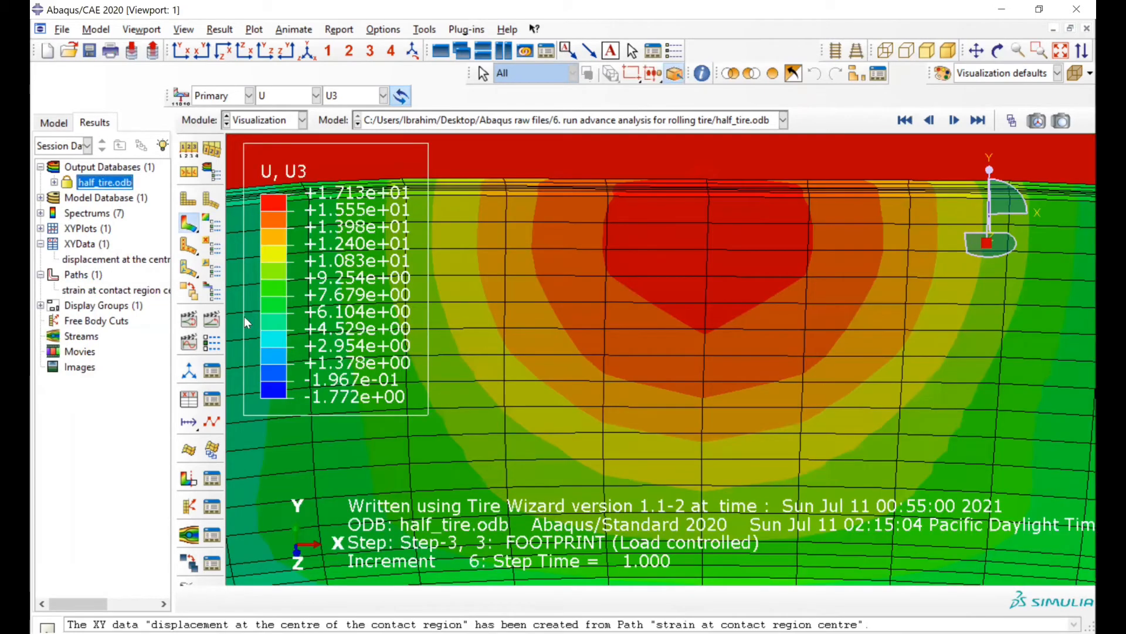
{"action": "double_click", "coordinate": [76, 276]}
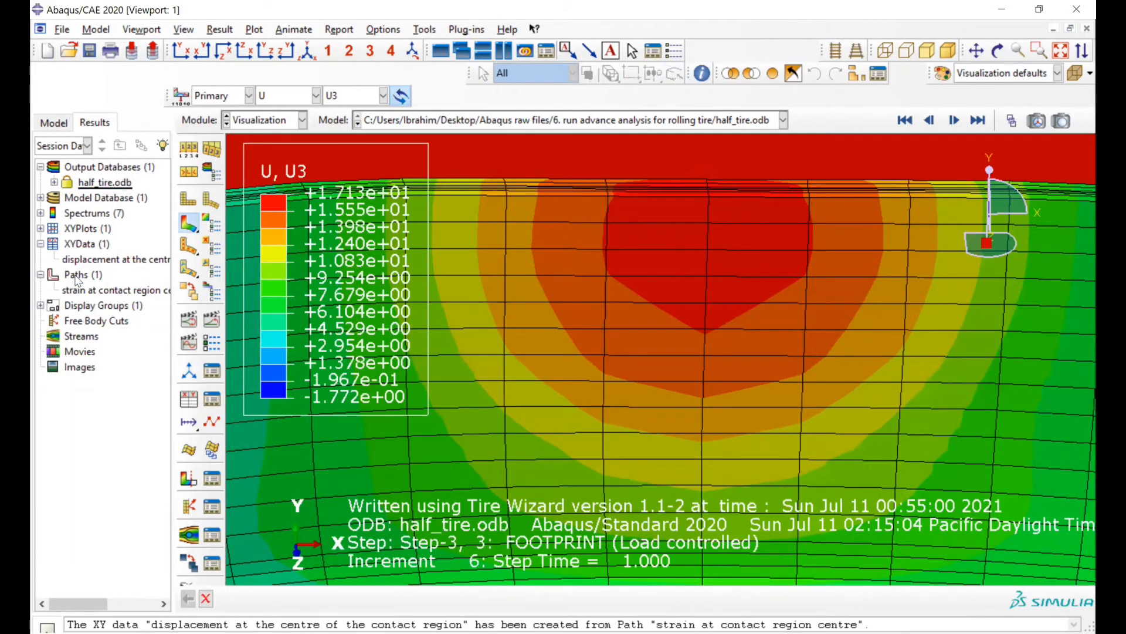
{"action": "right_click", "coordinate": [77, 277]}
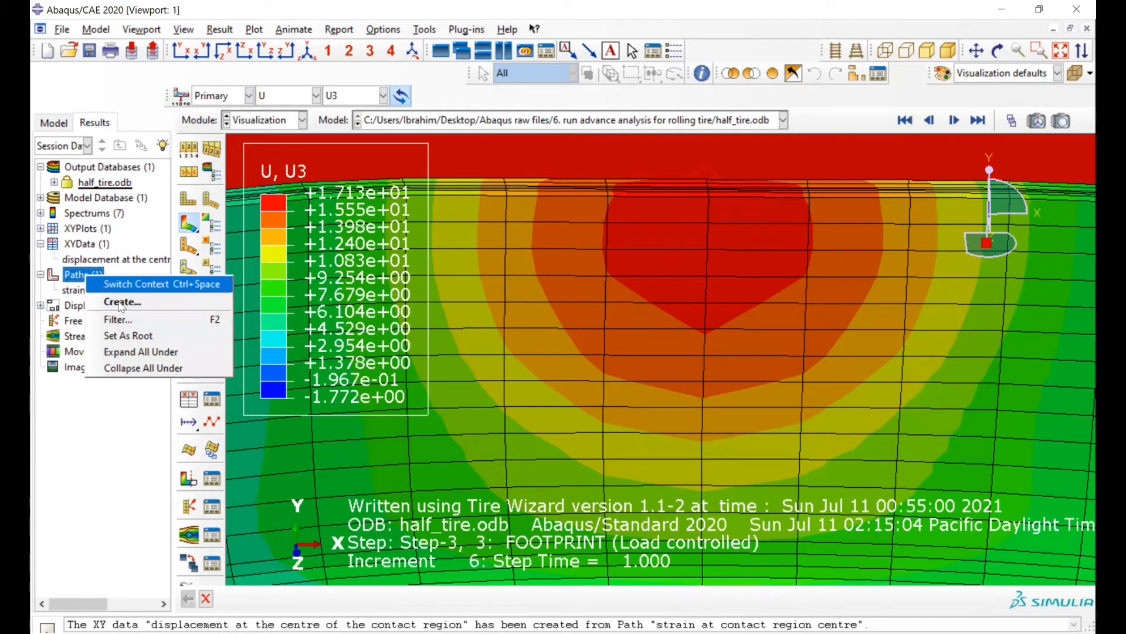
{"action": "left_click", "coordinate": [122, 302]}
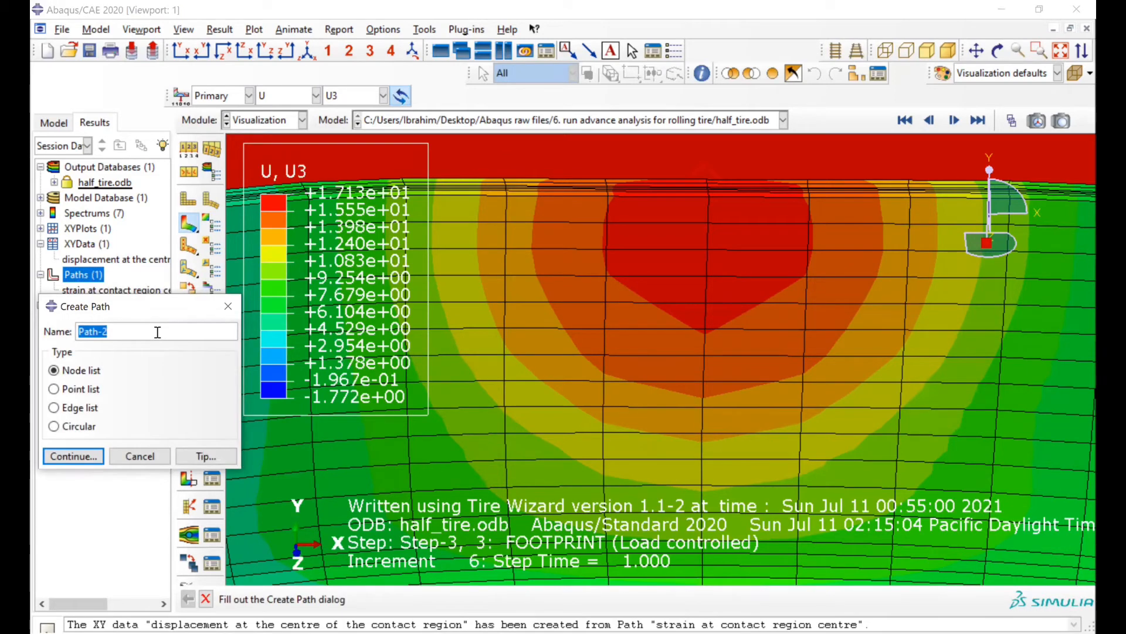
{"action": "type", "text": "stress at ce"}
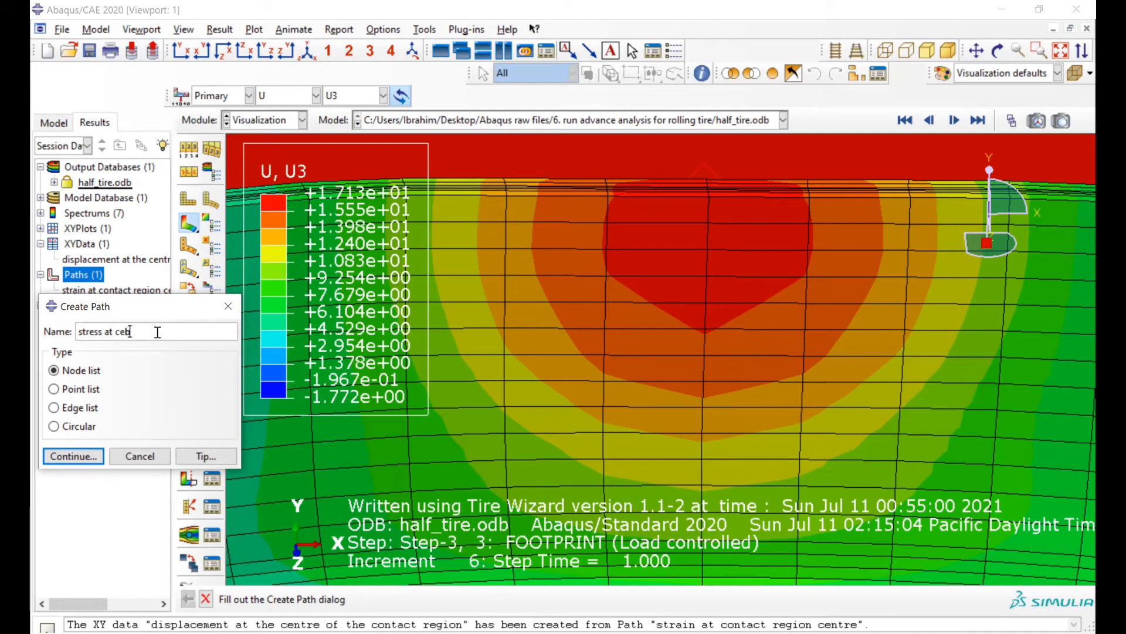
{"action": "type", "text": "ntre of the c"}
{"action": "key", "text": "BackSpace"}
{"action": "type", "text": "ntact region"}
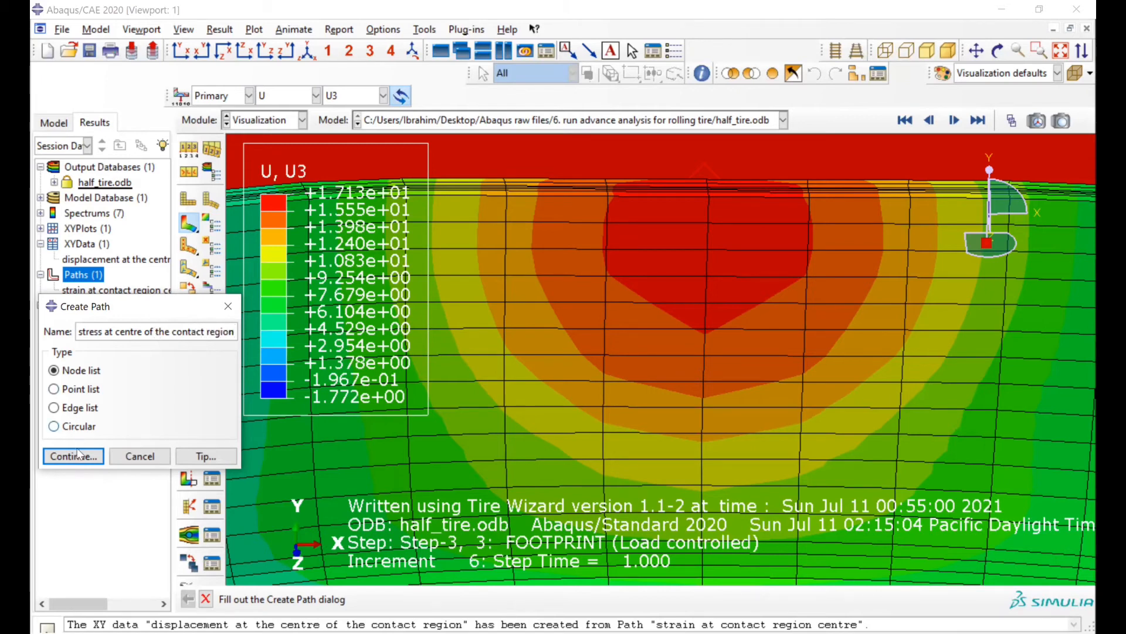
{"action": "key", "text": "Return"}
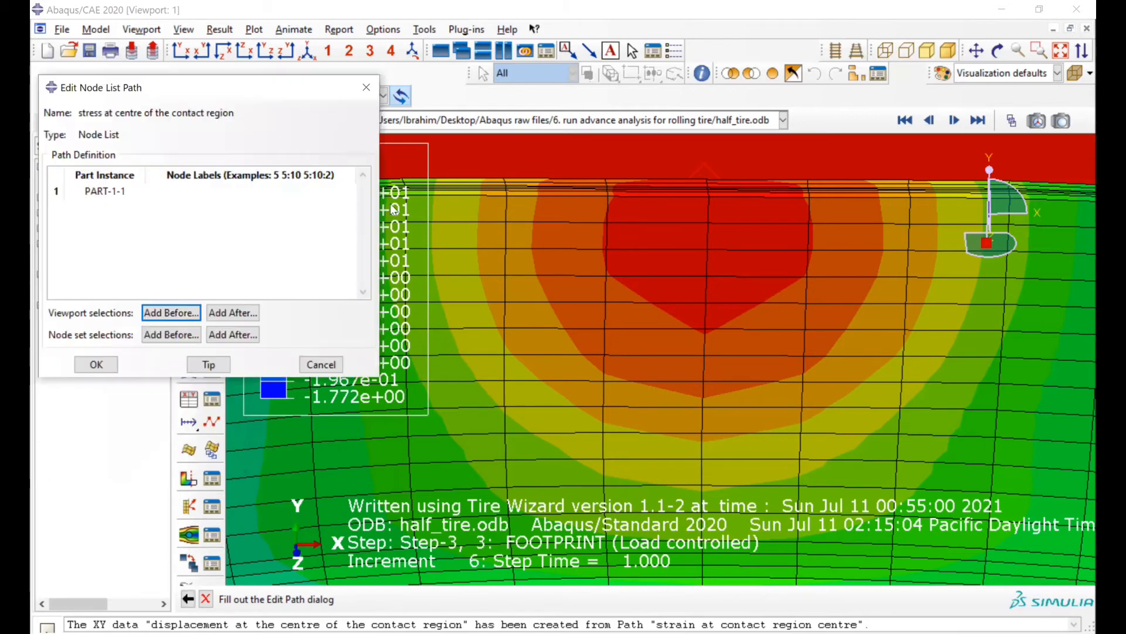
- Define the stress path on PART-1-1 with nine successive mesh nodes, 45015, 45170 and 45090 to 45096, down the contact region's centre line
{"action": "left_click", "coordinate": [708, 199]}
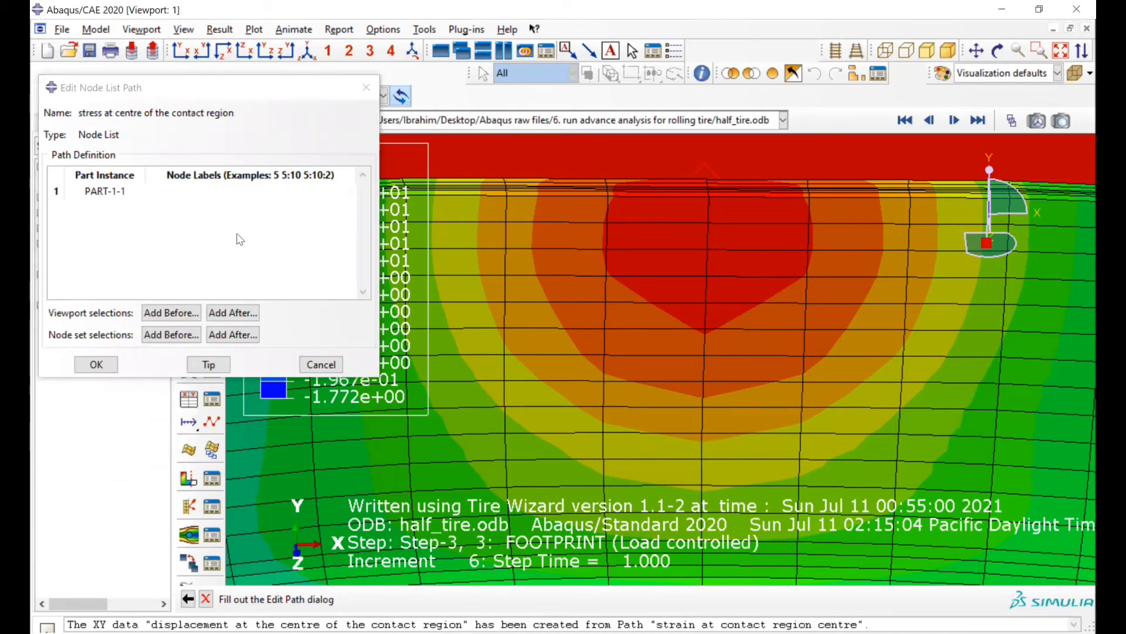
{"action": "left_click", "coordinate": [178, 313]}
{"action": "left_click", "coordinate": [708, 217]}
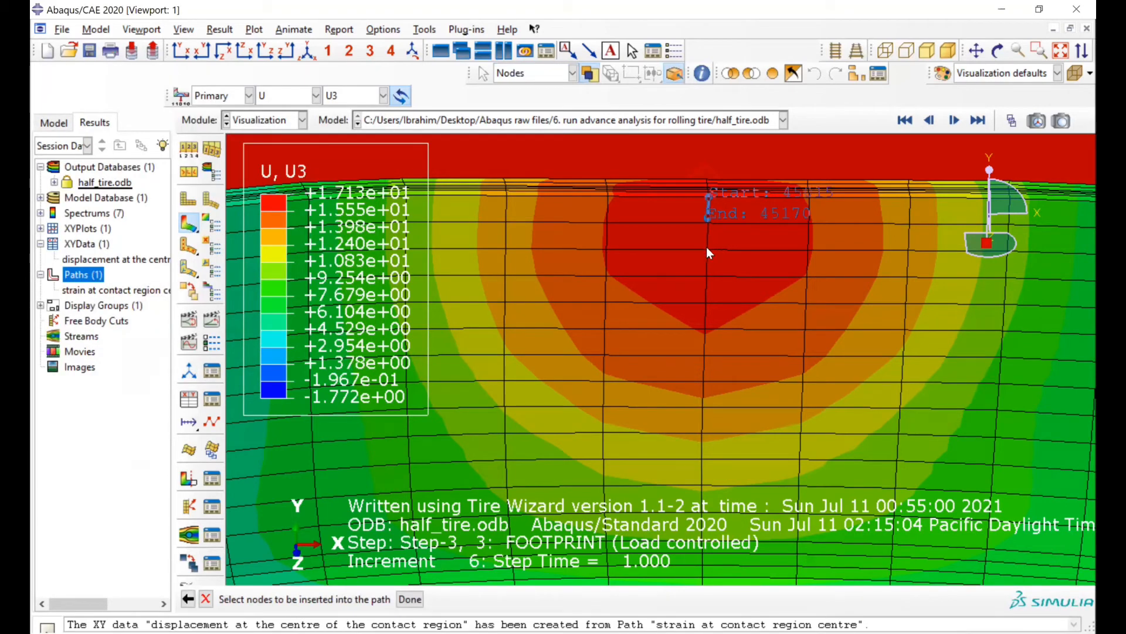
{"action": "left_click", "coordinate": [707, 249]}
{"action": "left_click", "coordinate": [706, 276]}
{"action": "left_click", "coordinate": [706, 303]}
{"action": "left_click", "coordinate": [707, 326]}
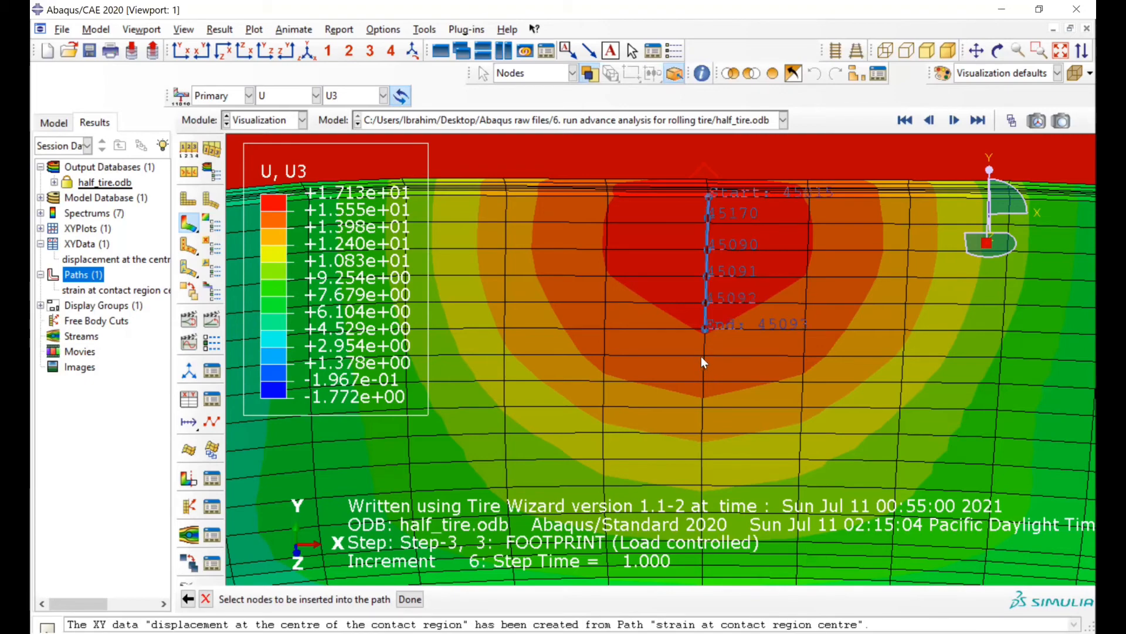
{"action": "left_click", "coordinate": [705, 355]}
{"action": "left_click", "coordinate": [704, 379]}
{"action": "left_click", "coordinate": [703, 404]}
{"action": "left_click", "coordinate": [410, 599]}
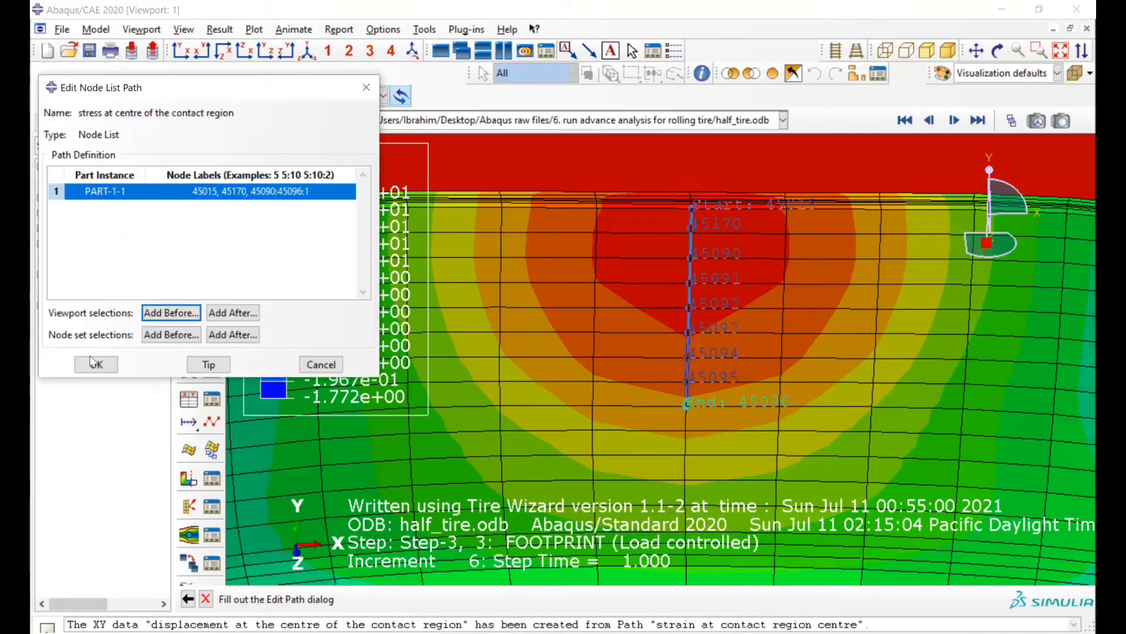
{"action": "key", "text": "Return"}
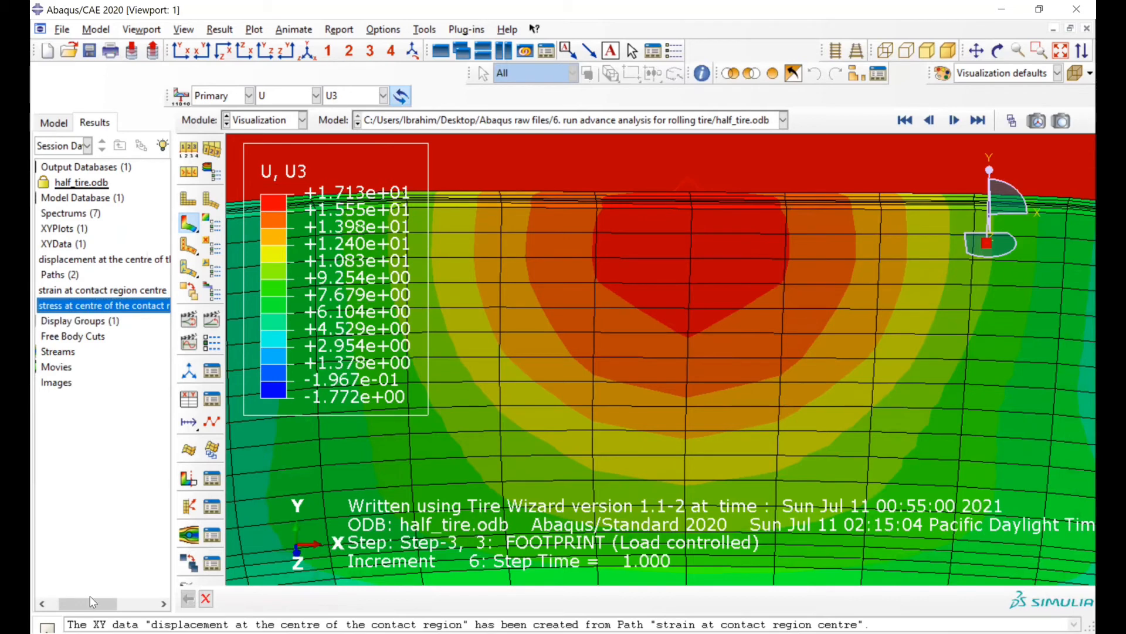
- Start creating XY data from the path "stress at centre of the contact region", with true distance as X values
{"action": "left_click", "coordinate": [80, 245]}
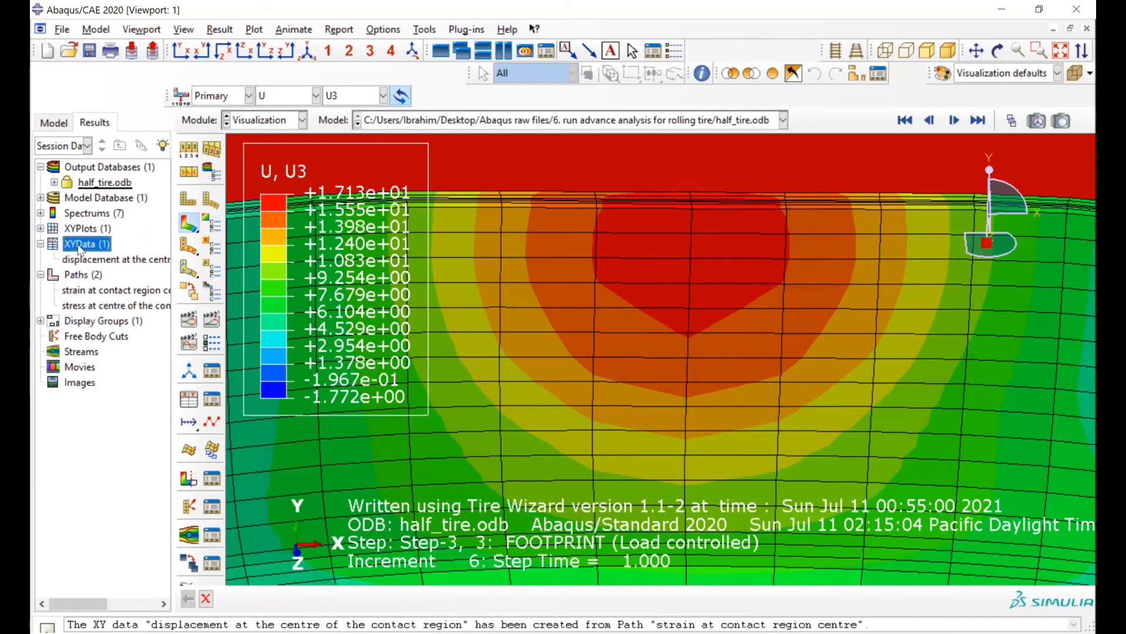
{"action": "right_click", "coordinate": [81, 246]}
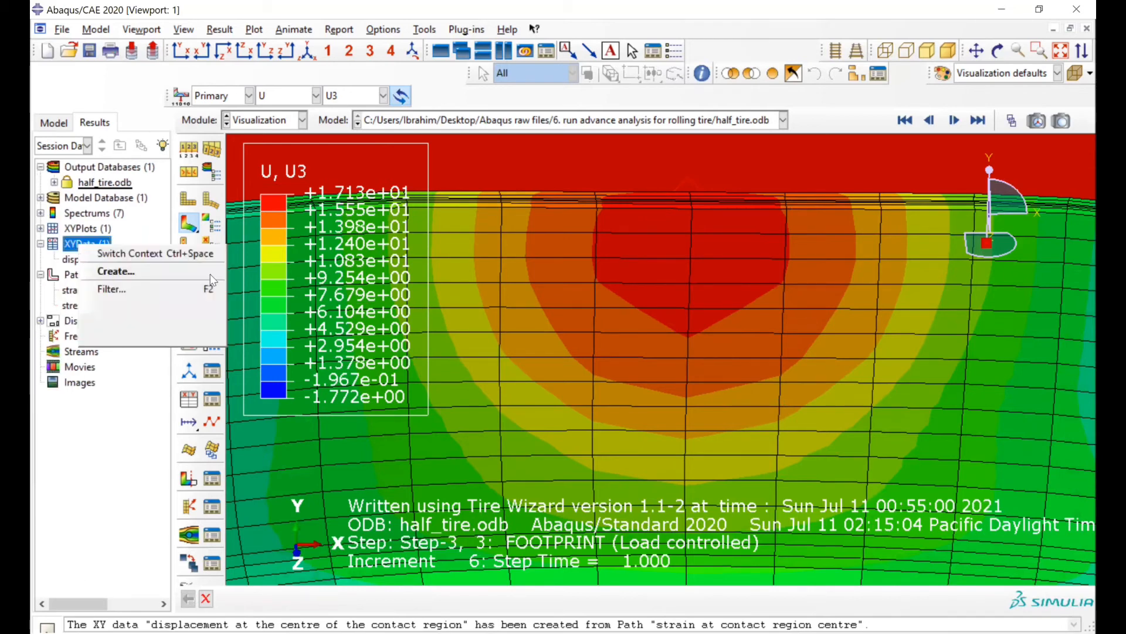
{"action": "left_click", "coordinate": [471, 370]}
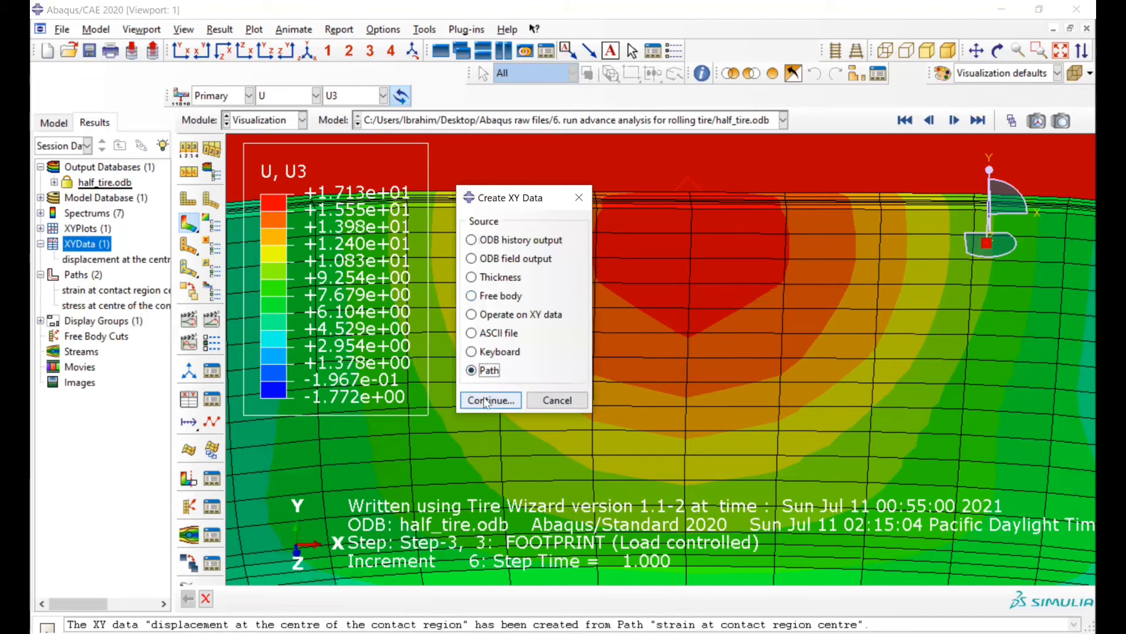
{"action": "key", "text": "Return"}
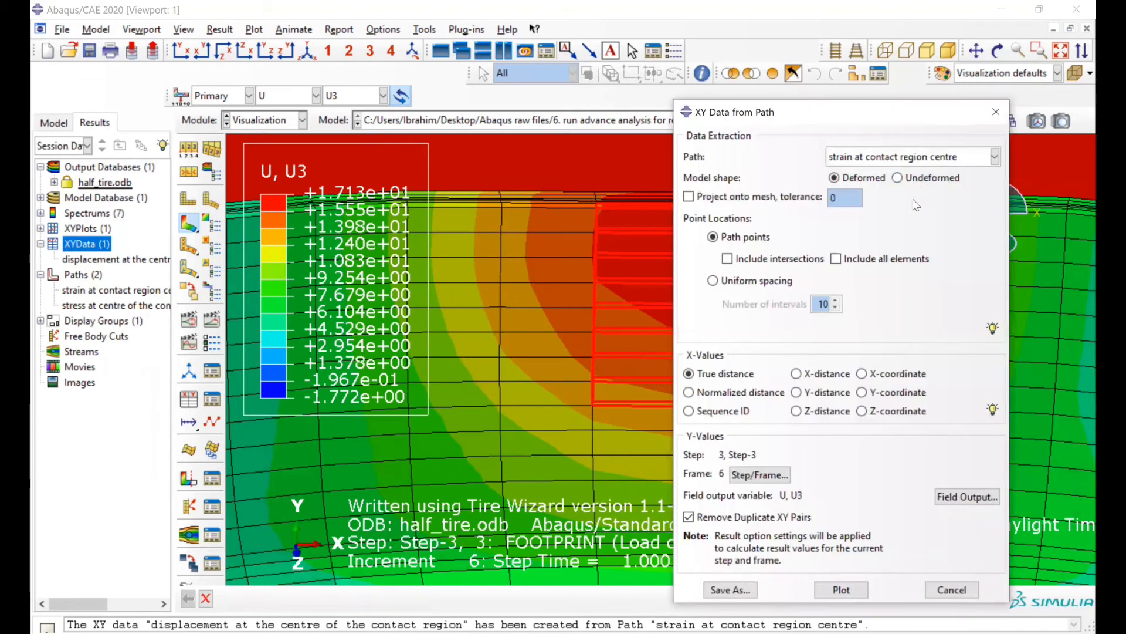
{"action": "left_click", "coordinate": [995, 156]}
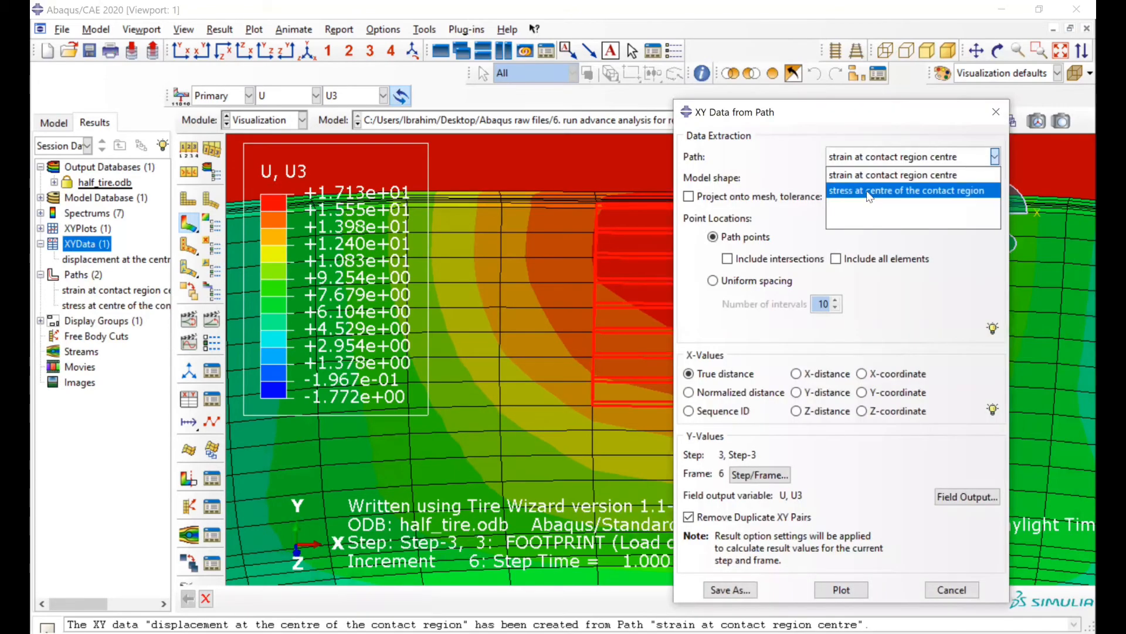
{"action": "left_click", "coordinate": [872, 190]}
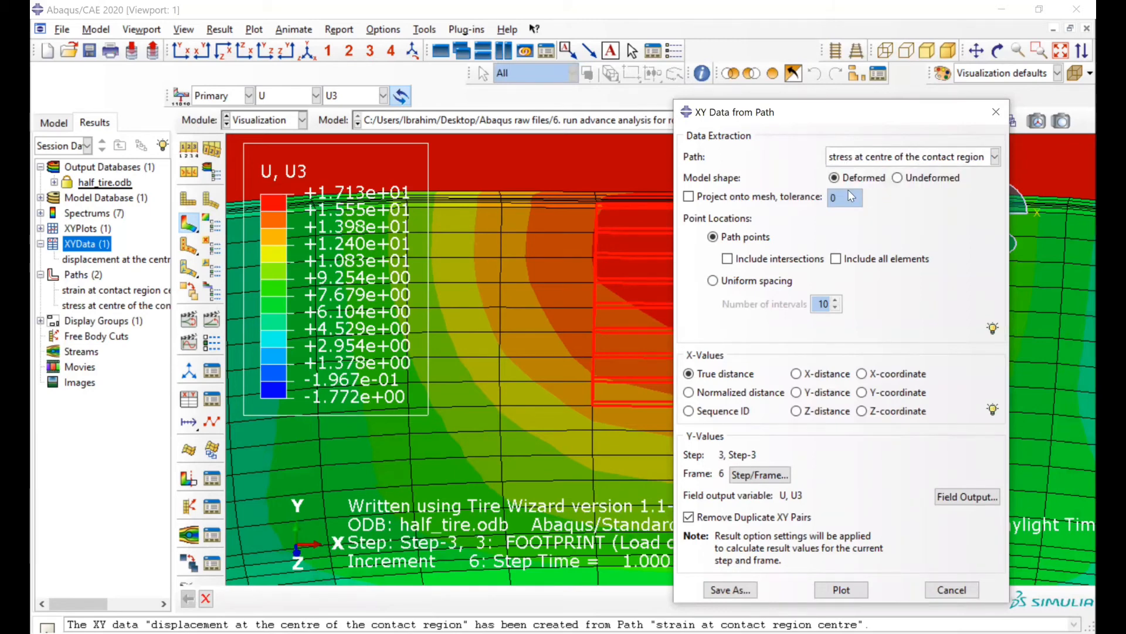
{"action": "left_click", "coordinate": [690, 374]}
- Set the path data's field output variable to stress S with the Mises invariant
{"action": "left_click", "coordinate": [950, 499]}
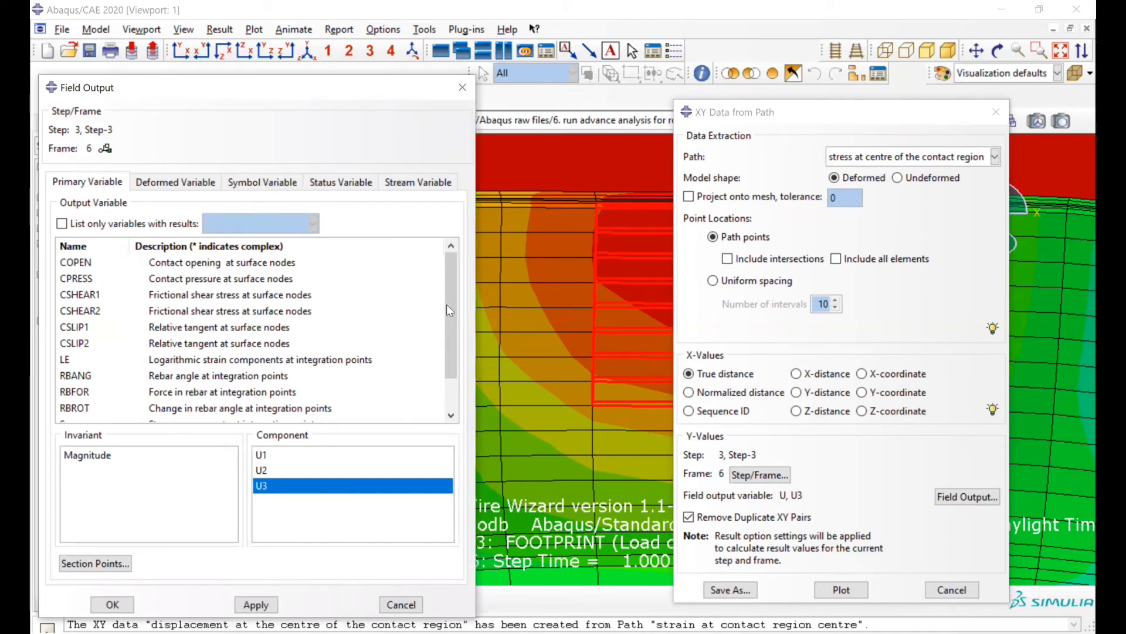
{"action": "left_click_drag", "start_coordinate": [449, 301], "coordinate": [445, 341]}
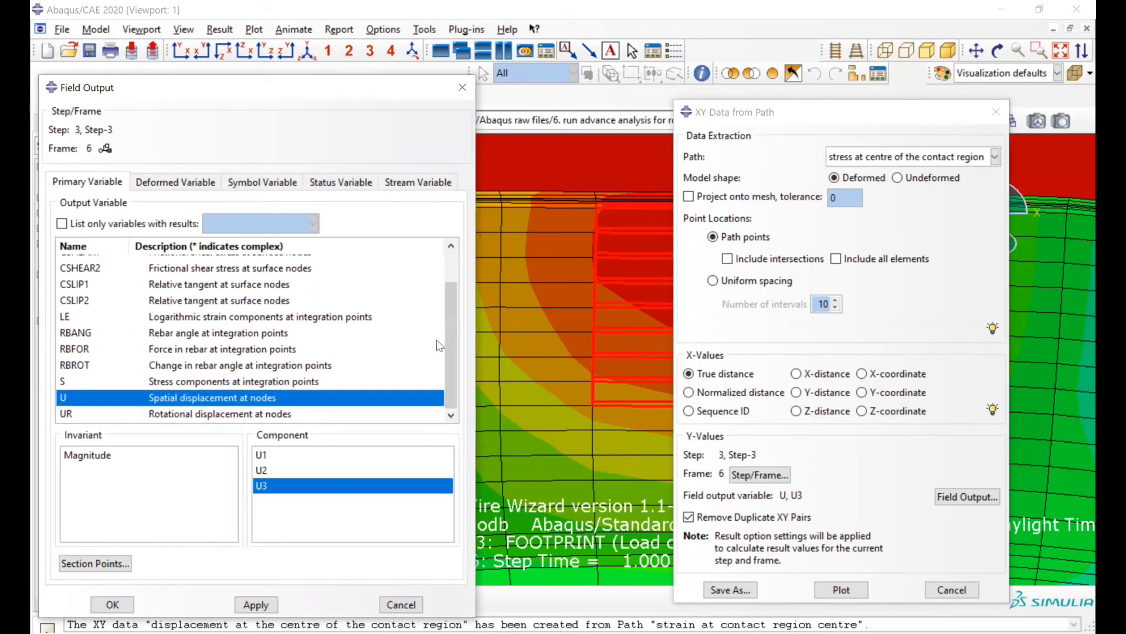
{"action": "left_click", "coordinate": [235, 382]}
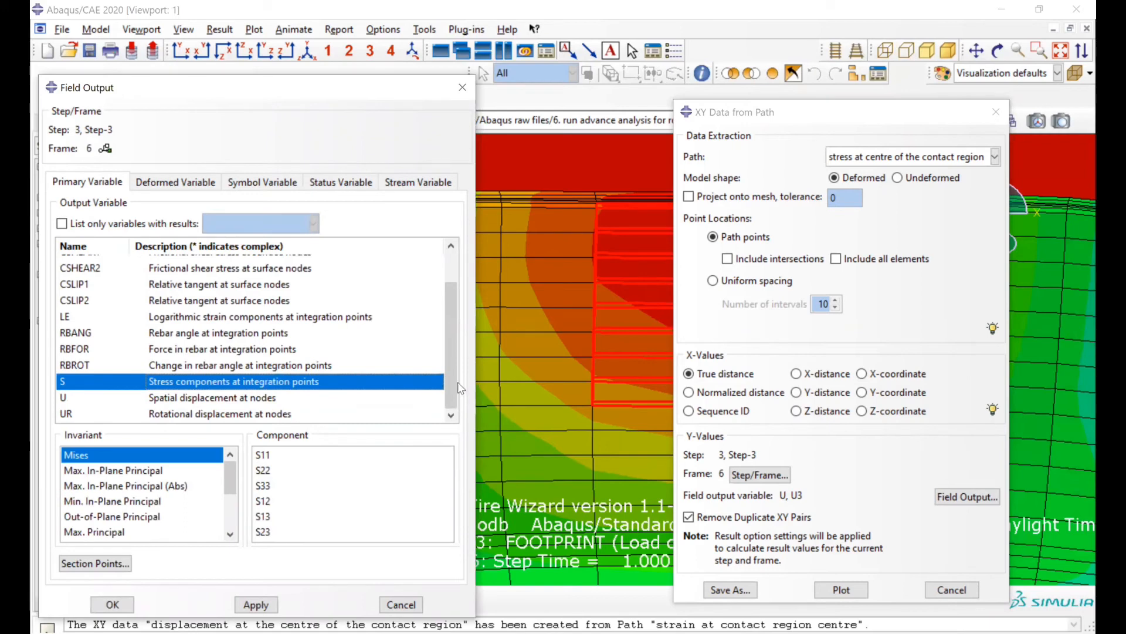
{"action": "left_click", "coordinate": [437, 399]}
{"action": "left_click", "coordinate": [108, 383]}
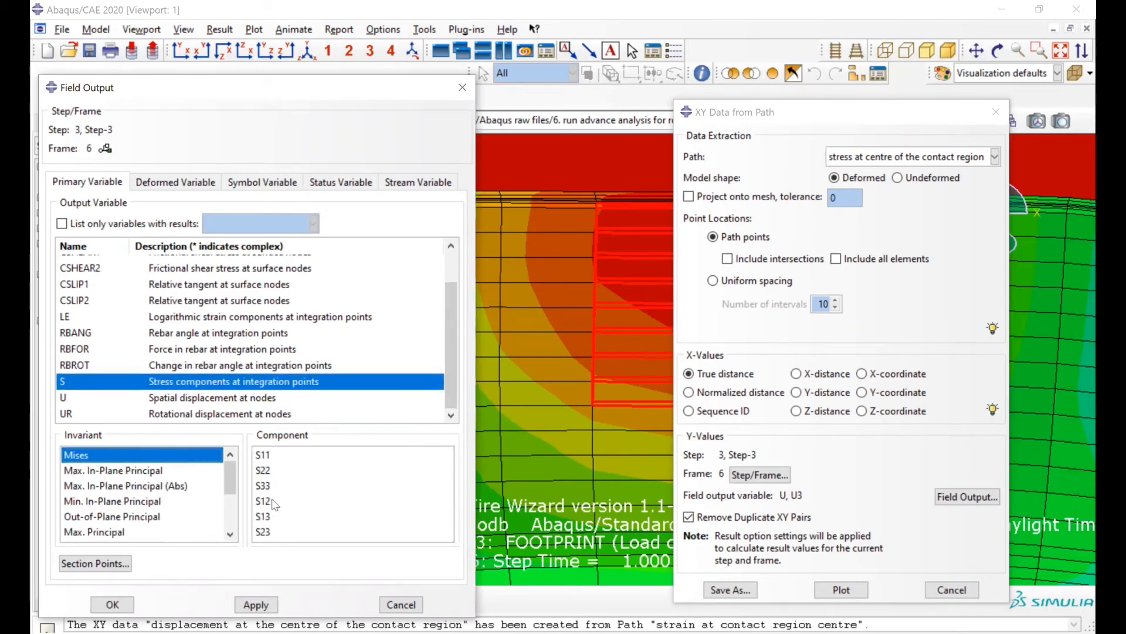
{"action": "left_click_drag", "start_coordinate": [230, 480], "coordinate": [230, 497]}
{"action": "left_click", "coordinate": [113, 604]}
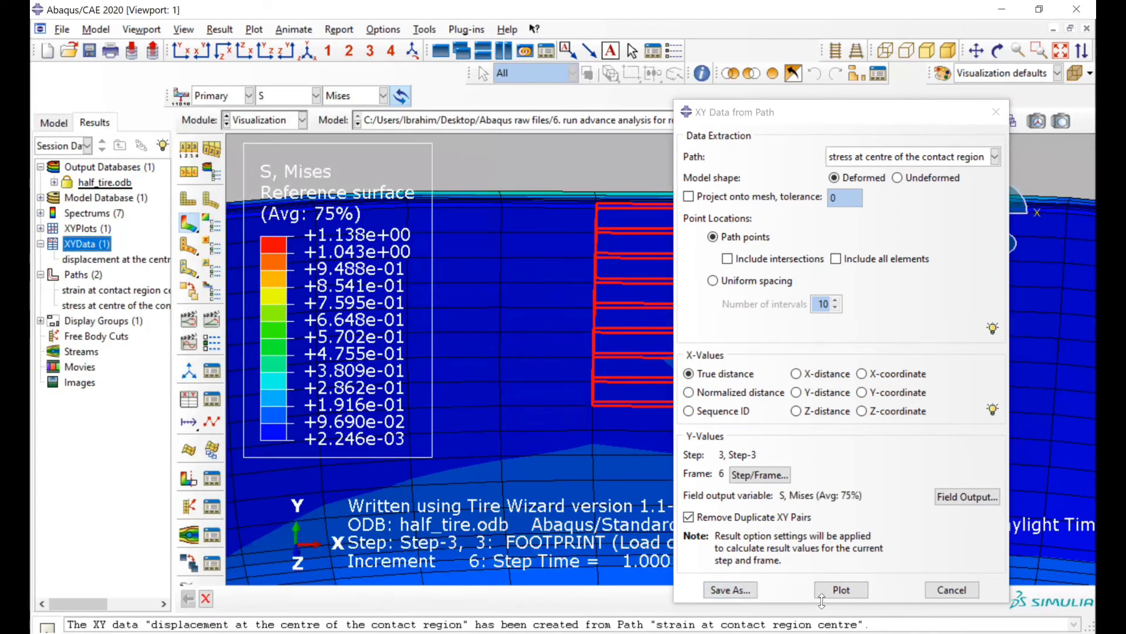
- Plot the Mises stress along the path and close the path data dialog
{"action": "left_click", "coordinate": [842, 590]}
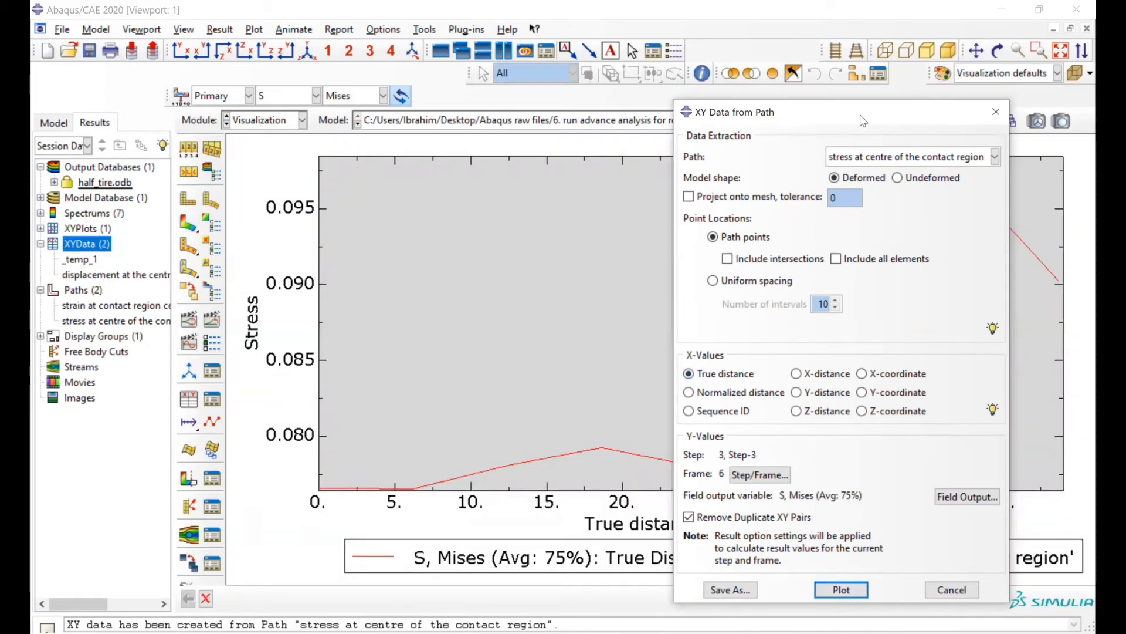
{"action": "left_click_drag", "start_coordinate": [863, 120], "coordinate": [465, 97]}
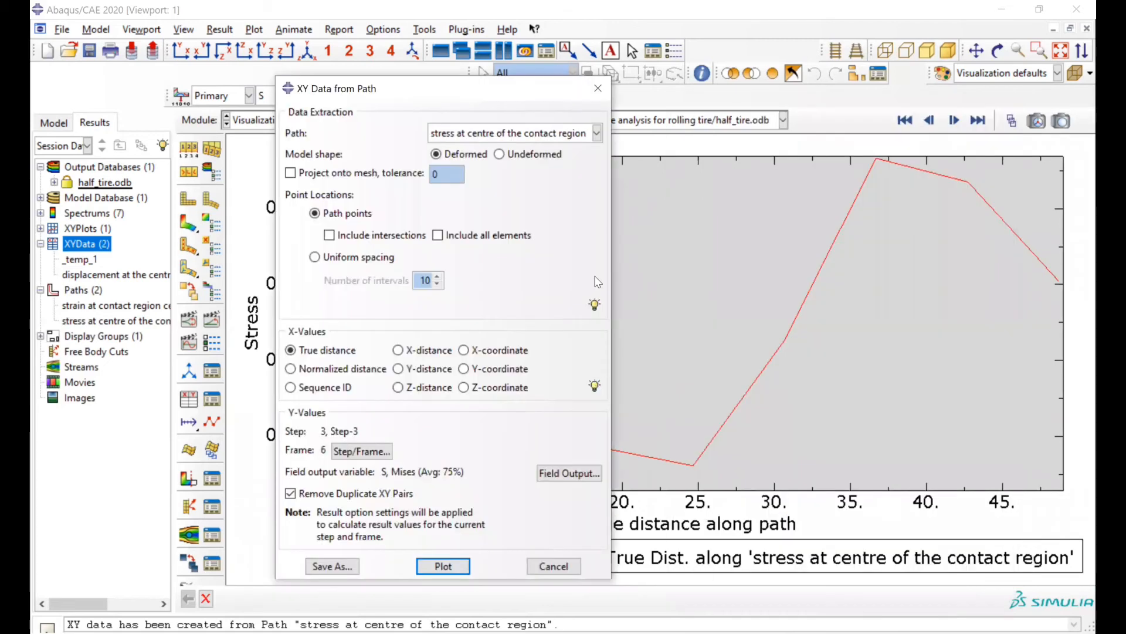
{"action": "left_click", "coordinate": [596, 91]}
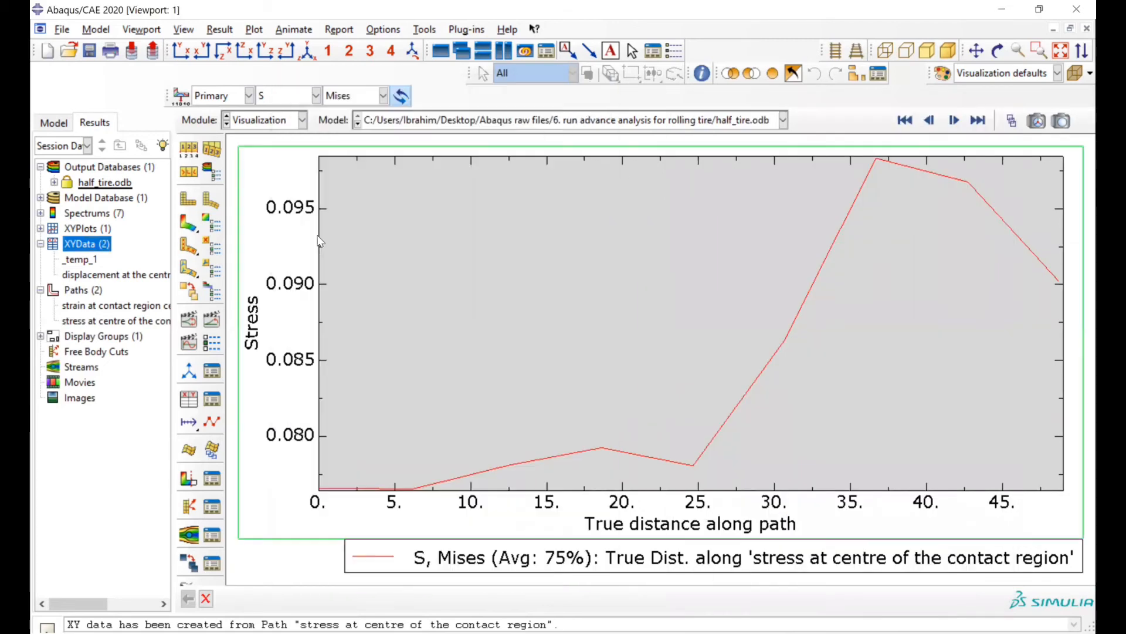
- Rename the XY data _temp_1 as "stress at centre of contact region"
{"action": "right_click", "coordinate": [80, 260]}
{"action": "left_click", "coordinate": [113, 289]}
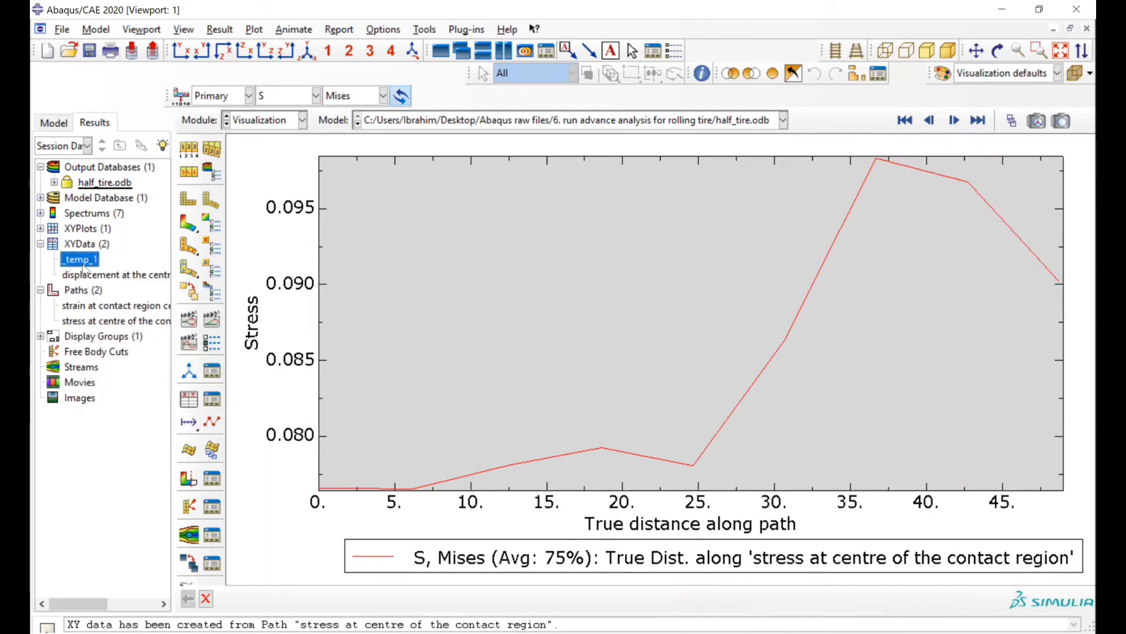
{"action": "right_click", "coordinate": [82, 262]}
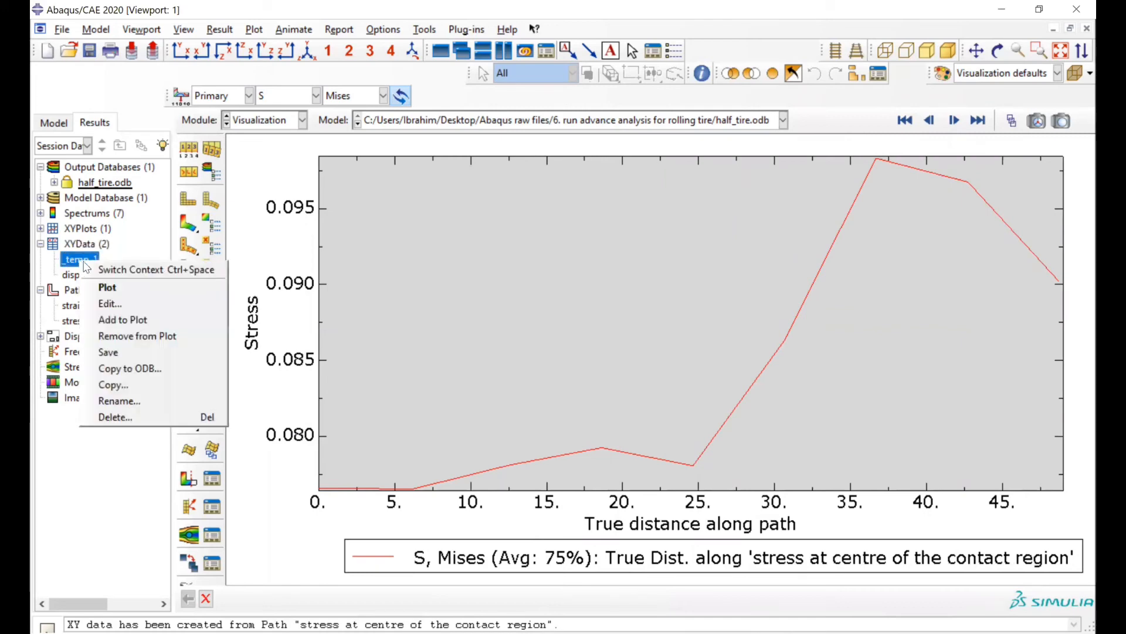
{"action": "left_click", "coordinate": [138, 400]}
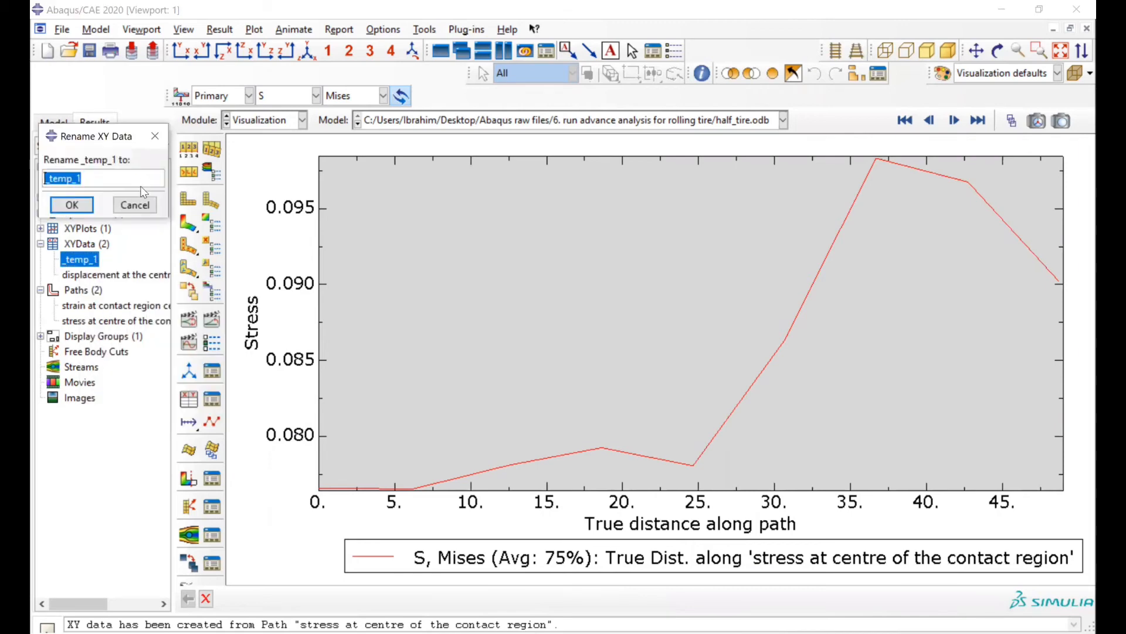
{"action": "type", "text": "stress at centre"}
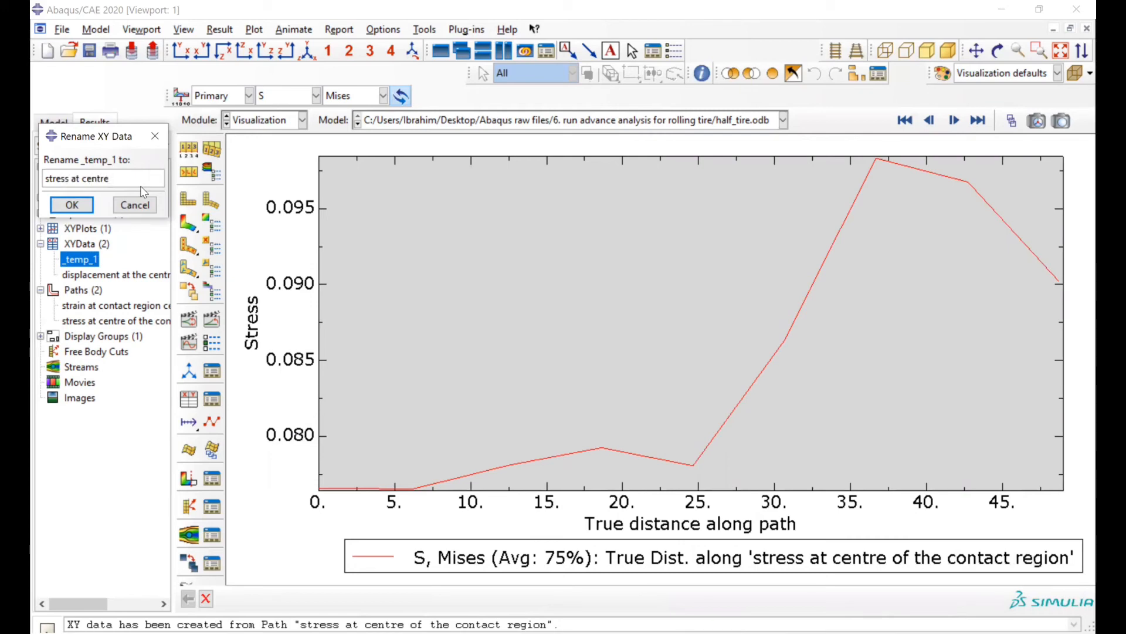
{"action": "type", "text": " of contact region"}
{"action": "left_click", "coordinate": [86, 203]}
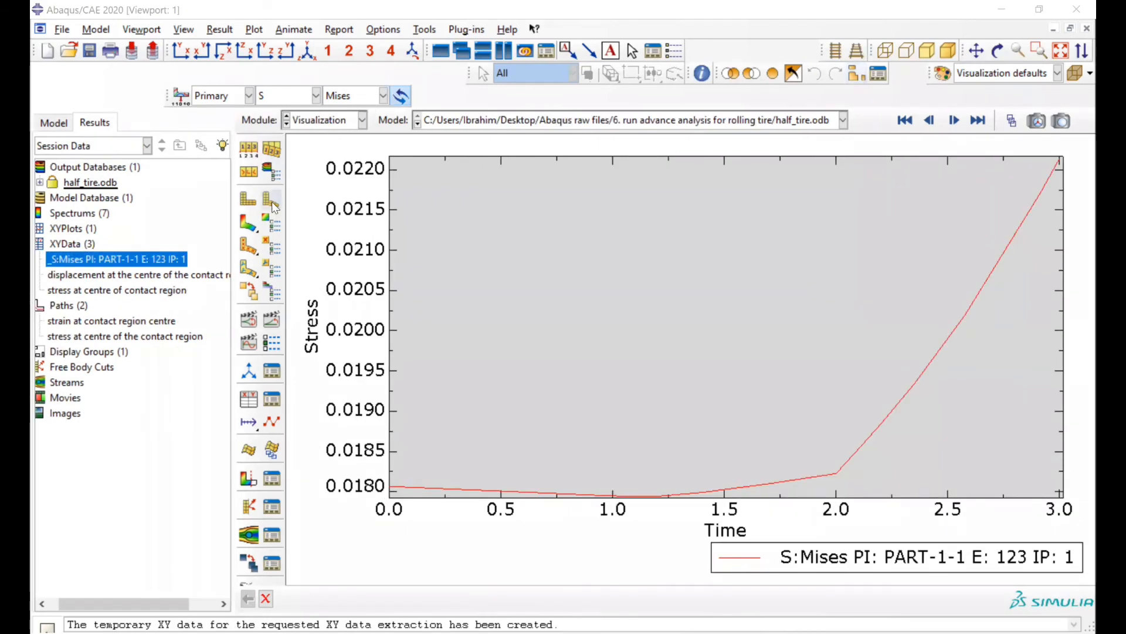
- Plot the saved contact-region displacement data, followed by the "stress at centre of contact region" data
{"action": "right_click", "coordinate": [124, 277]}
{"action": "left_click", "coordinate": [154, 299]}
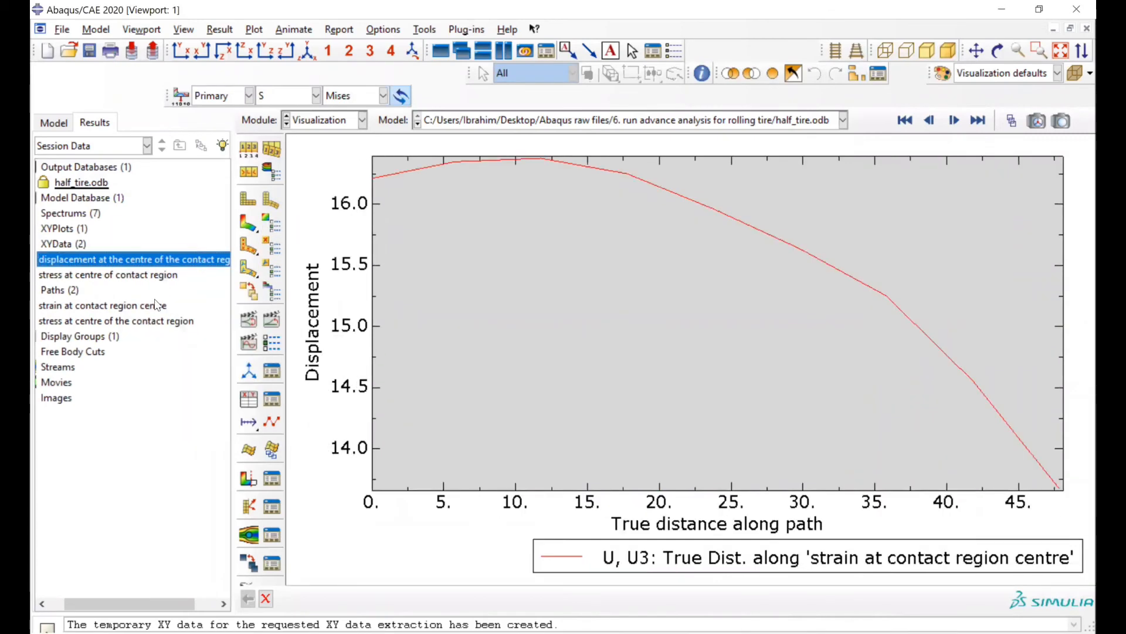
{"action": "right_click", "coordinate": [113, 277]}
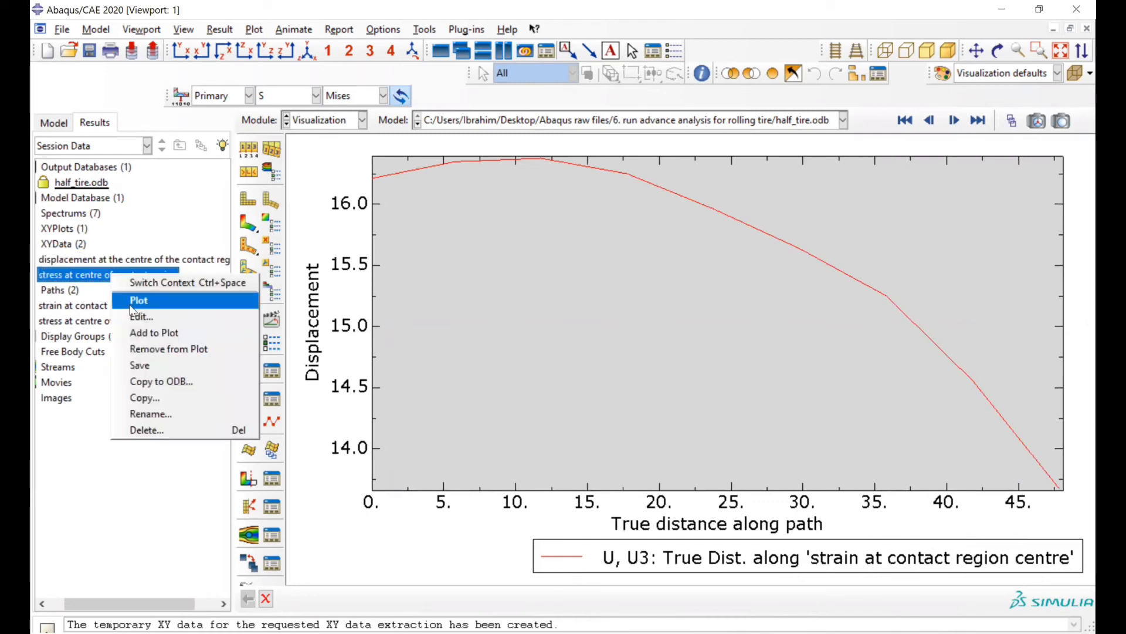
{"action": "left_click", "coordinate": [154, 298]}
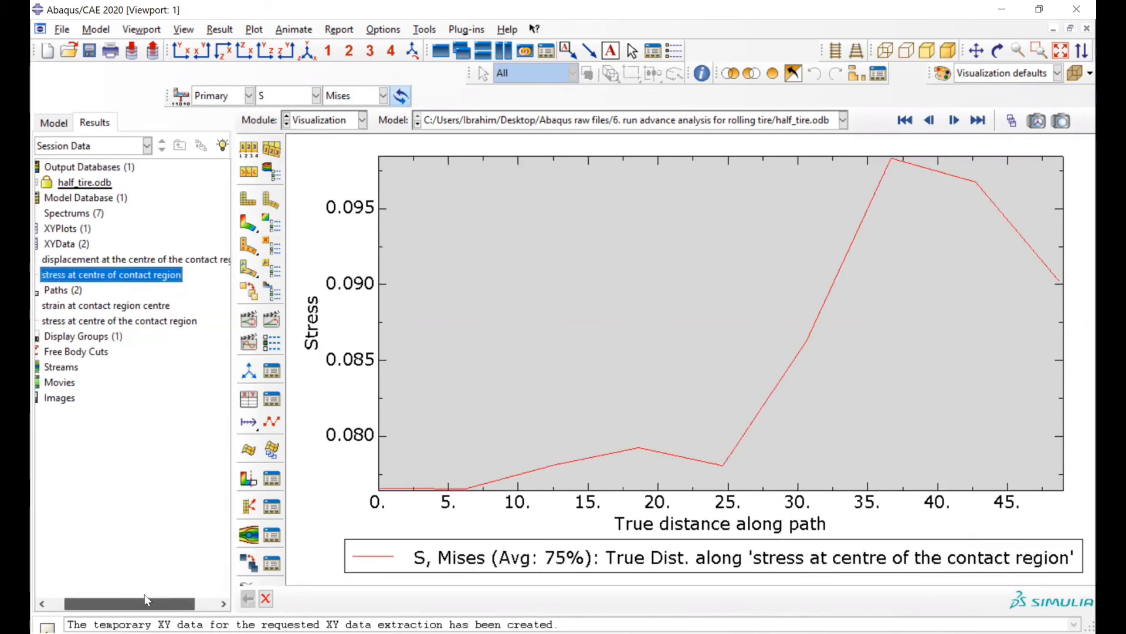
- Copy all nine rows of X and Y values from the "stress at centre of contact region" data table
{"action": "right_click", "coordinate": [123, 280]}
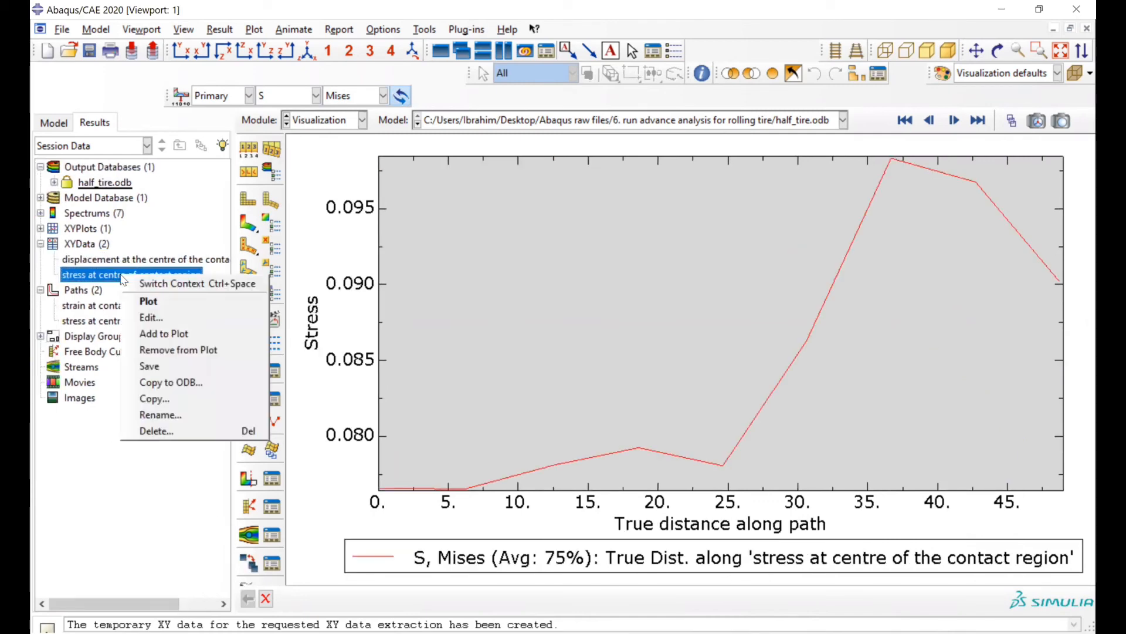
{"action": "left_click", "coordinate": [165, 313]}
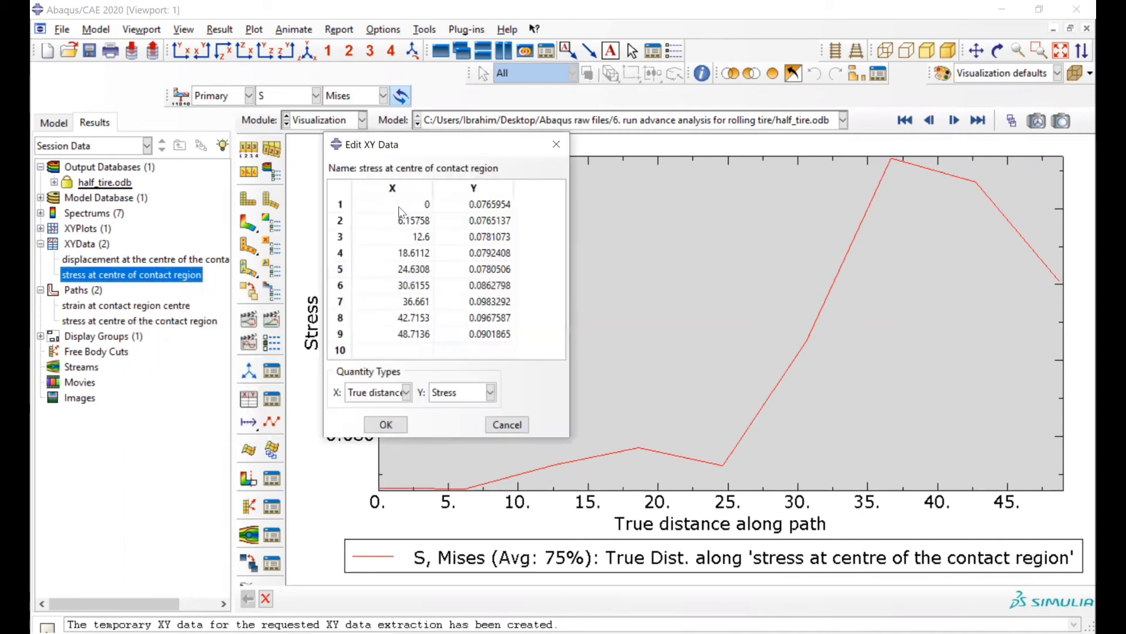
{"action": "left_click_drag", "start_coordinate": [400, 208], "coordinate": [495, 339]}
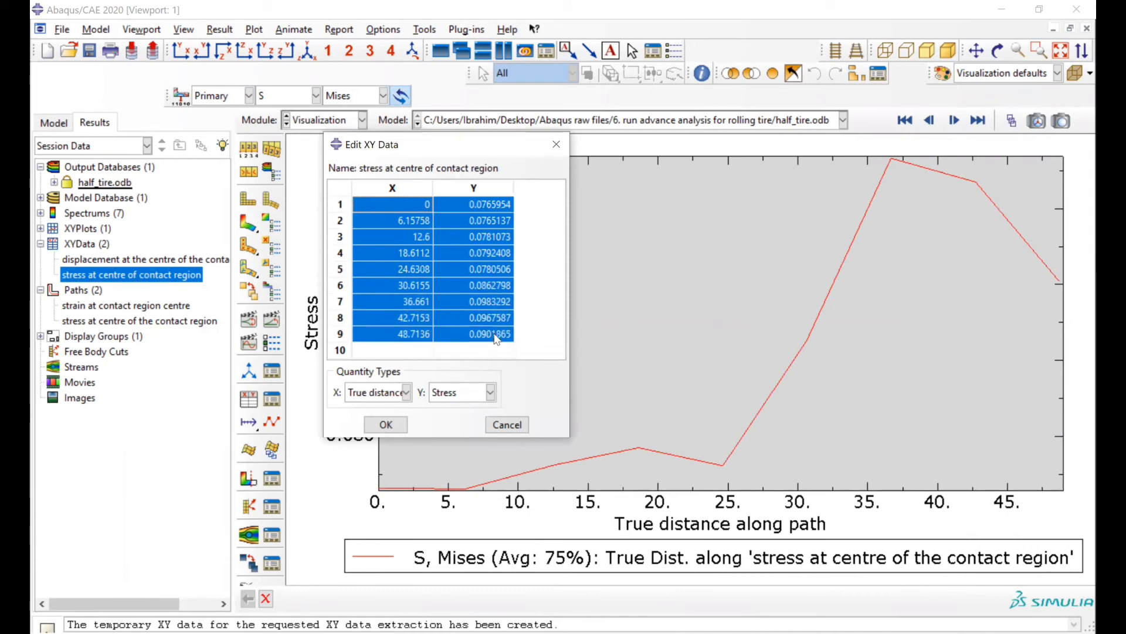
{"action": "right_click", "coordinate": [435, 312]}
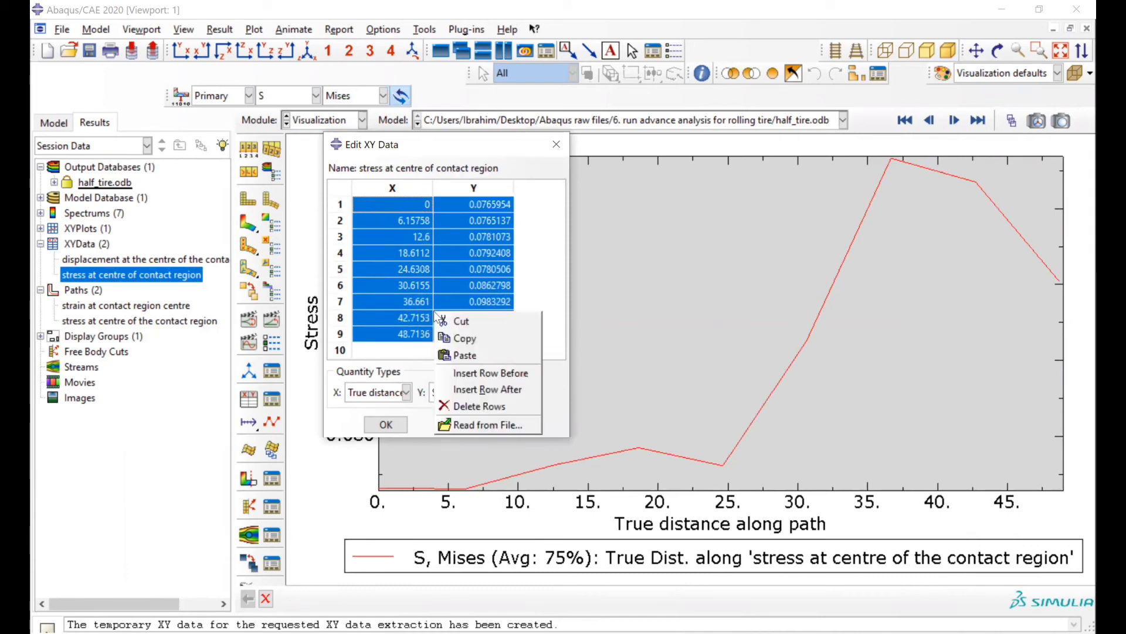
{"action": "left_click", "coordinate": [477, 339]}
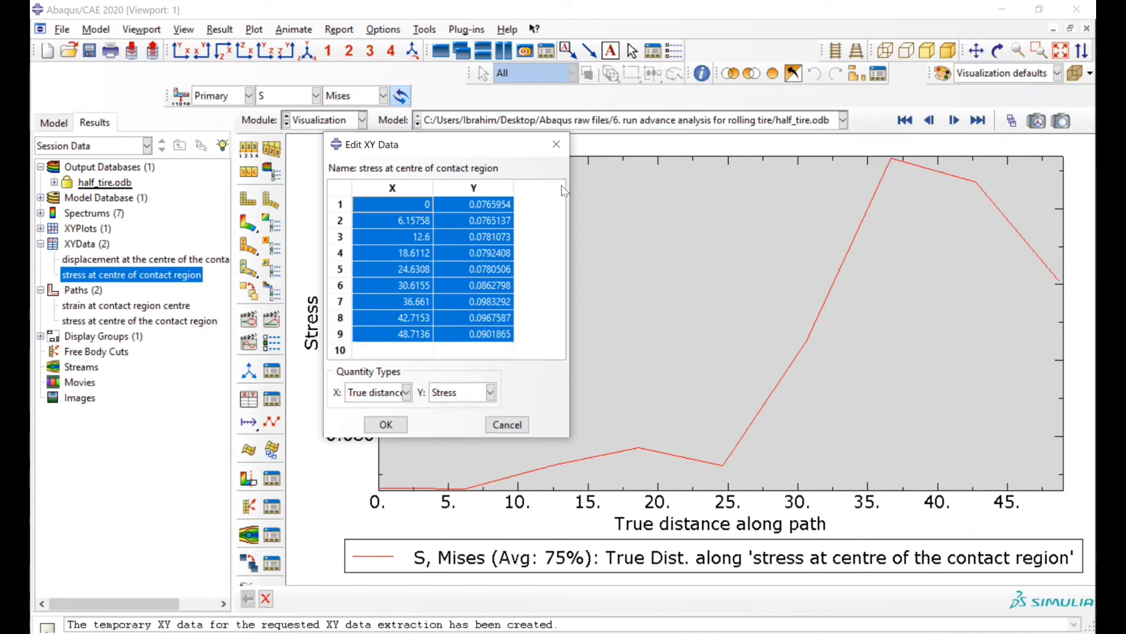
{"action": "left_click", "coordinate": [557, 143]}
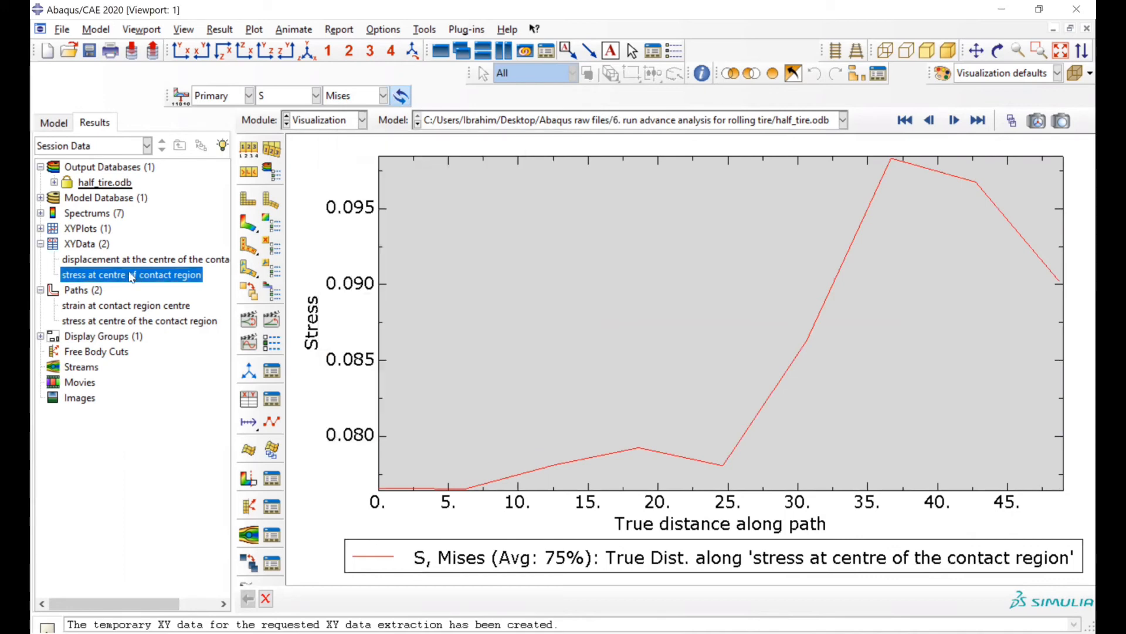
- Edit the XY data for displacement at the centre of the contact region, setting its X quantity type to Time
{"action": "left_click", "coordinate": [118, 259]}
{"action": "right_click", "coordinate": [107, 256]}
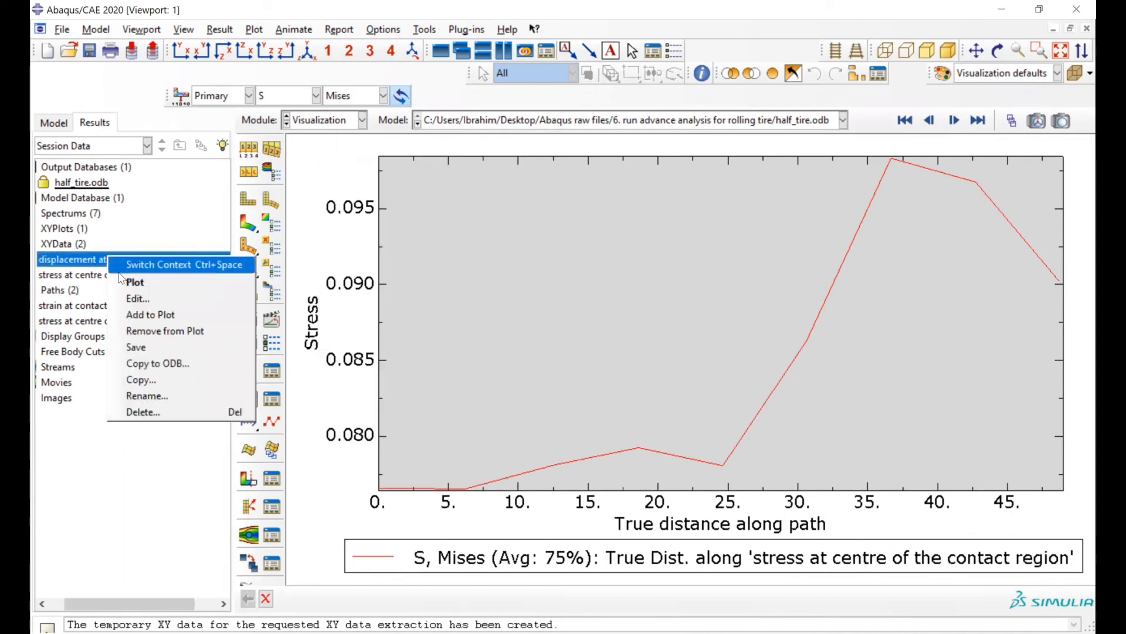
{"action": "left_click", "coordinate": [216, 303]}
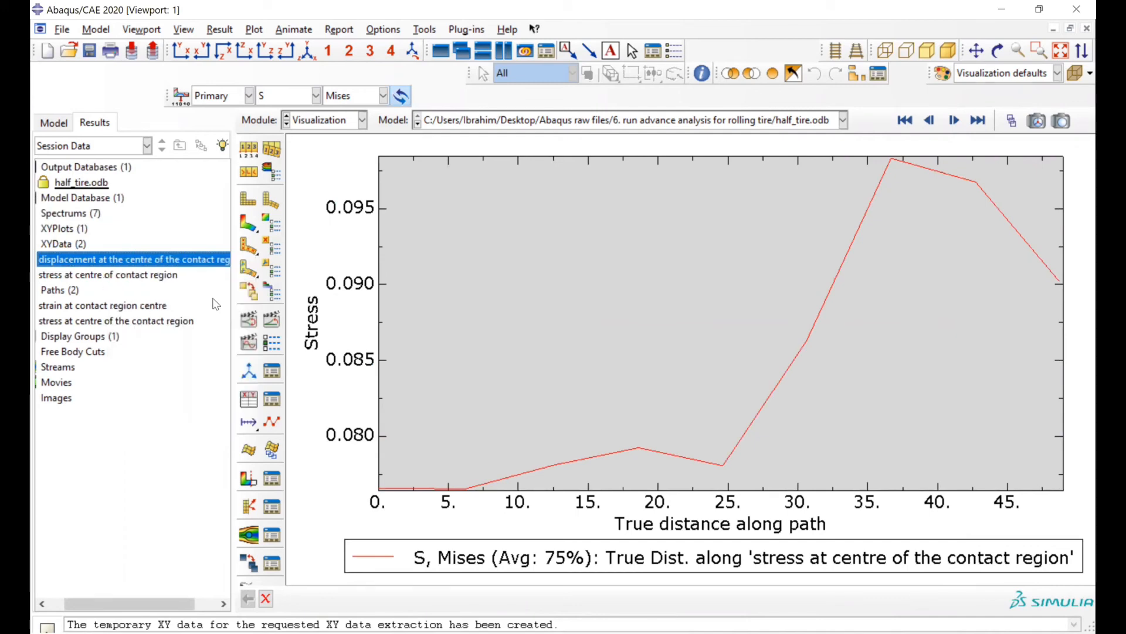
{"action": "left_click_drag", "start_coordinate": [410, 203], "coordinate": [478, 334]}
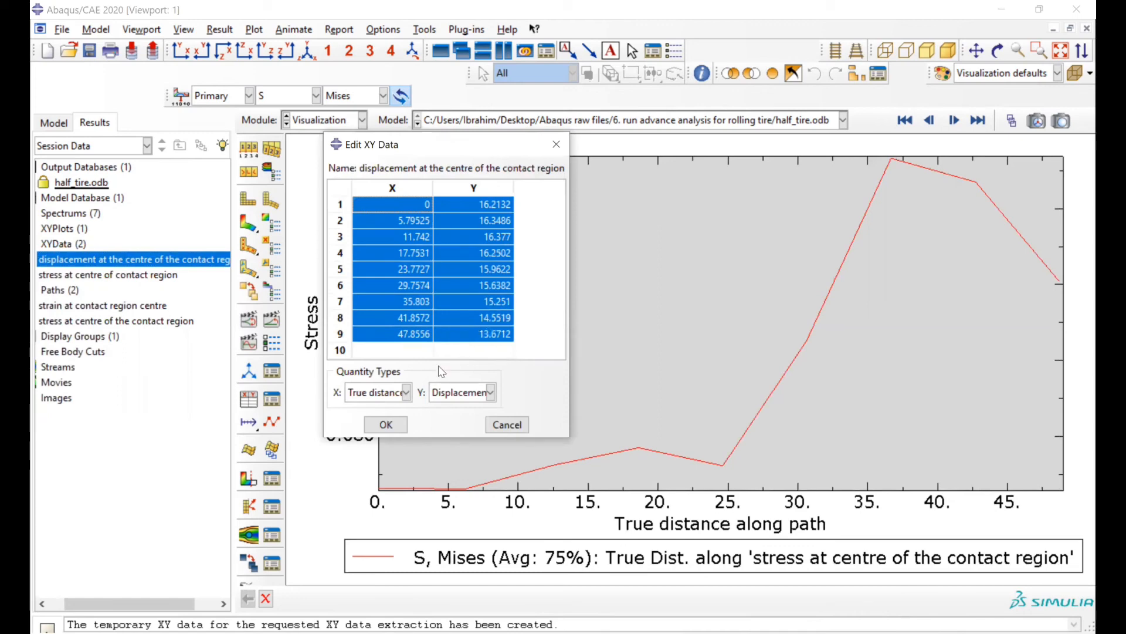
{"action": "left_click", "coordinate": [405, 392]}
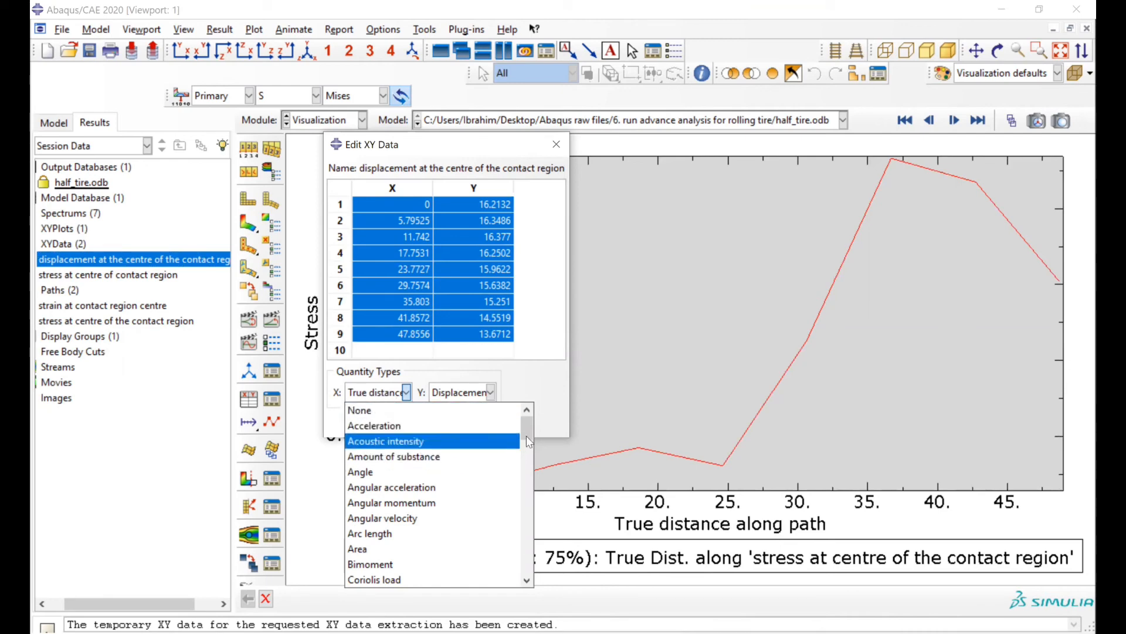
{"action": "left_click_drag", "start_coordinate": [527, 437], "coordinate": [510, 549]}
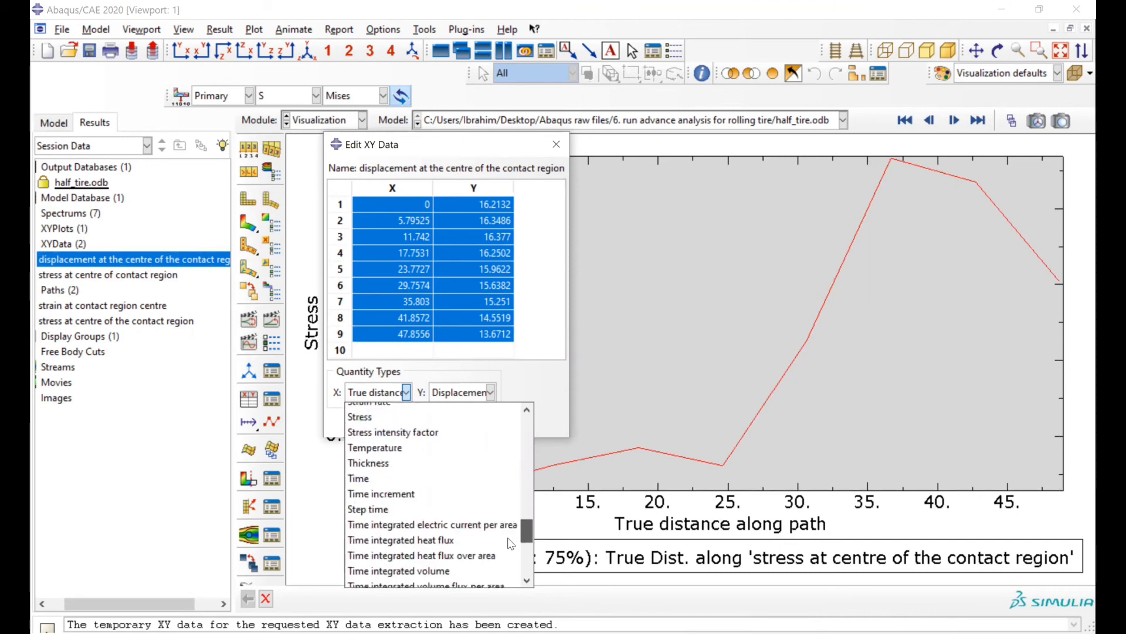
{"action": "scroll", "coordinate": [380, 473], "scroll_direction": "up", "scroll_amount": 1}
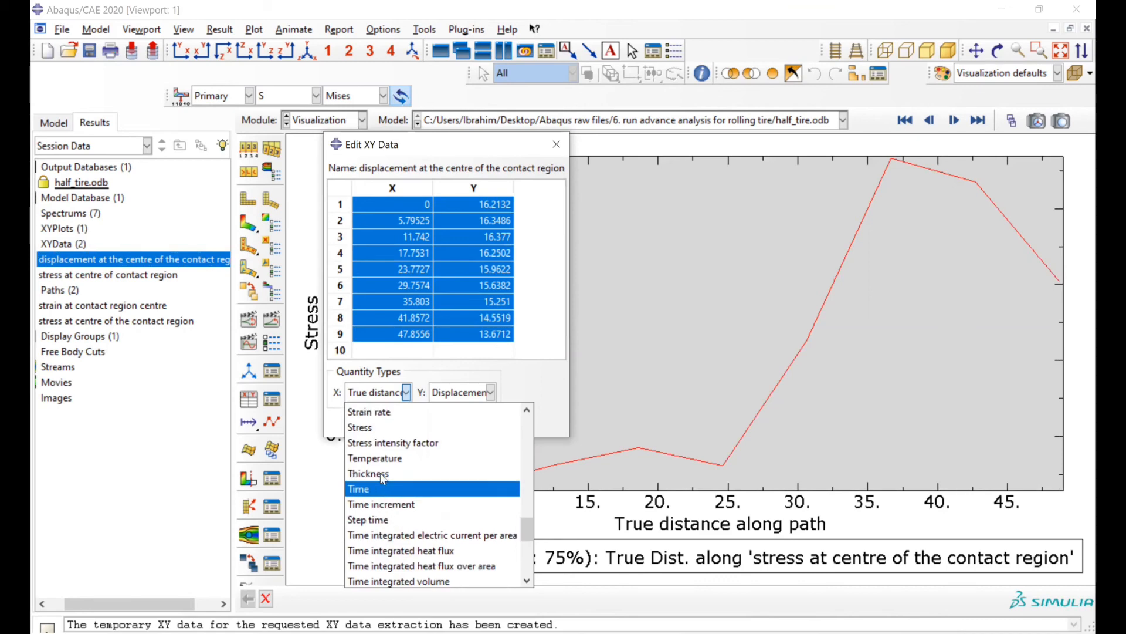
{"action": "left_click", "coordinate": [379, 518]}
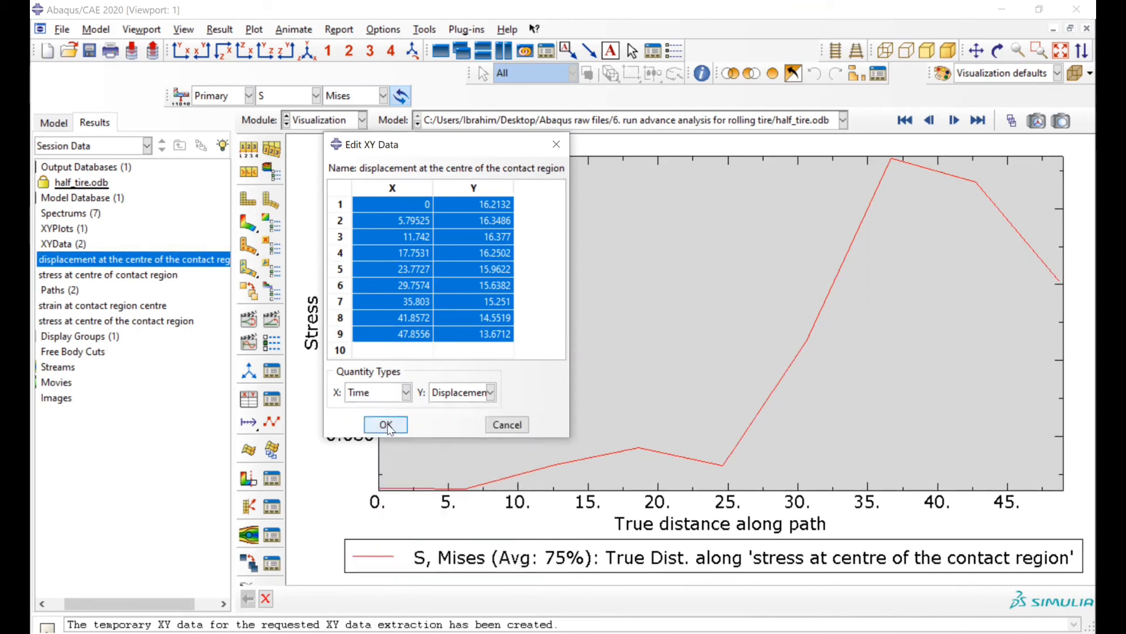
{"action": "left_click", "coordinate": [412, 350]}
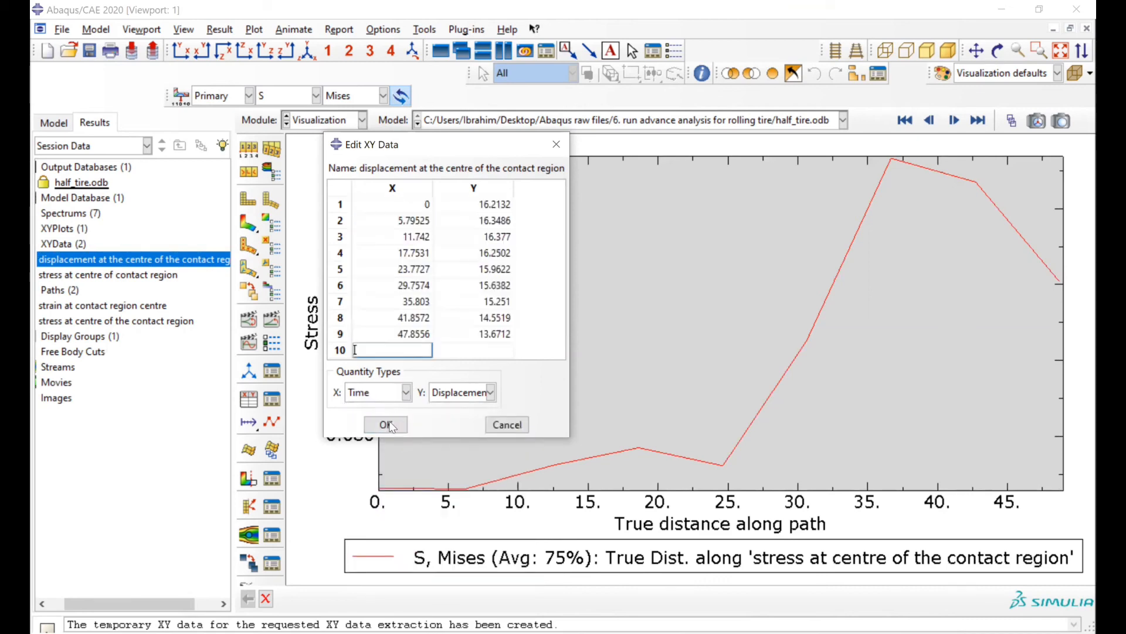
{"action": "left_click", "coordinate": [387, 424]}
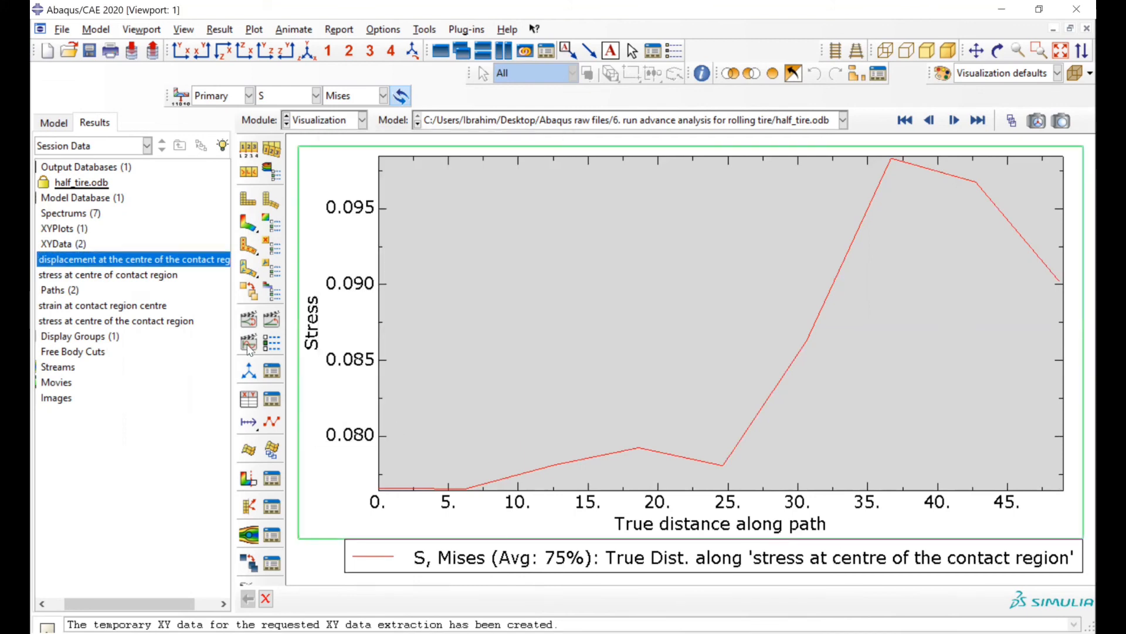
- Plot the edited contact-region displacement data against time
{"action": "right_click", "coordinate": [153, 260]}
{"action": "left_click", "coordinate": [192, 285]}
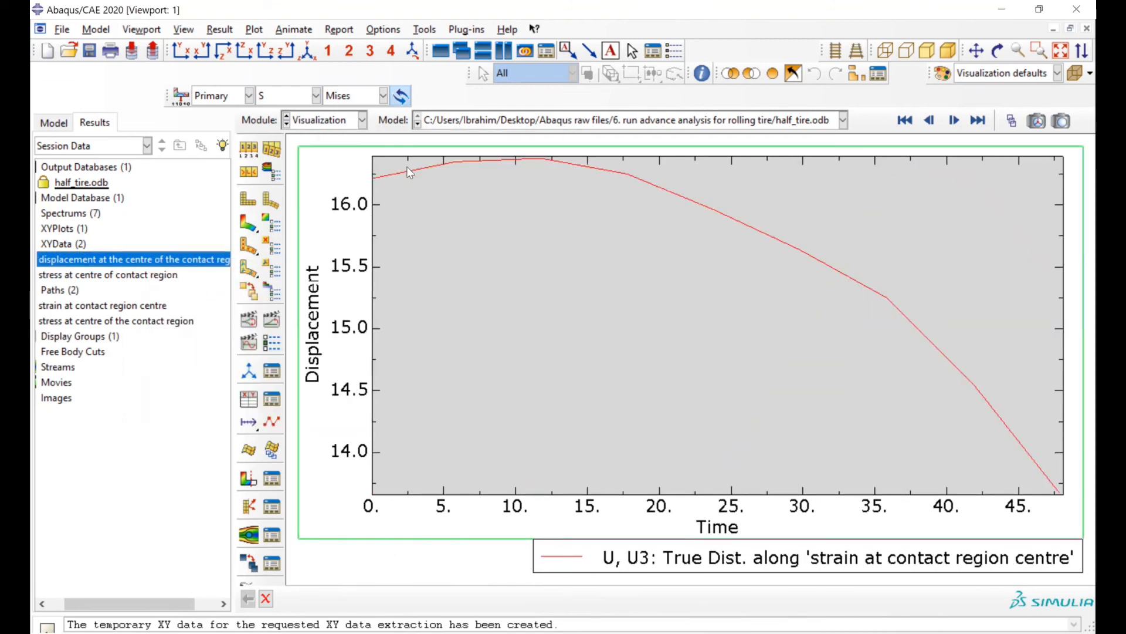
{"action": "scroll", "coordinate": [1026, 437], "scroll_direction": "down", "scroll_amount": 1}
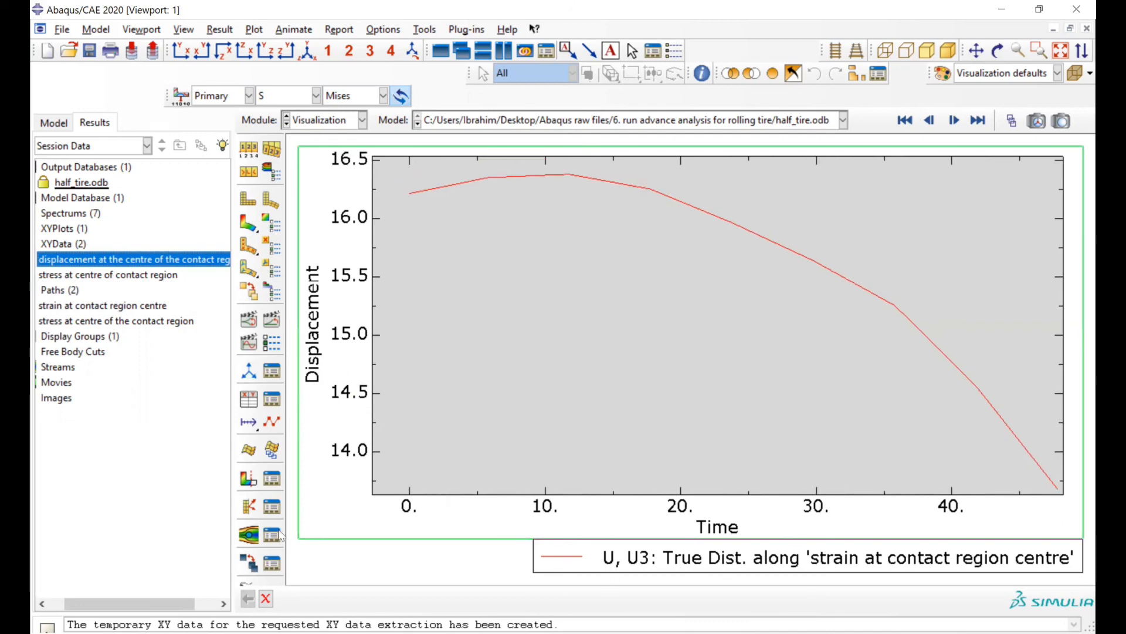
- Reopen the contact-region displacement data table, review its nine rows, and select the X and Y values in row 3
{"action": "left_click_drag", "start_coordinate": [172, 603], "coordinate": [157, 603]}
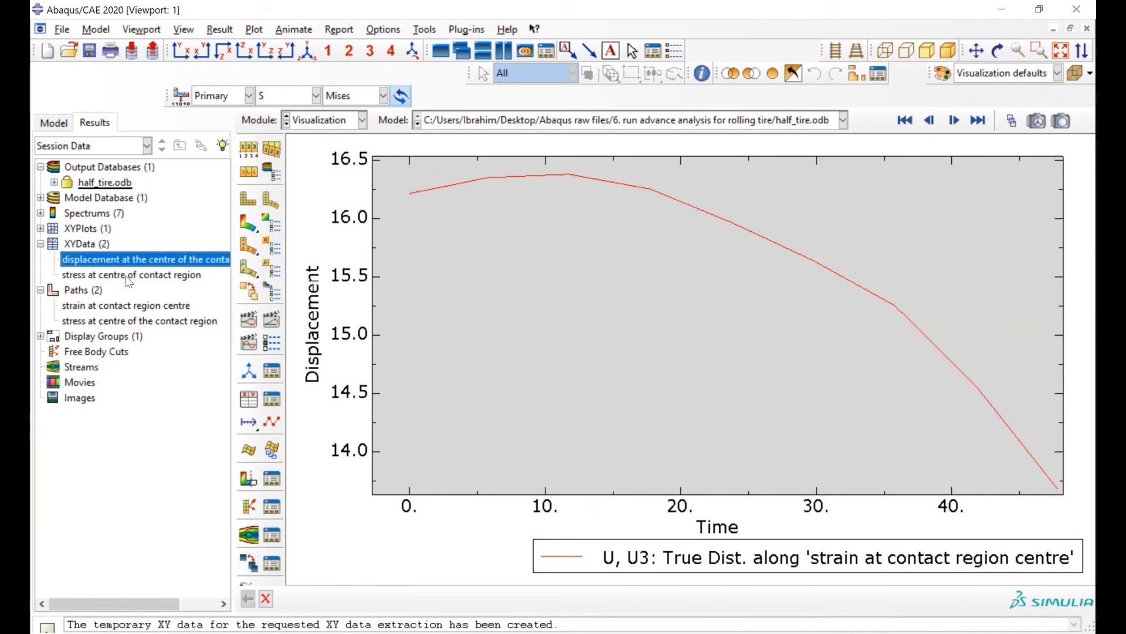
{"action": "left_click", "coordinate": [420, 206]}
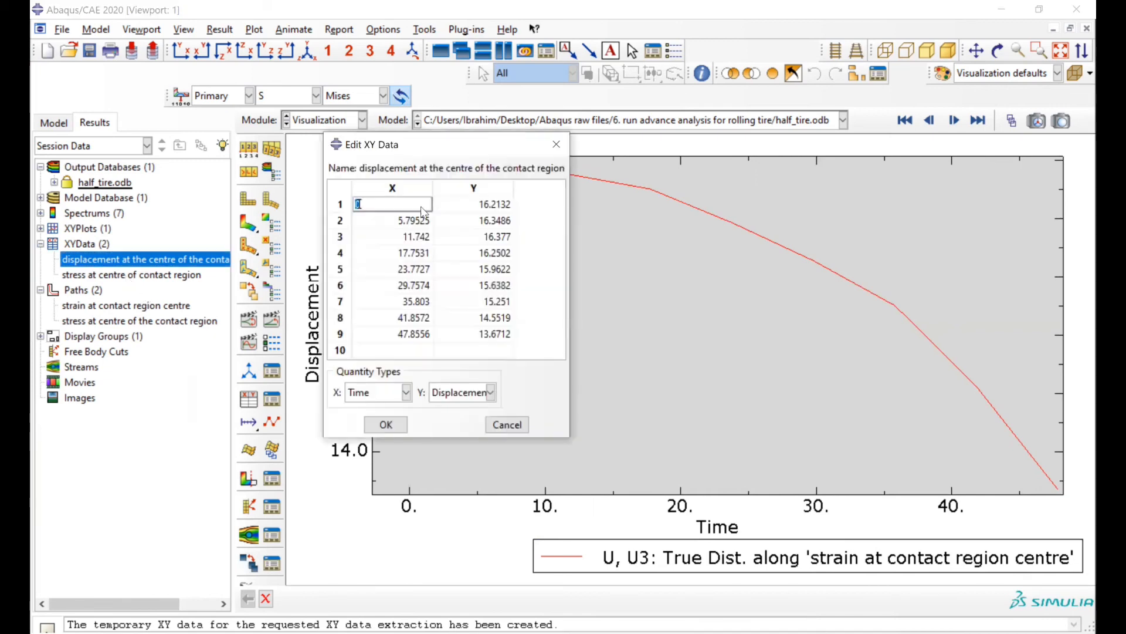
{"action": "left_click_drag", "start_coordinate": [421, 210], "coordinate": [486, 336]}
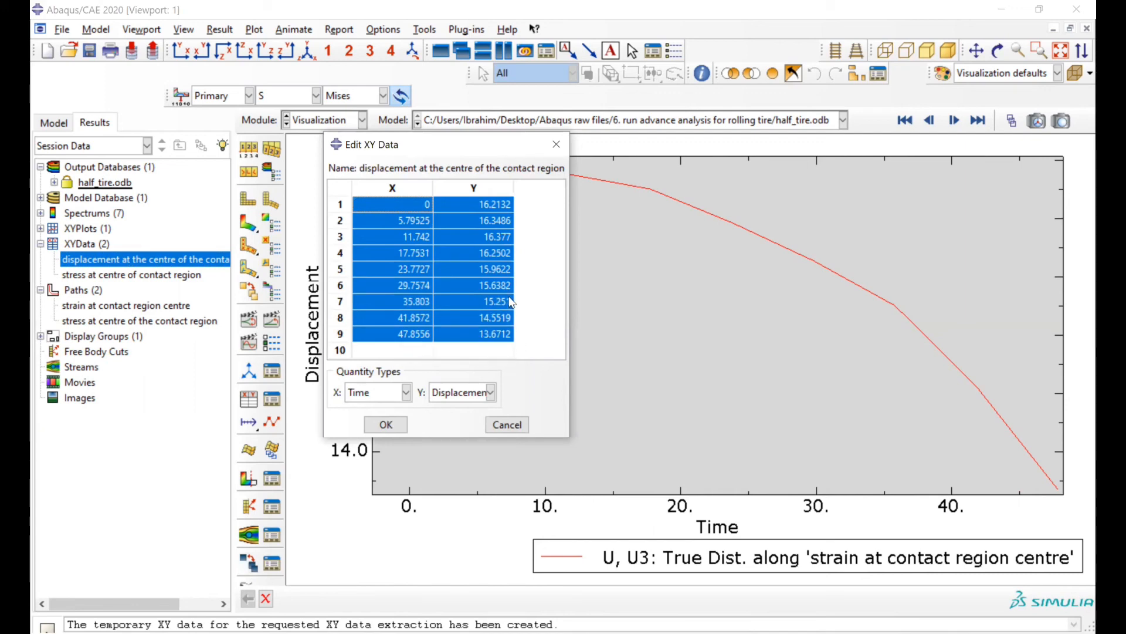
{"action": "double_click", "coordinate": [495, 252]}
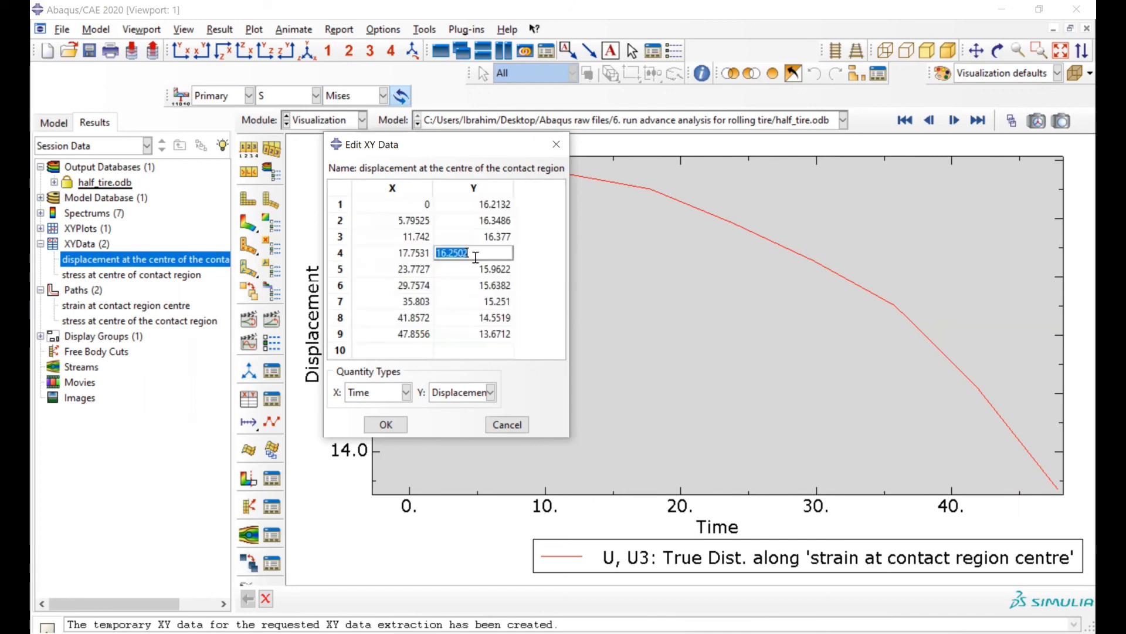
{"action": "double_click", "coordinate": [488, 220]}
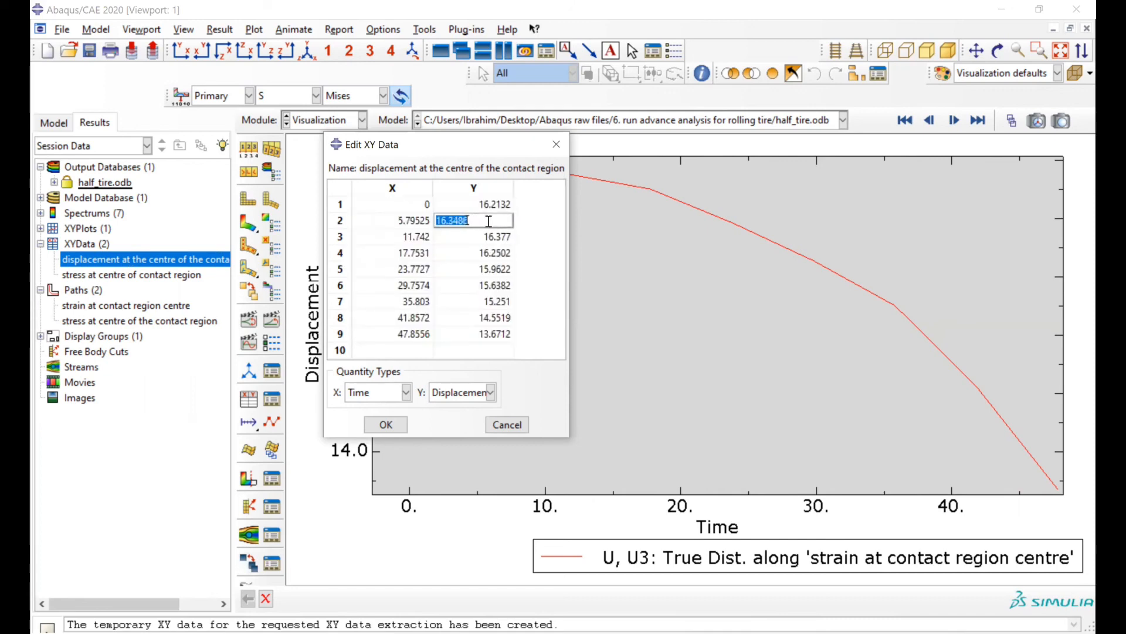
{"action": "left_click", "coordinate": [537, 233]}
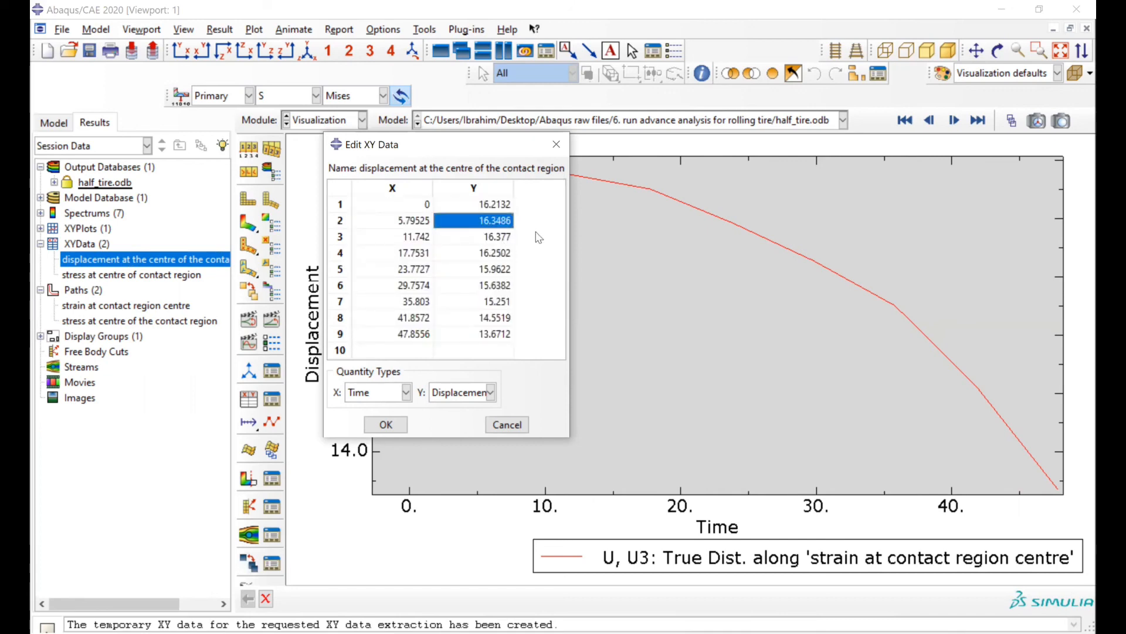
{"action": "double_click", "coordinate": [505, 236]}
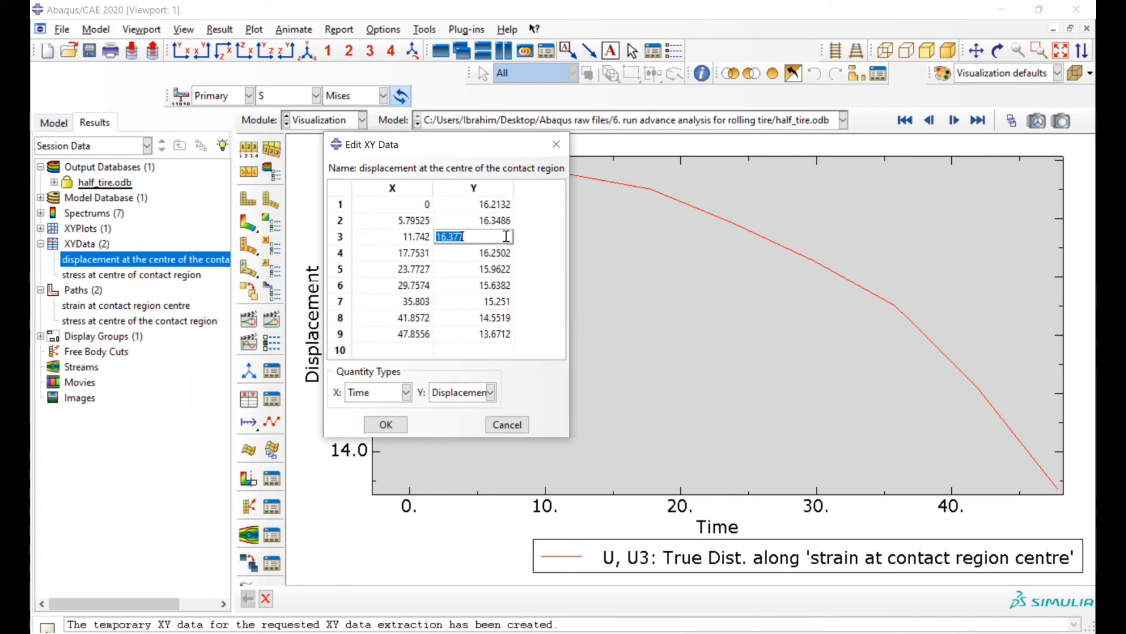
{"action": "left_click_drag", "start_coordinate": [501, 237], "coordinate": [477, 242]}
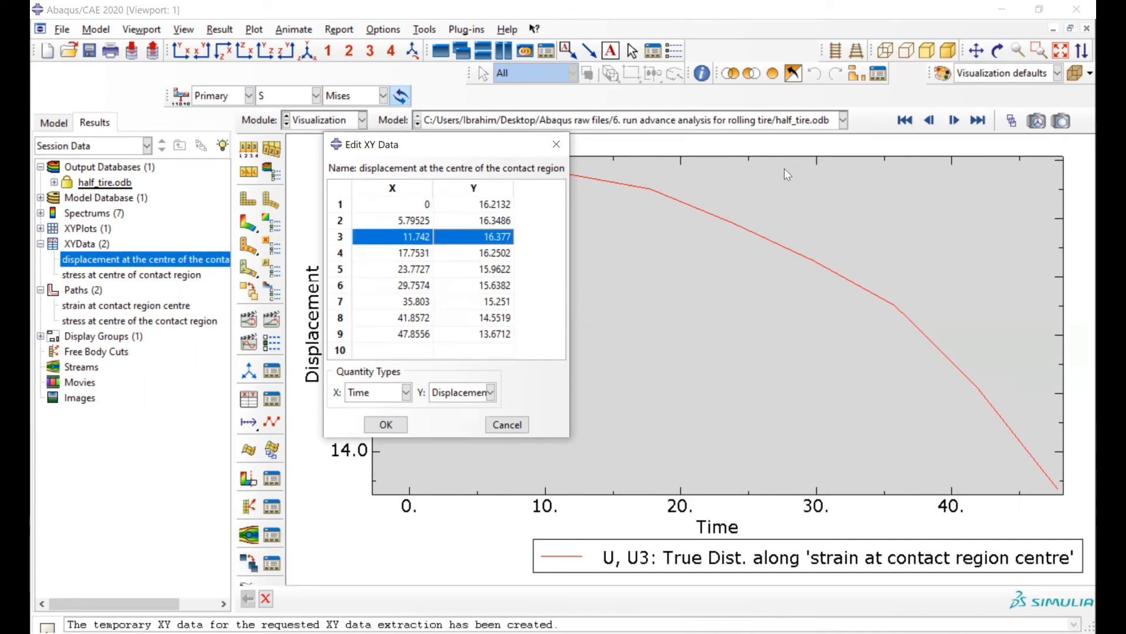
- Compare the row 3 values with the displacement curve's peak, close the data table without changes, and examine the peak closely
{"action": "left_click_drag", "start_coordinate": [462, 144], "coordinate": [812, 173]}
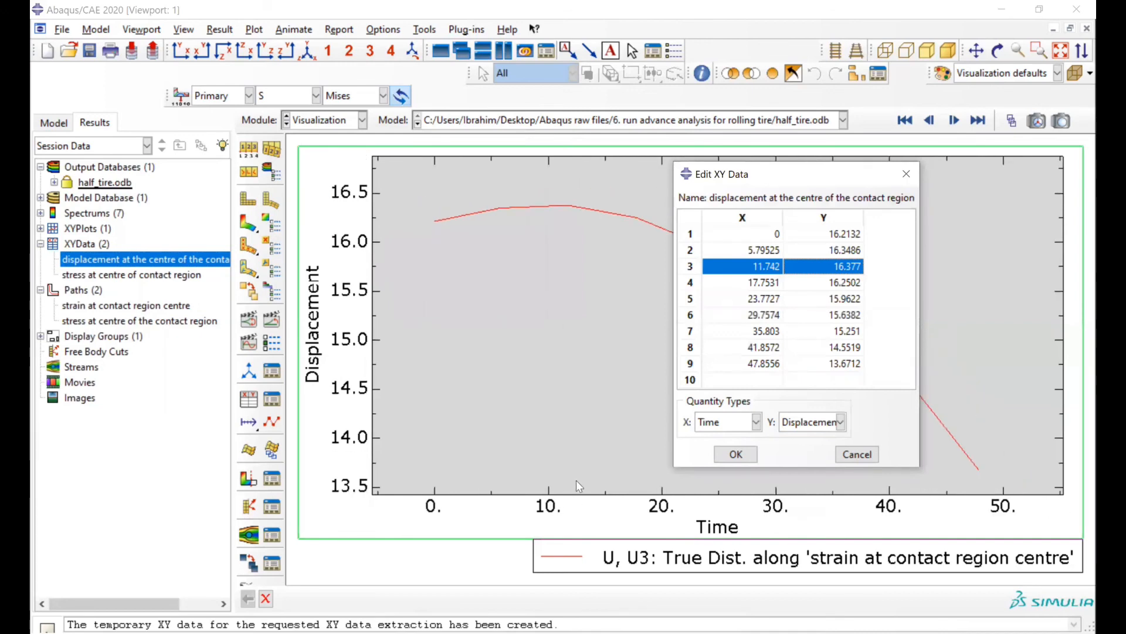
{"action": "scroll", "coordinate": [571, 302], "scroll_direction": "down", "scroll_amount": 3}
{"action": "scroll", "coordinate": [587, 213], "scroll_direction": "up", "scroll_amount": 1}
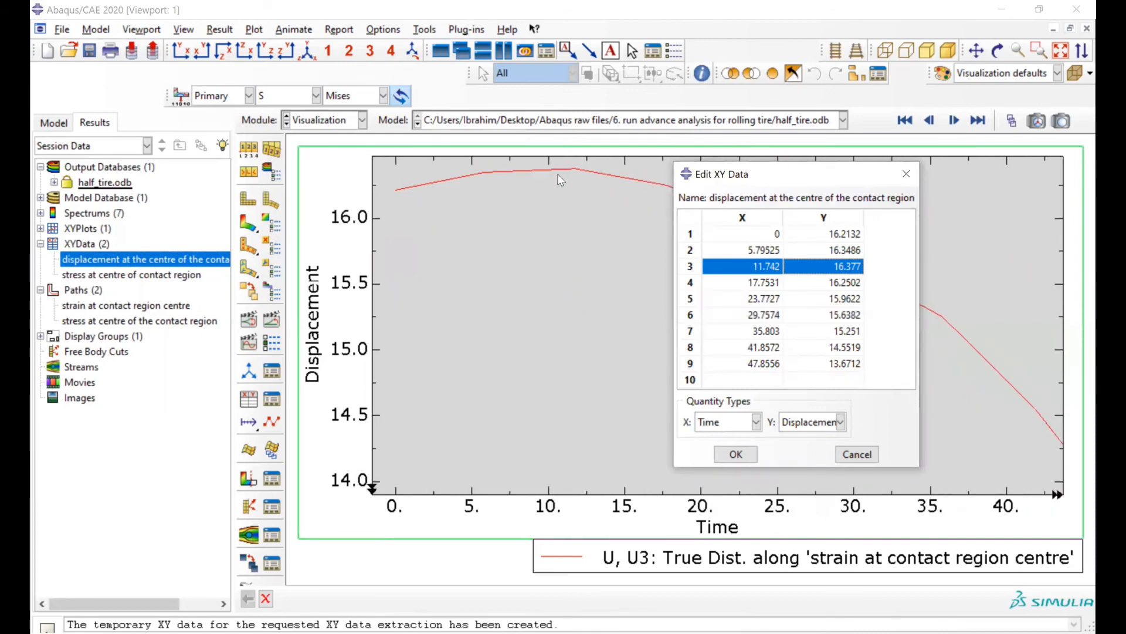
{"action": "scroll", "coordinate": [587, 187], "scroll_direction": "down", "scroll_amount": 4}
{"action": "scroll", "coordinate": [616, 193], "scroll_direction": "down", "scroll_amount": 3}
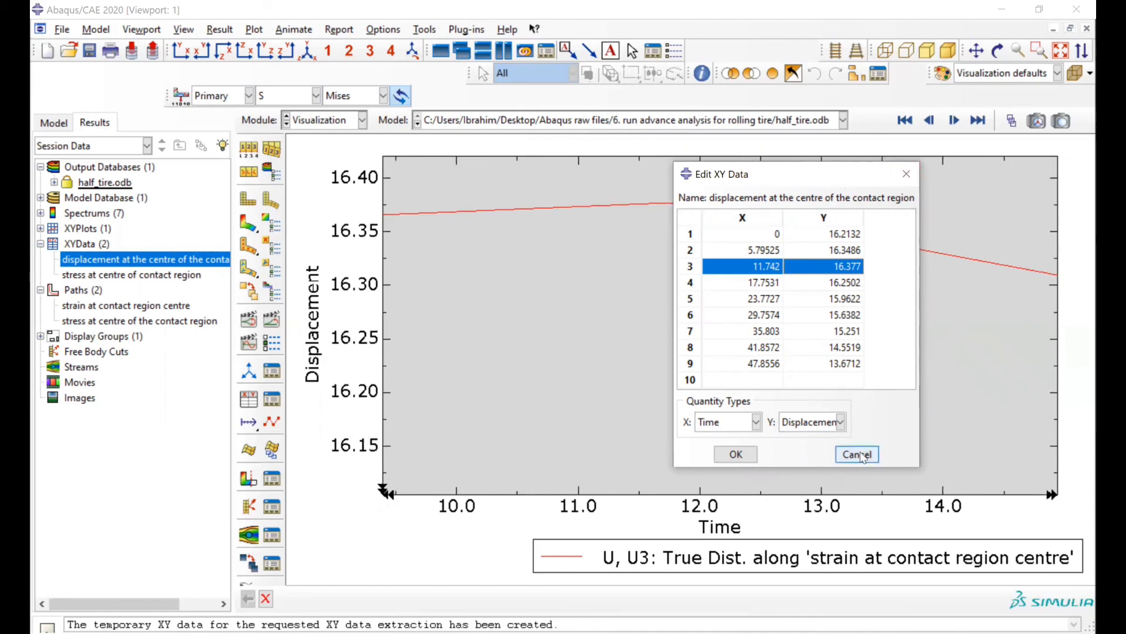
{"action": "scroll", "coordinate": [600, 223], "scroll_direction": "down", "scroll_amount": 8}
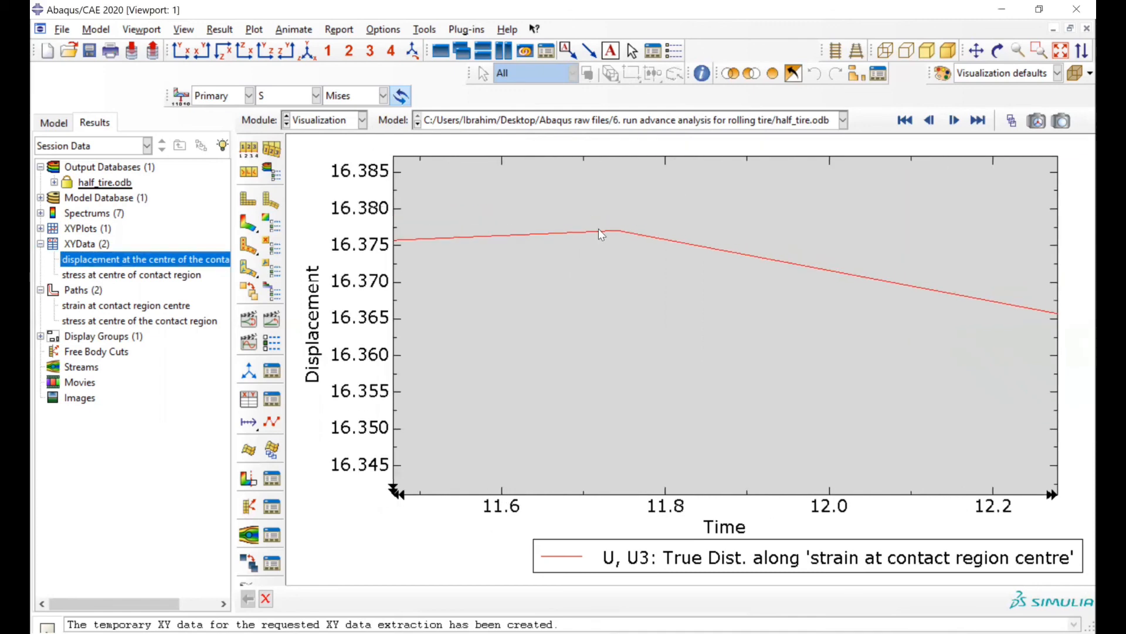
{"action": "scroll", "coordinate": [650, 234], "scroll_direction": "down", "scroll_amount": 4}
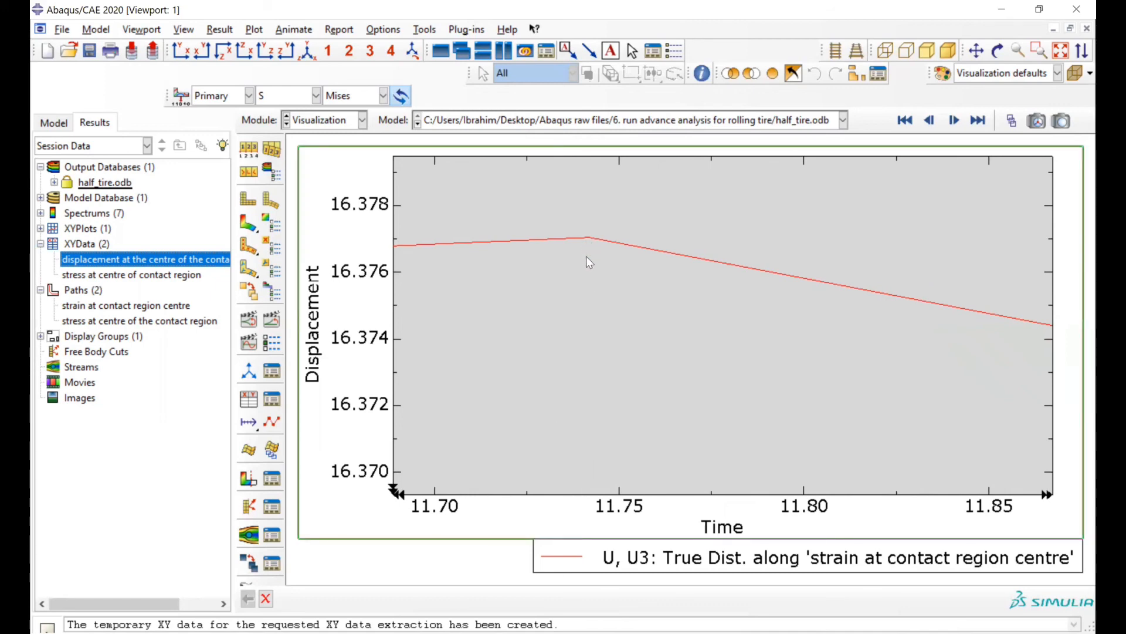
{"action": "double_click", "coordinate": [590, 280]}
{"action": "scroll", "coordinate": [590, 279], "scroll_direction": "up", "scroll_amount": 8}
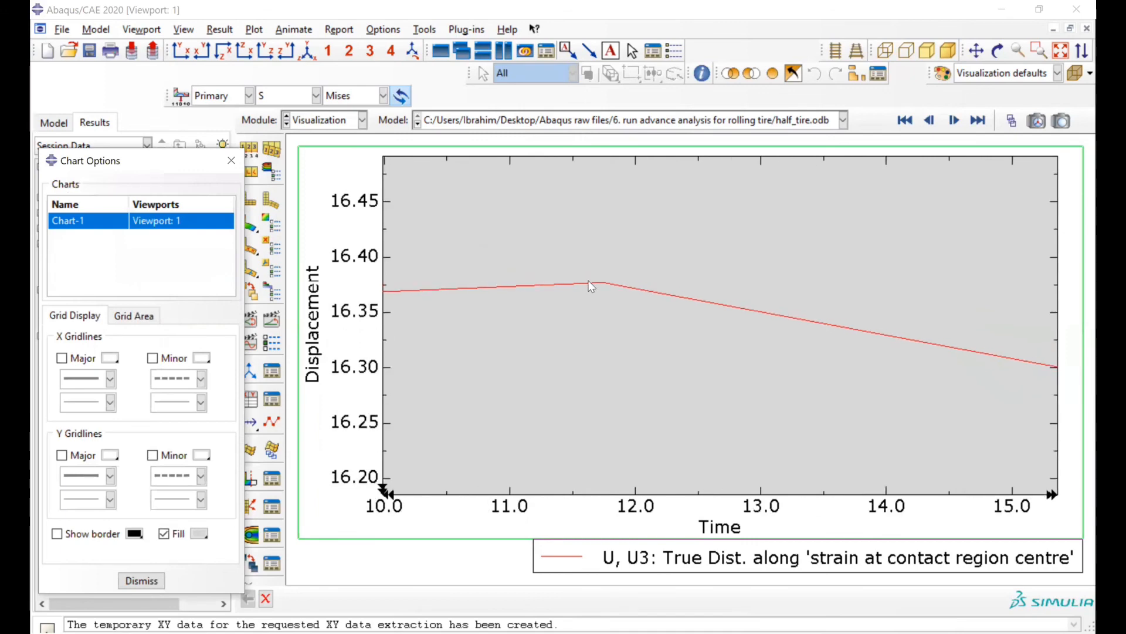
{"action": "scroll", "coordinate": [588, 280], "scroll_direction": "up", "scroll_amount": 8}
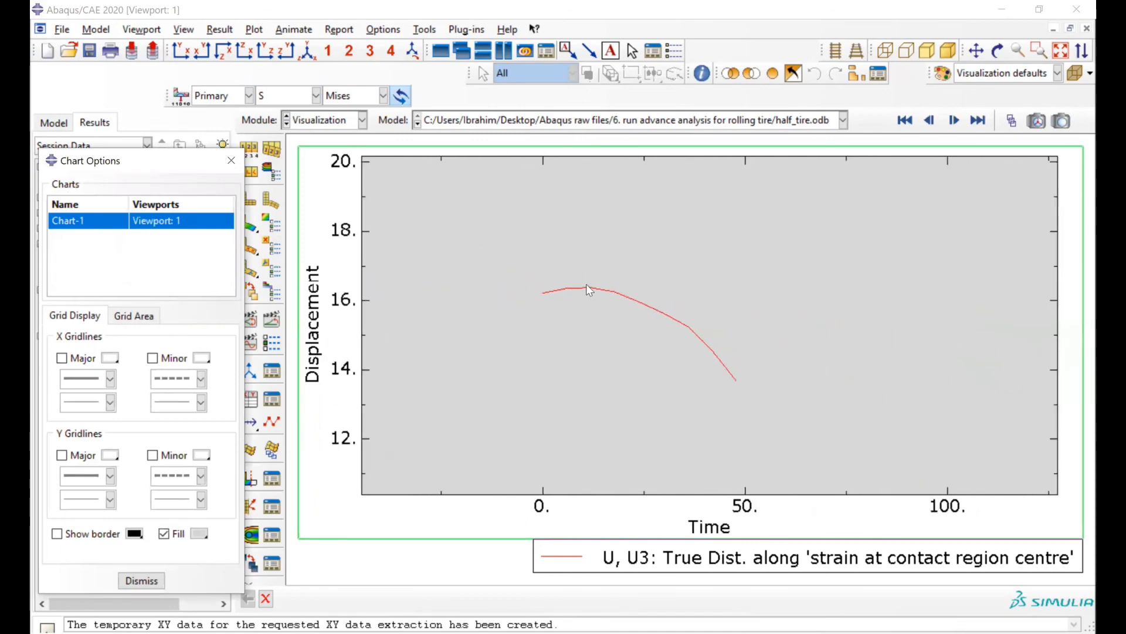
{"action": "scroll", "coordinate": [586, 284], "scroll_direction": "down", "scroll_amount": 4}
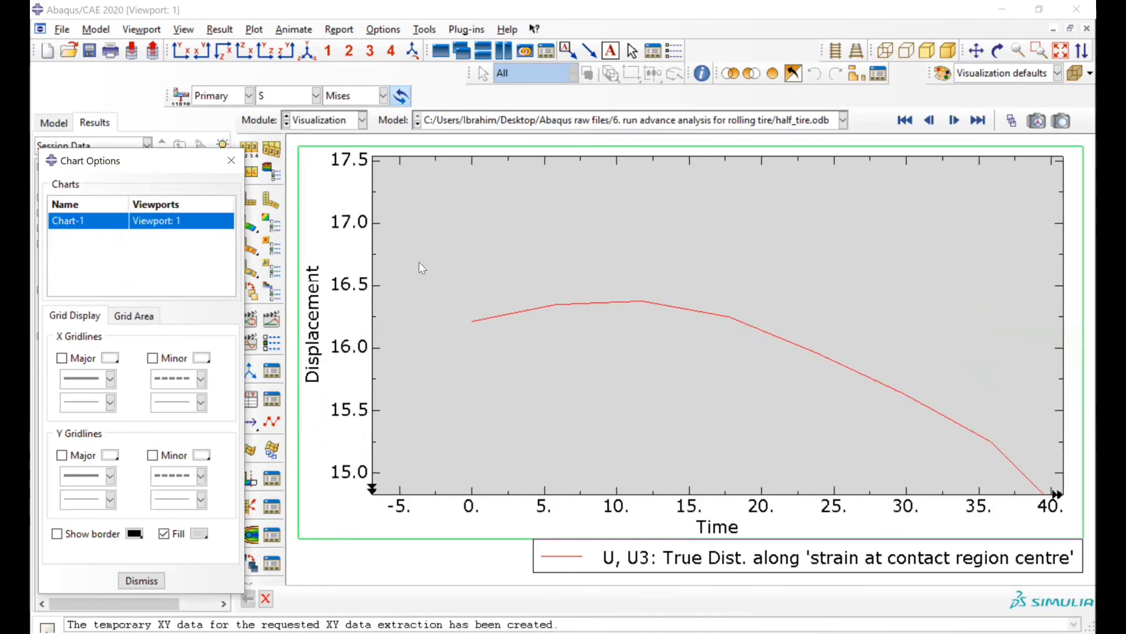
{"action": "double_click", "coordinate": [1054, 499]}
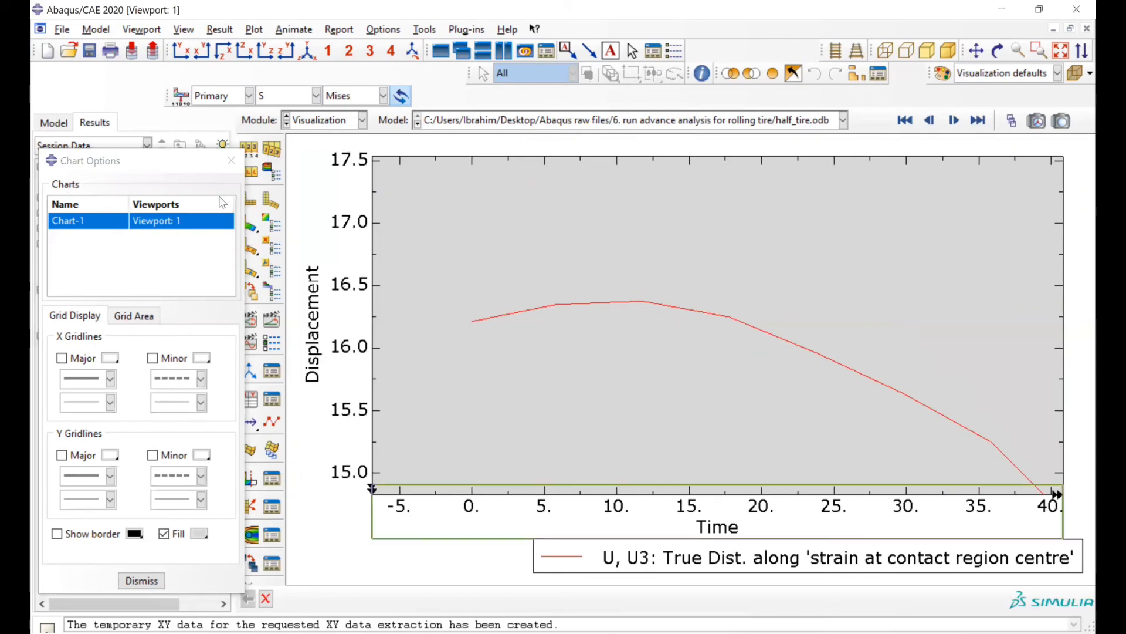
{"action": "left_click", "coordinate": [233, 160]}
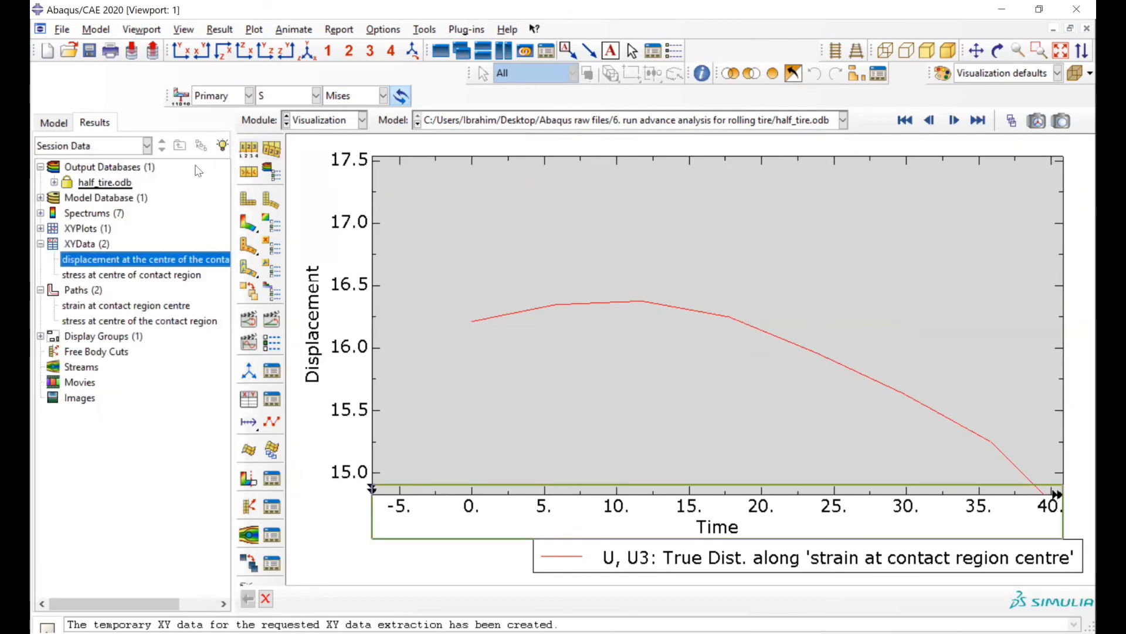
- Display the half_tire.odb results in the viewport again, and close that output database
{"action": "double_click", "coordinate": [116, 183]}
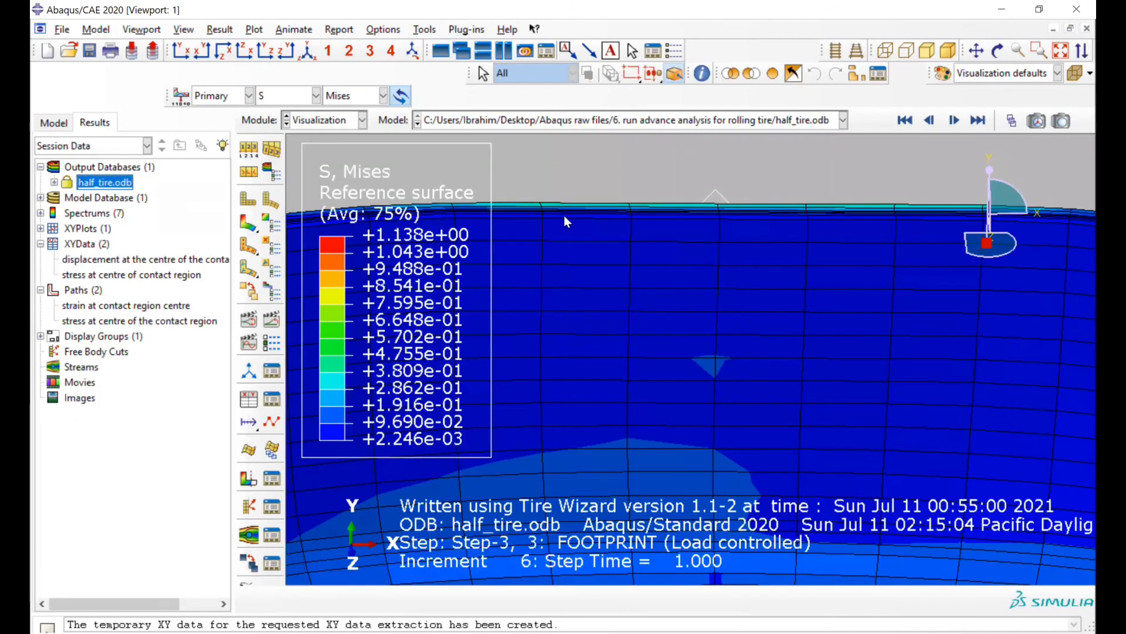
{"action": "left_click", "coordinate": [997, 52]}
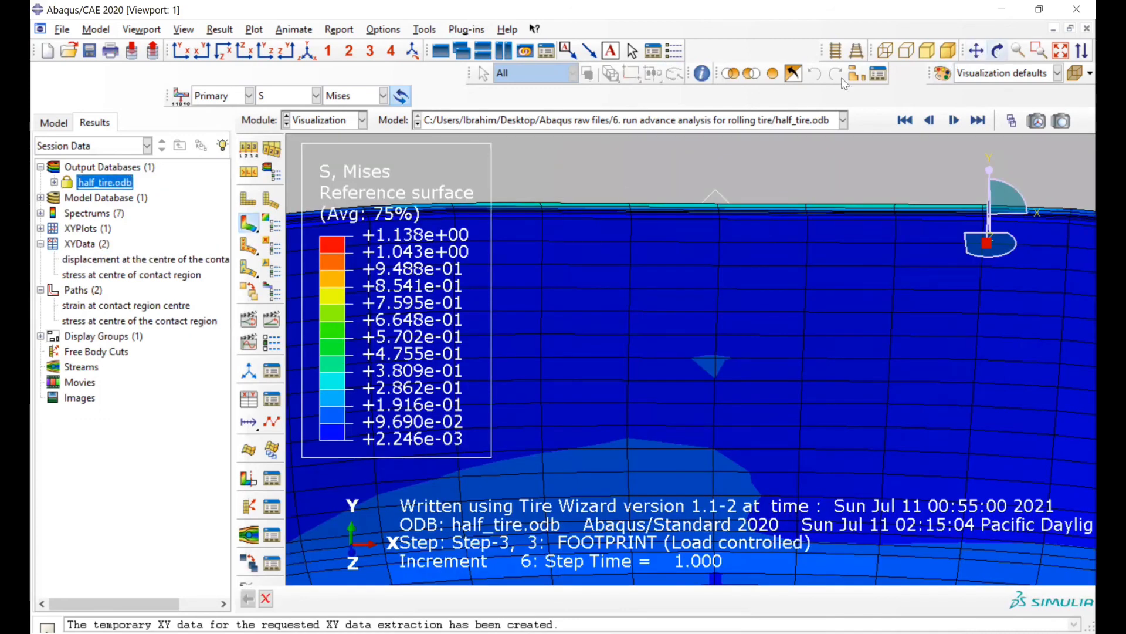
{"action": "right_click", "coordinate": [99, 184]}
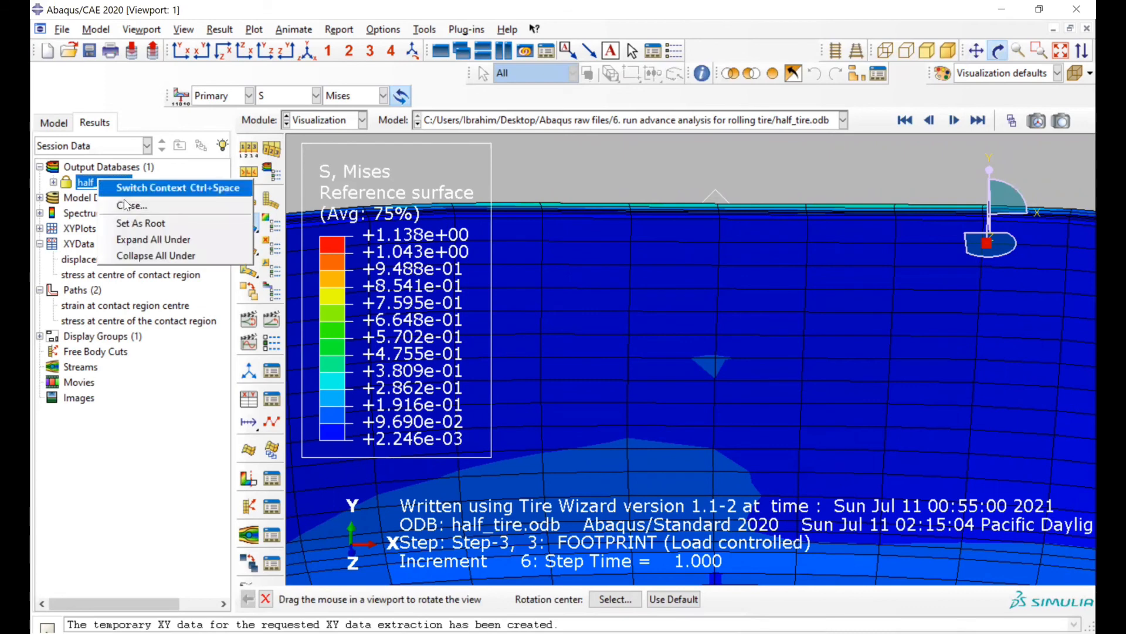
{"action": "left_click", "coordinate": [127, 205]}
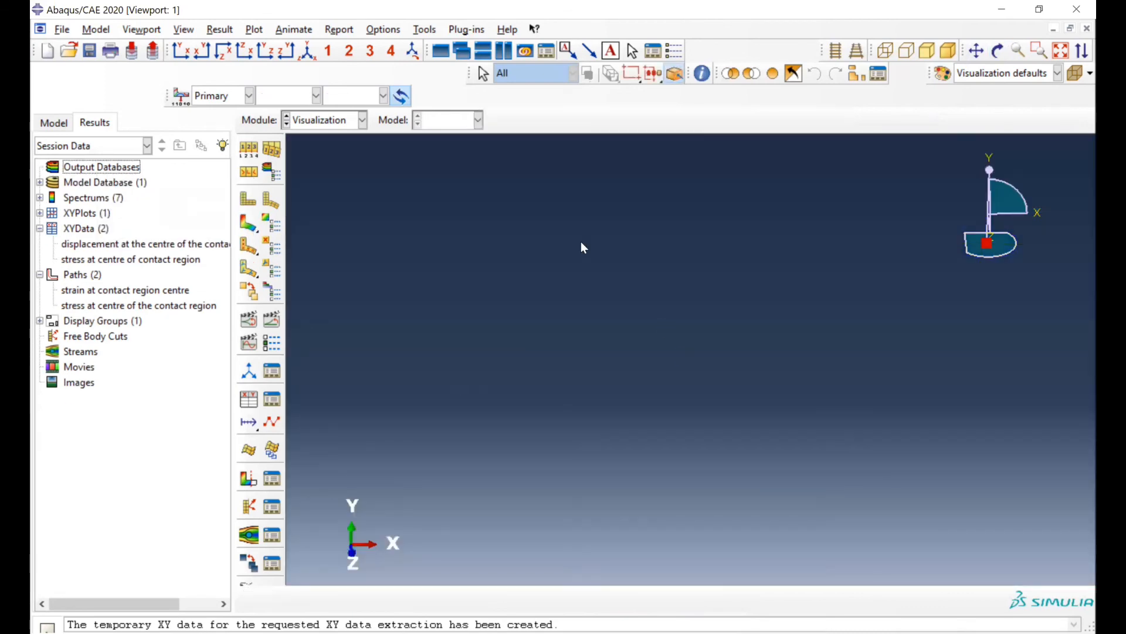